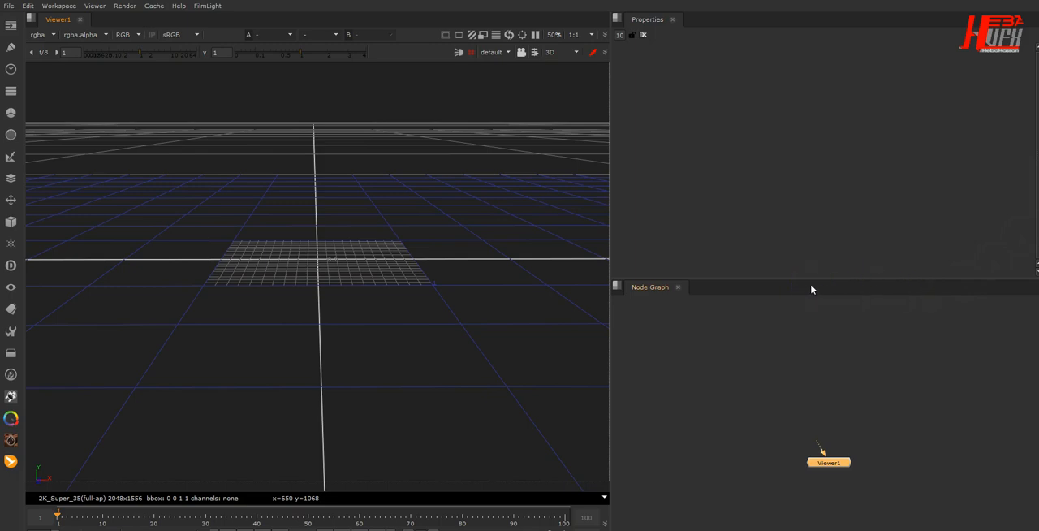
click(722, 290)
click(530, 301)
click(881, 489)
drag(834, 462, 797, 459)
click(441, 274)
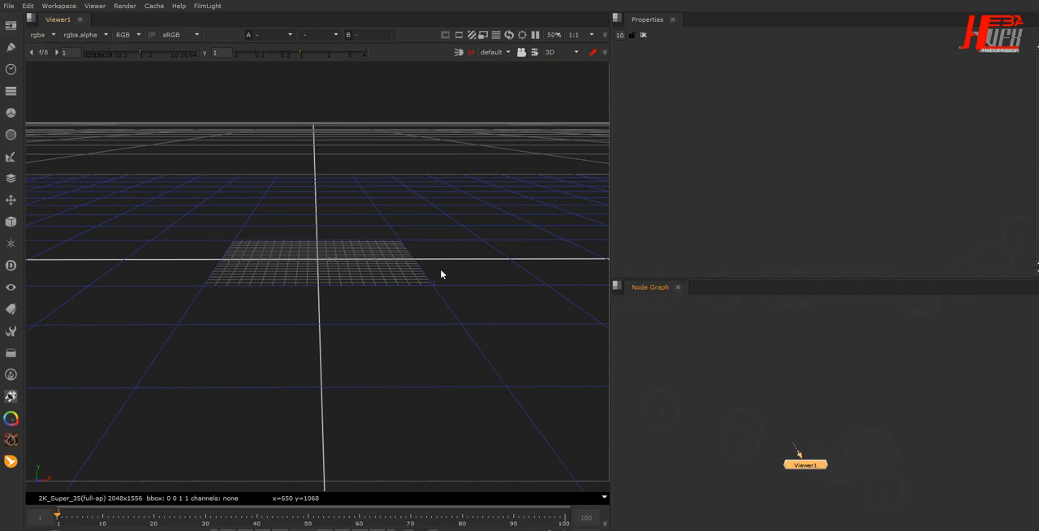
click(654, 184)
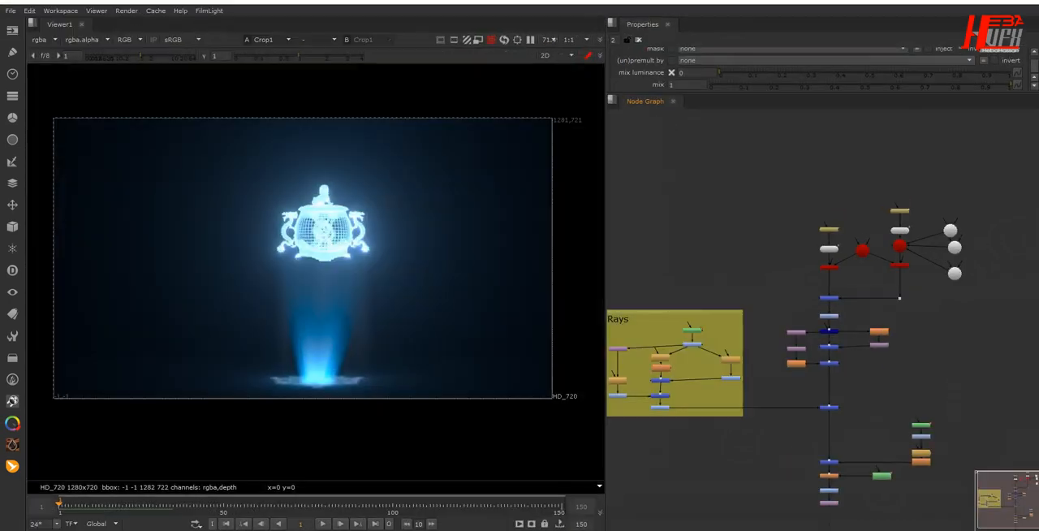
click(546, 448)
click(302, 359)
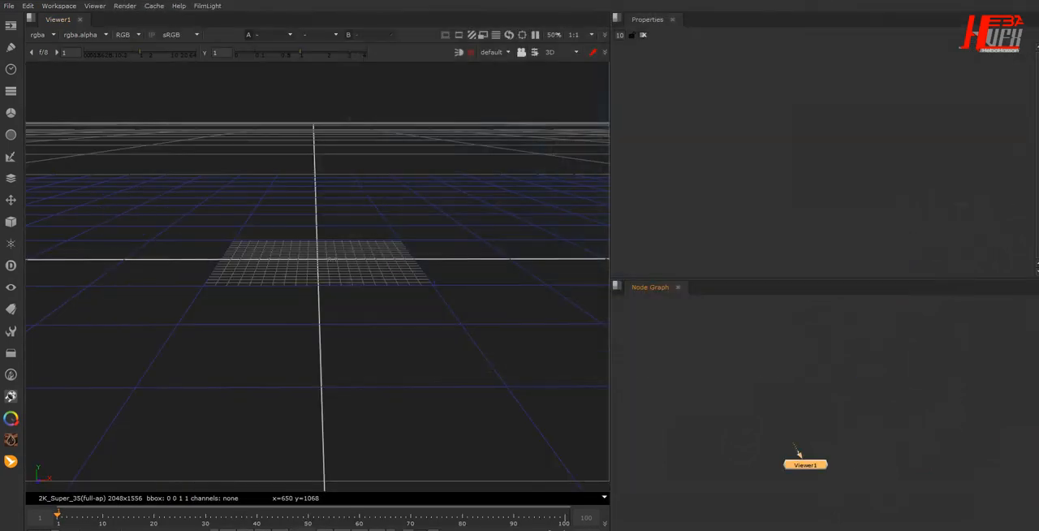
- Add a ReadGeo node to the node graph and connect it to the viewer
click(806, 366)
key(Tab)
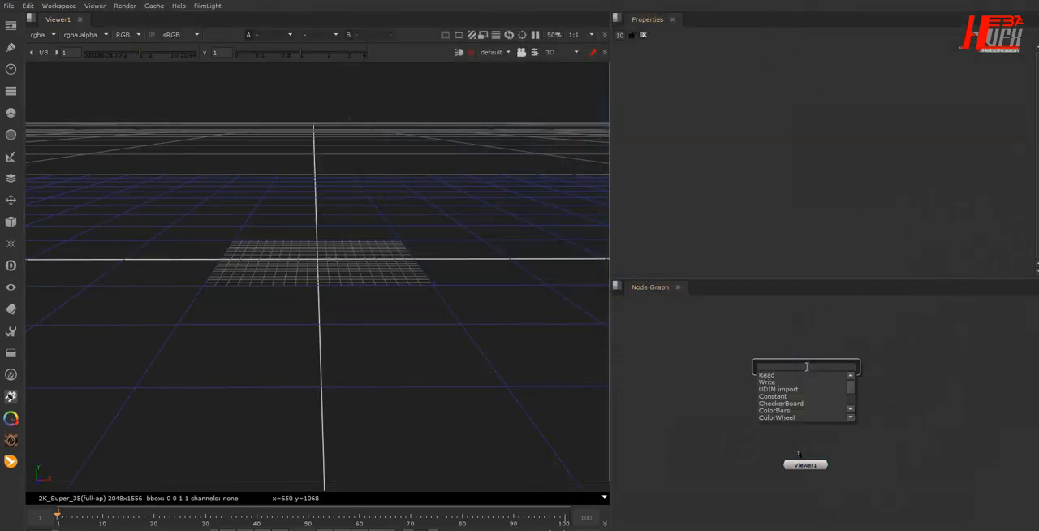
text(re)
key(BackSpace)
text(ad)
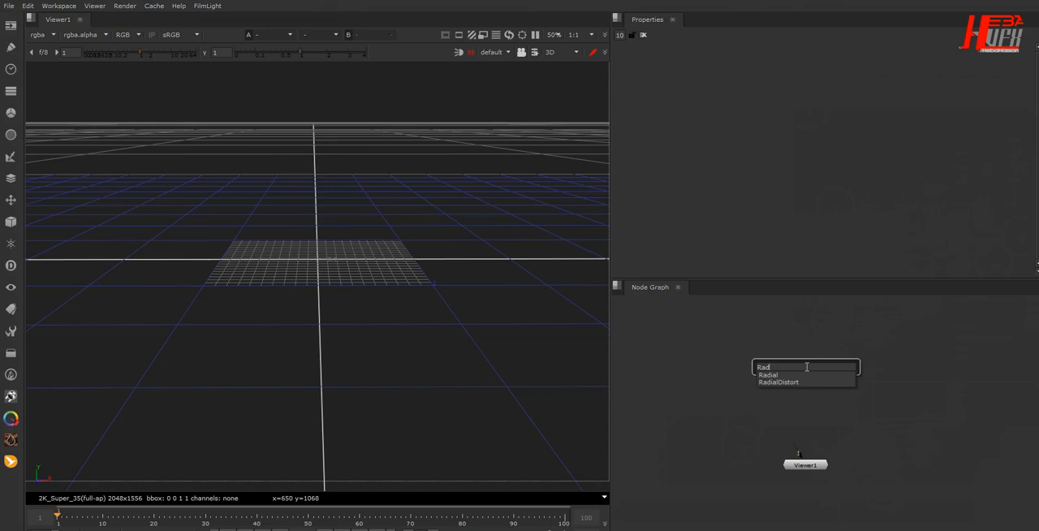
key(BackSpace)
key(BackSpace)
text(ead)
key(Down)
key(Return)
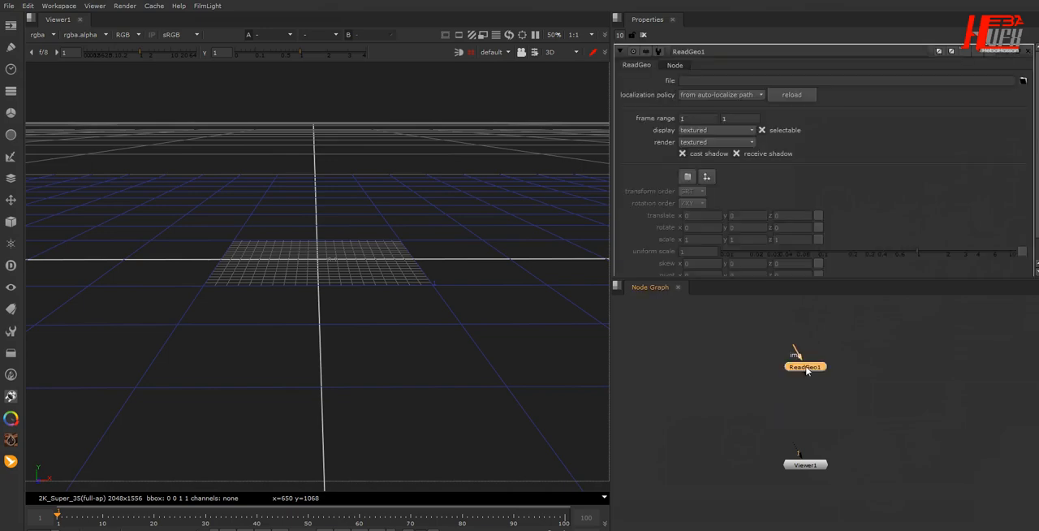
drag(784, 450, 808, 406)
drag(808, 371, 807, 369)
- Load the model Chinese statue.obj from the Documents folder into the ReadGeo node
click(1022, 80)
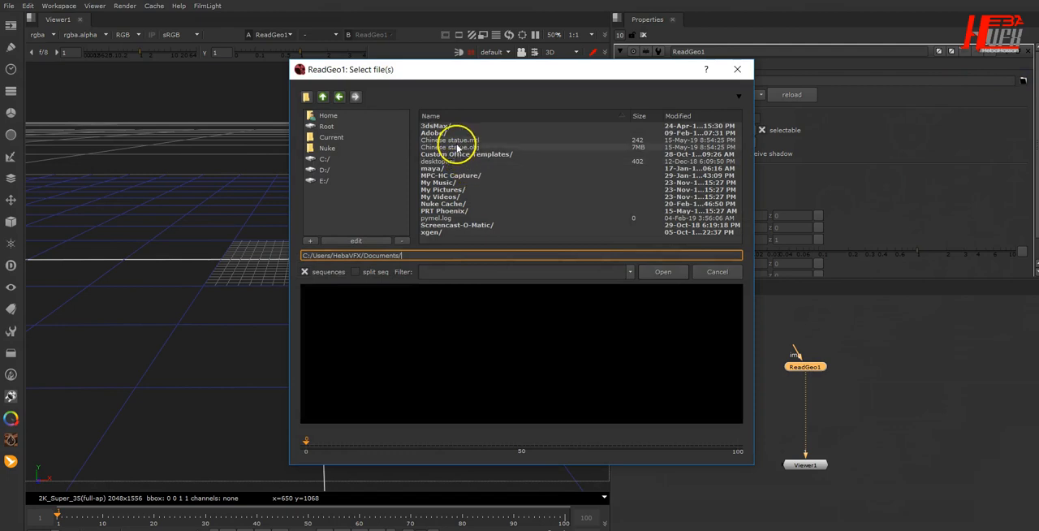
click(457, 147)
click(663, 271)
click(354, 298)
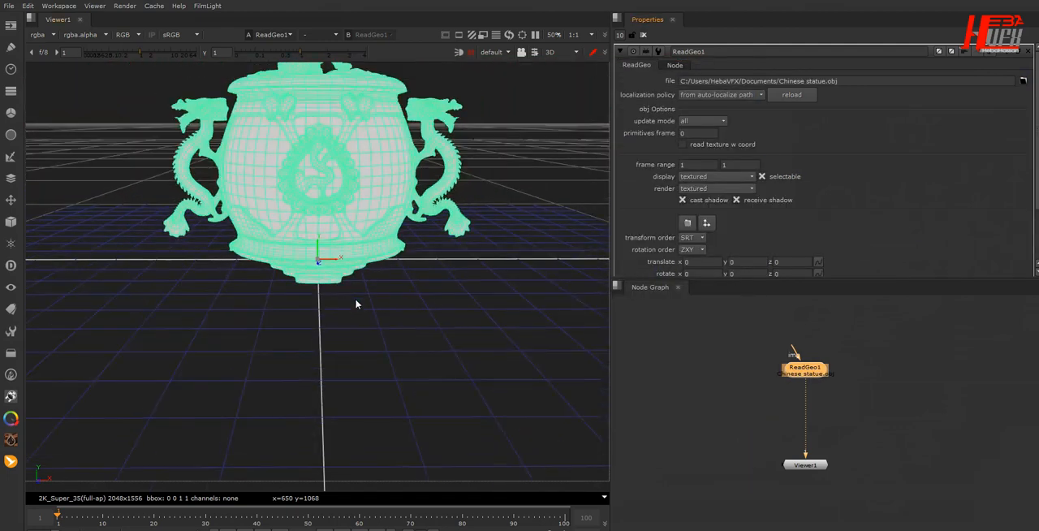
scroll(357, 300, down, 3)
middle_drag(359, 299, 363, 390)
- Turn on the headlamp in the 3D view and examine the shaded statue without its selection wireframe
click(461, 55)
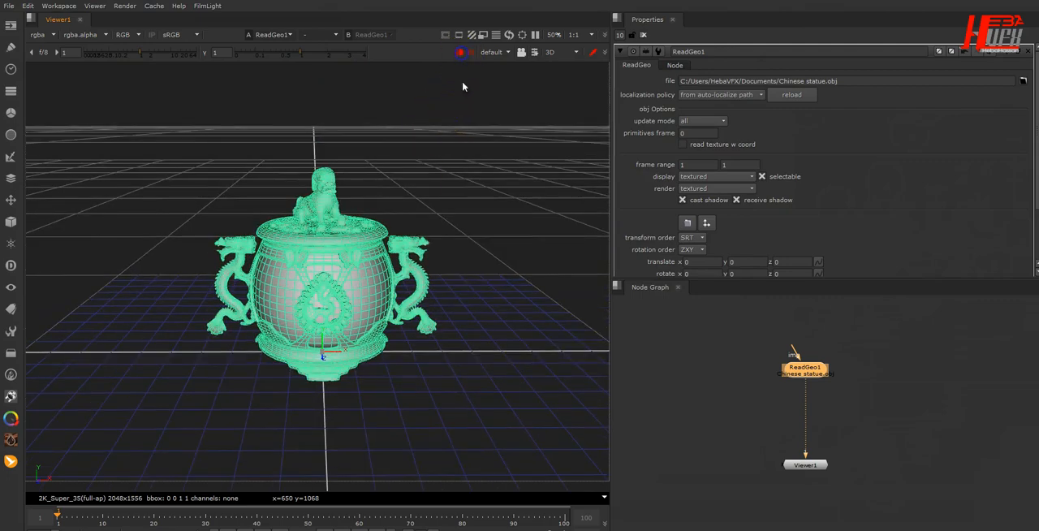
click(392, 420)
mouse_move(237, 416)
ctrl+mouse_down()
mouse_move(418, 422)
mouse_move(732, 407)
mouse_move(245, 420)
ctrl+mouse_up()
scroll(302, 347, up, 5)
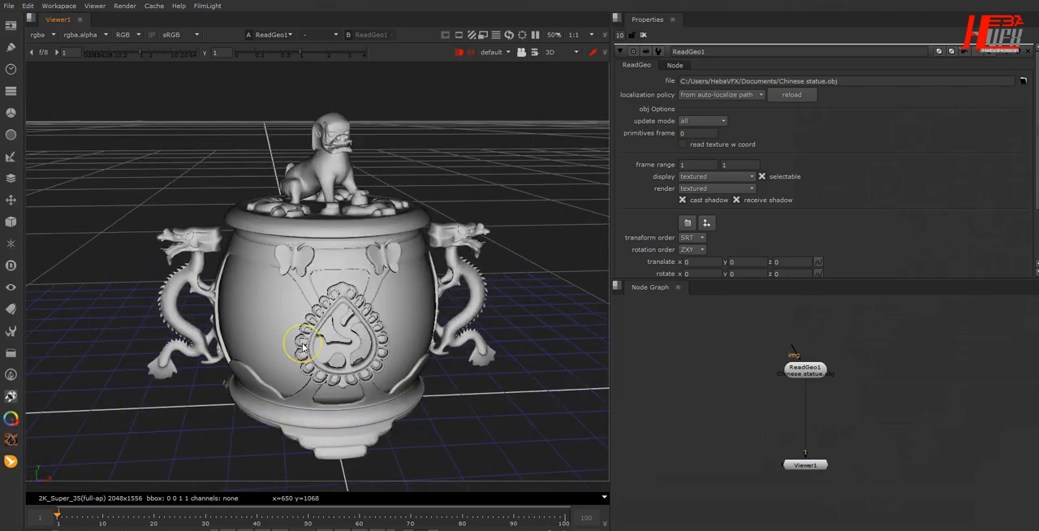
ctrl+drag(441, 411, 406, 384)
drag(826, 81, 873, 81)
alt+drag(302, 298, 309, 339)
ctrl+drag(405, 385, 422, 404)
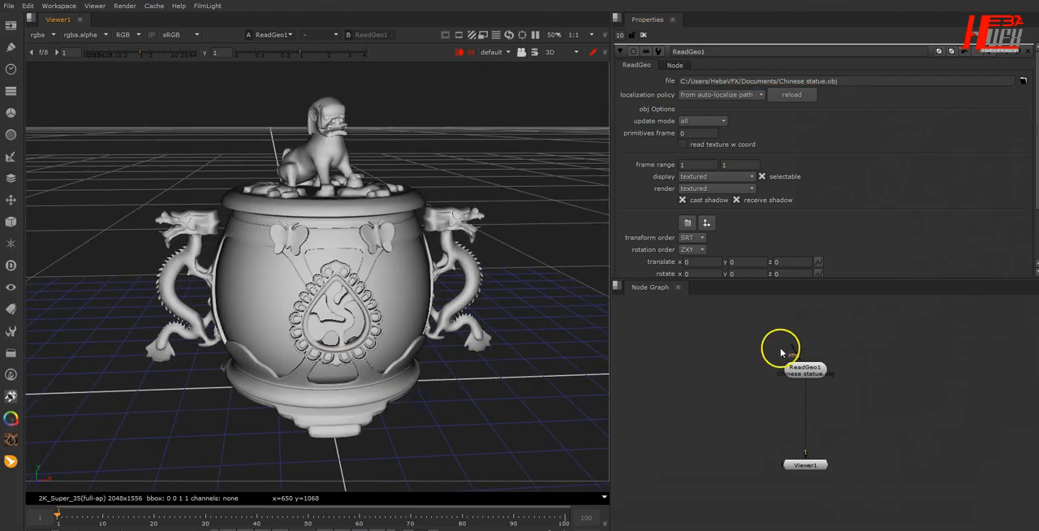
- Select the ReadGeo node and set the statue's uniform scale to 0.3
mouse_move(811, 376)
mouse_down()
mouse_move(811, 404)
mouse_move(812, 395)
mouse_up()
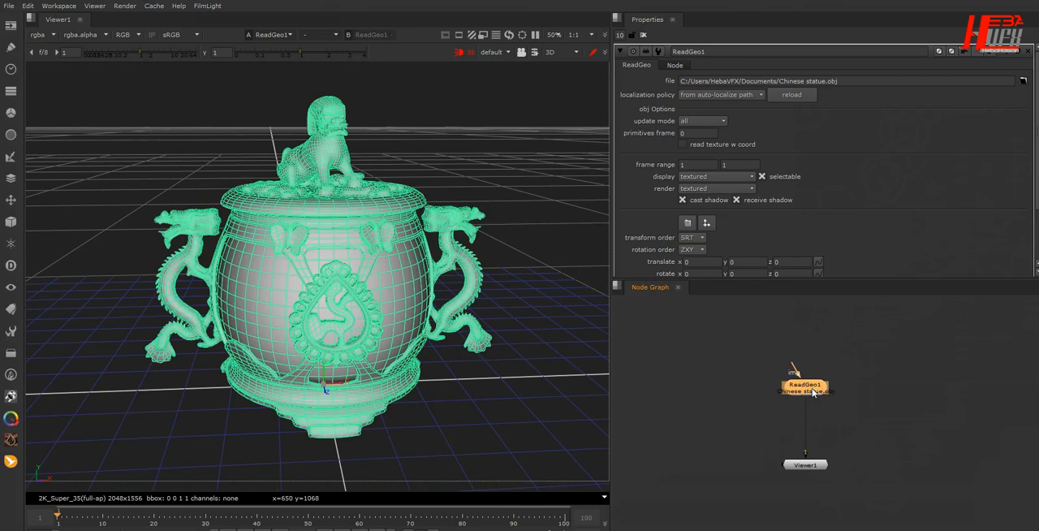
scroll(836, 227, down, 3)
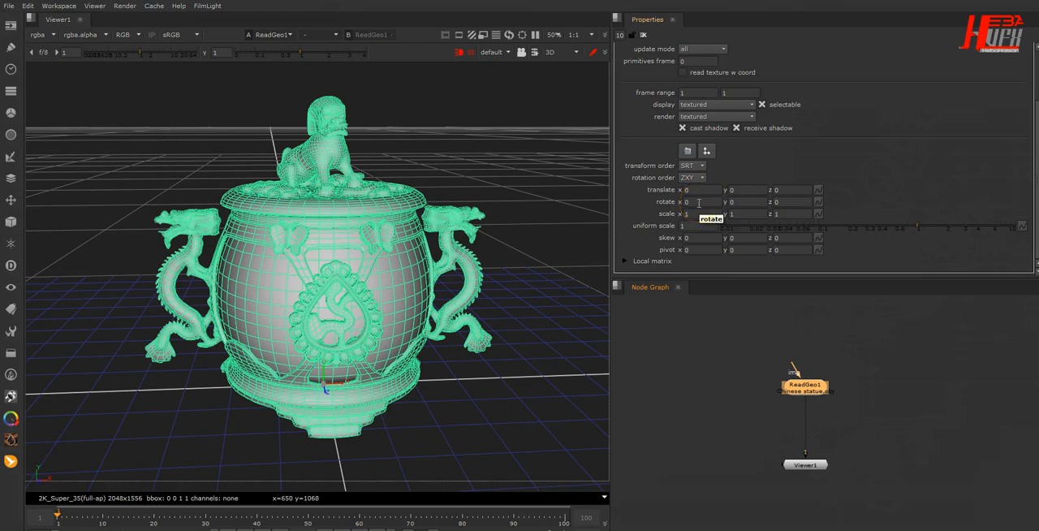
click(685, 226)
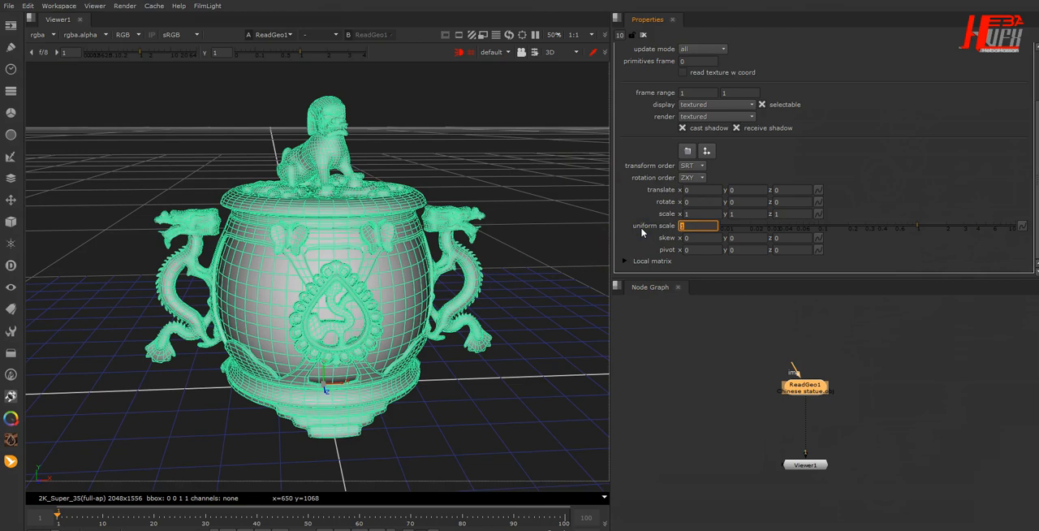
key(Return)
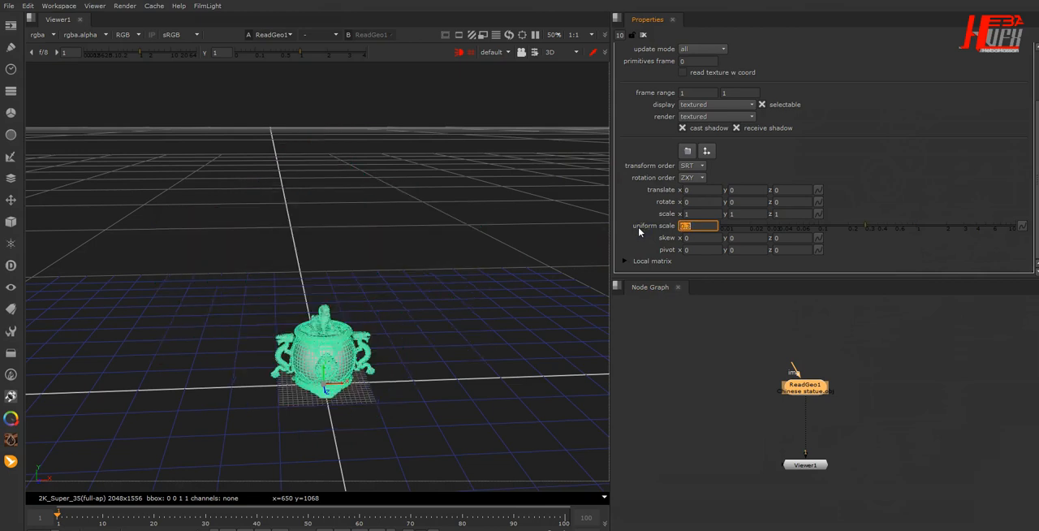
scroll(333, 416, up, 5)
alt+drag(333, 415, 334, 189)
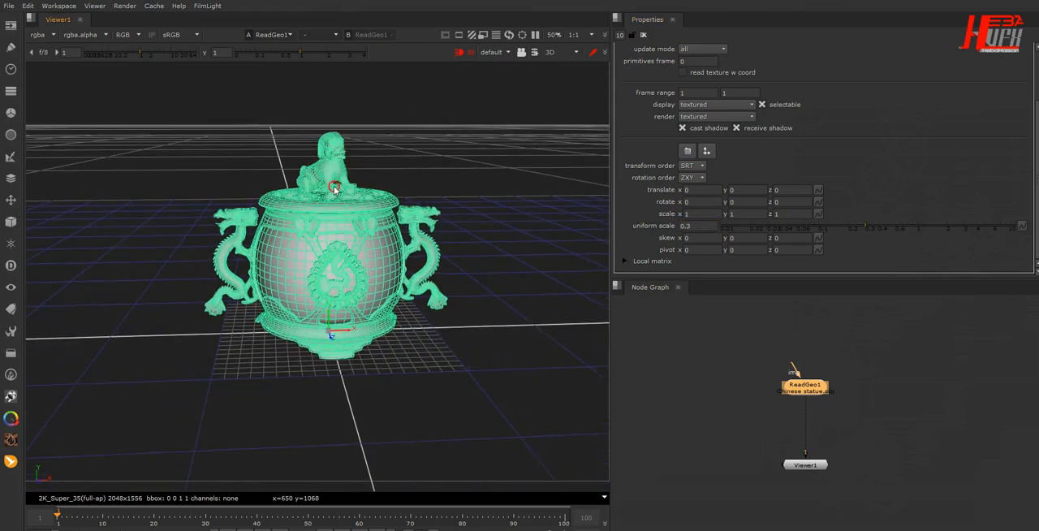
alt+drag(367, 311, 364, 297)
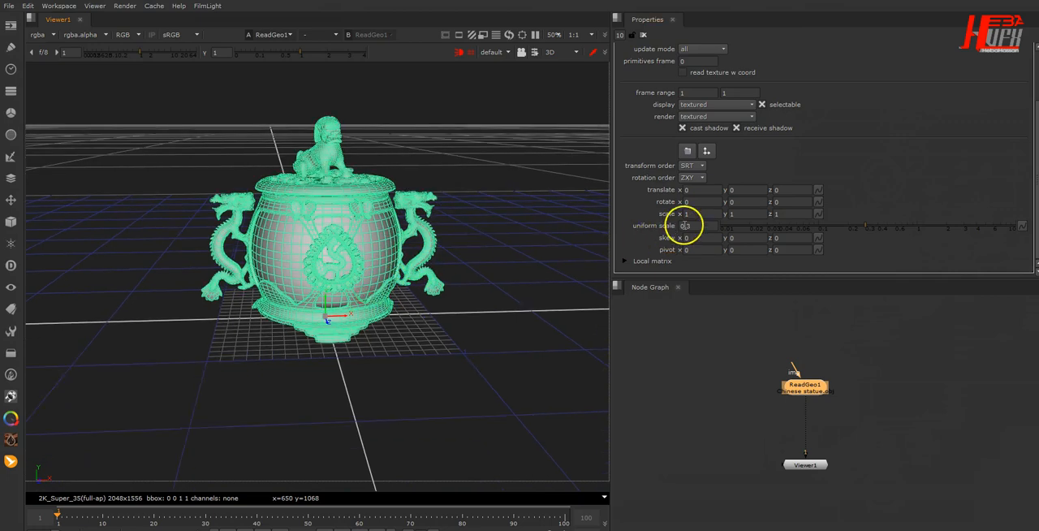
- Set the statue's uniform scale to 0.03 and frame the model in the 3D view
drag(695, 226, 641, 228)
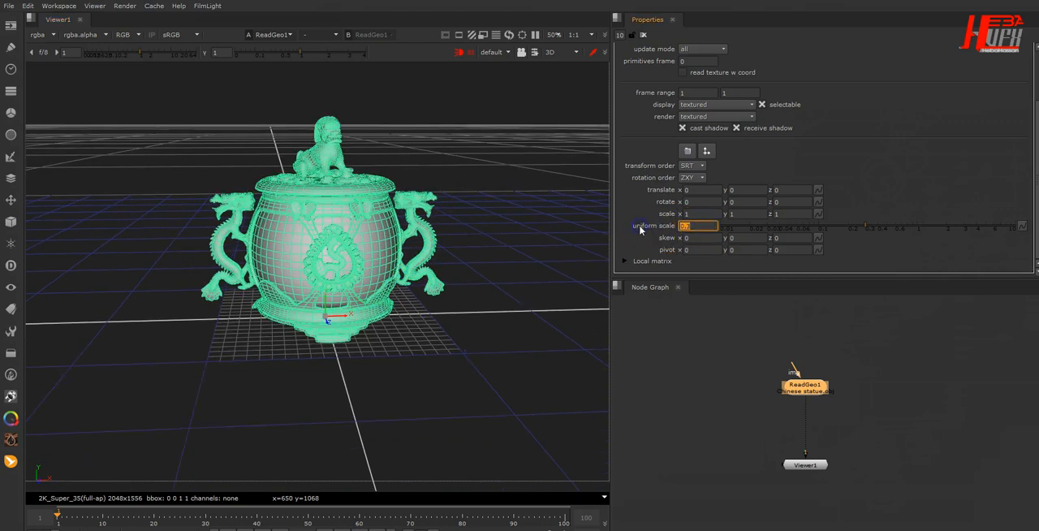
key(Return)
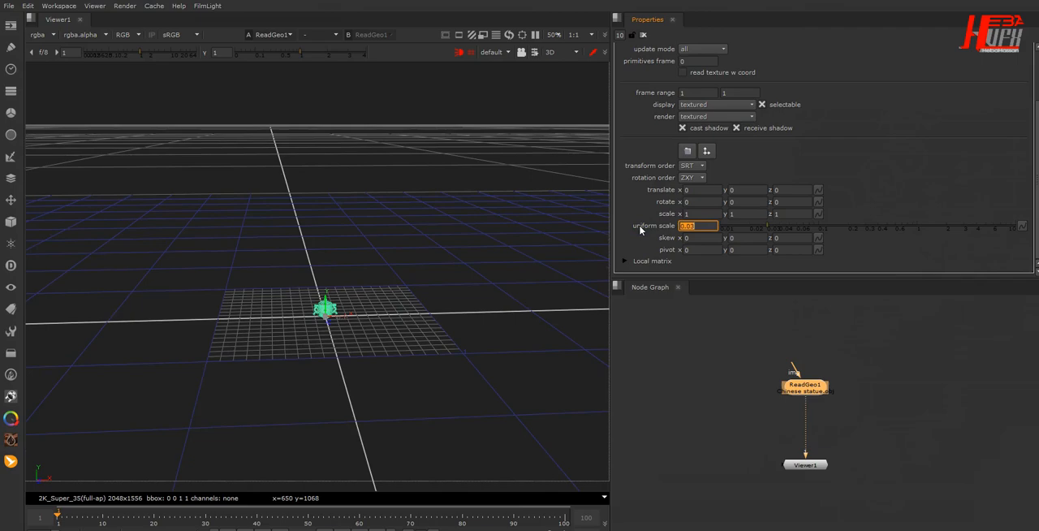
scroll(295, 329, up, 10)
click(366, 397)
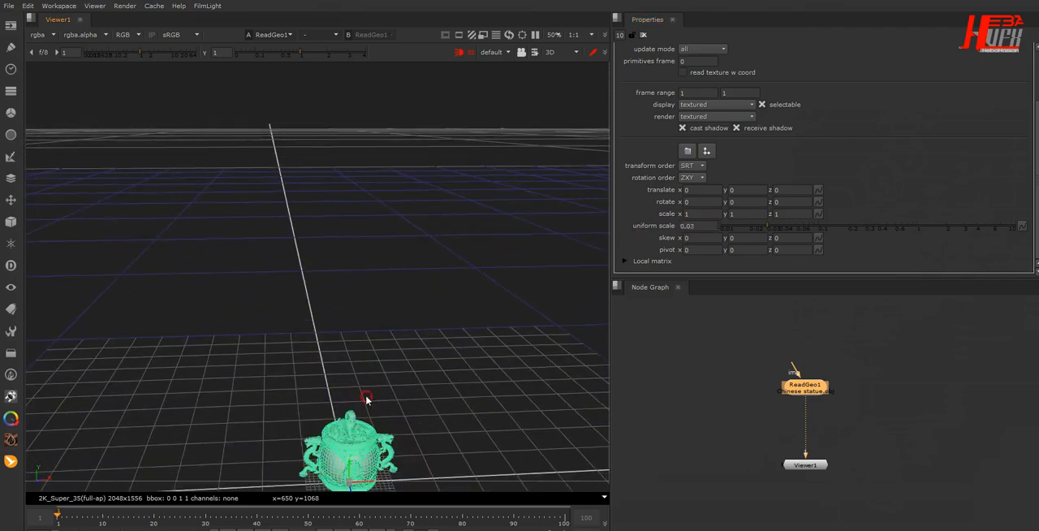
alt+drag(366, 399, 355, 237)
scroll(352, 341, up, 8)
alt+drag(363, 455, 336, 262)
scroll(333, 276, down, 5)
alt+drag(378, 315, 379, 349)
- Try a translate x of 0.3 on the statue and reset it to 0
drag(698, 190, 644, 190)
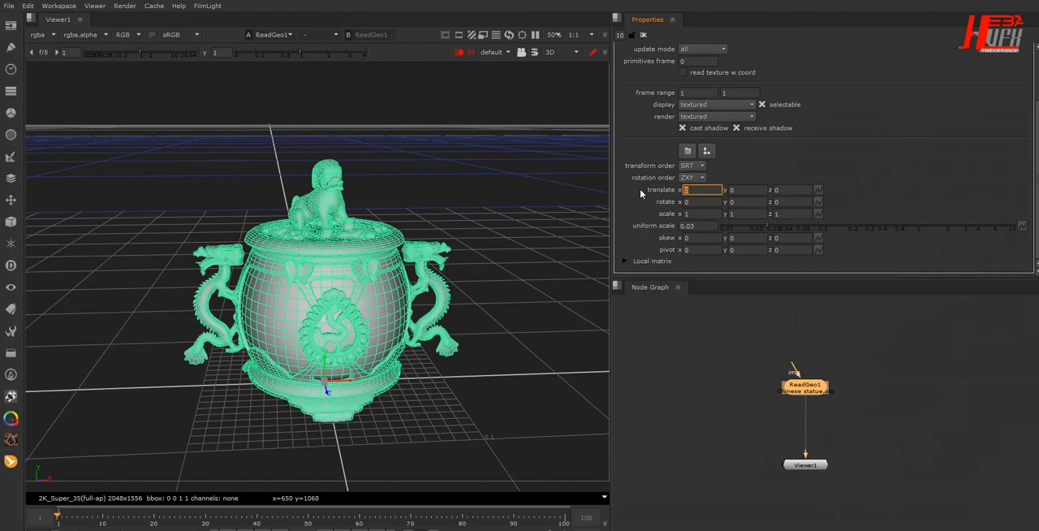
text(0.3)
key(Return)
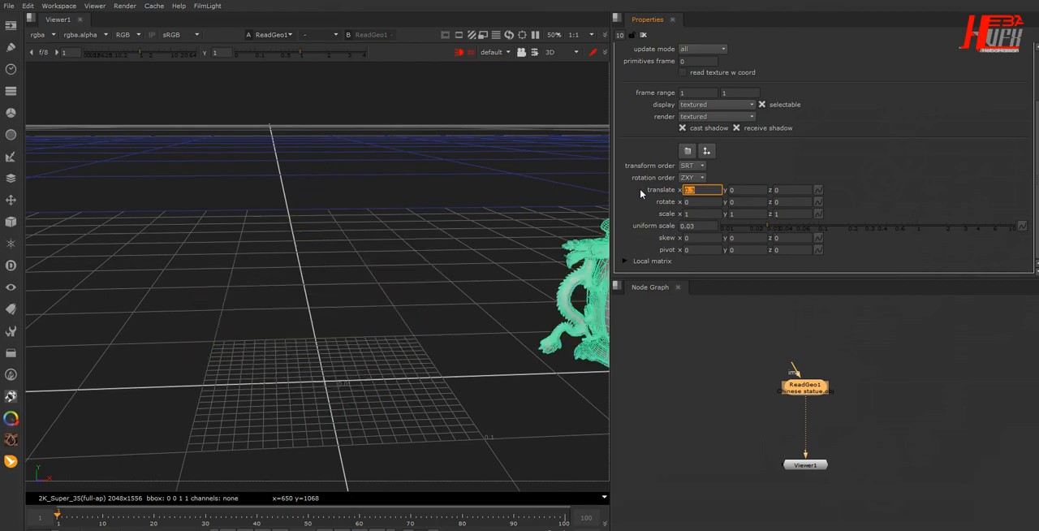
click(712, 189)
key(Return)
- Raise the statue by setting its translate y to 0.03
drag(764, 191, 675, 194)
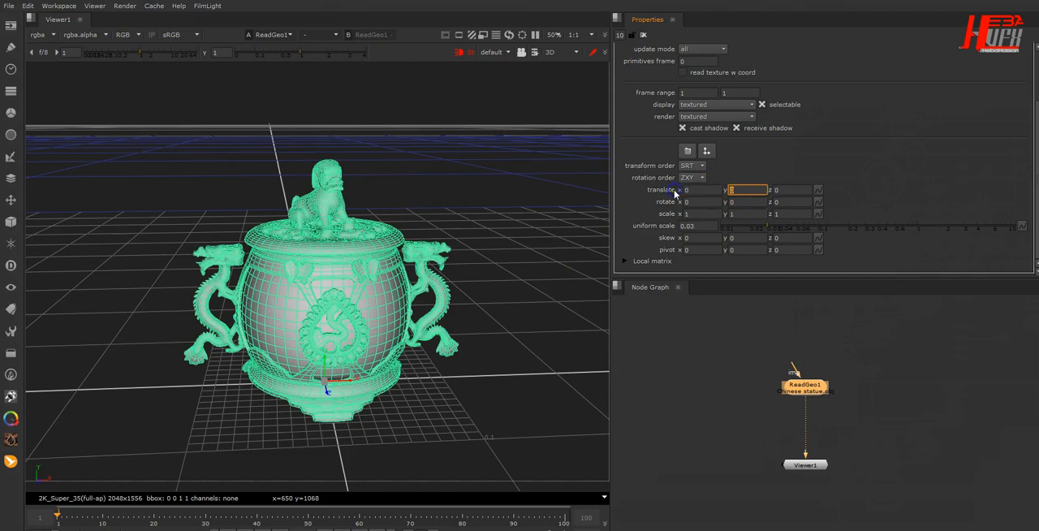
text(0.3)
key(Return)
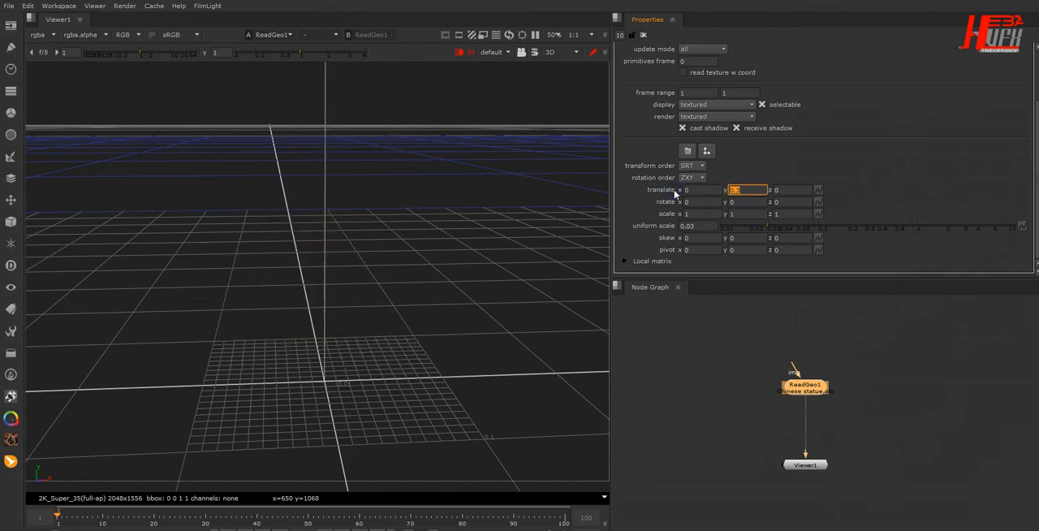
text(0.03)
key(Return)
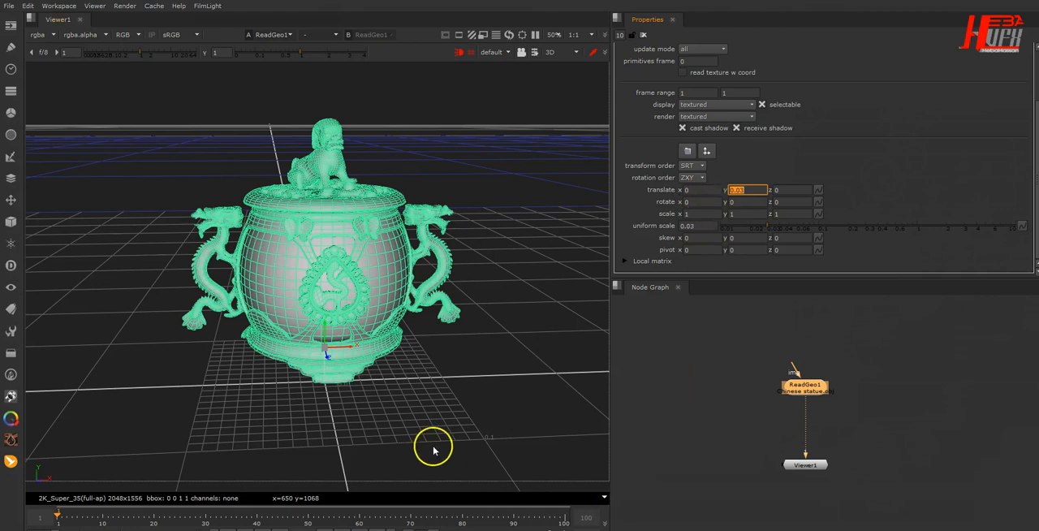
scroll(432, 448, down, 2)
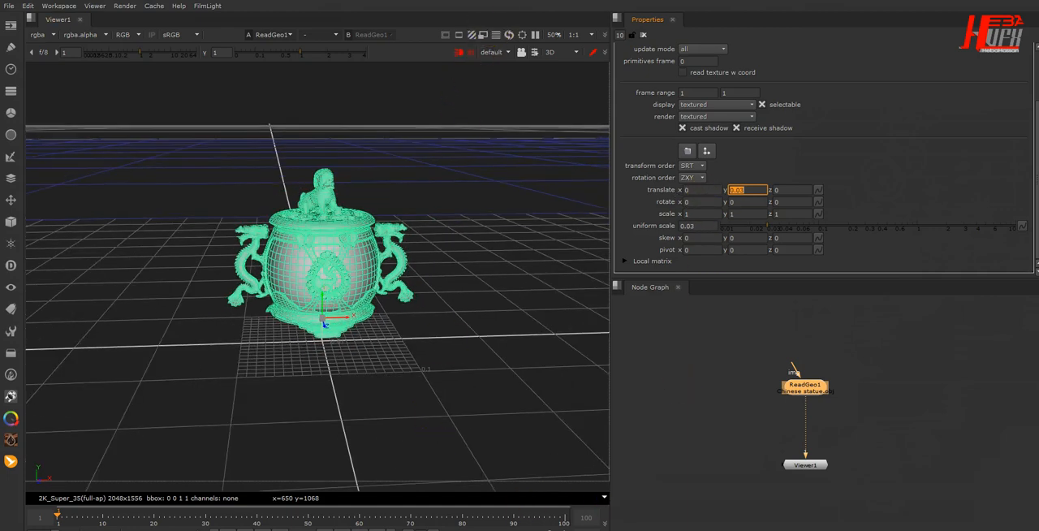
- Set the project's full size format to HD_720 1280x720 and its frame range to 1–150
drag(513, 0, 515, 3)
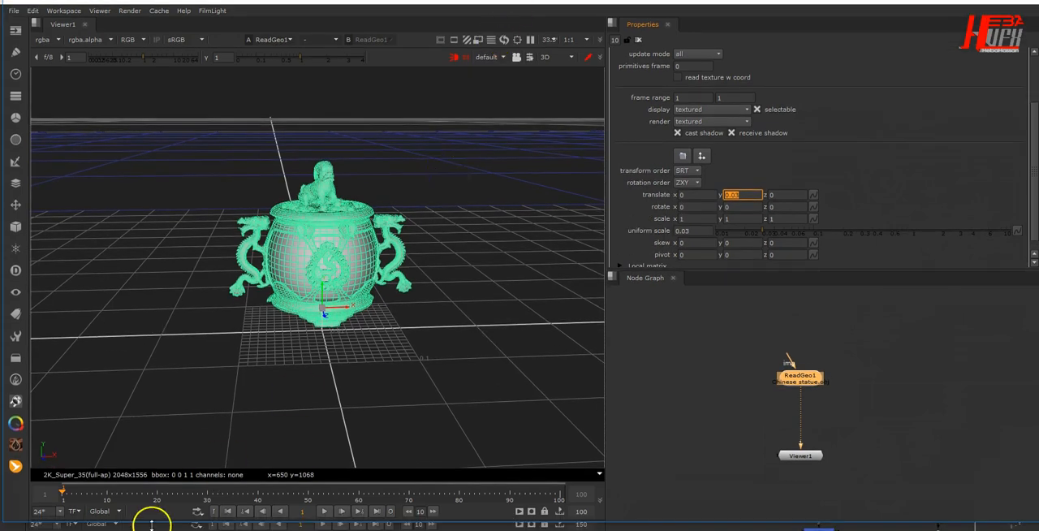
drag(166, 523, 165, 530)
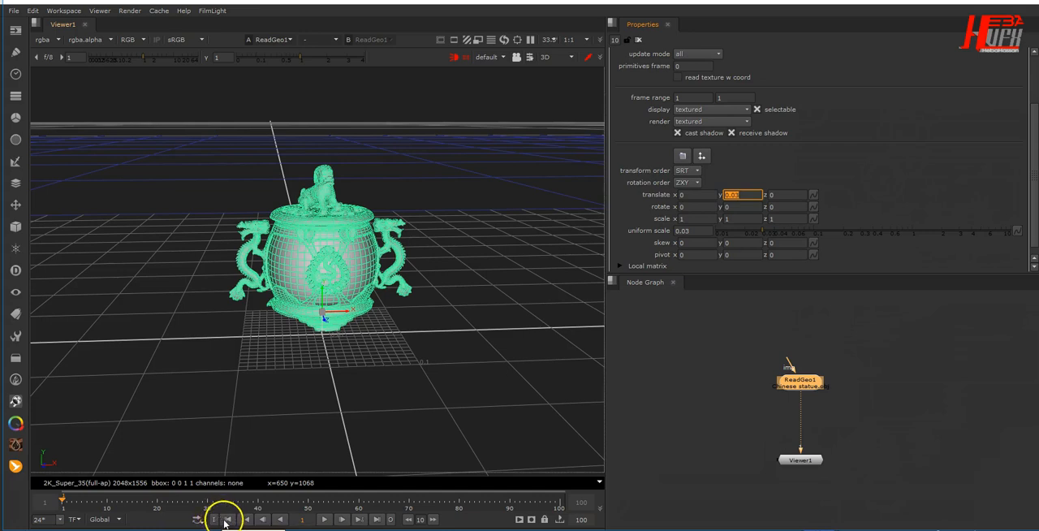
click(856, 169)
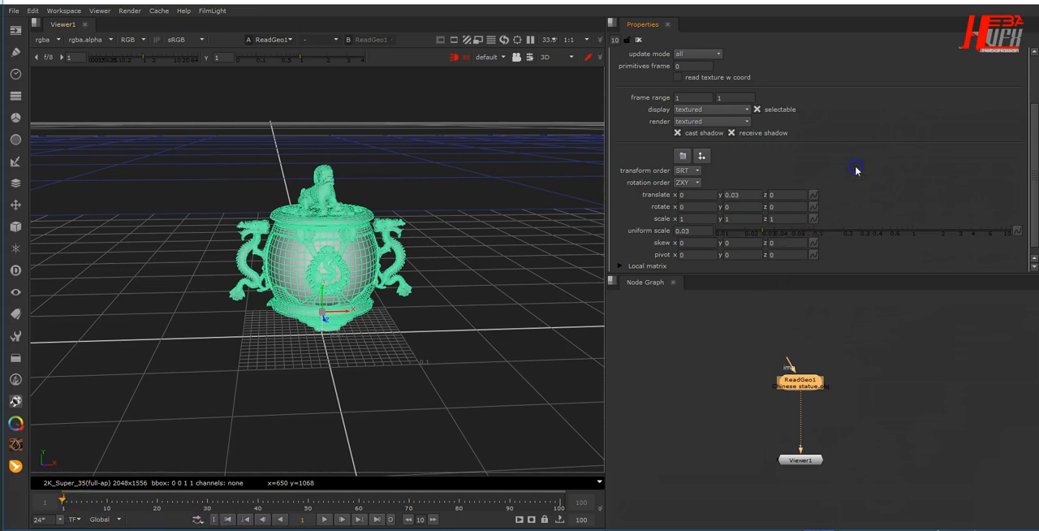
key(s)
scroll(855, 180, down, 3)
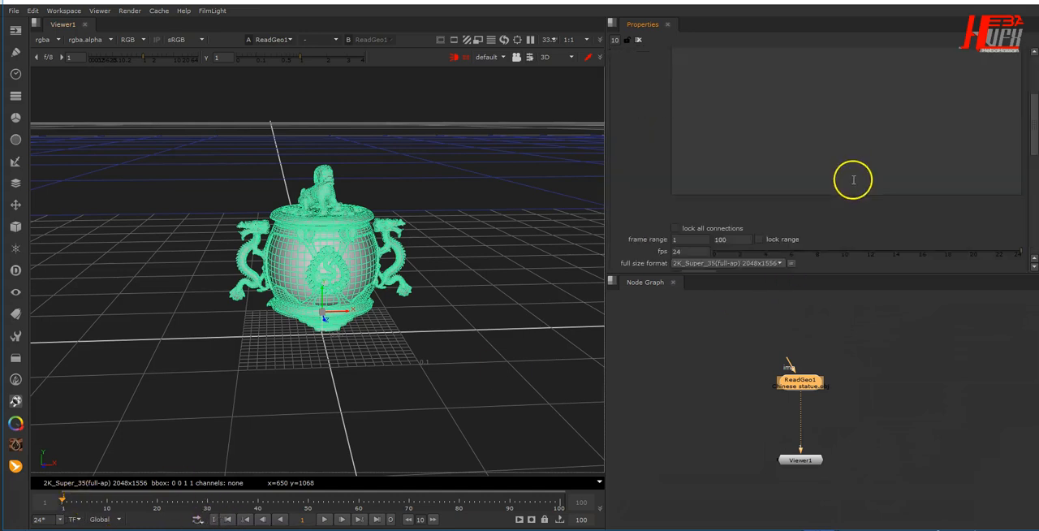
click(783, 199)
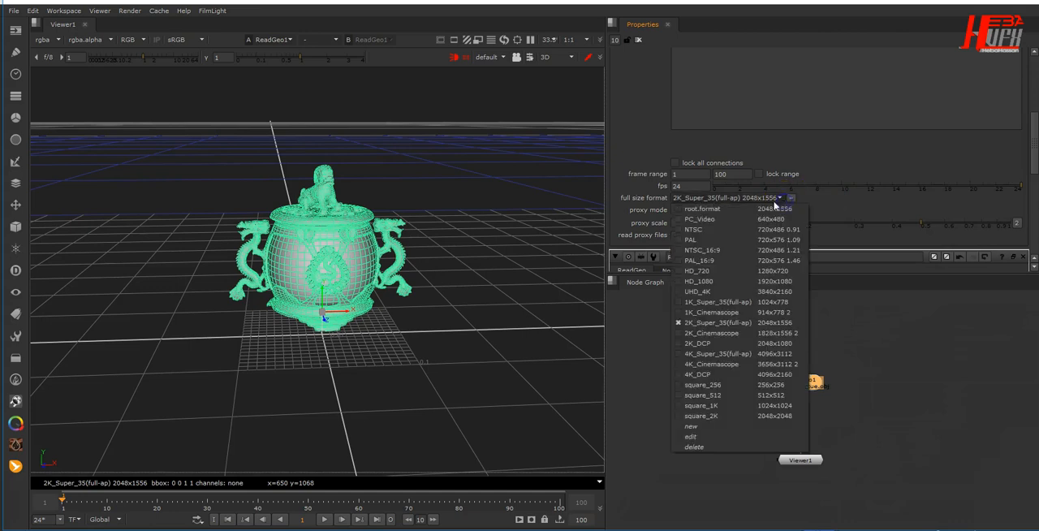
click(743, 276)
double_click(727, 172)
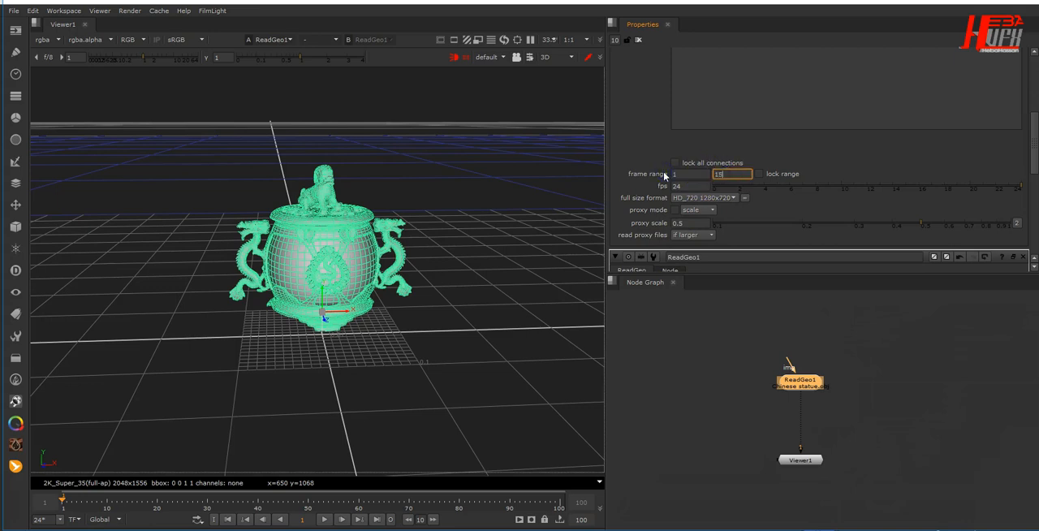
key(Return)
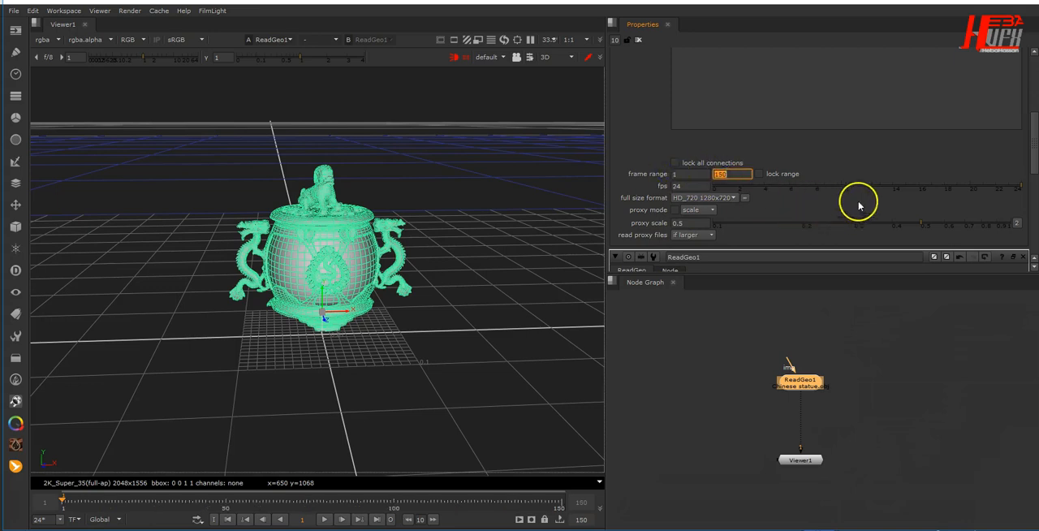
- Set the statue's rotate y to 5 and set a keyframe for it at frame 1
double_click(800, 379)
scroll(799, 201, down, 3)
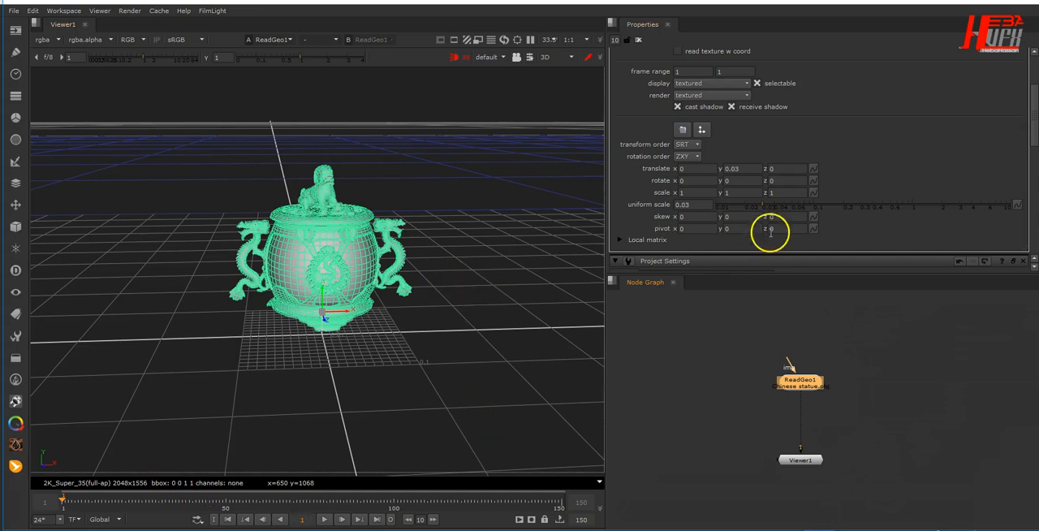
click(741, 180)
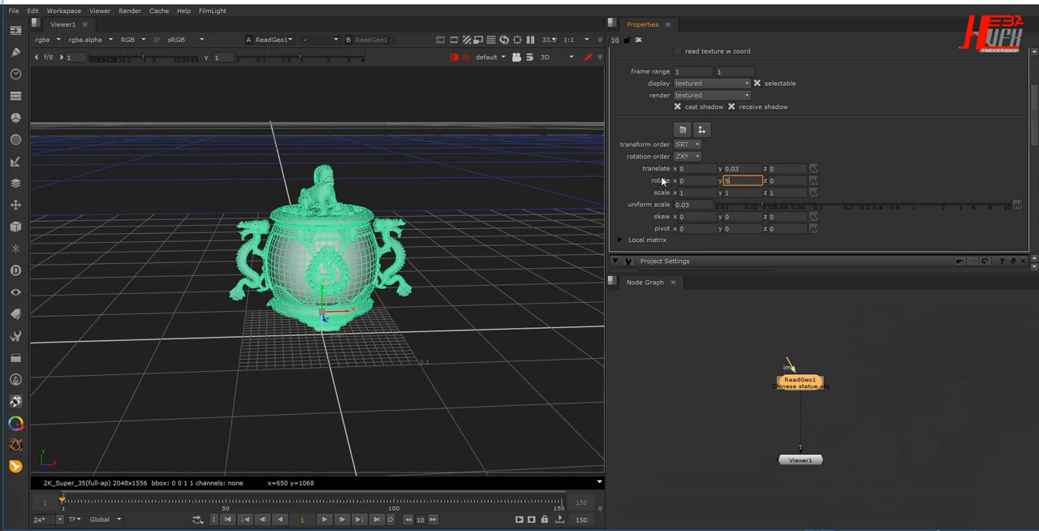
text(5)
key(Return)
right_click(750, 180)
click(765, 189)
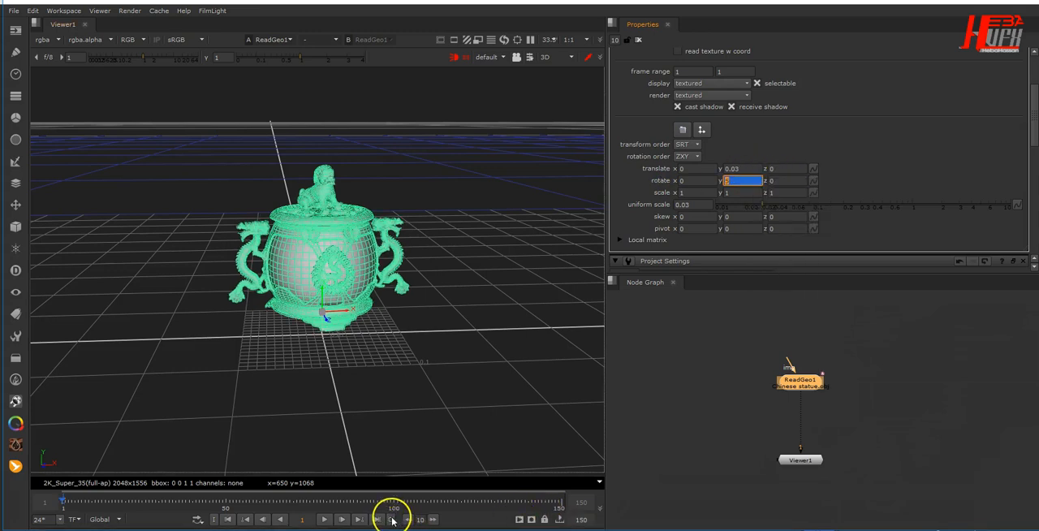
- Key the statue's rotate y at 300 on frame 150
click(376, 518)
click(748, 179)
text(3)
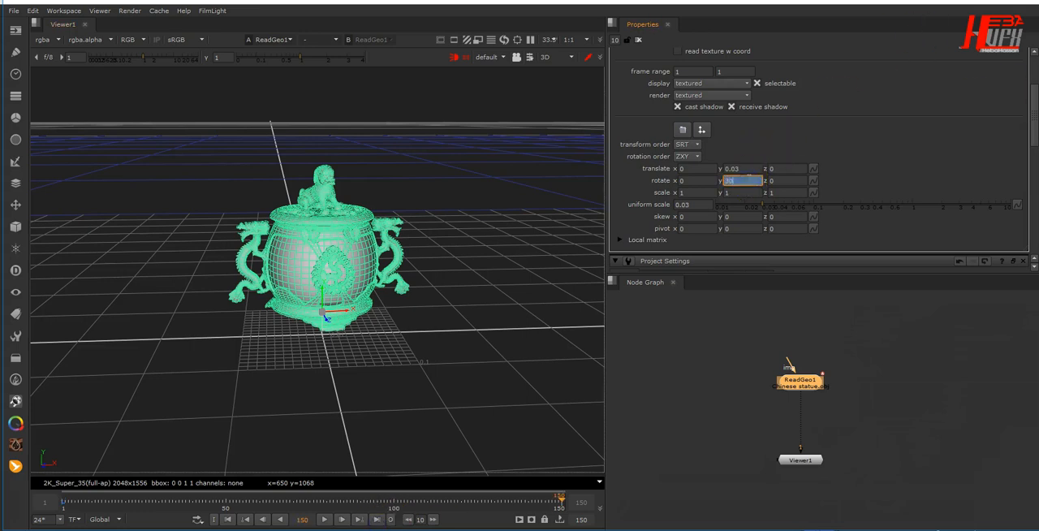
text(00)
key(Return)
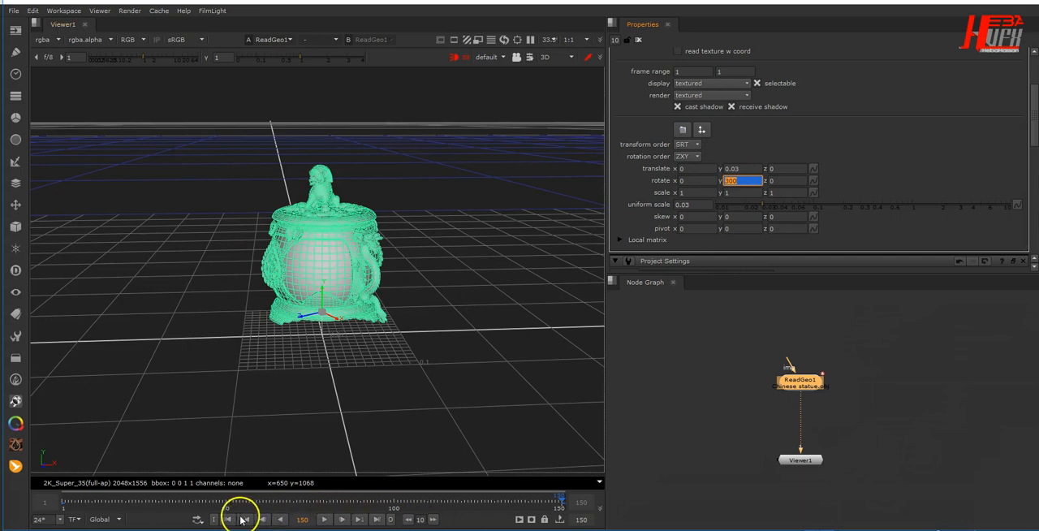
- Play the statue's rotation from the first frame, stop it and return to frame 1
click(230, 519)
click(326, 521)
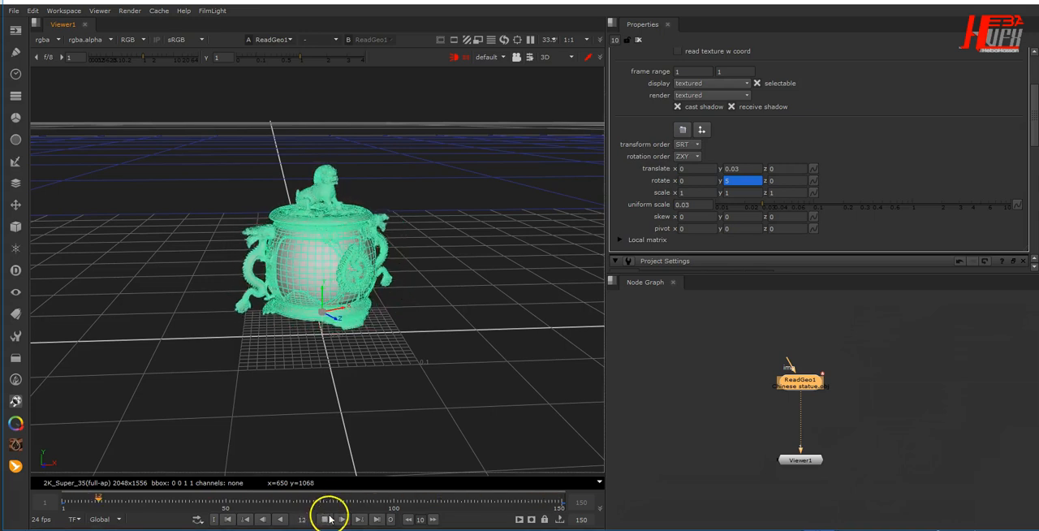
click(325, 521)
click(228, 519)
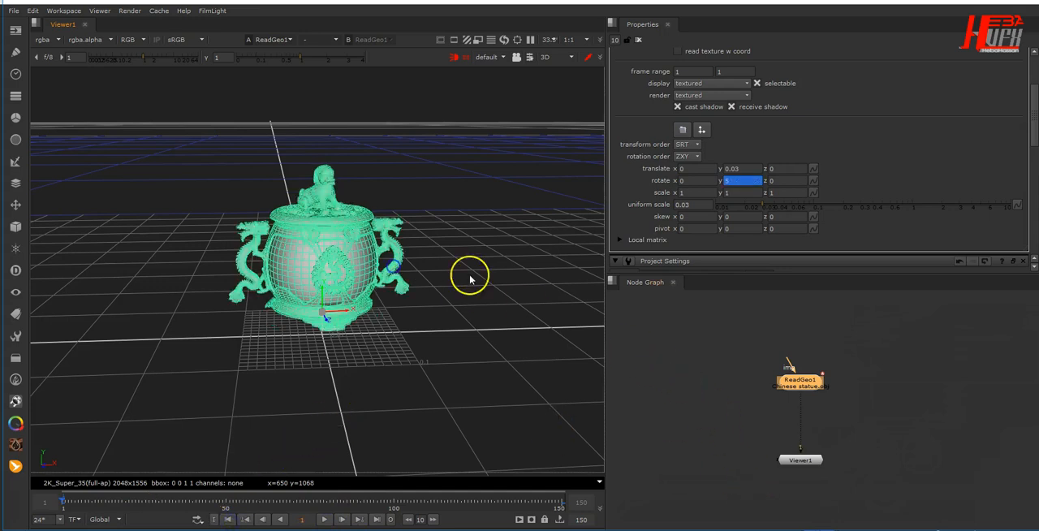
- Spread the ReadGeo and Viewer nodes apart and add a Camera node beside the statue branch
click(775, 415)
middle_drag(775, 415, 777, 348)
drag(804, 397, 809, 484)
click(749, 419)
key(Tab)
text(can)
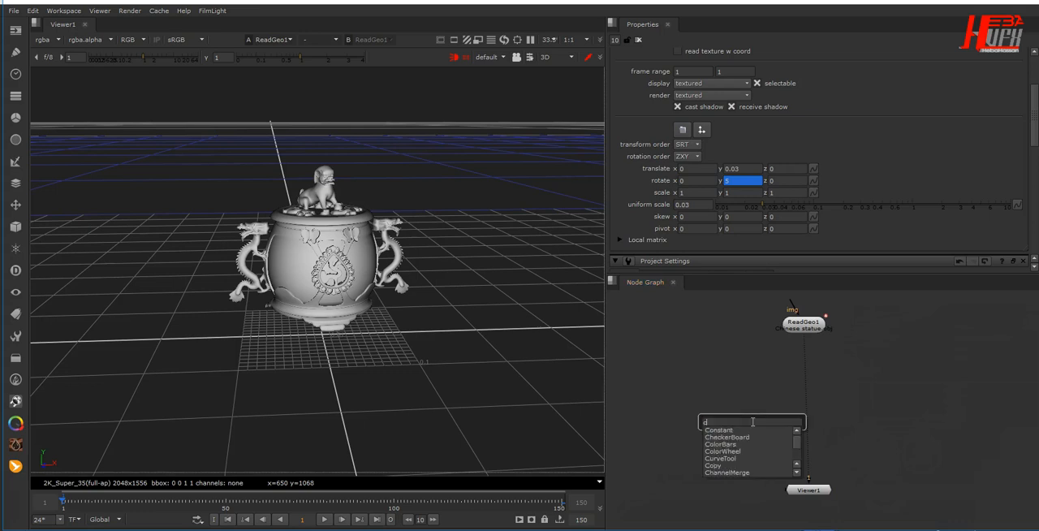
key(BackSpace)
text(m)
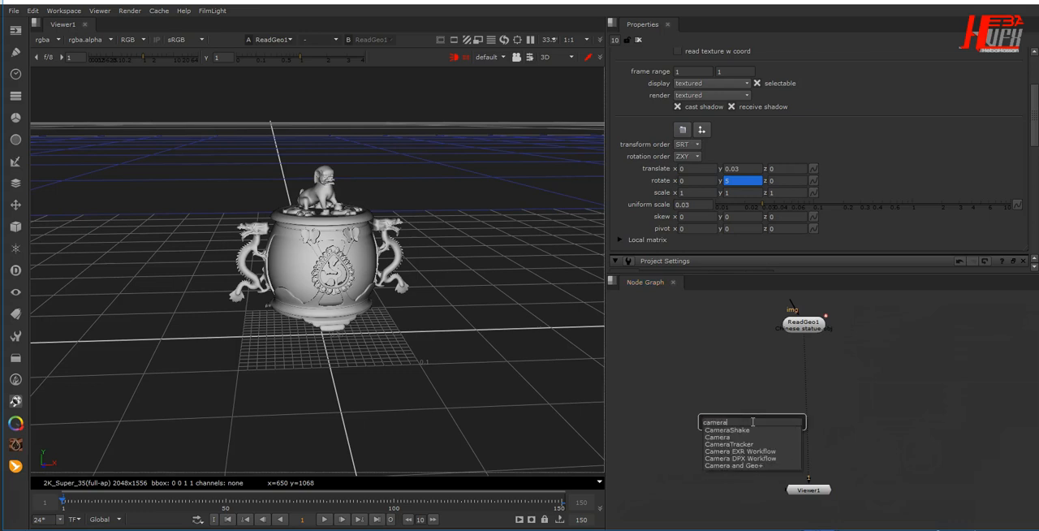
text(era)
key(Return)
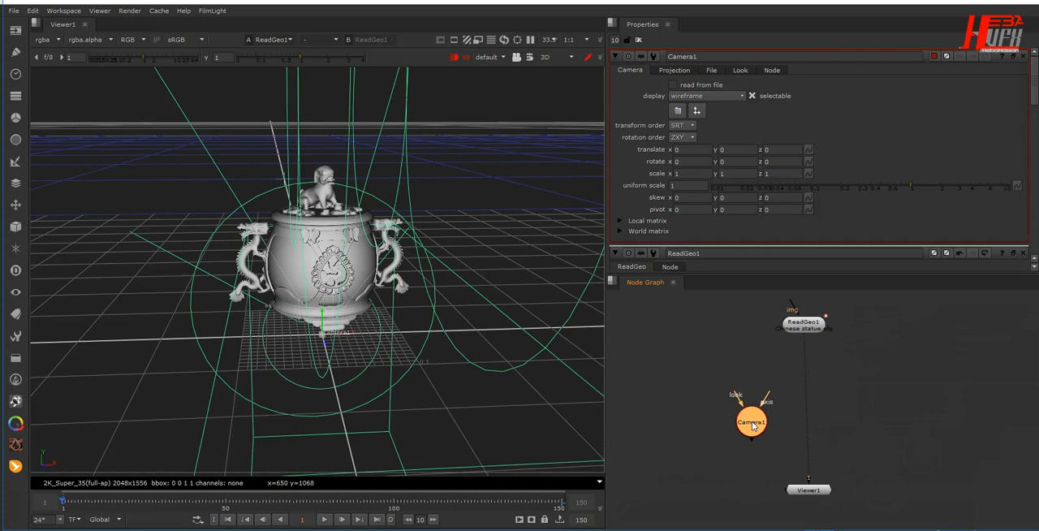
drag(752, 423, 692, 375)
- Add a ScanlineRender node between the statue and the viewer and connect the camera to its cam input
click(728, 393)
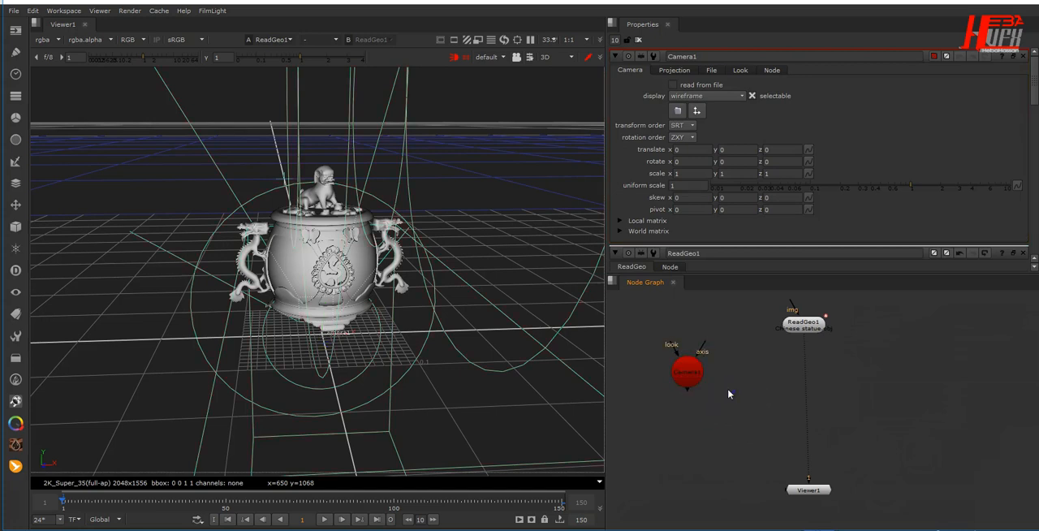
key(Tab)
text(scal)
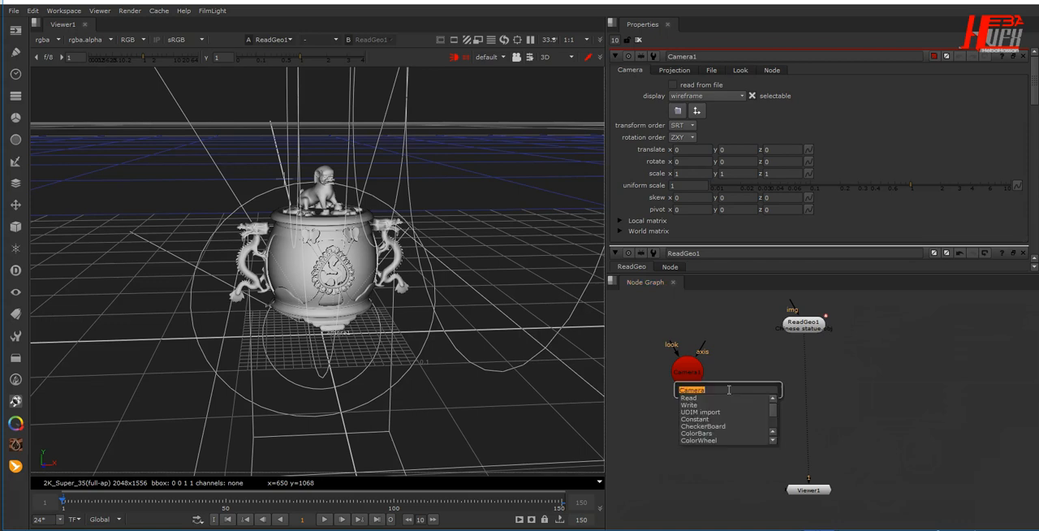
text(ineRend)
key(Return)
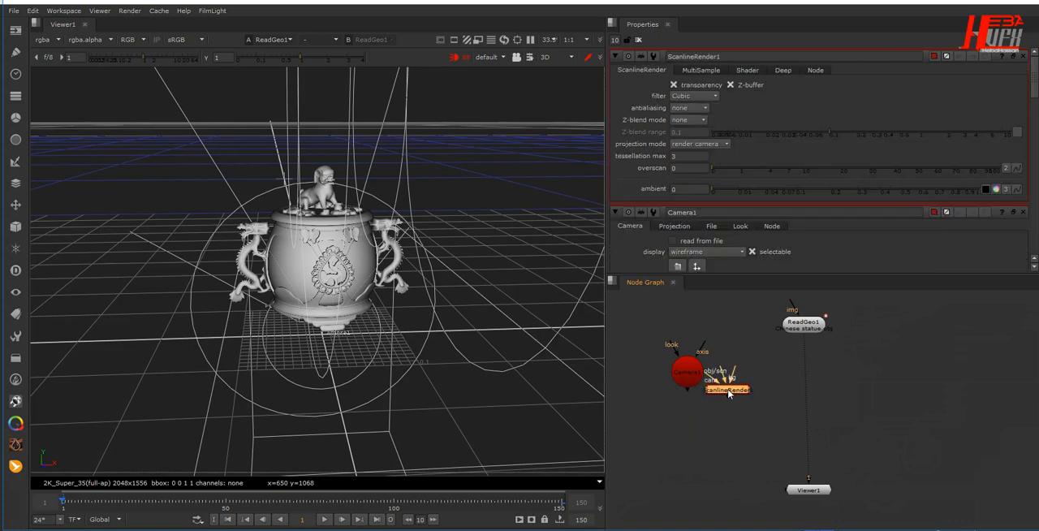
mouse_move(728, 390)
mouse_down()
mouse_move(758, 401)
mouse_move(687, 371)
mouse_move(680, 417)
mouse_move(753, 425)
mouse_up()
drag(758, 404, 809, 418)
click(771, 380)
middle_drag(771, 380, 771, 403)
drag(802, 345, 806, 375)
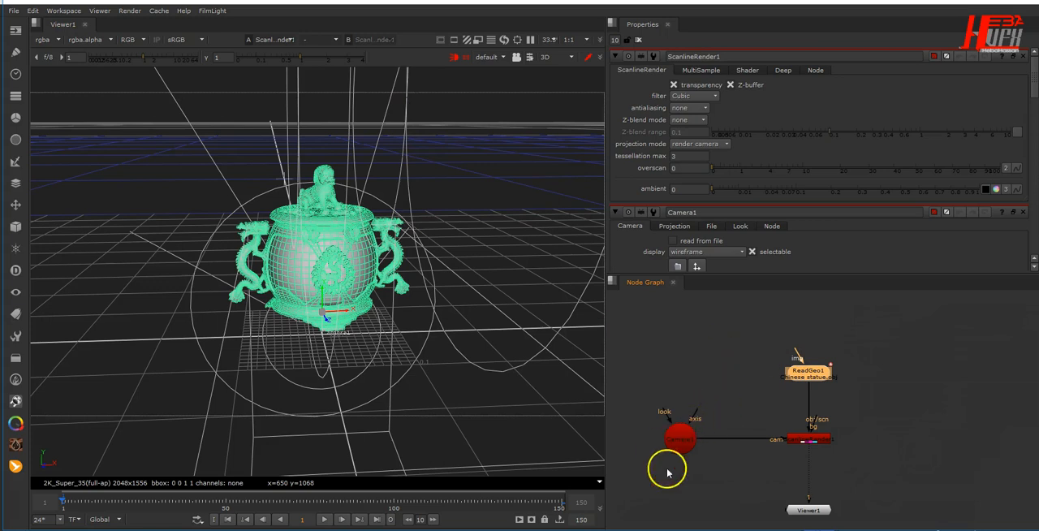
- Look through Camera1 in the 3D viewer and open the camera's settings
click(490, 58)
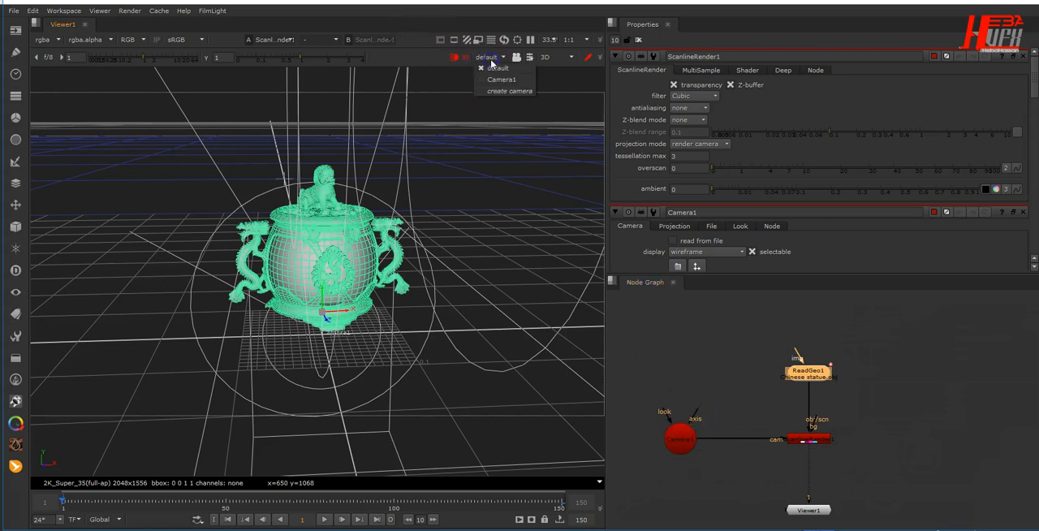
click(499, 81)
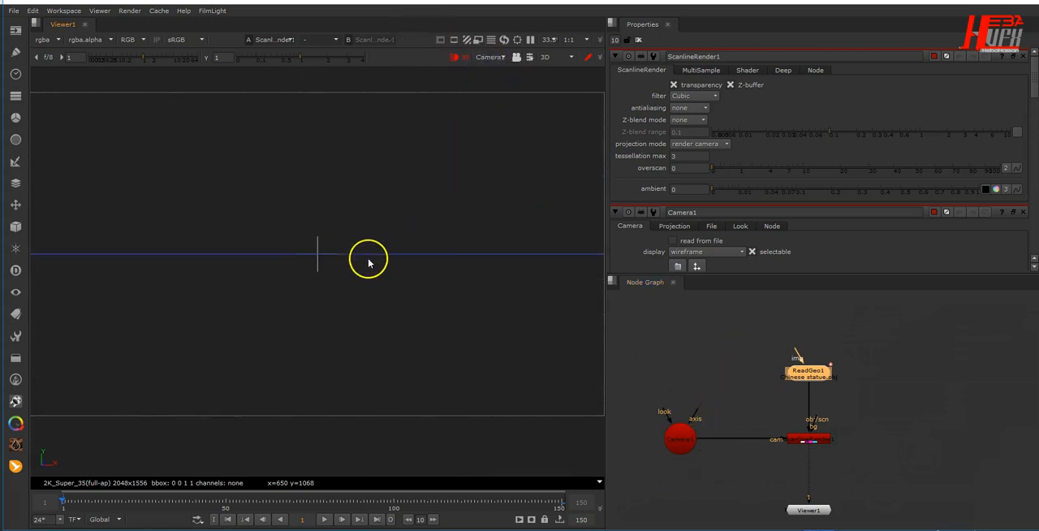
double_click(678, 441)
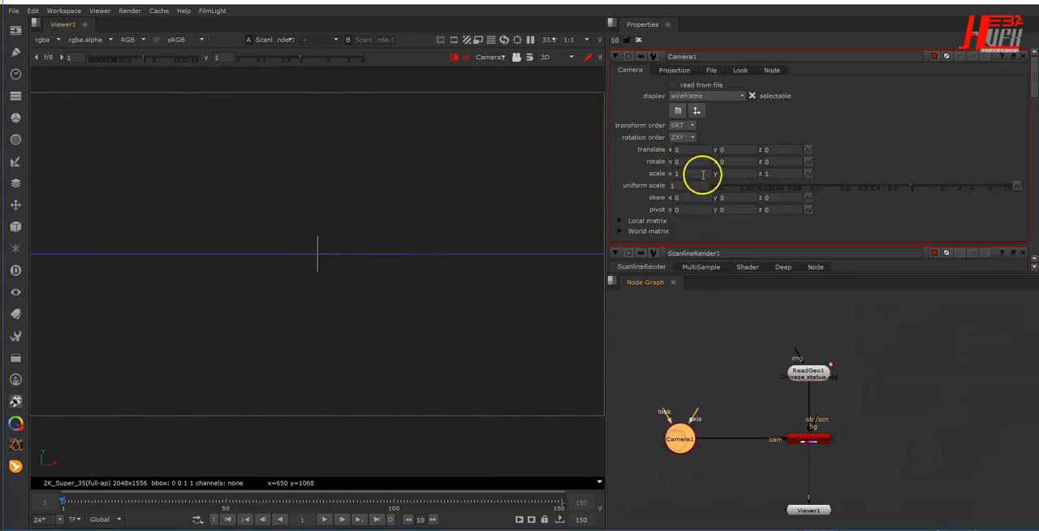
- Turn the ScanlineRender's motion vectors off and set its motion vector channels to none
double_click(809, 441)
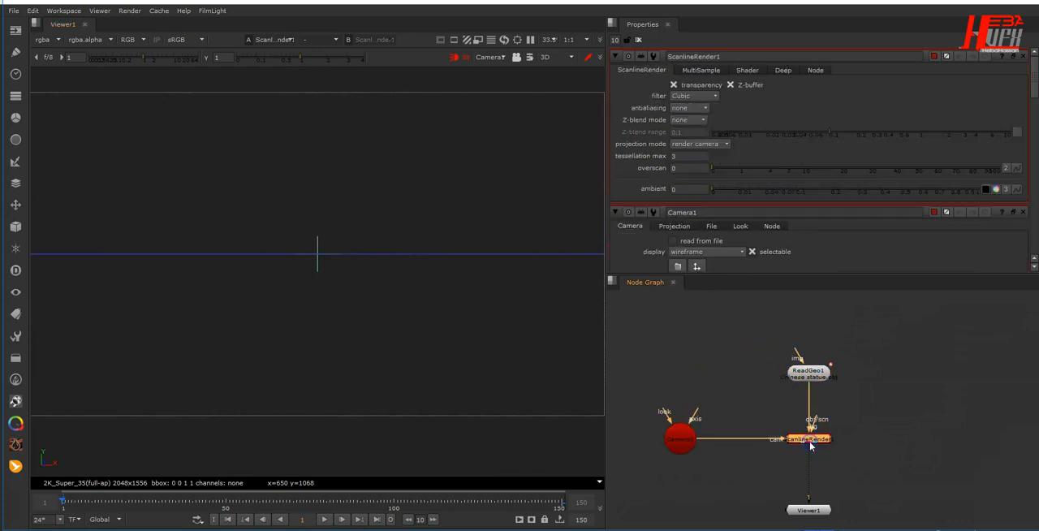
click(729, 56)
click(747, 70)
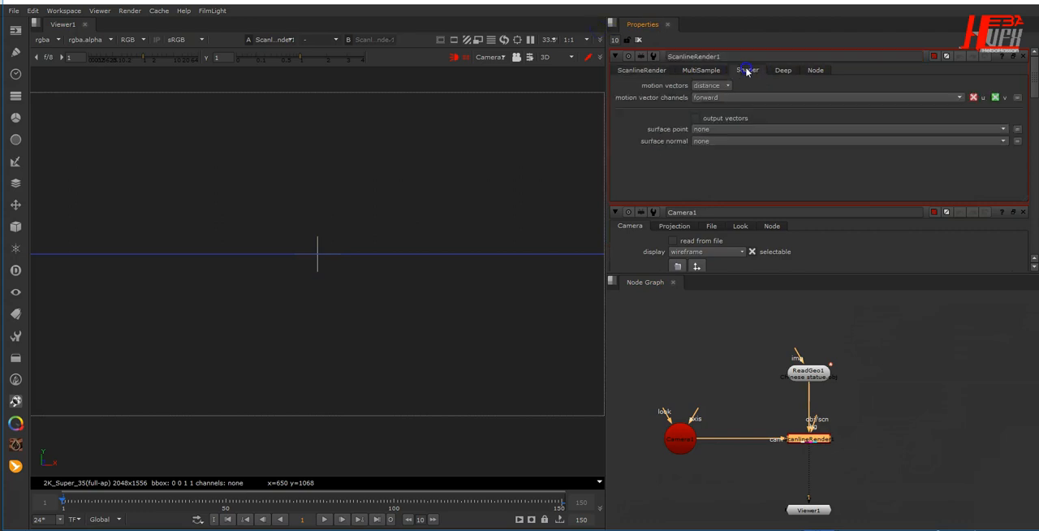
click(718, 86)
click(720, 57)
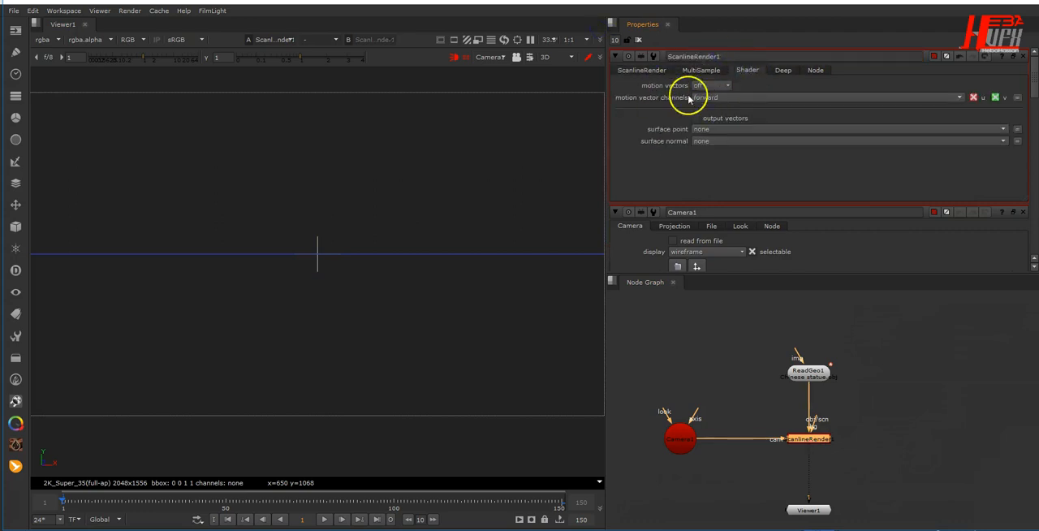
click(719, 97)
click(721, 105)
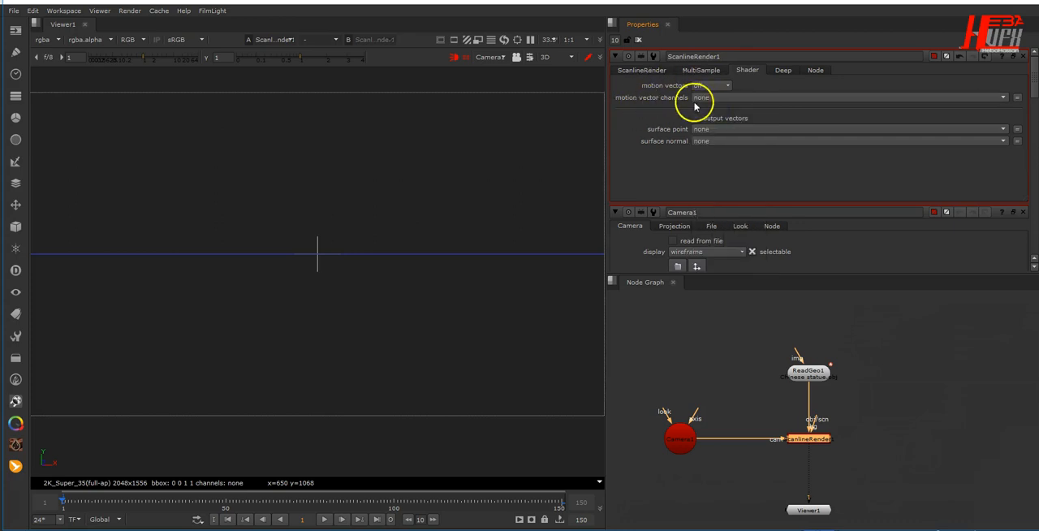
click(648, 70)
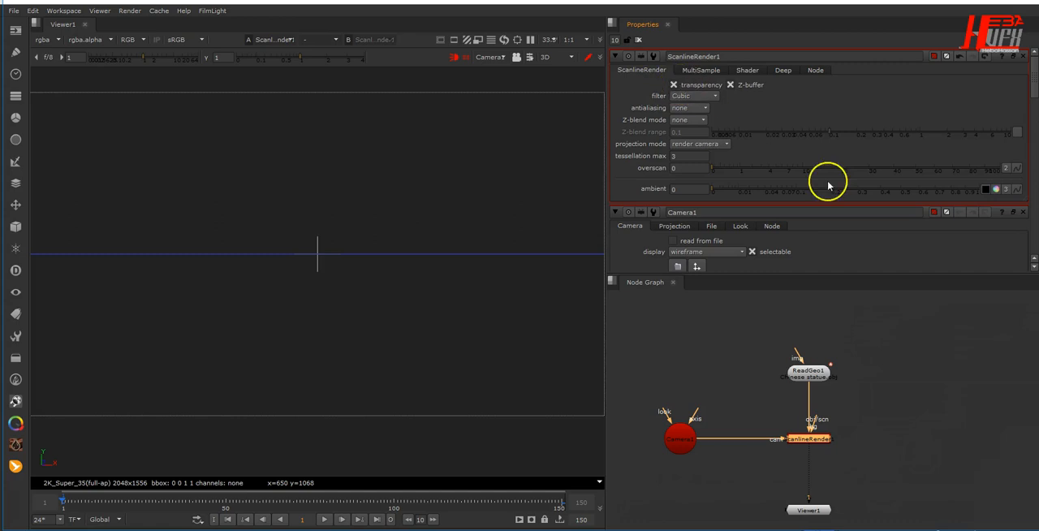
- Set the camera's translate x to -0.05, rotate x to 5 and translate y to 0.25
double_click(677, 436)
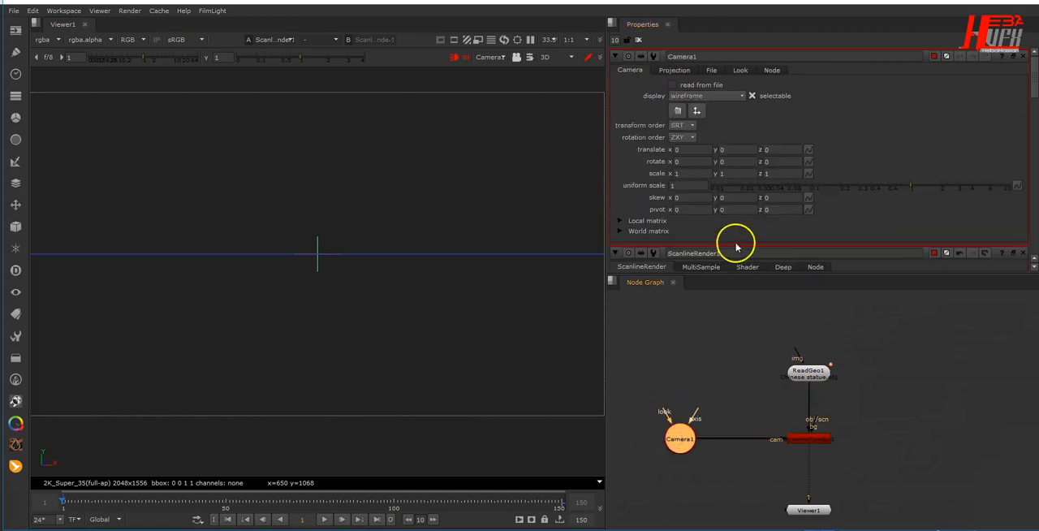
double_click(695, 150)
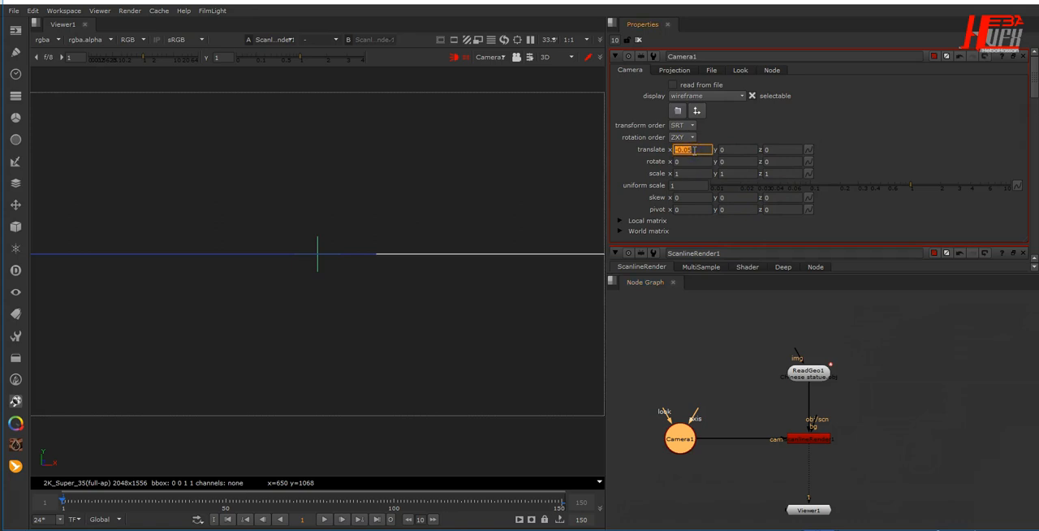
click(688, 161)
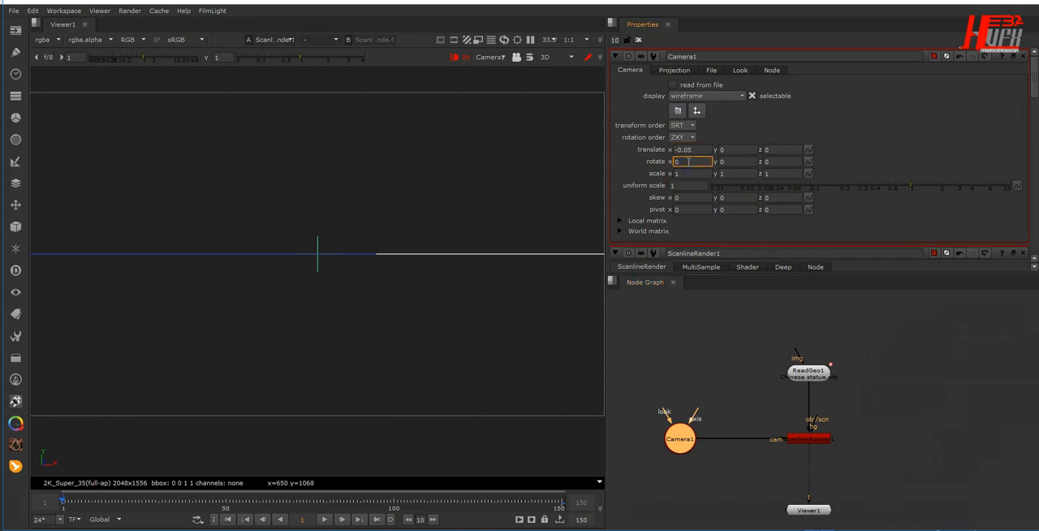
text(5)
double_click(726, 149)
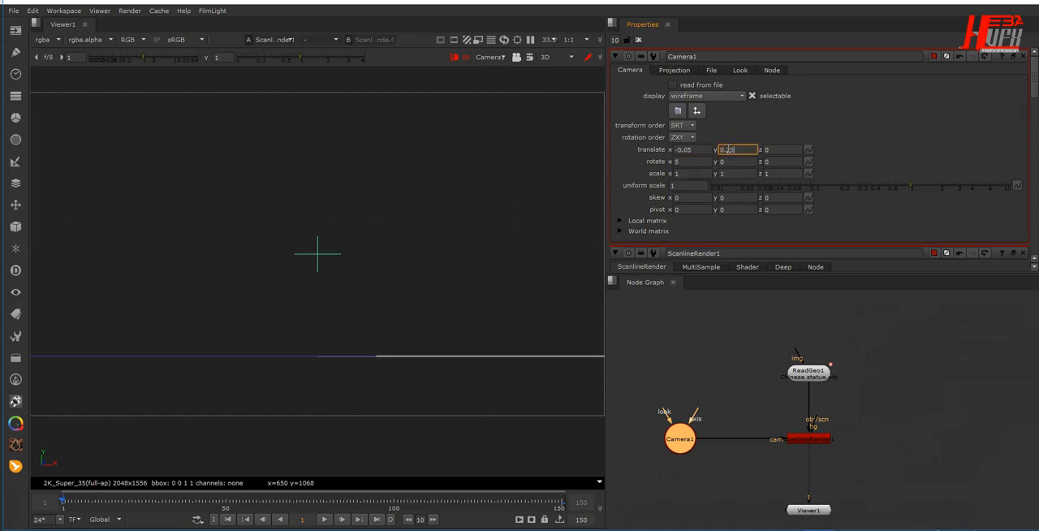
text(0.25)
key(Return)
- Set the camera's translate z to 2.5 and its rotate x to -5
double_click(776, 149)
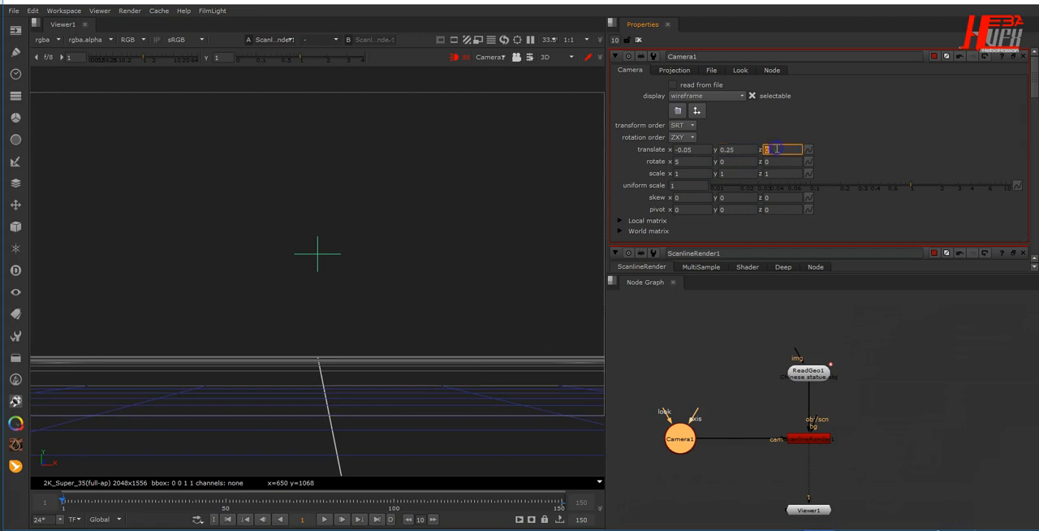
text(2.5)
key(Return)
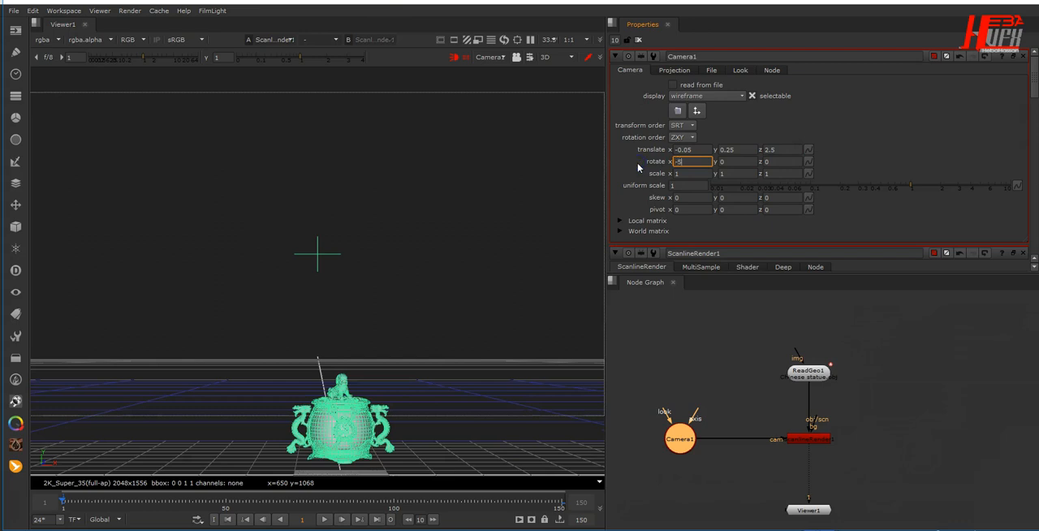
text(-5)
key(Return)
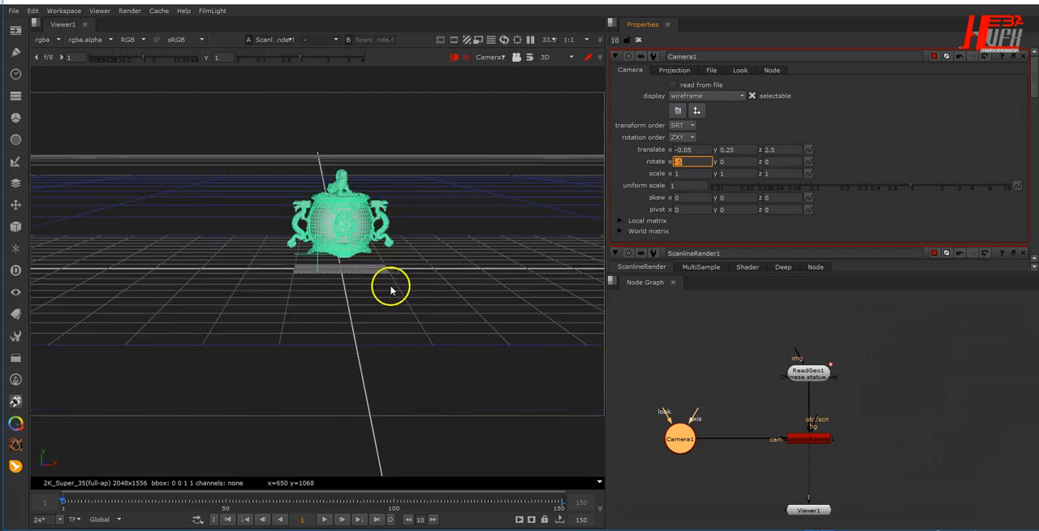
- Scrub through the timeline to check the rotation in the camera view, and switch the viewer to 2D
mouse_move(82, 490)
mouse_down()
mouse_move(70, 493)
mouse_move(546, 502)
mouse_move(82, 487)
mouse_move(195, 491)
mouse_move(143, 485)
mouse_move(591, 500)
mouse_up()
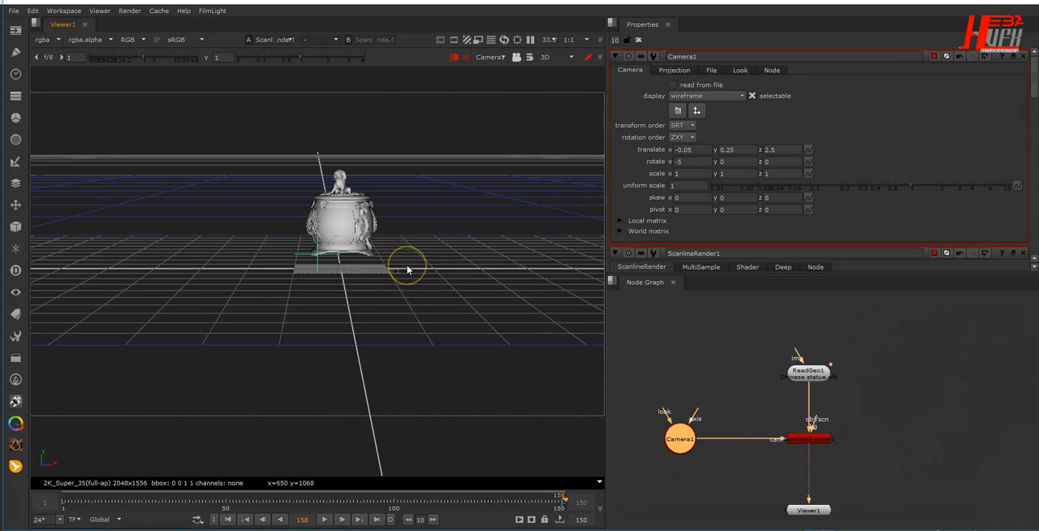
key(Tab)
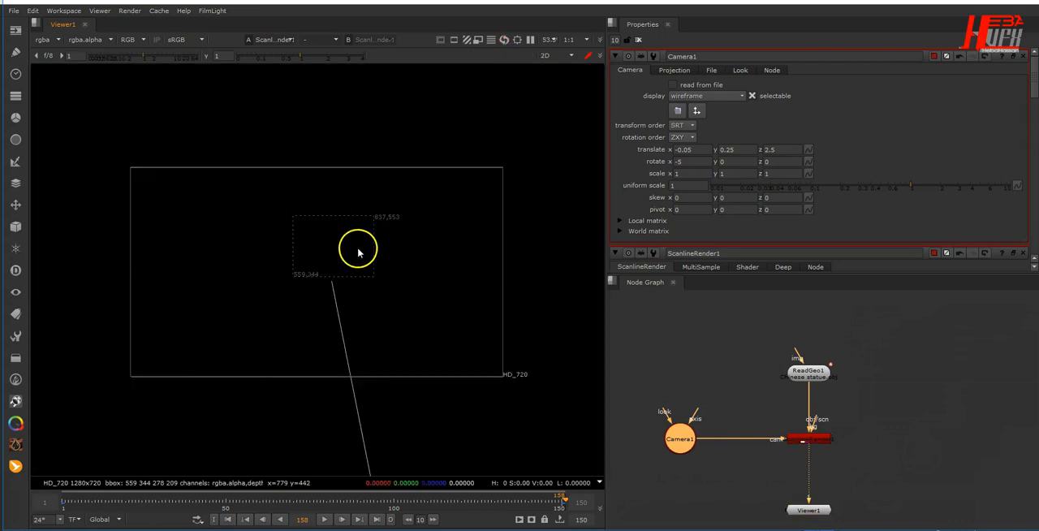
- Add a Wireframe node above the statue and connect it to the ReadGeo's img input
drag(806, 376, 808, 392)
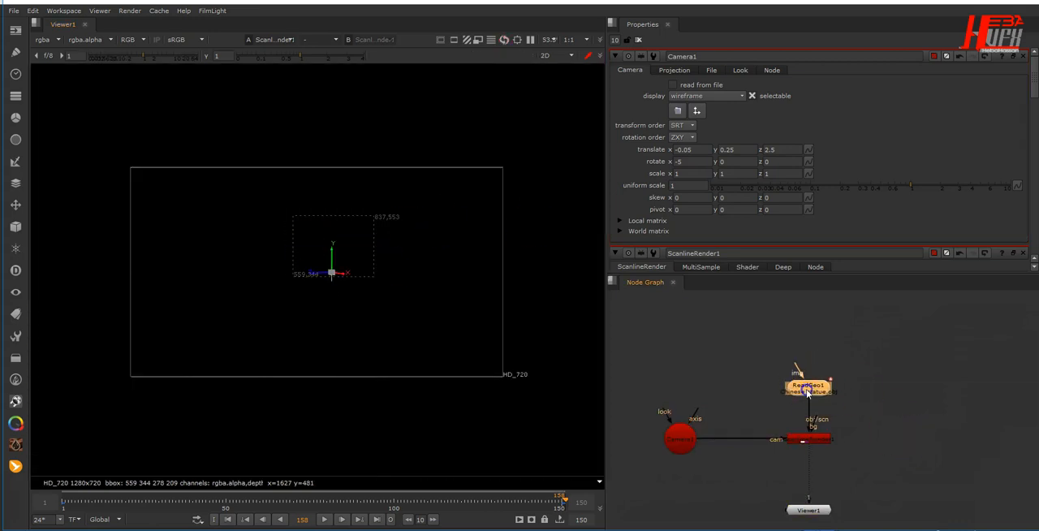
drag(807, 388, 806, 380)
click(810, 327)
key(Tab)
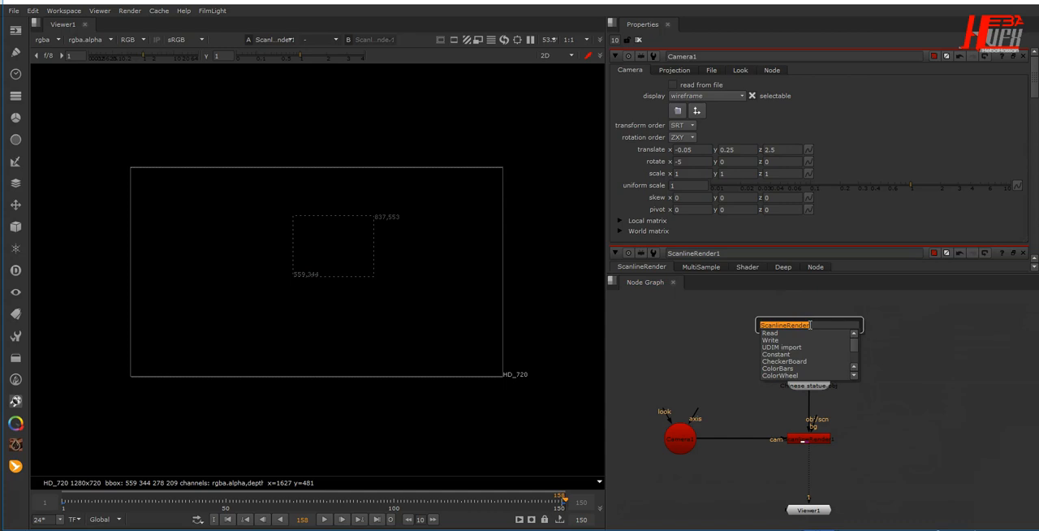
text(wi)
key(Return)
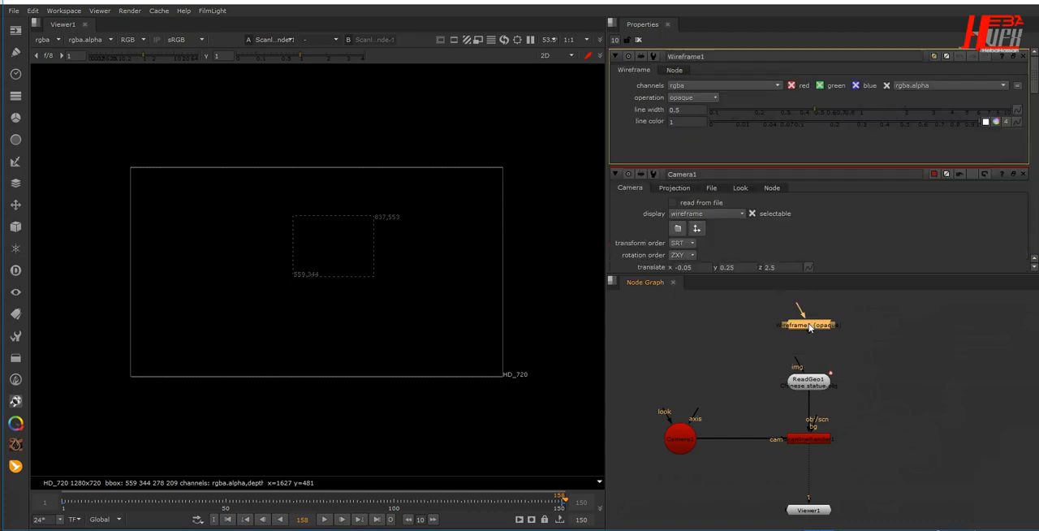
click(801, 367)
drag(804, 329, 810, 336)
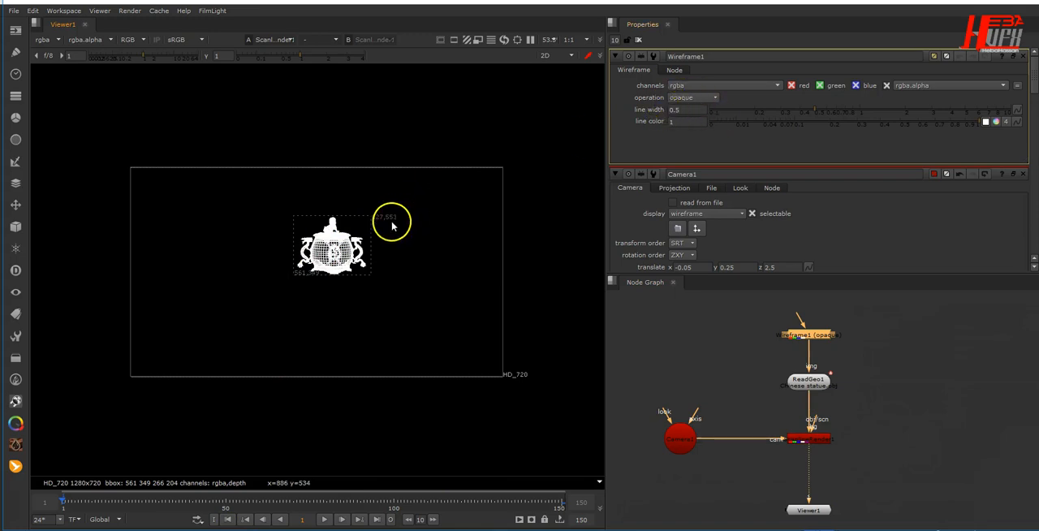
- Set the Wireframe node's operation to see through and inspect the statue's lines up close
scroll(333, 248, up, 3)
scroll(320, 197, up, 4)
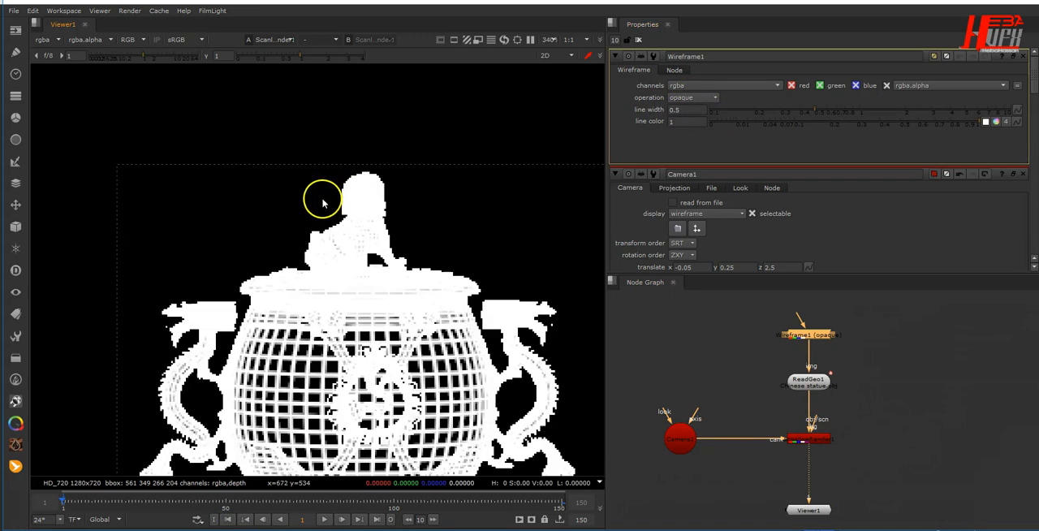
click(681, 98)
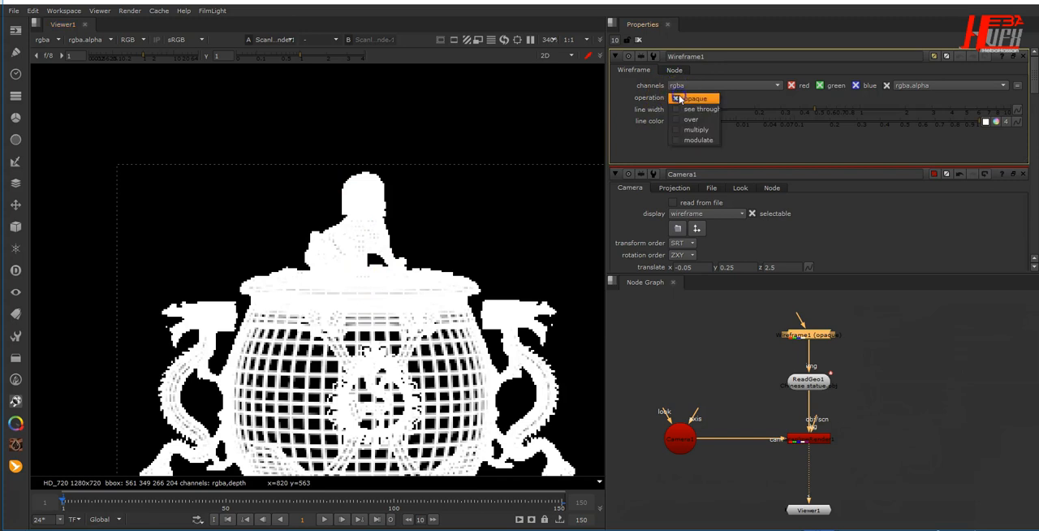
click(692, 109)
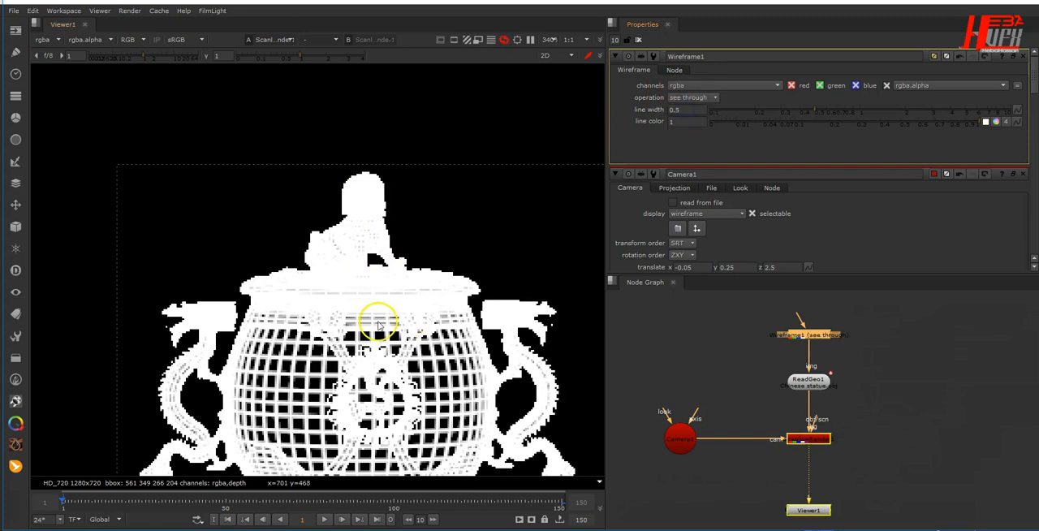
scroll(376, 325, down, 2)
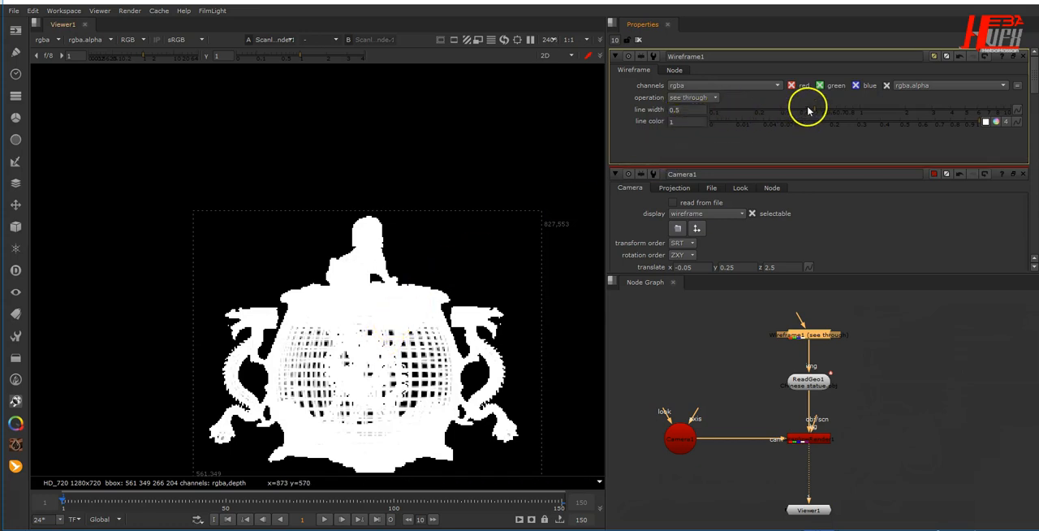
- Lower the Wireframe node's line width to 0.188 and its line color to 0.805
drag(804, 117, 752, 116)
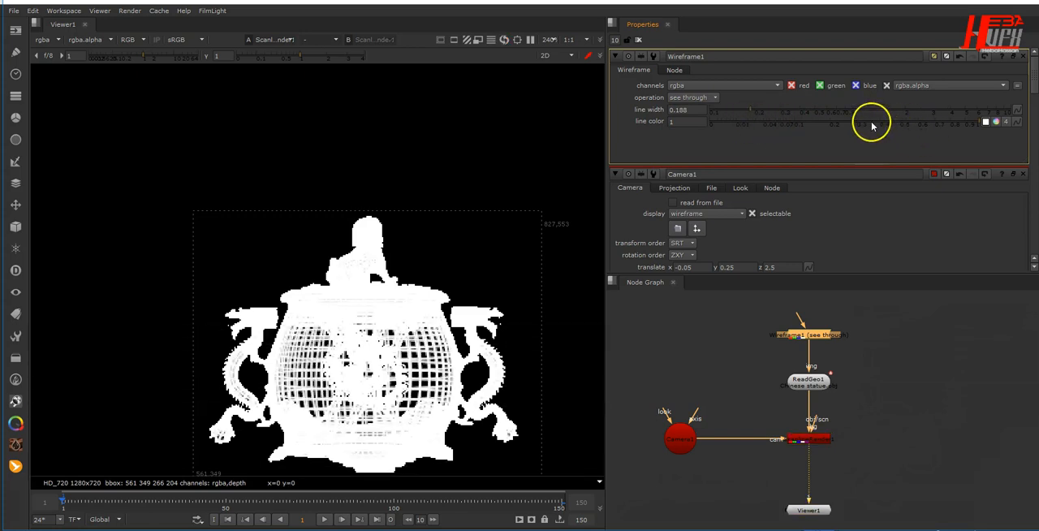
click(848, 125)
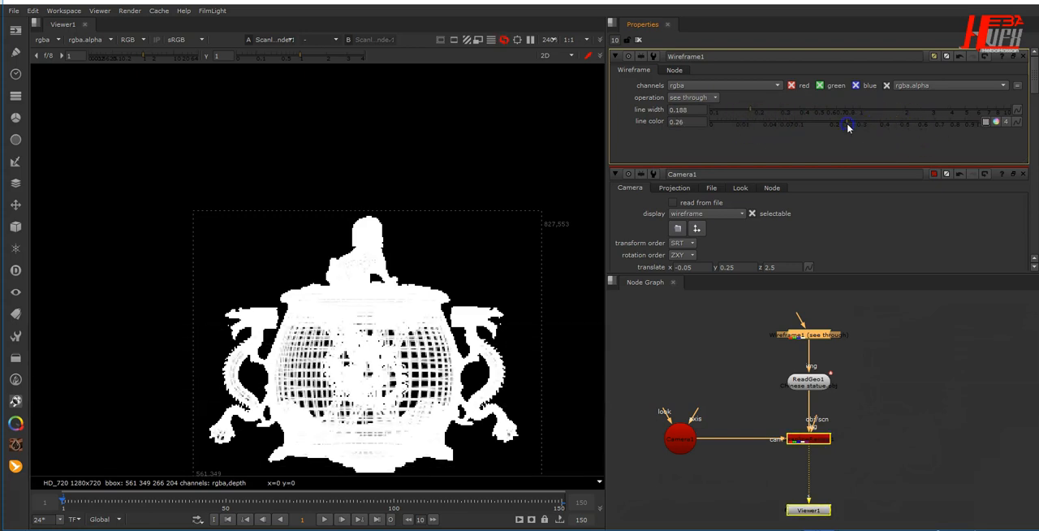
click(893, 126)
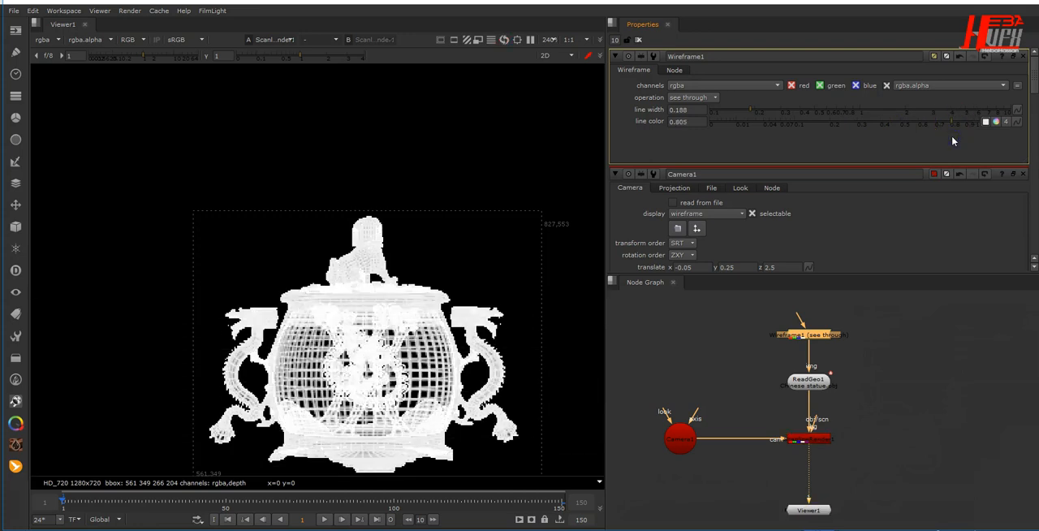
middle_drag(474, 303, 287, 194)
- Duplicate the Wireframe, ReadGeo and ScanlineRender chain without the camera, and place the copy beside the original
click(853, 417)
scroll(852, 419, down, 3)
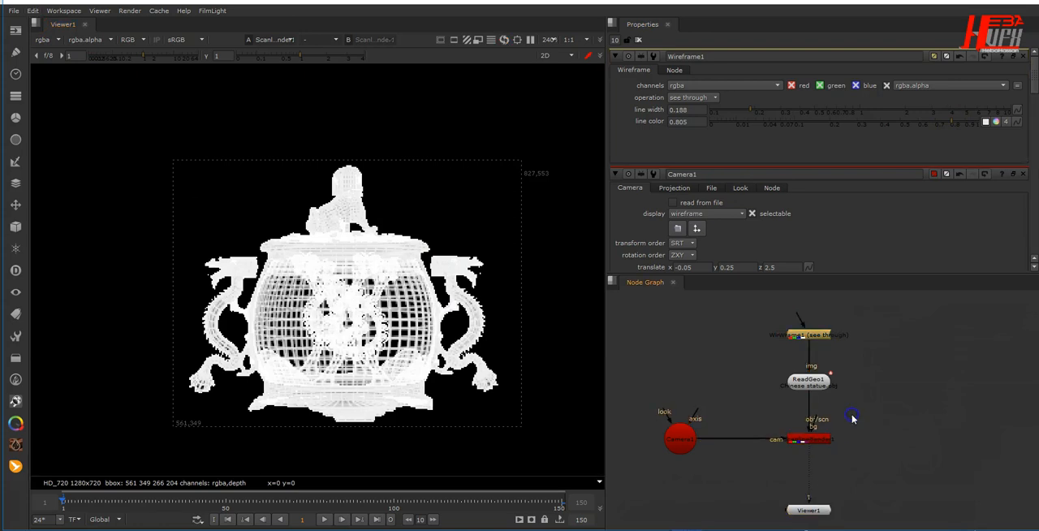
middle_drag(852, 419, 779, 413)
drag(793, 327, 731, 453)
key(ctrl+c)
click(801, 441)
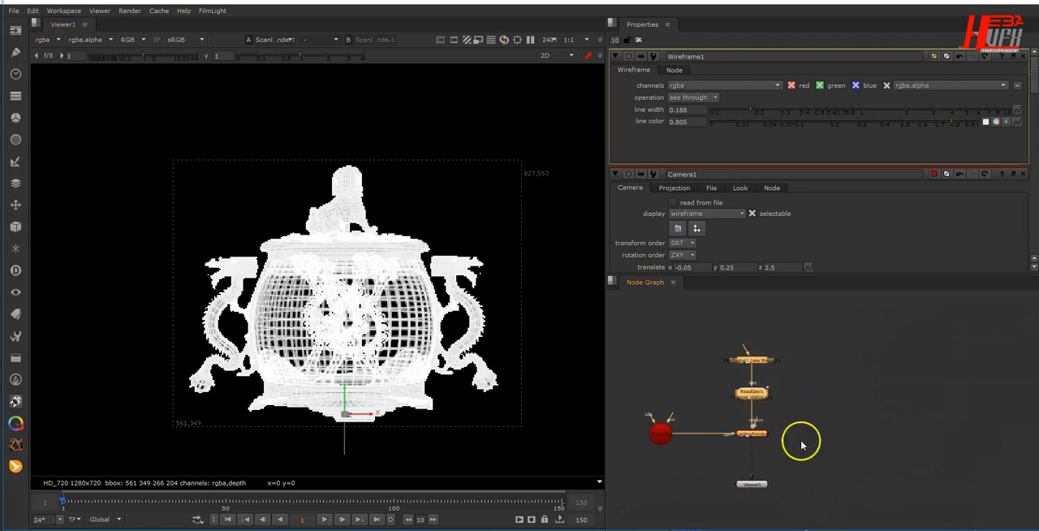
key(ctrl+v)
drag(924, 427, 909, 363)
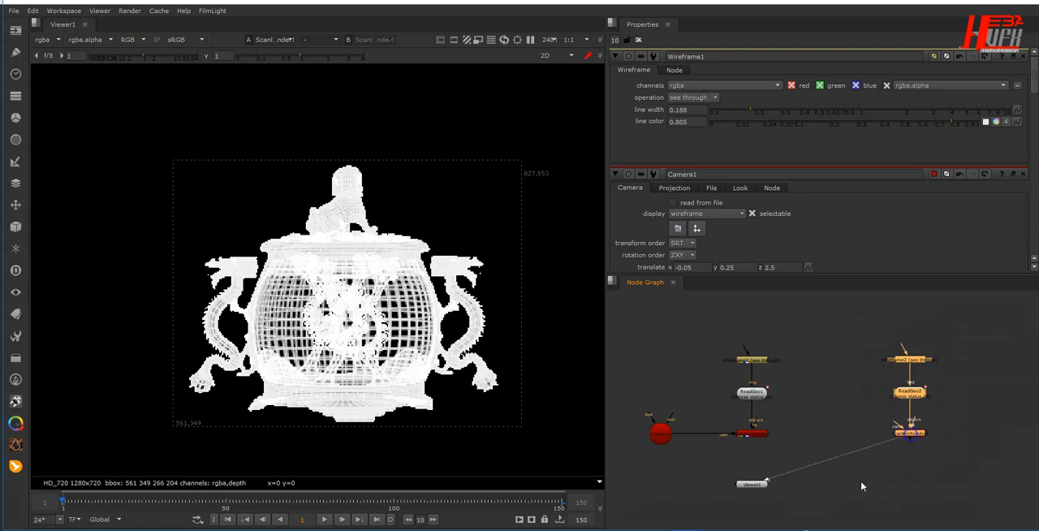
- Move the Viewer below the copied chain and connect the existing camera, placed between both chains, to the second ScanlineRender
drag(744, 484, 886, 497)
drag(889, 416, 844, 390)
drag(893, 434, 655, 432)
drag(656, 435, 828, 413)
middle_drag(876, 412, 829, 419)
- Set the operation of the copied Wireframe node to modulate
double_click(864, 364)
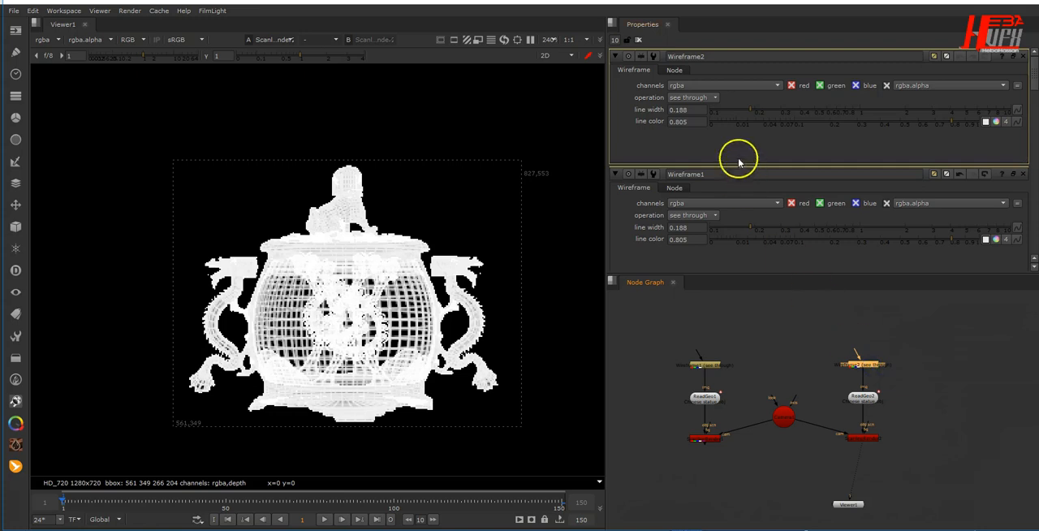
click(686, 98)
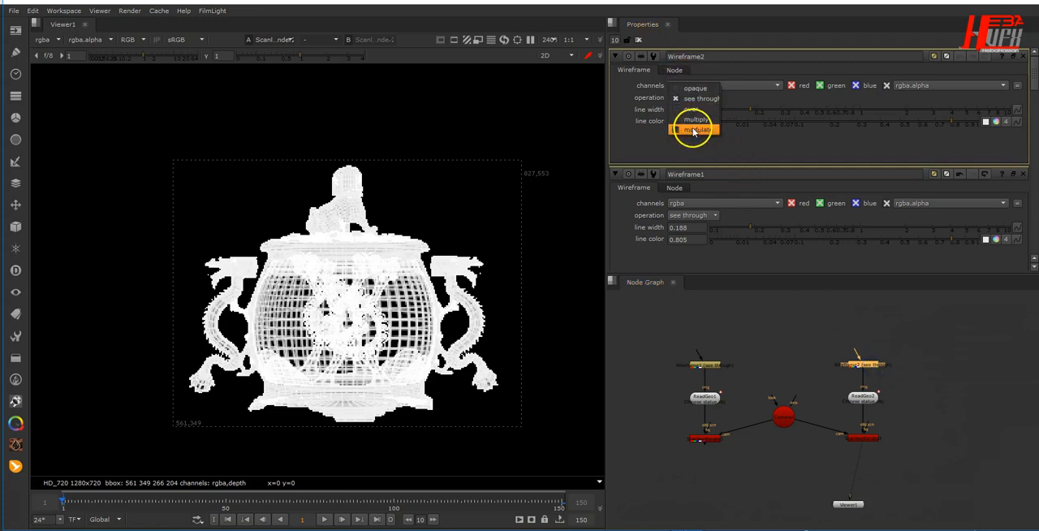
click(682, 130)
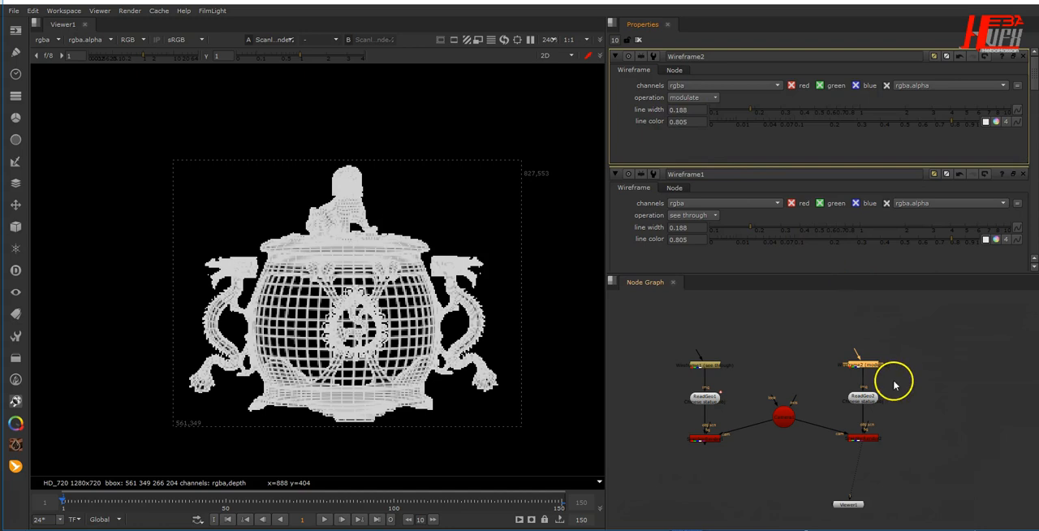
- Move the second ScanlineRender lower and insert a Scene node between it and ReadGeo2
click(863, 437)
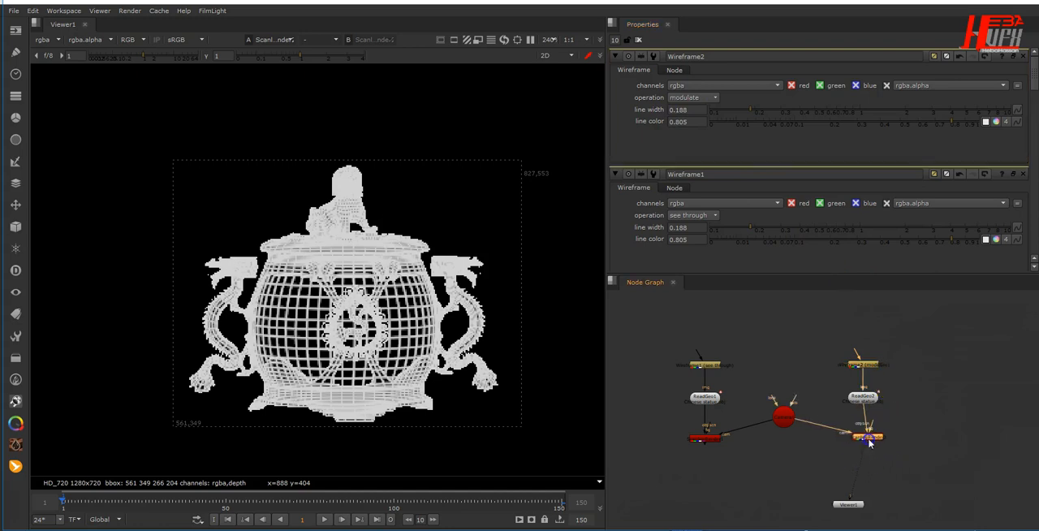
middle_drag(887, 452, 832, 425)
click(722, 393)
scroll(806, 431, up, 5)
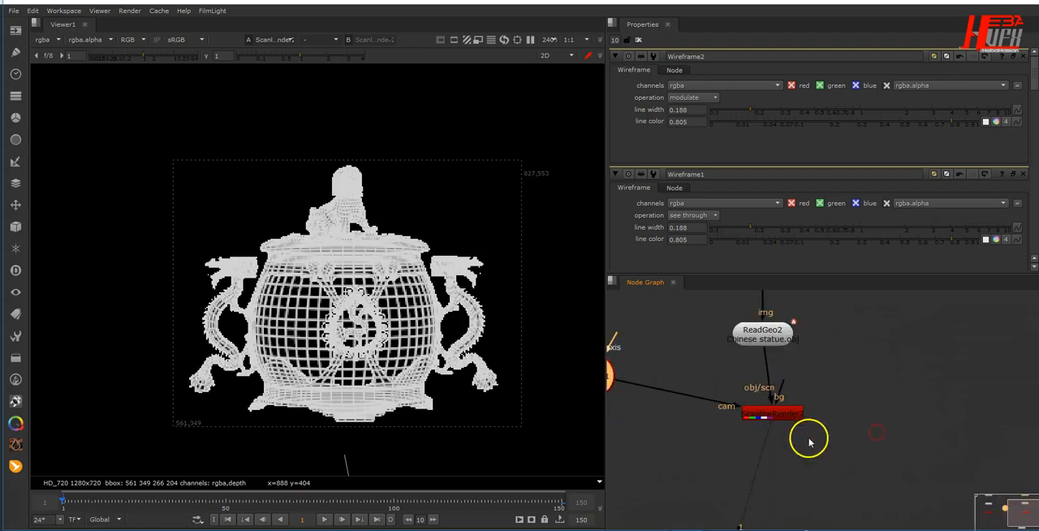
drag(771, 422, 771, 490)
click(828, 432)
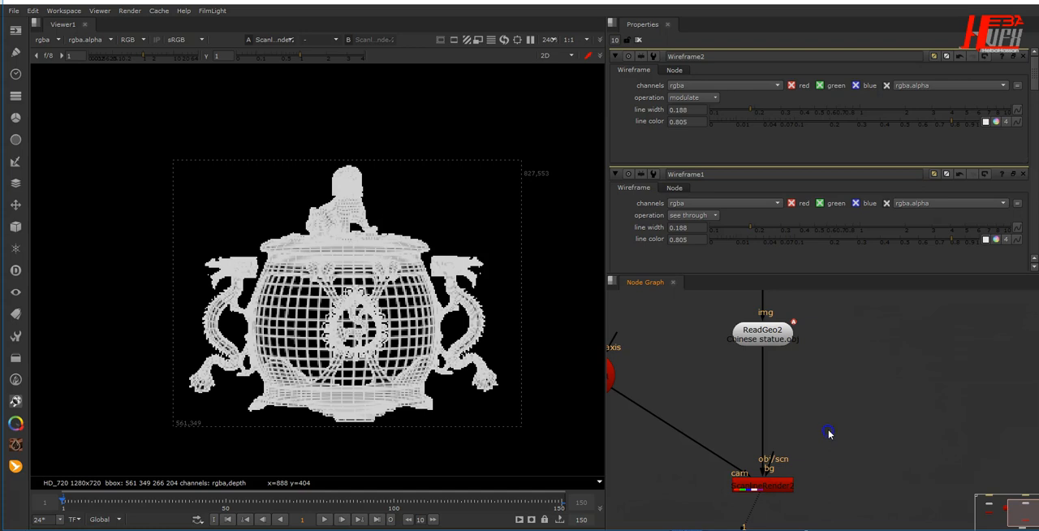
key(Tab)
text(sce)
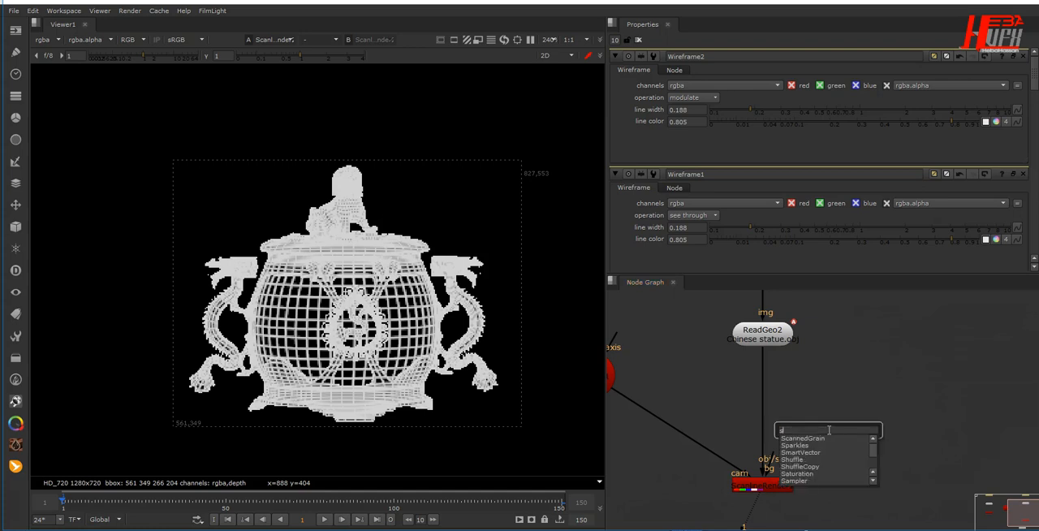
key(Return)
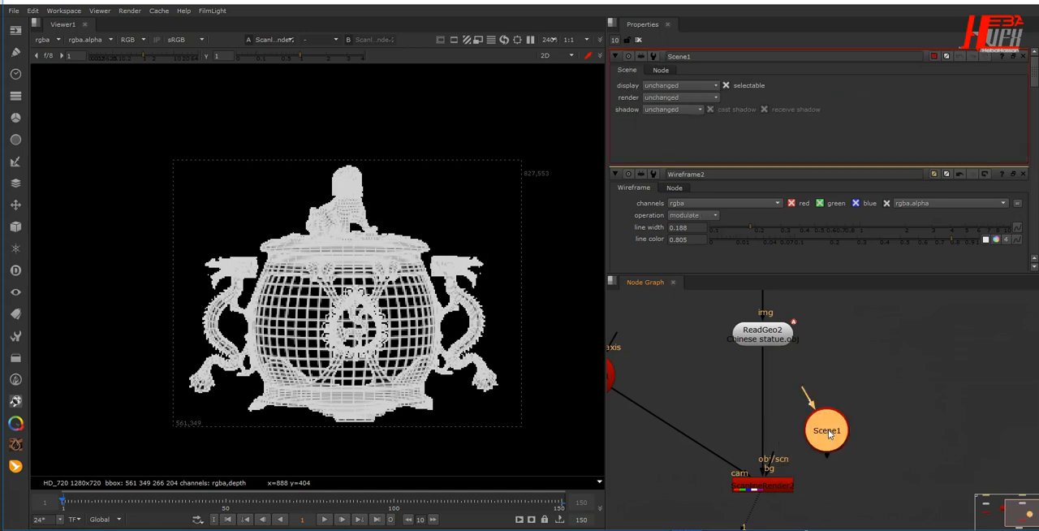
drag(824, 429, 764, 401)
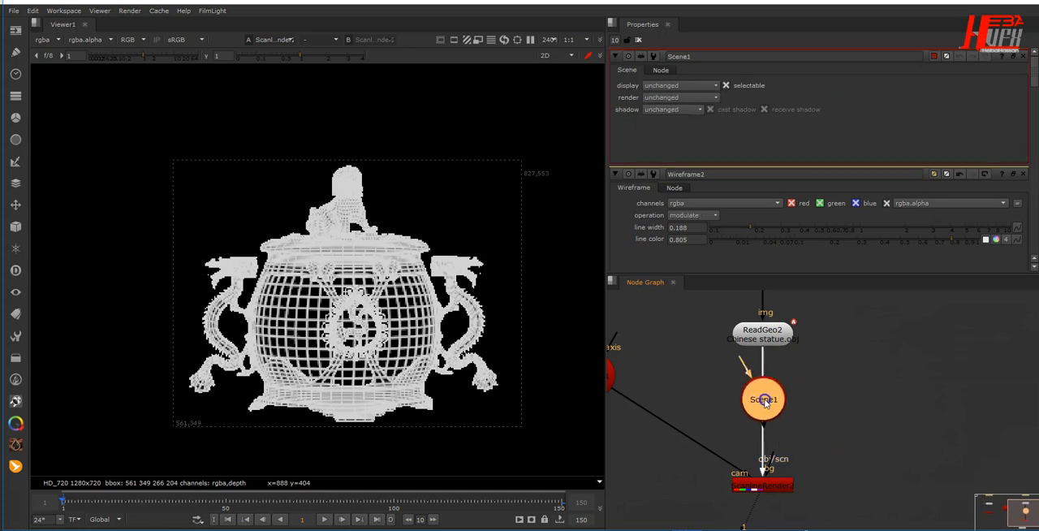
- Add a Light node beside the Scene node and connect it to Scene1
click(868, 396)
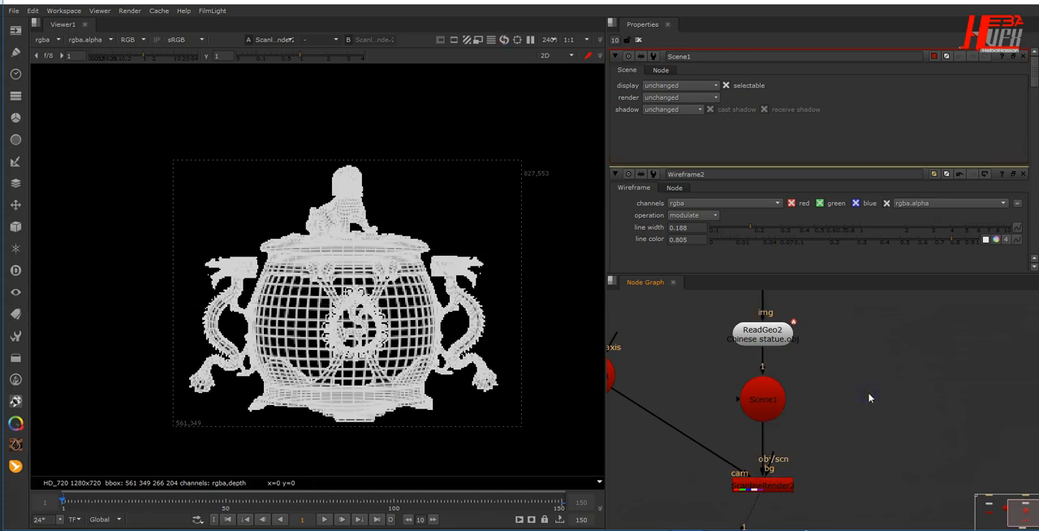
key(Tab)
text(ligh)
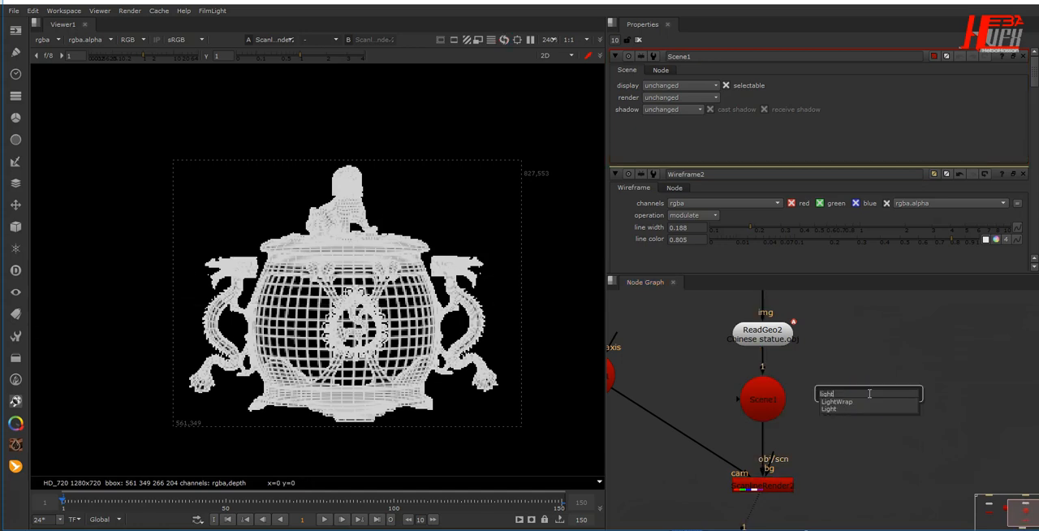
key(Return)
click(863, 429)
drag(863, 429, 788, 403)
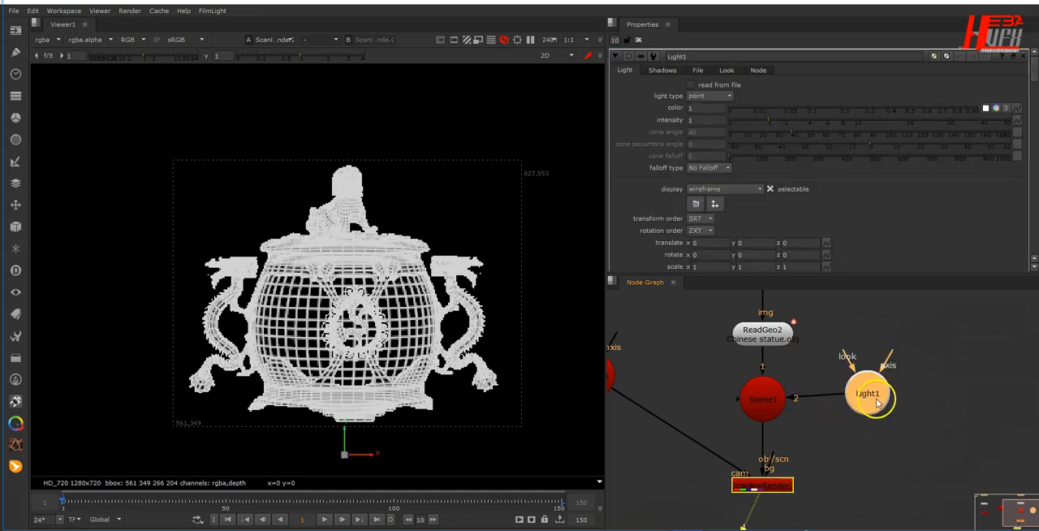
drag(870, 397, 921, 397)
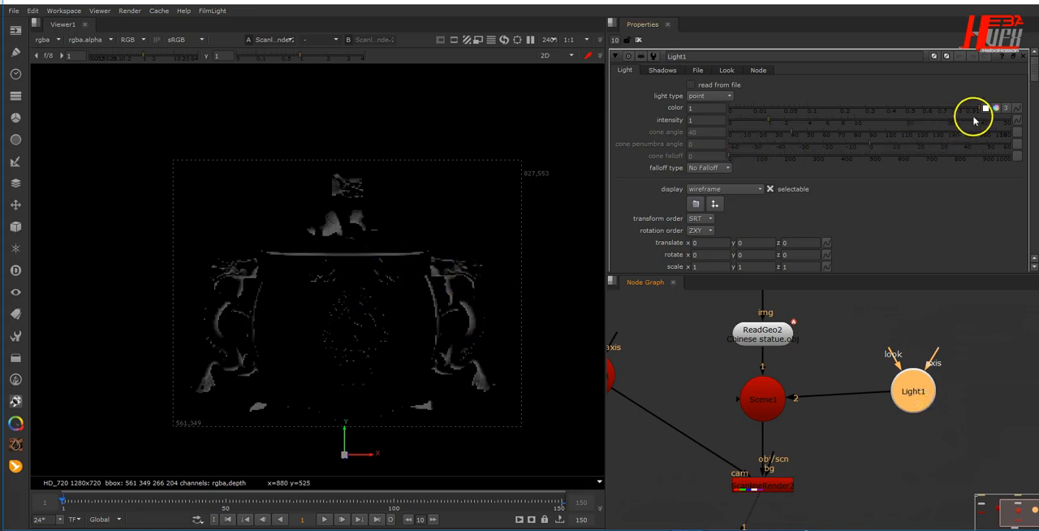
- Set the light's color to red 0.5 and blue 1.5, and its intensity to 12
click(996, 108)
click(702, 120)
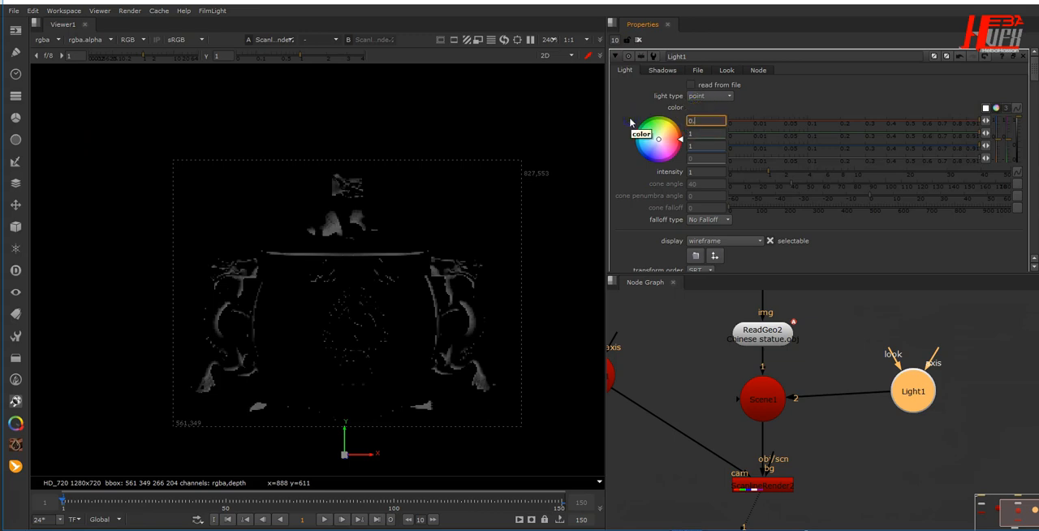
click(706, 145)
click(575, 130)
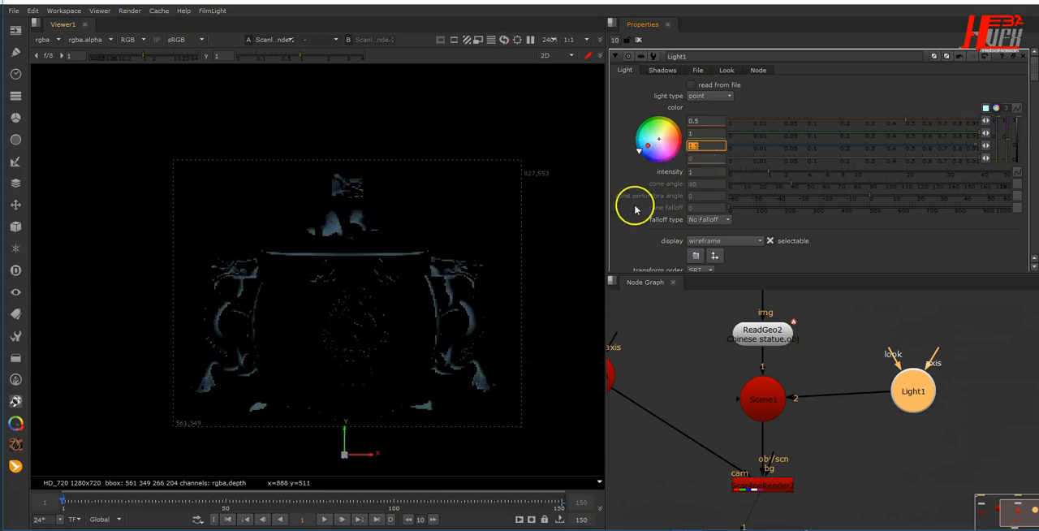
click(705, 173)
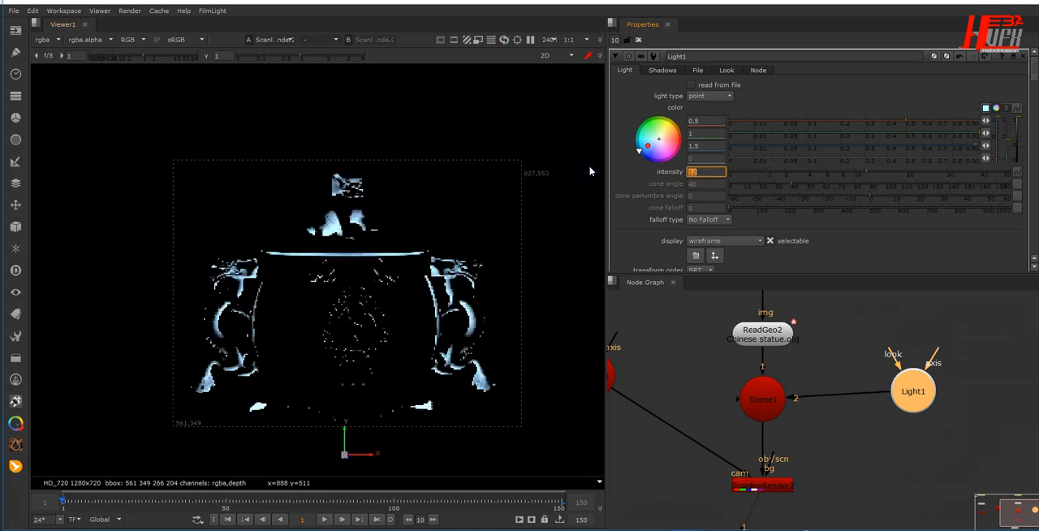
- Set the light's translate x to 0.3, y to -0.07 and z to 0.1
scroll(749, 255, down, 5)
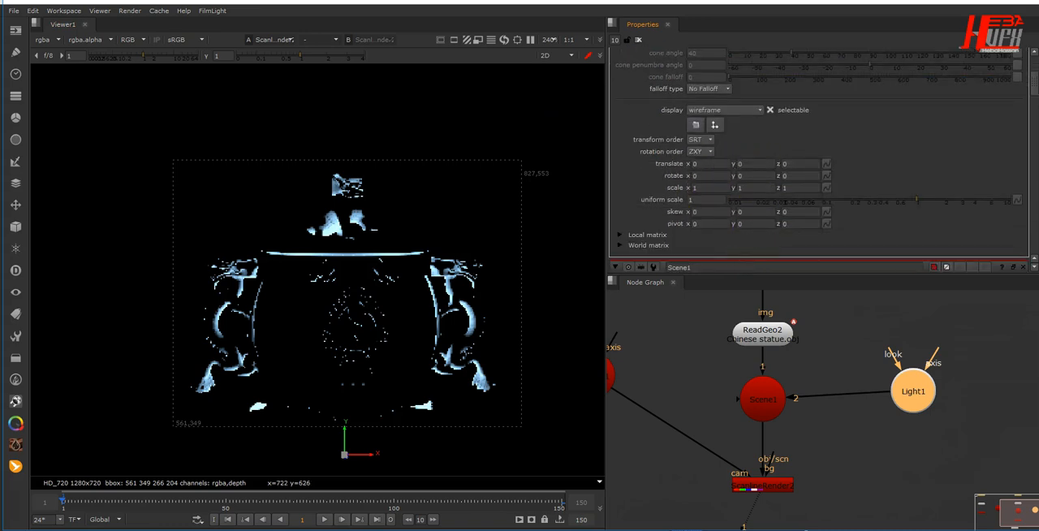
click(716, 162)
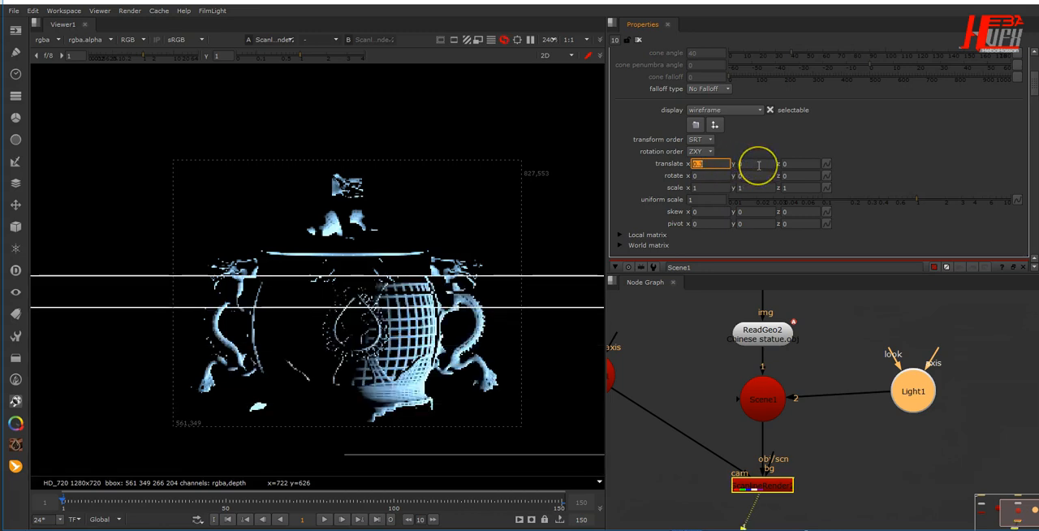
click(756, 164)
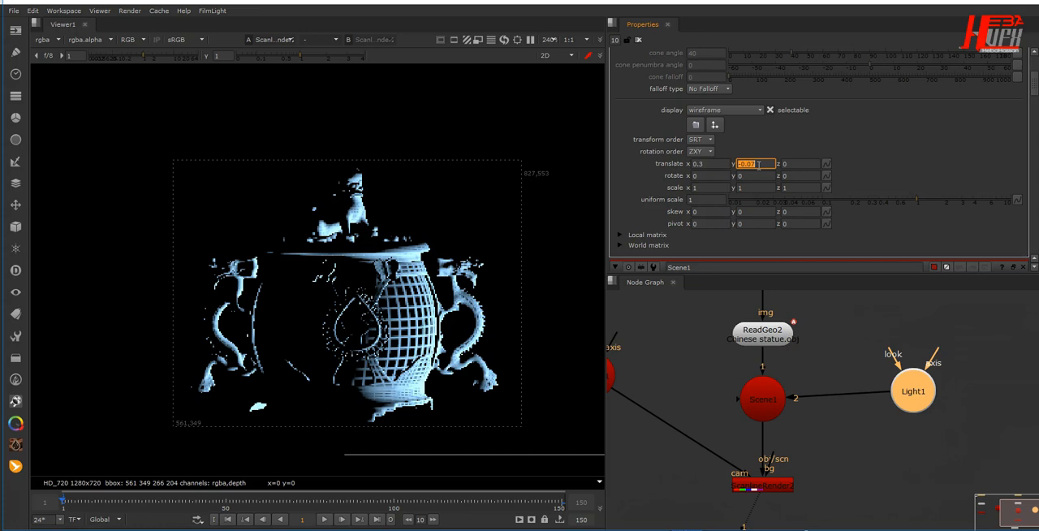
click(786, 164)
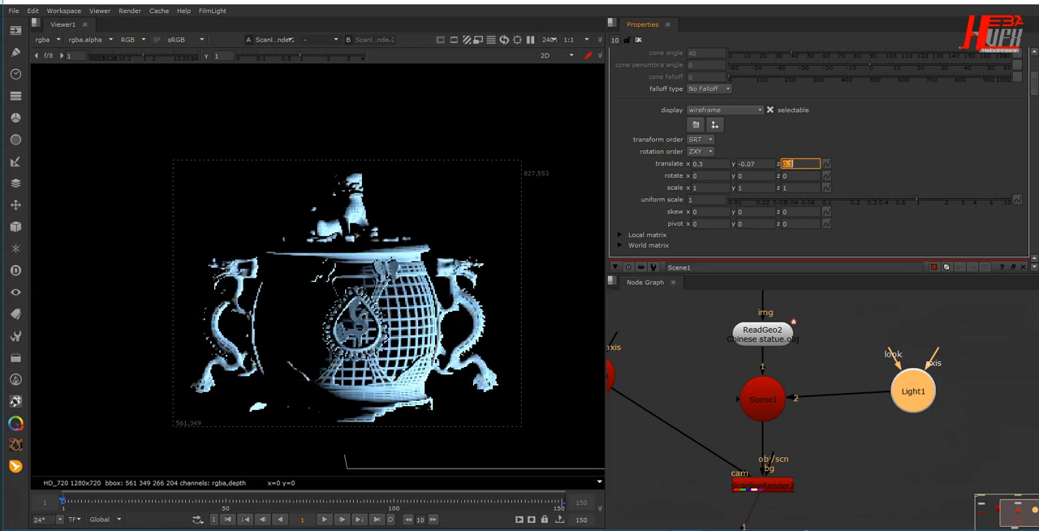
- Duplicate Light1, connect the copy to Scene1 and place it below the original light
drag(908, 398, 921, 363)
key(ctrl+c)
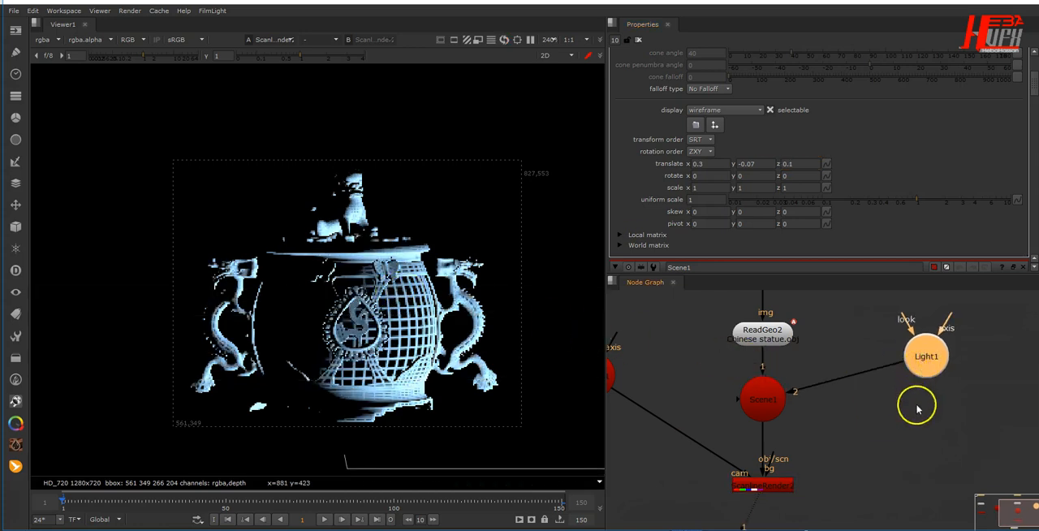
click(918, 408)
key(ctrl+v)
drag(917, 408, 777, 398)
drag(955, 419, 956, 433)
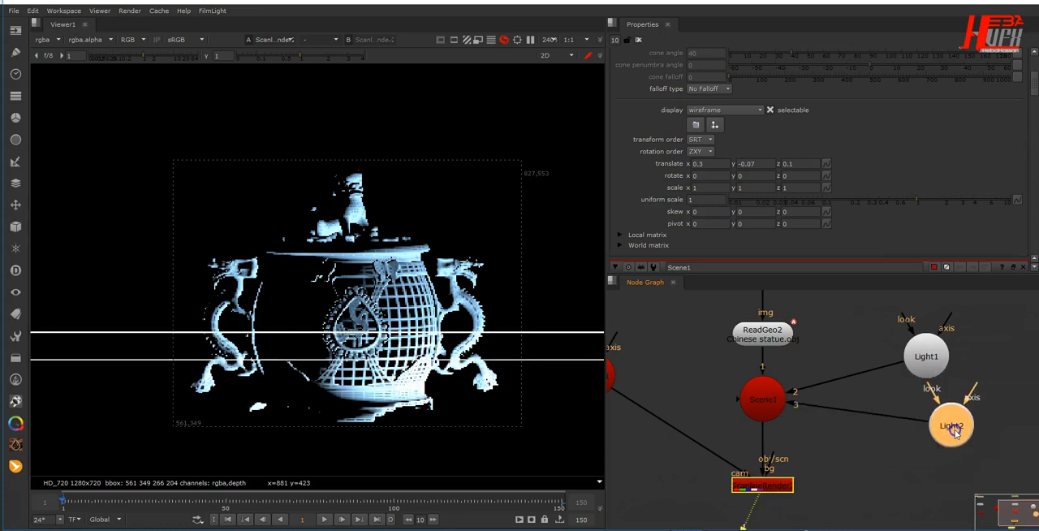
- Lower the intensity of the duplicated light
scroll(827, 161, up, 4)
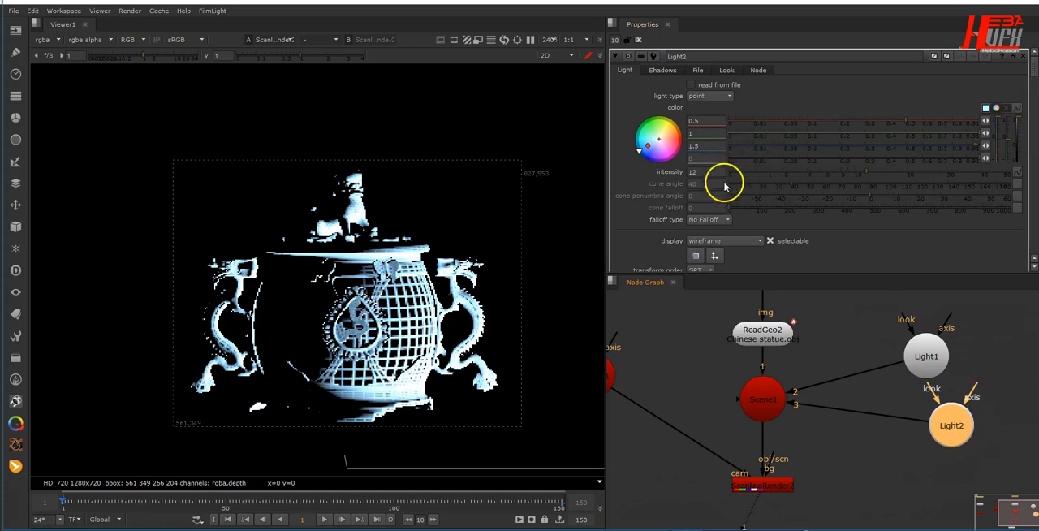
scroll(708, 243, down, 2)
scroll(708, 243, down, 2)
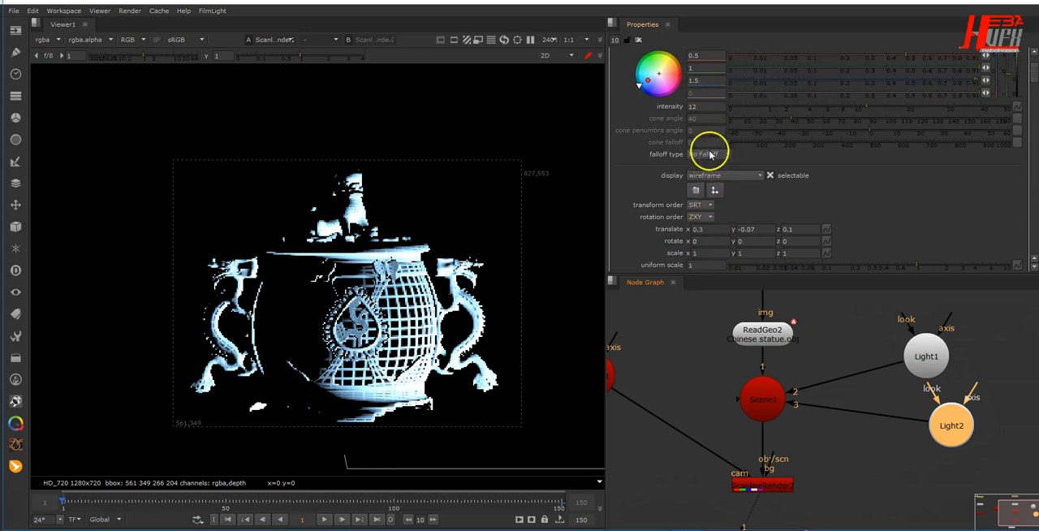
click(713, 107)
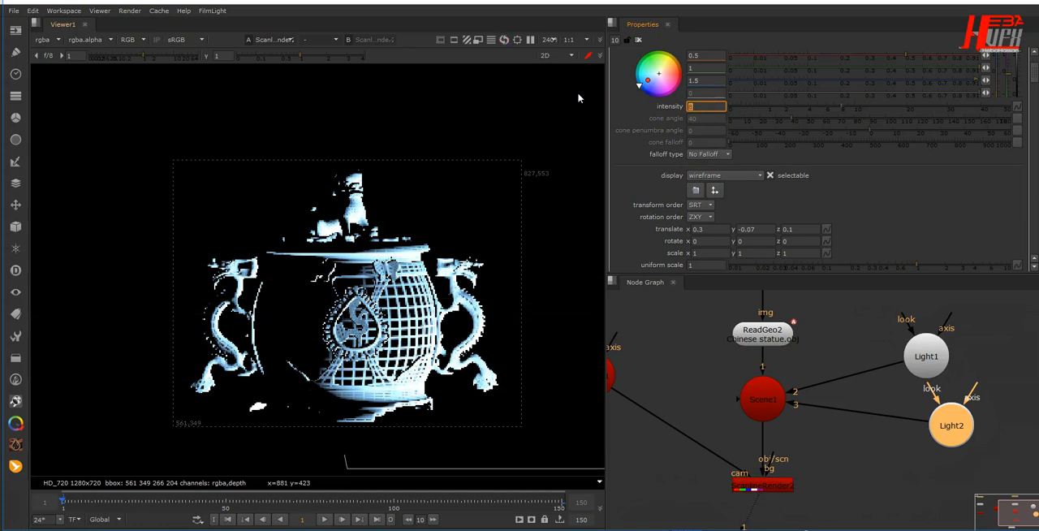
- Set Light2's translate x to 0.2 and translate y to 0.22
scroll(763, 215, down, 1)
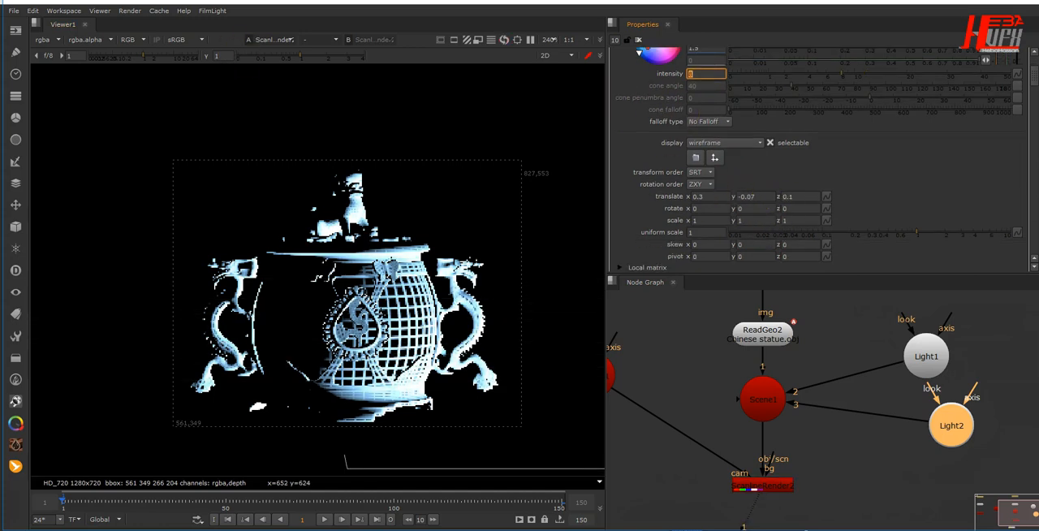
click(710, 196)
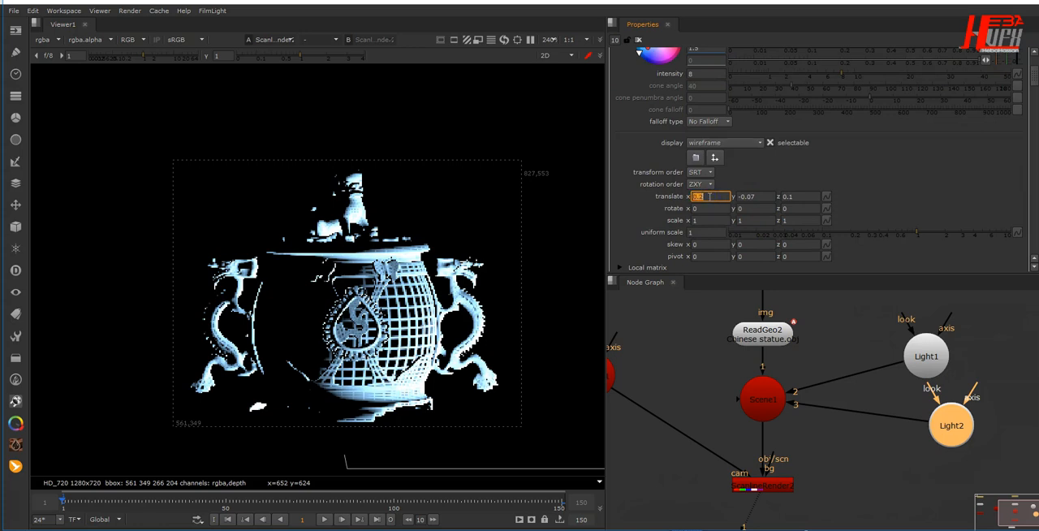
click(755, 196)
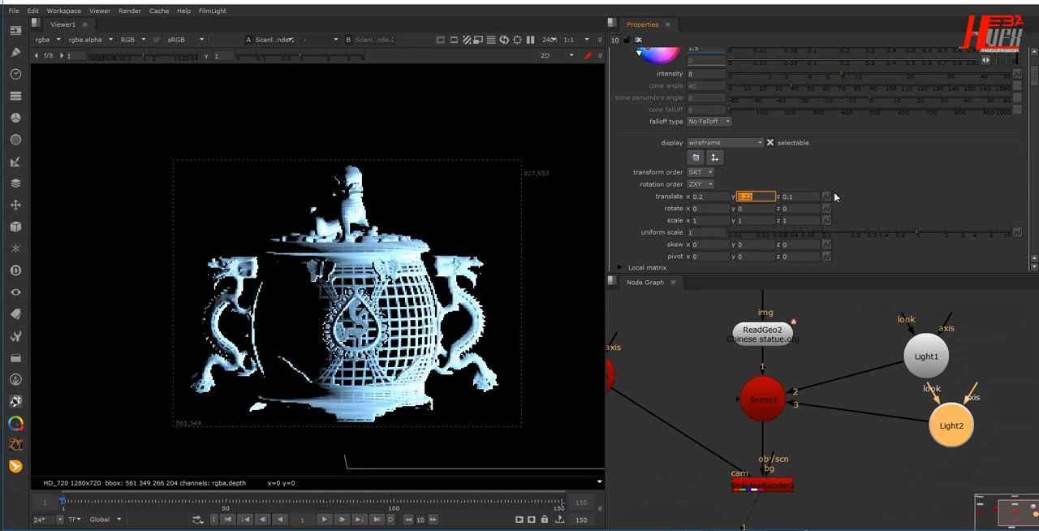
- Duplicate Light2, connect the copy to Scene1 and place it below Light2
click(960, 438)
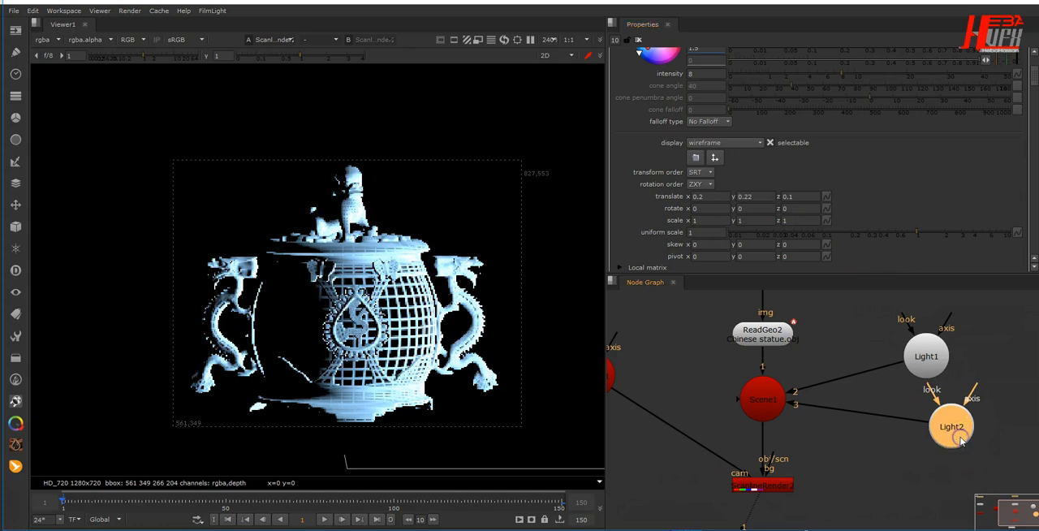
key(ctrl+c)
click(934, 477)
key(ctrl+v)
drag(931, 487, 764, 410)
middle_drag(882, 453, 781, 394)
drag(845, 428, 883, 455)
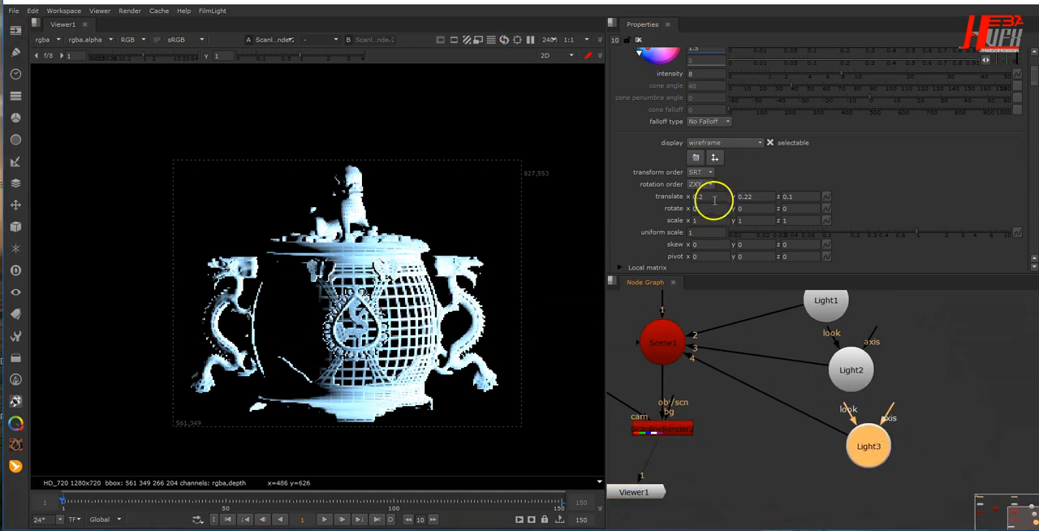
- Set Light3's translate x to -0.2 and translate z to -0.1
double_click(883, 452)
scroll(747, 231, down, 2)
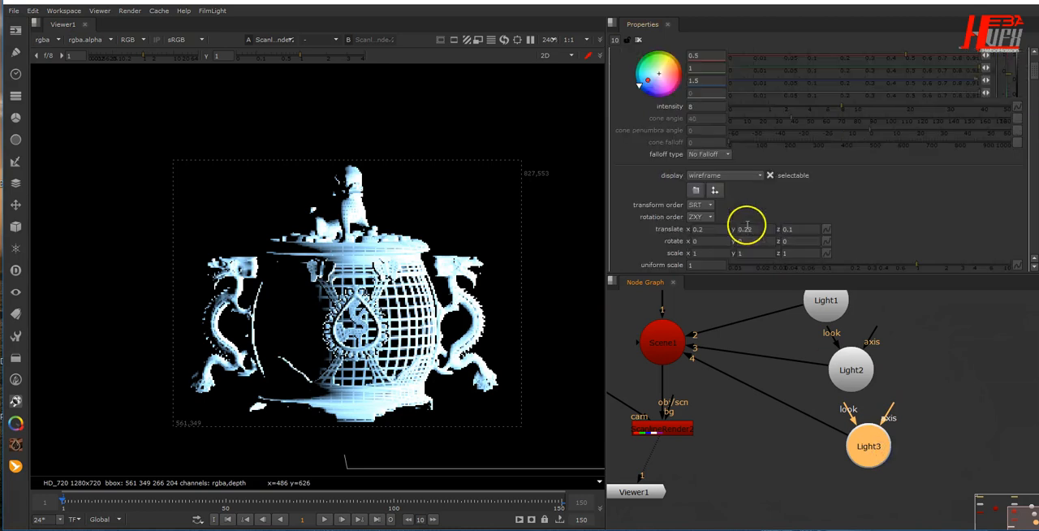
click(714, 231)
click(864, 235)
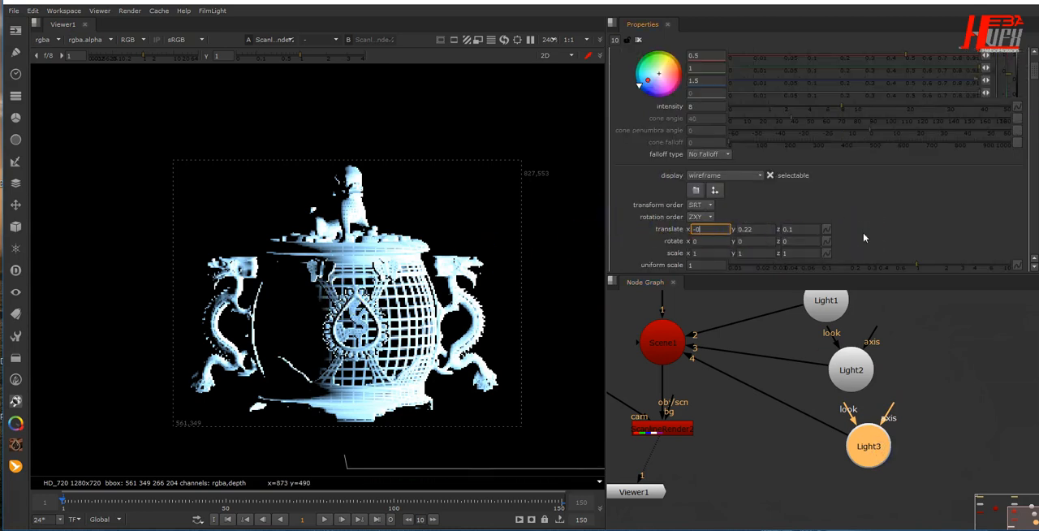
text(-0.2)
key(Return)
click(959, 252)
click(800, 229)
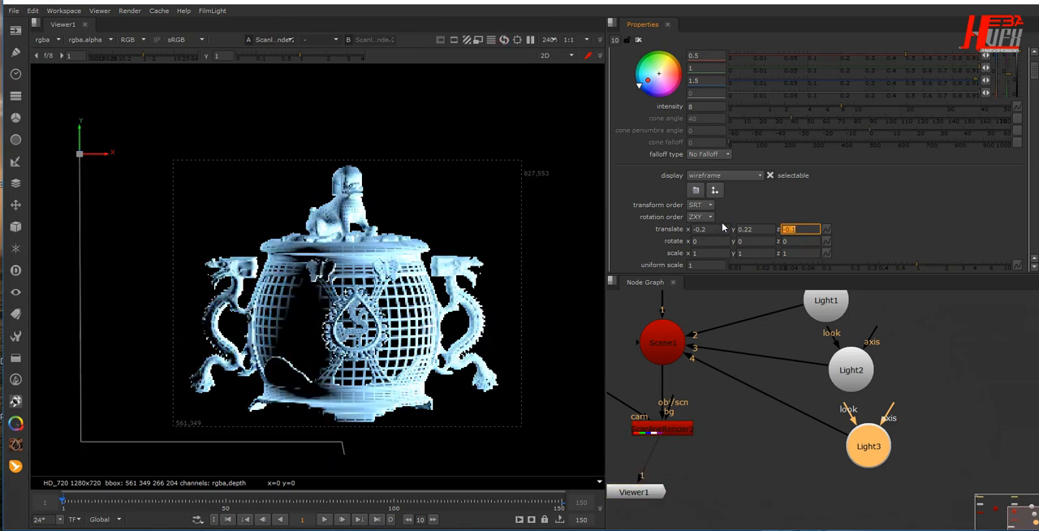
- Set Light2's translate z to -0.3 and check the statue's lighting in the full frame
click(852, 367)
click(825, 260)
scroll(822, 259, down, 2)
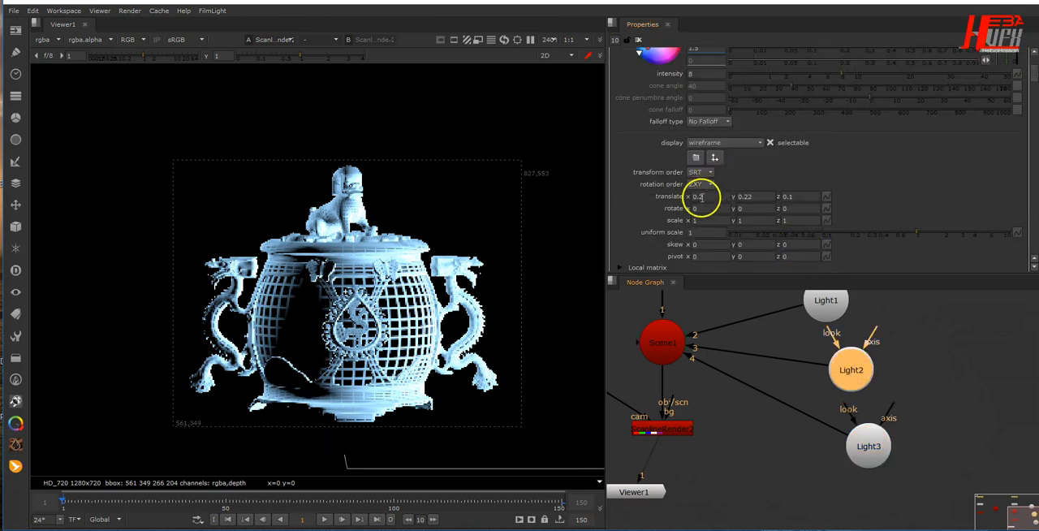
click(807, 196)
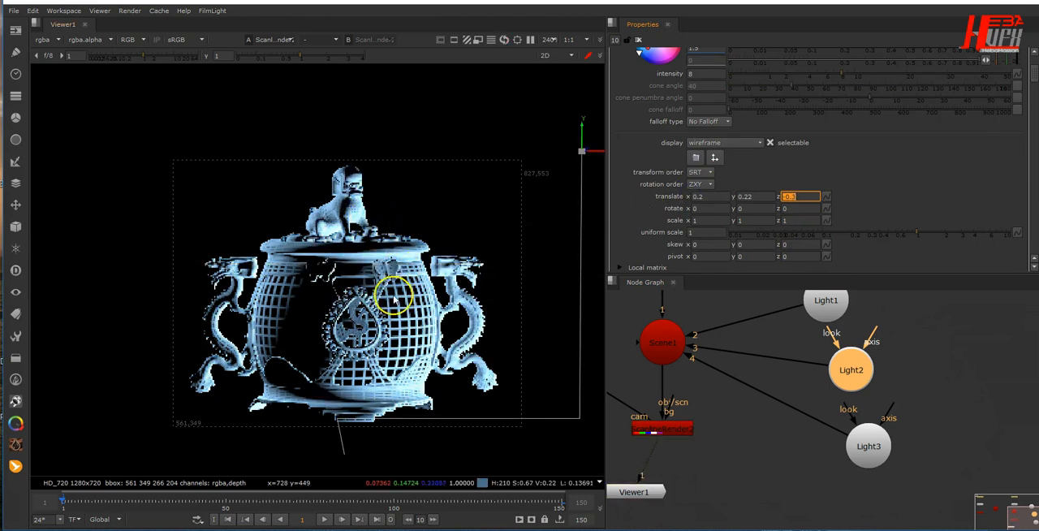
scroll(394, 300, down, 5)
middle_drag(402, 295, 347, 274)
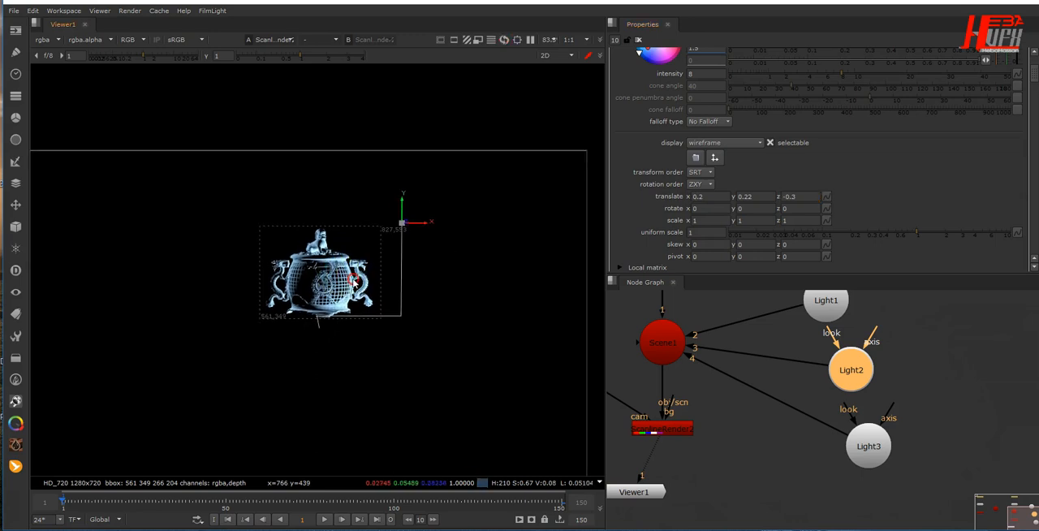
- Move the Viewer1 node well below the render branches and lower ScanlineRender1 to the level of ScanlineRender2
scroll(731, 430, down, 2)
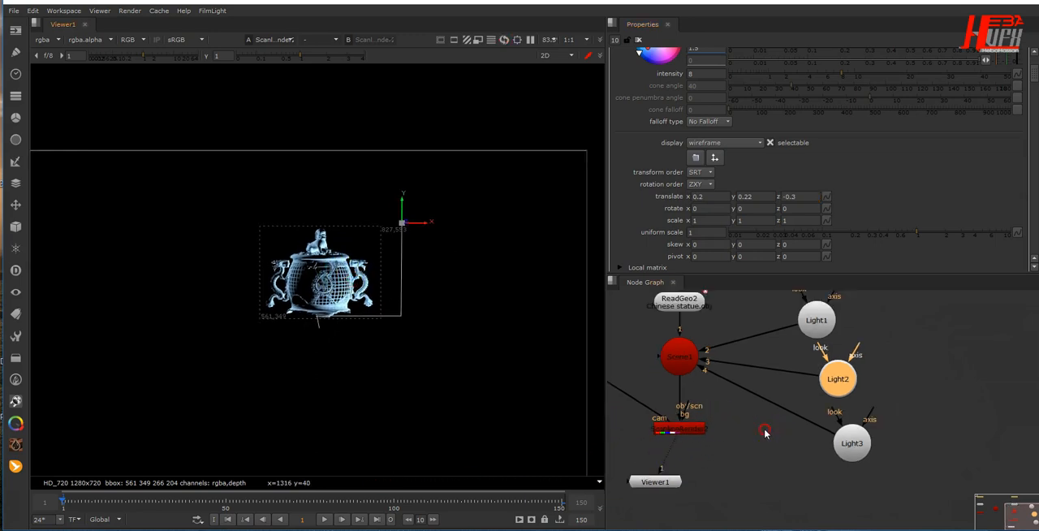
middle_drag(761, 427, 833, 415)
click(785, 469)
drag(787, 469, 722, 526)
scroll(751, 455, down, 3)
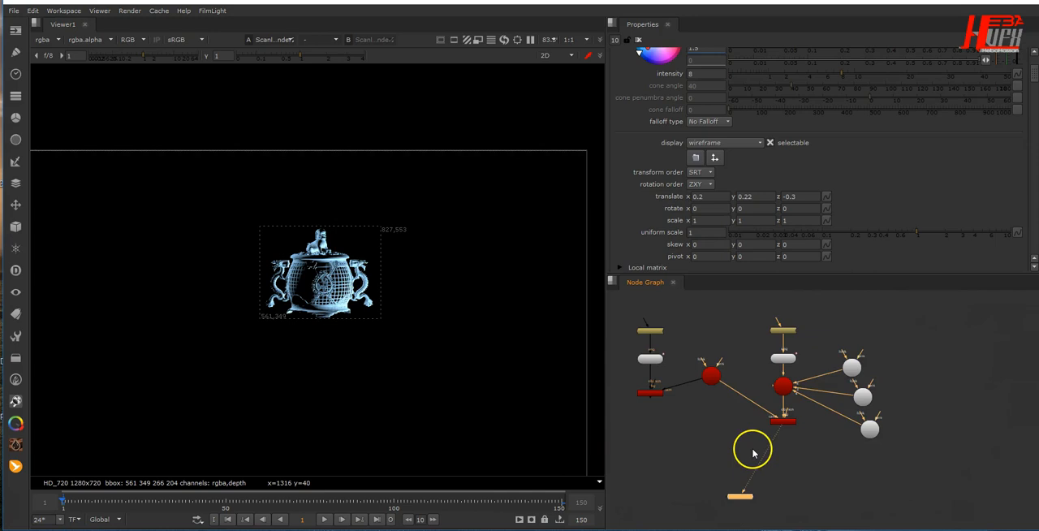
middle_drag(776, 454, 834, 443)
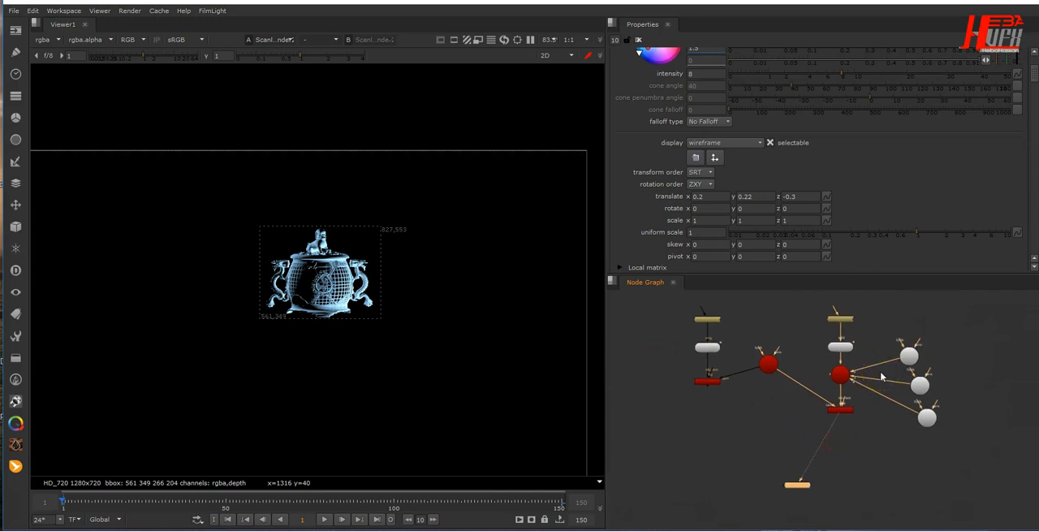
drag(802, 488, 724, 529)
drag(712, 377, 709, 407)
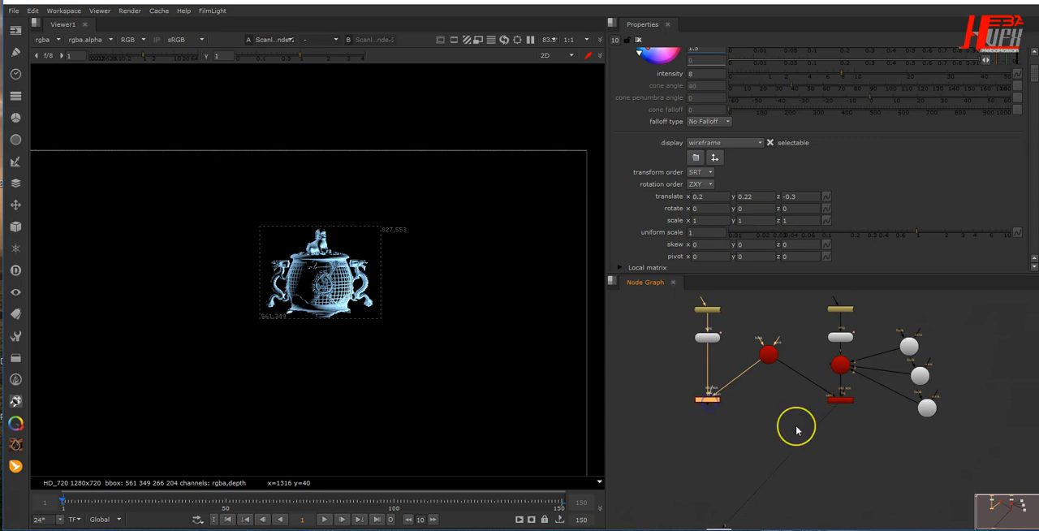
- Merge ScanlineRender1 as A over ScanlineRender2 as B, view the merge and route the B connection through a right-angled dot
key(m)
drag(741, 409, 840, 400)
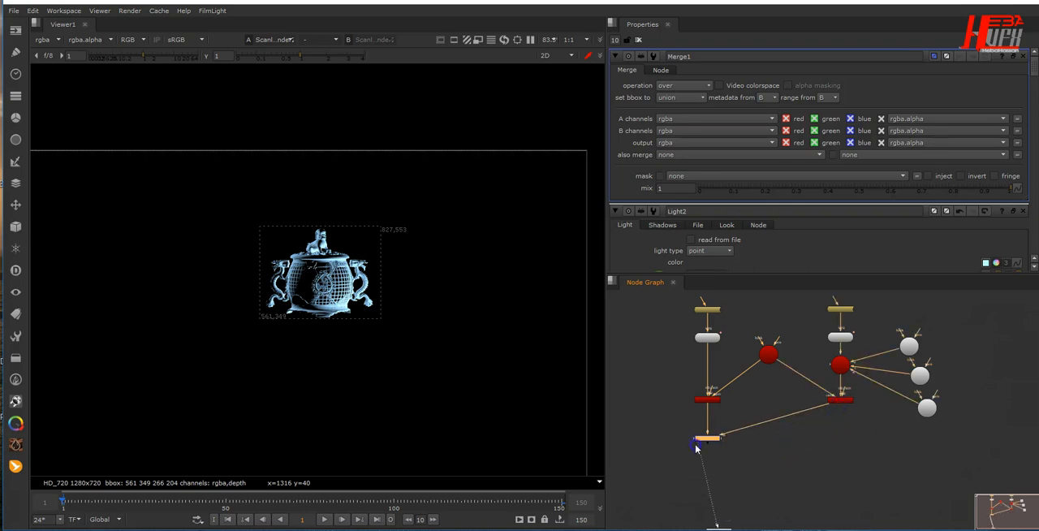
key(1)
click(766, 434)
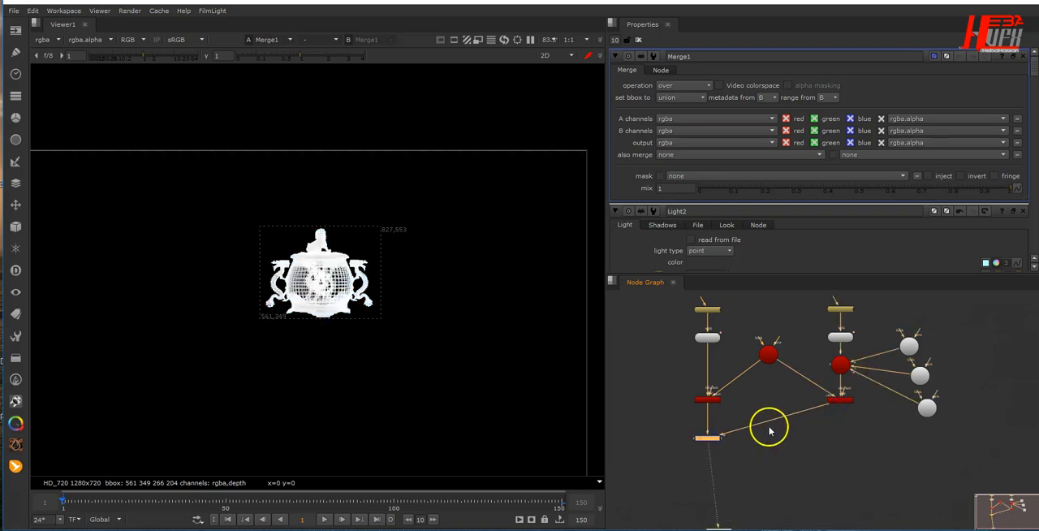
ctrl+drag(772, 421, 841, 439)
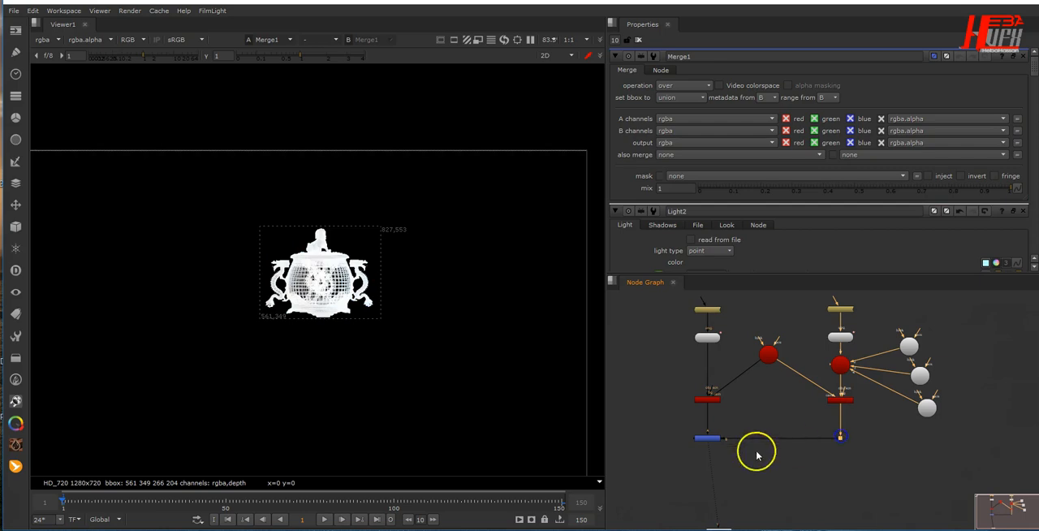
- Set the Merge1 operation to screen
scroll(703, 434, up, 5)
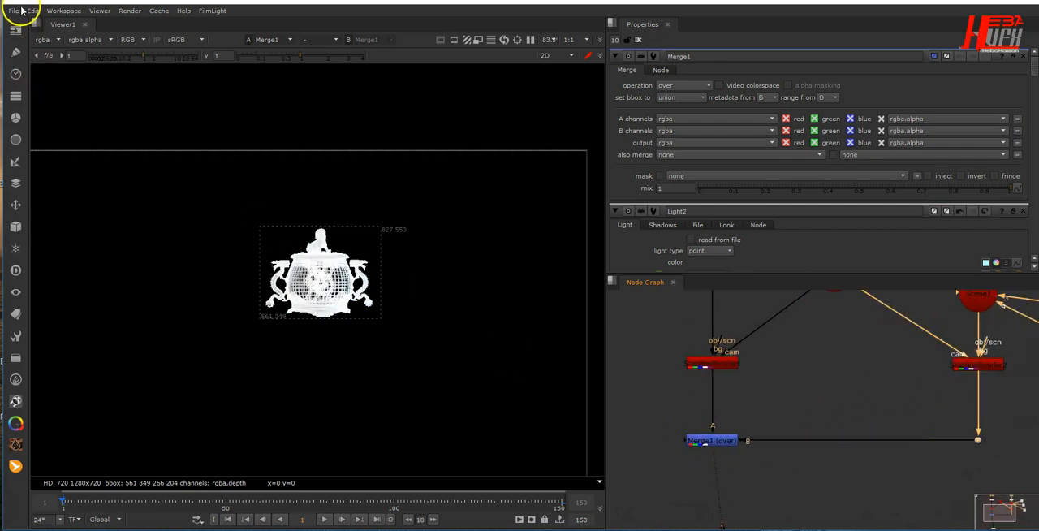
drag(697, 89, 691, 228)
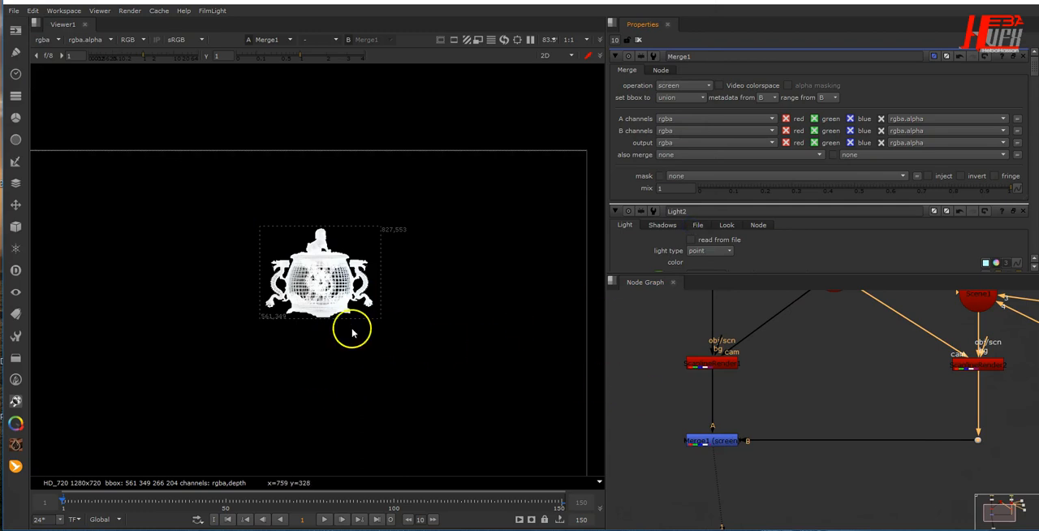
scroll(346, 327, up, 2)
scroll(844, 422, down, 5)
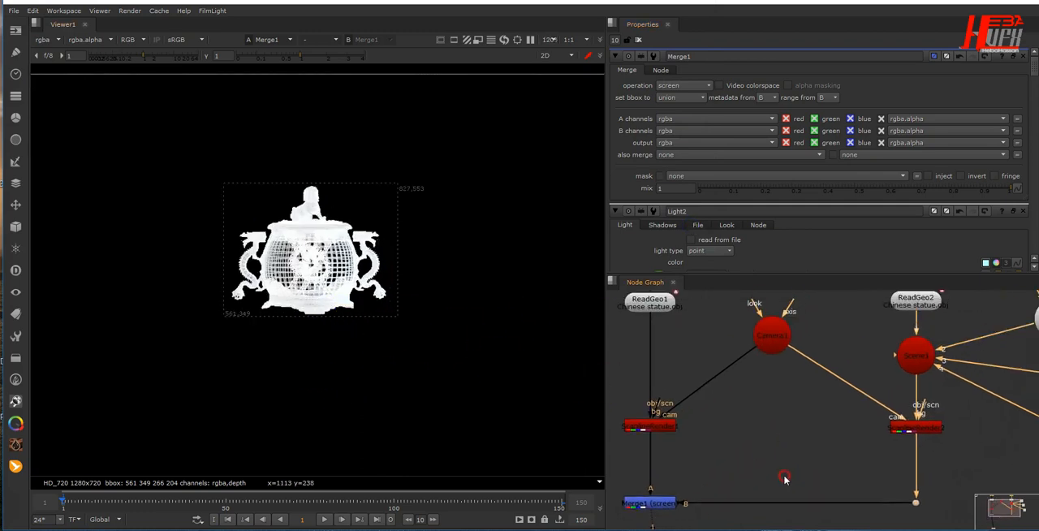
- Disable and re-enable the lit render branch with its three lights to compare its contribution to the merged image
drag(823, 313, 988, 513)
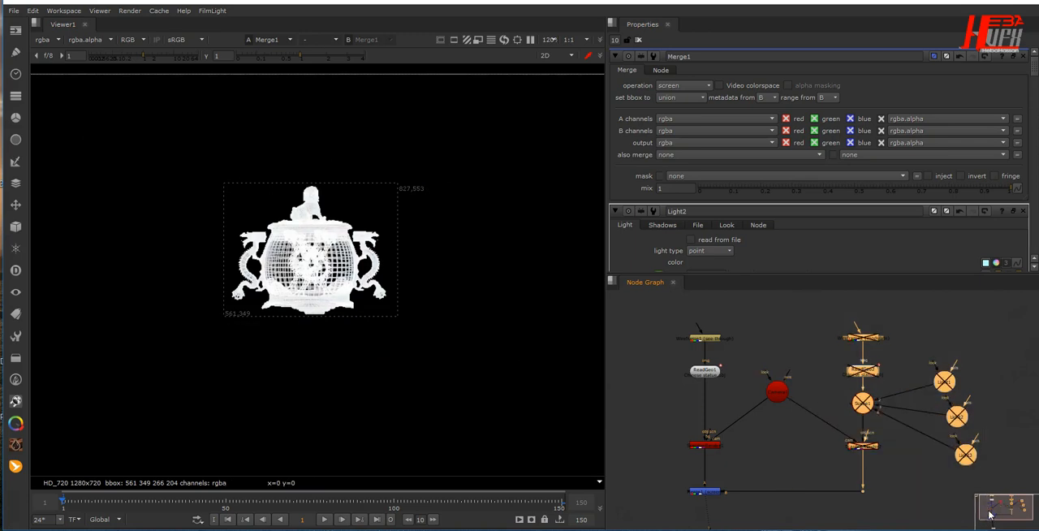
scroll(306, 258, up, 3)
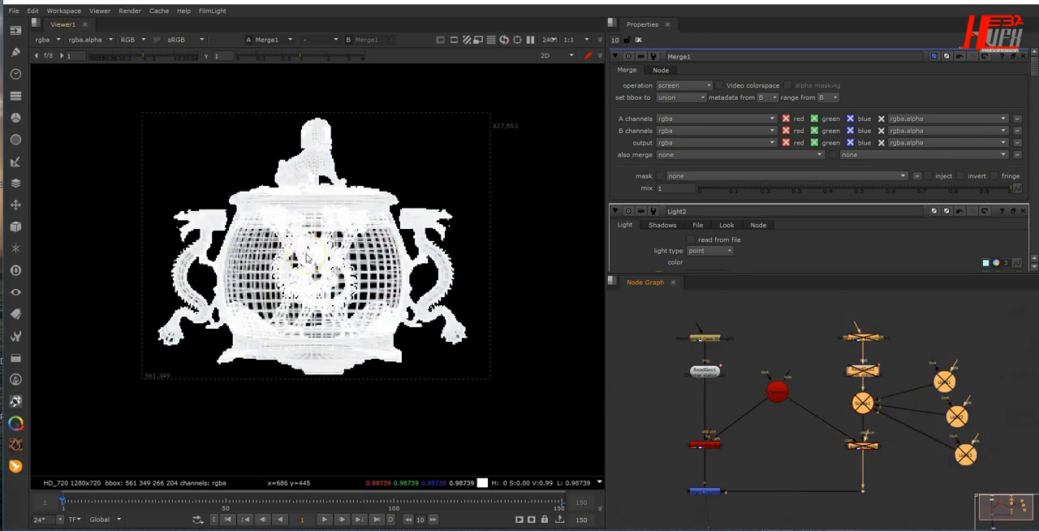
key(d)
key(d)
key(d)
key(d)
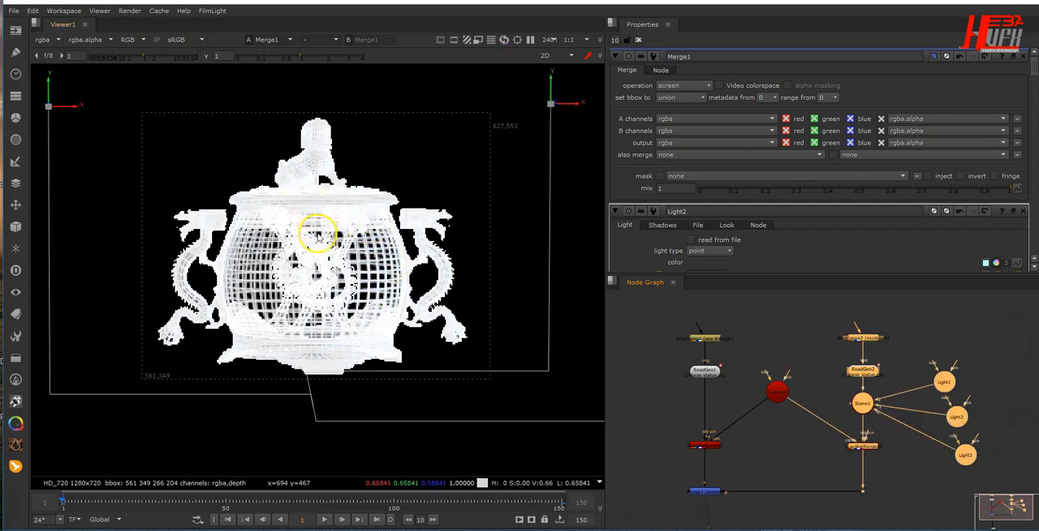
scroll(809, 471, down, 5)
middle_drag(805, 473, 794, 413)
scroll(779, 423, up, 1)
scroll(778, 422, up, 2)
click(778, 422)
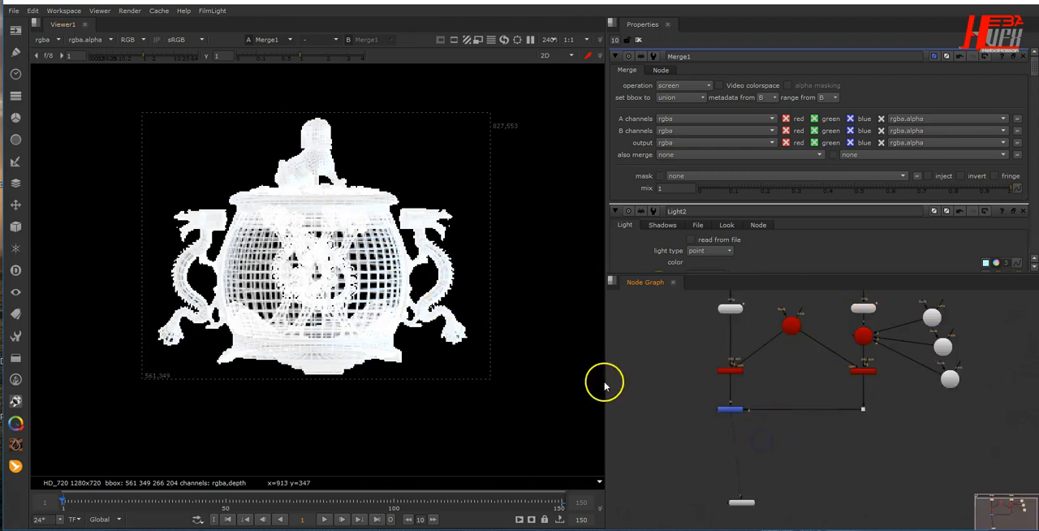
- Add a Grade node directly below Merge1
scroll(331, 309, down, 2)
click(733, 410)
key(g)
click(732, 428)
click(377, 323)
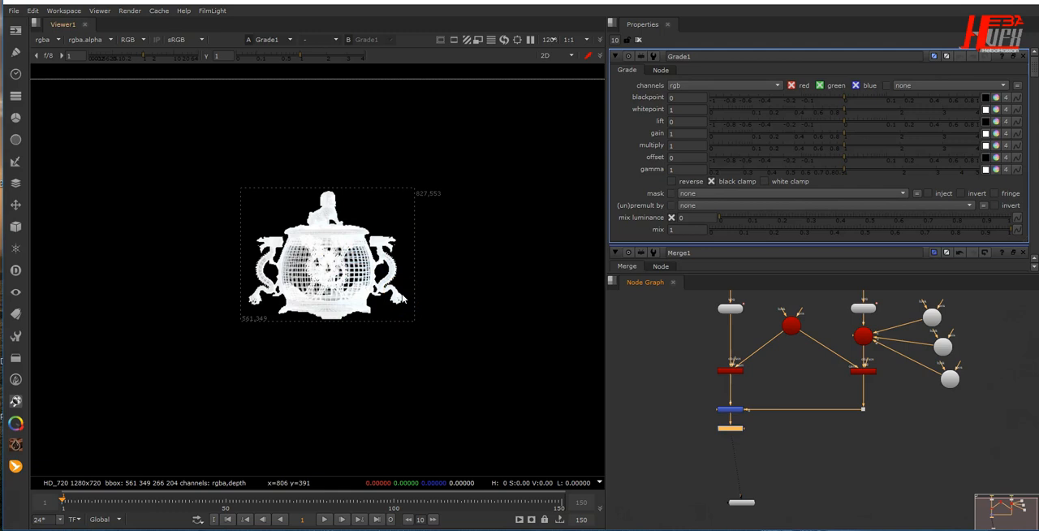
- Split Grade1's multiply into separate channels and set red to 0.45 and blue to 1.5
click(996, 147)
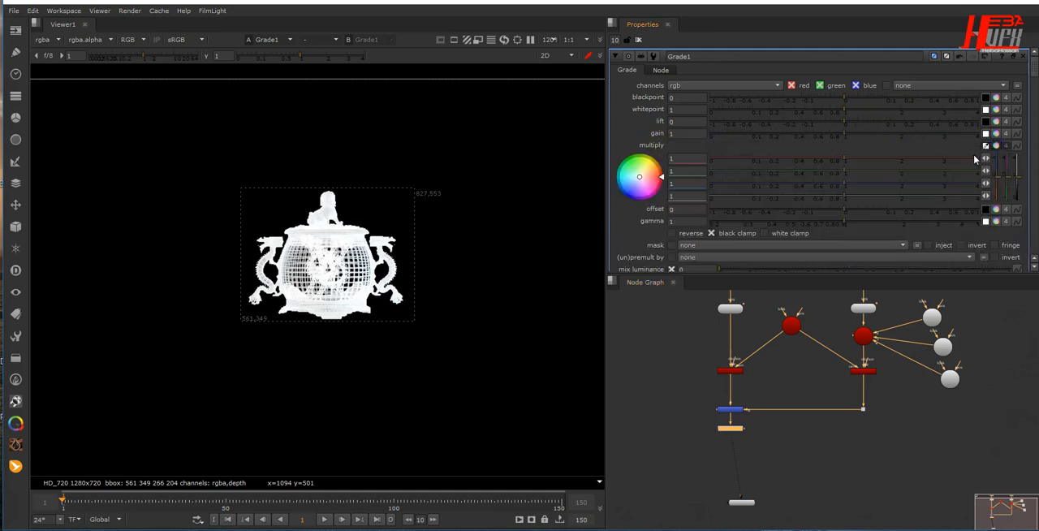
text(0.45)
key(Return)
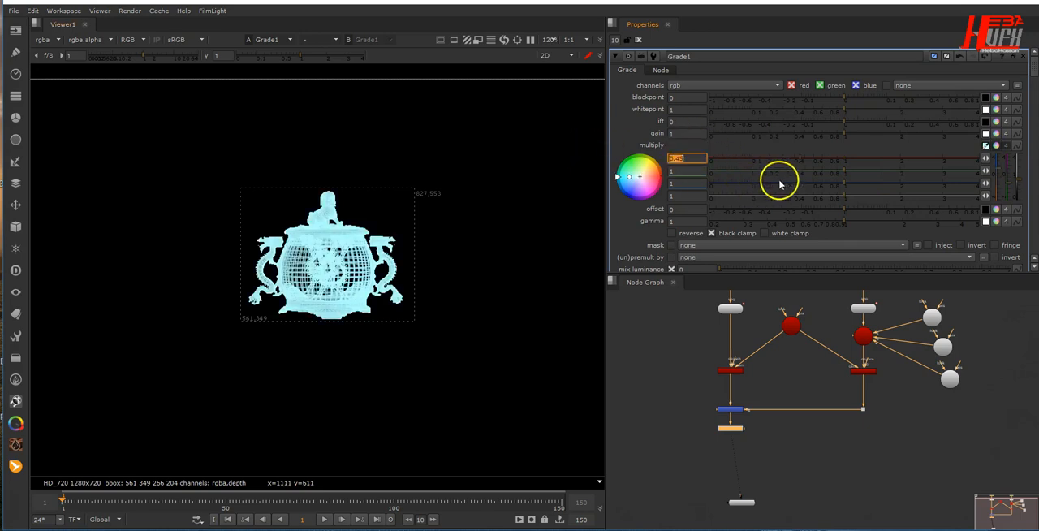
click(687, 183)
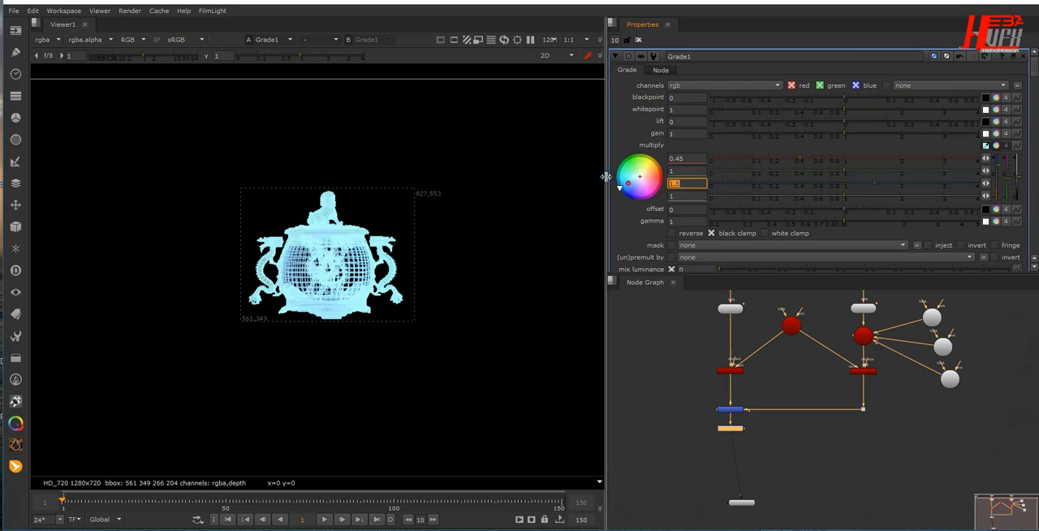
- Paste a Bloom node and insert it between Grade1 and Viewer1
middle_drag(793, 471, 806, 421)
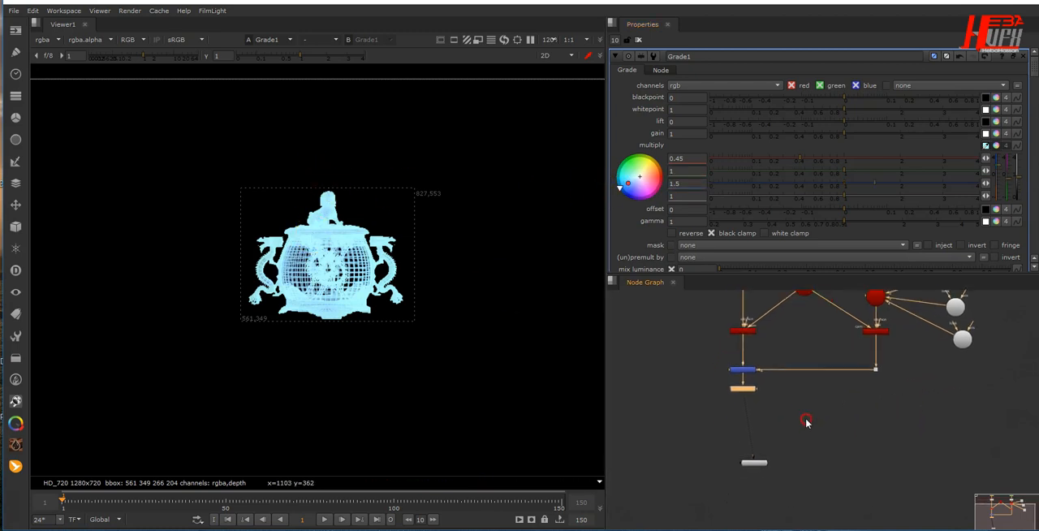
click(726, 429)
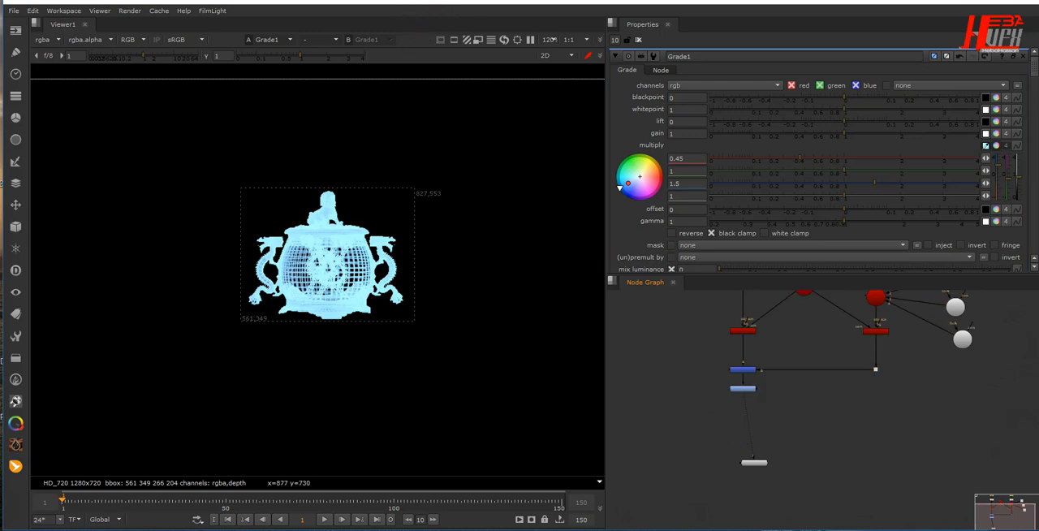
key(ctrl+v)
drag(850, 472, 833, 386)
scroll(866, 445, up, 3)
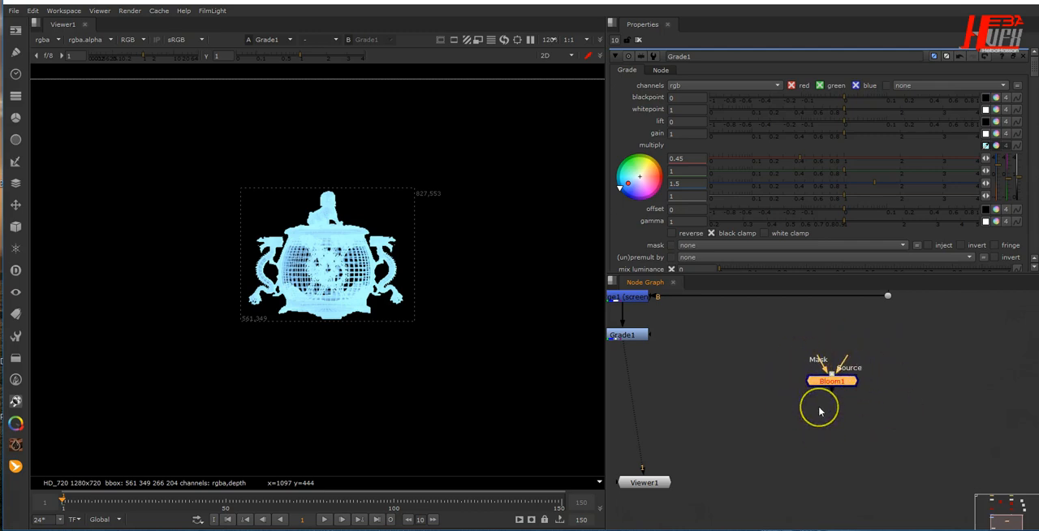
drag(844, 380, 640, 398)
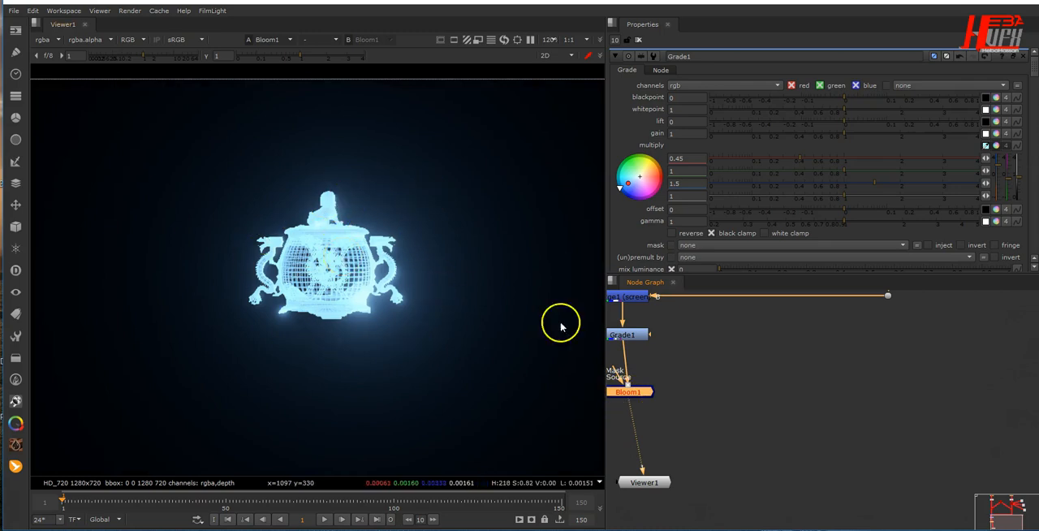
- Move the Bloom1 node out to the lower right of Grade1, keeping its connections
middle_drag(788, 431, 905, 445)
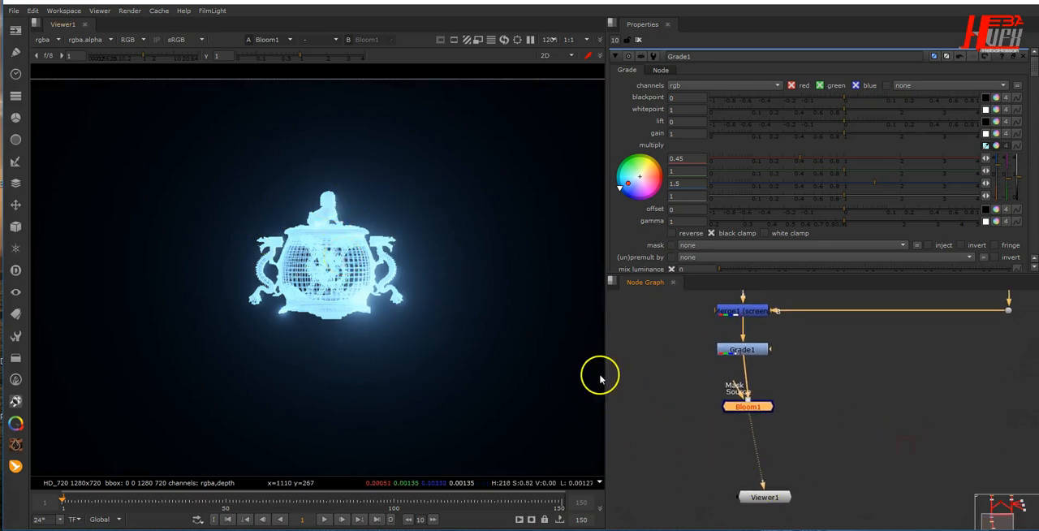
drag(757, 410, 850, 430)
click(758, 419)
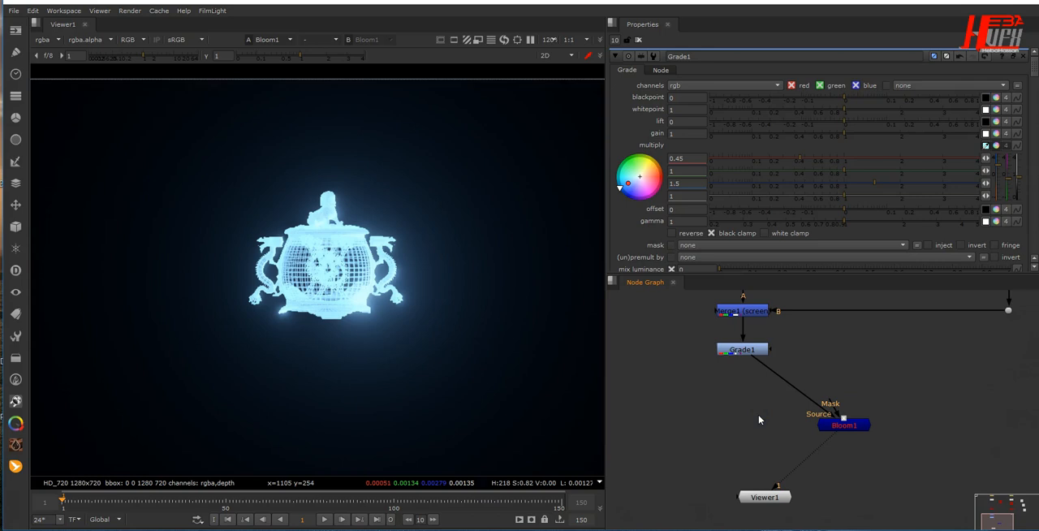
key(Tab)
text(Glow)
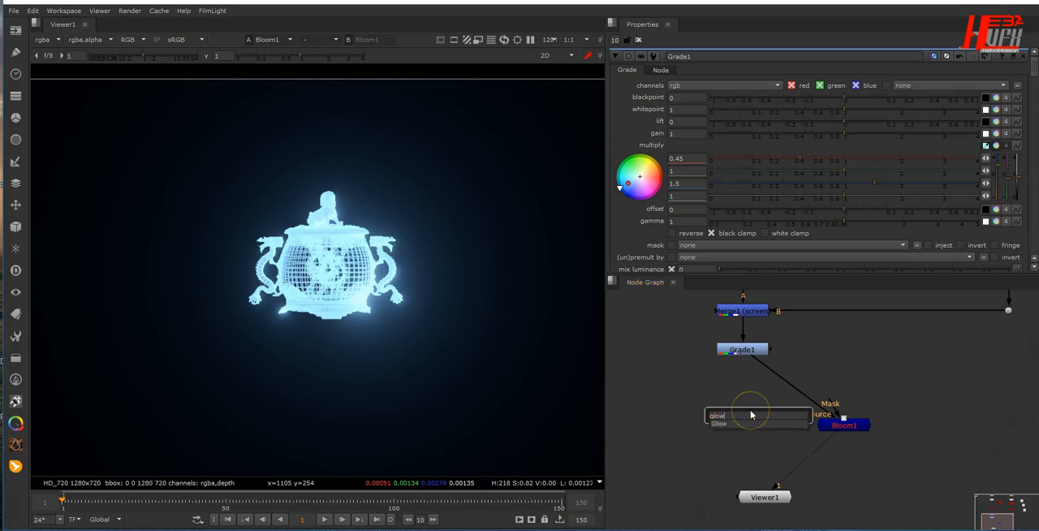
key(Return)
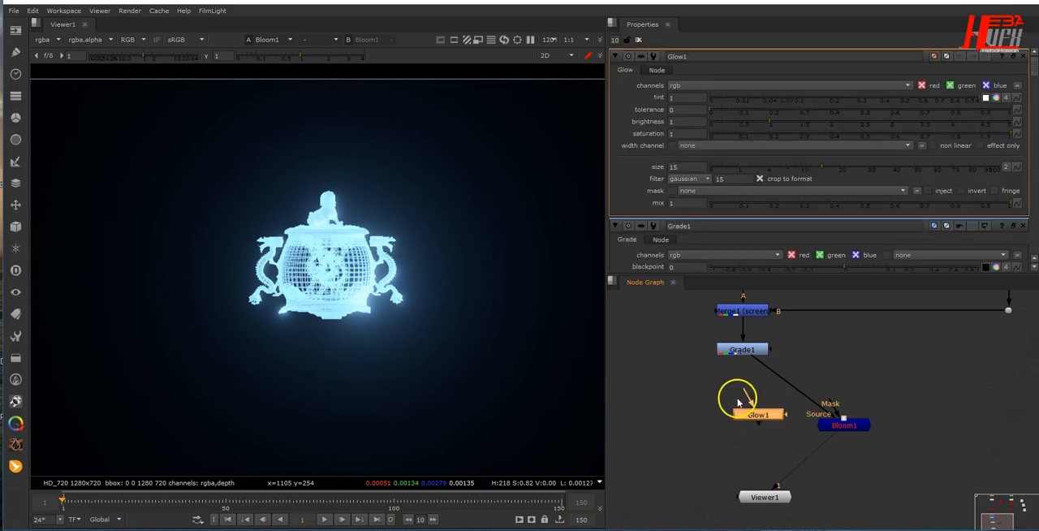
drag(745, 349, 746, 350)
drag(828, 436, 829, 437)
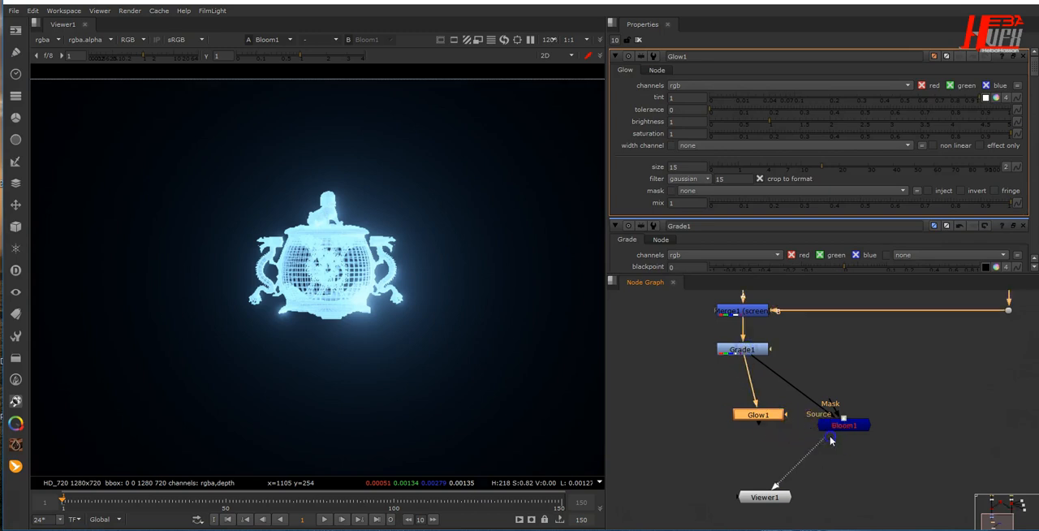
drag(770, 419, 748, 415)
key(Delete)
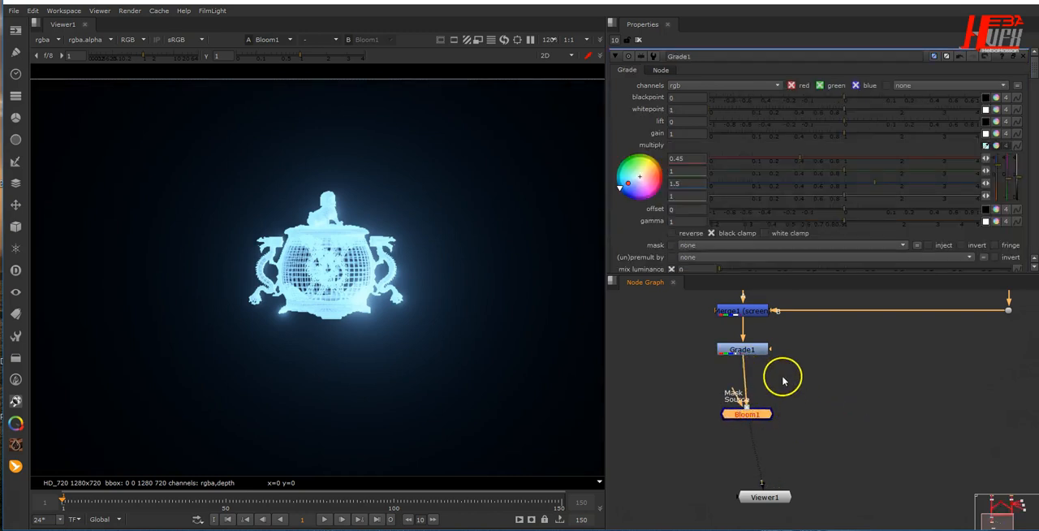
- Set the Bloom1 node's mix to 0.7
double_click(748, 415)
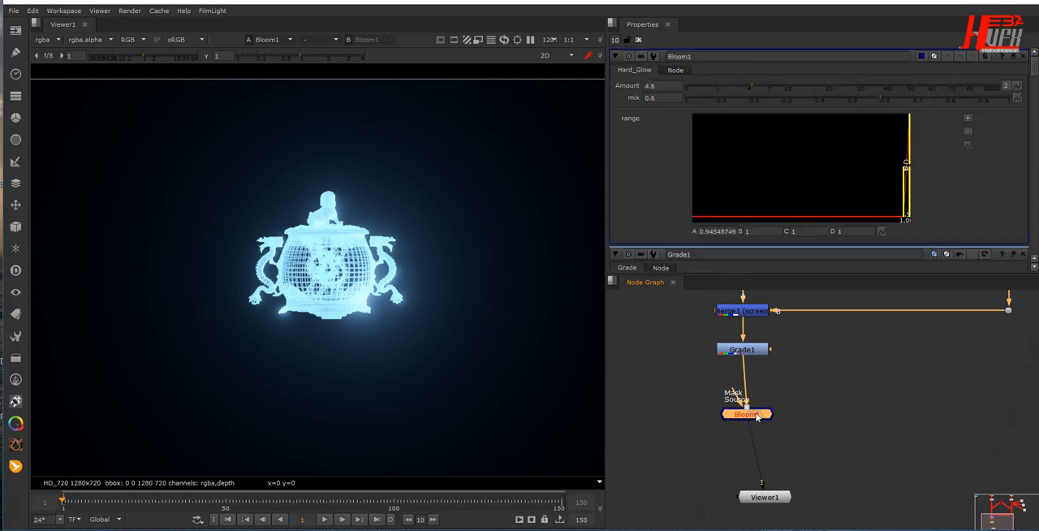
double_click(663, 98)
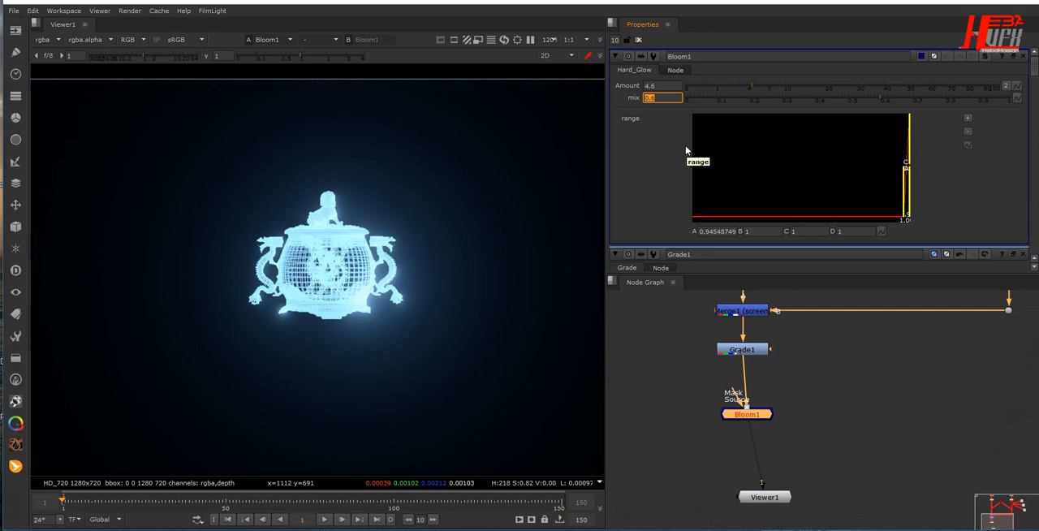
text(0.7)
key(Return)
- Open the Wireframe2 node's settings and set its line color to 1
middle_drag(862, 374, 838, 467)
double_click(866, 374)
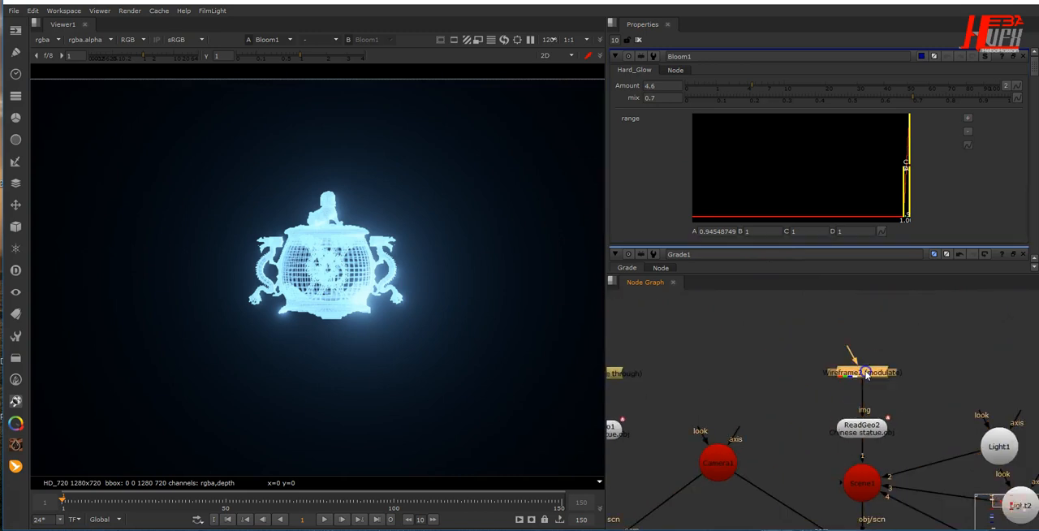
click(950, 123)
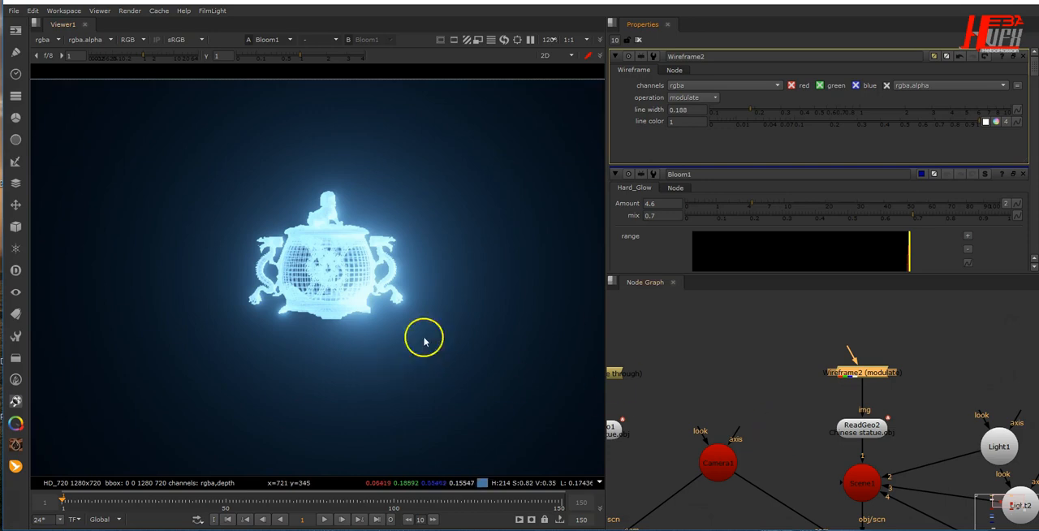
- Line up Viewer1 and Bloom1 in a straight column below Grade1
scroll(795, 408, down, 2)
middle_drag(830, 485, 843, 315)
middle_drag(830, 429, 871, 357)
drag(736, 455, 723, 505)
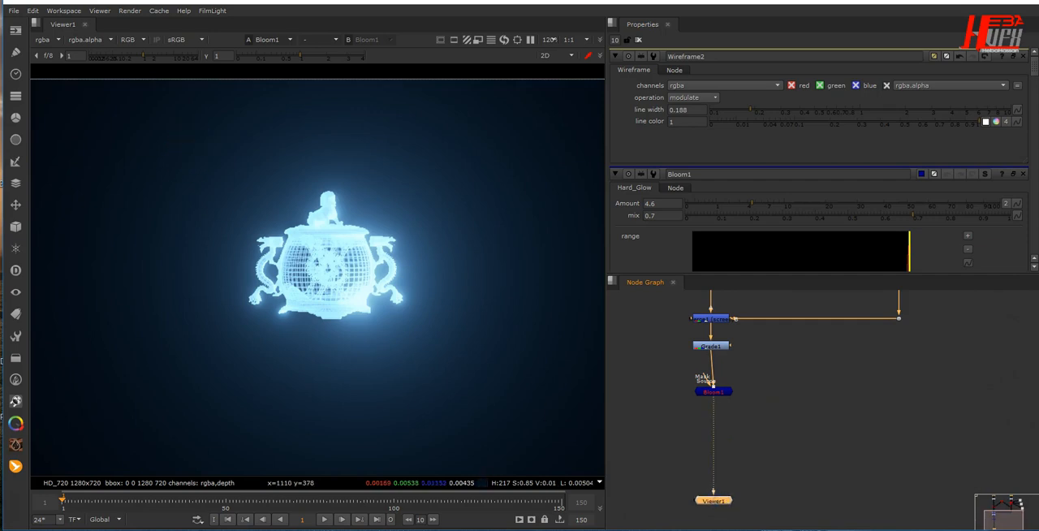
click(716, 391)
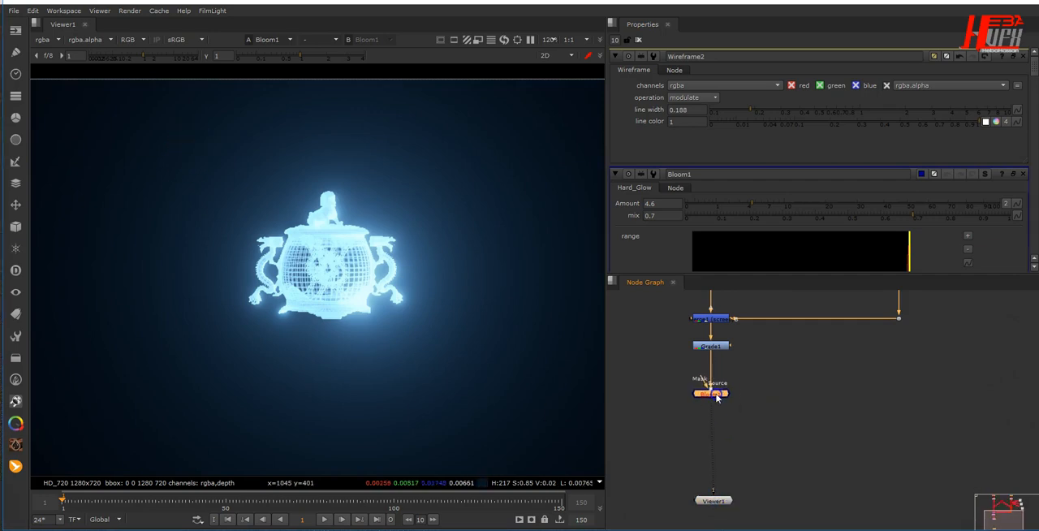
scroll(357, 365, down, 2)
middle_drag(359, 355, 352, 261)
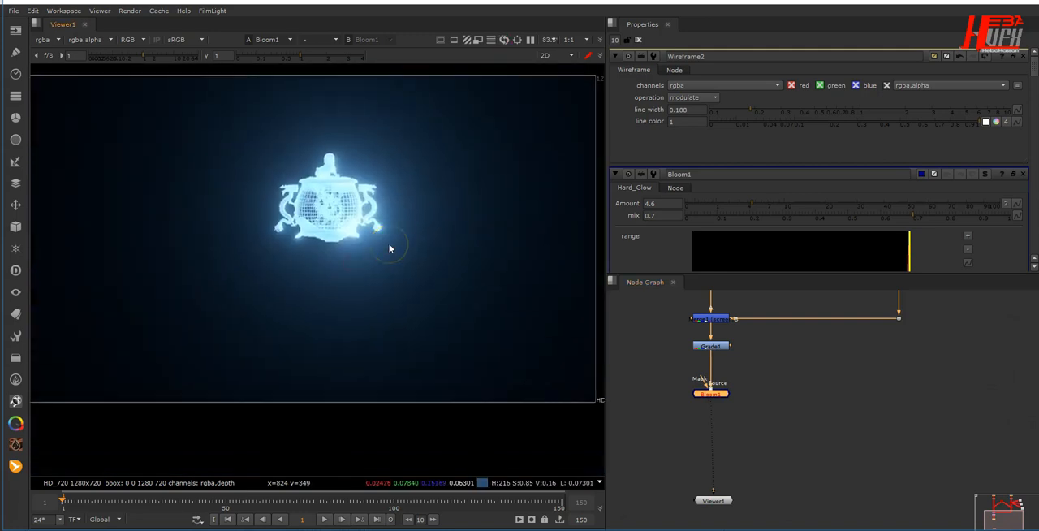
- Add a Blur node beside Bloom1, feed it from Bloom1's output and view its result
scroll(761, 436, up, 2)
click(808, 390)
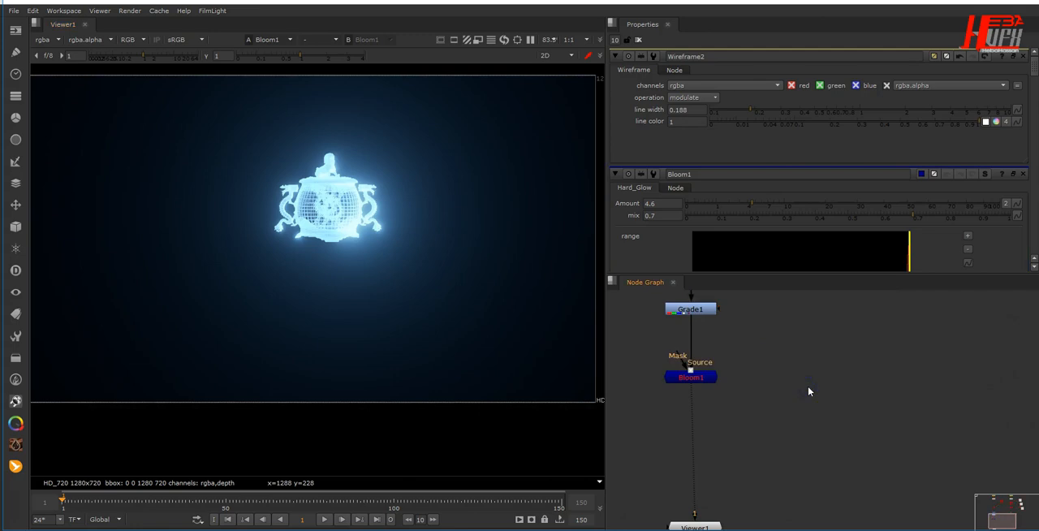
key(b)
drag(791, 362, 789, 360)
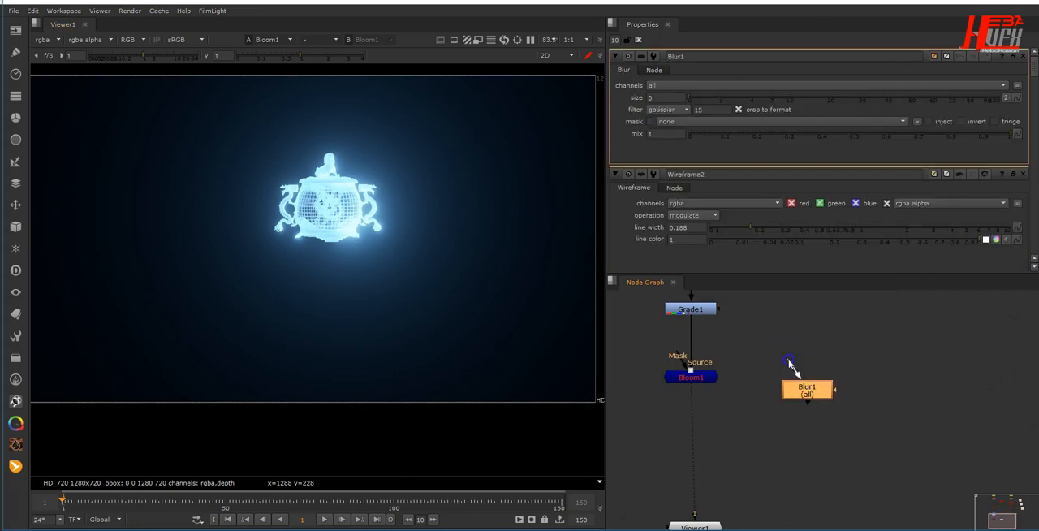
drag(708, 380, 709, 381)
drag(799, 391, 809, 377)
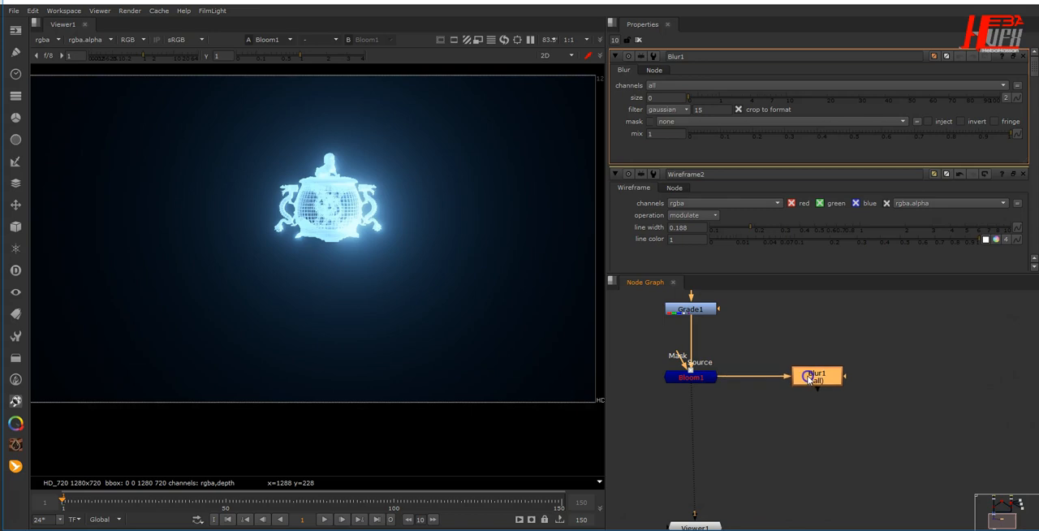
key(1)
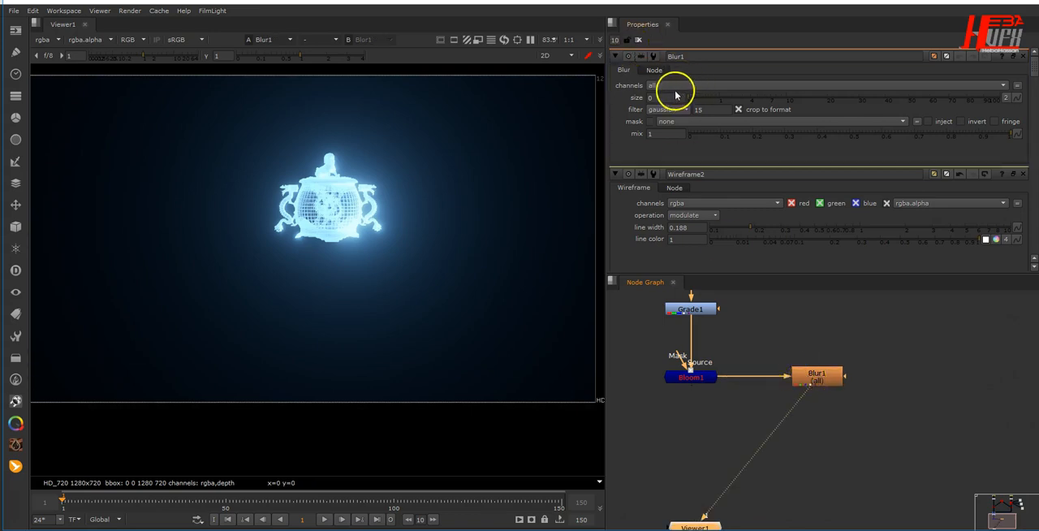
- Split Blur1's size into separate values and set the width to 20 and the height to 240
click(1006, 98)
click(682, 95)
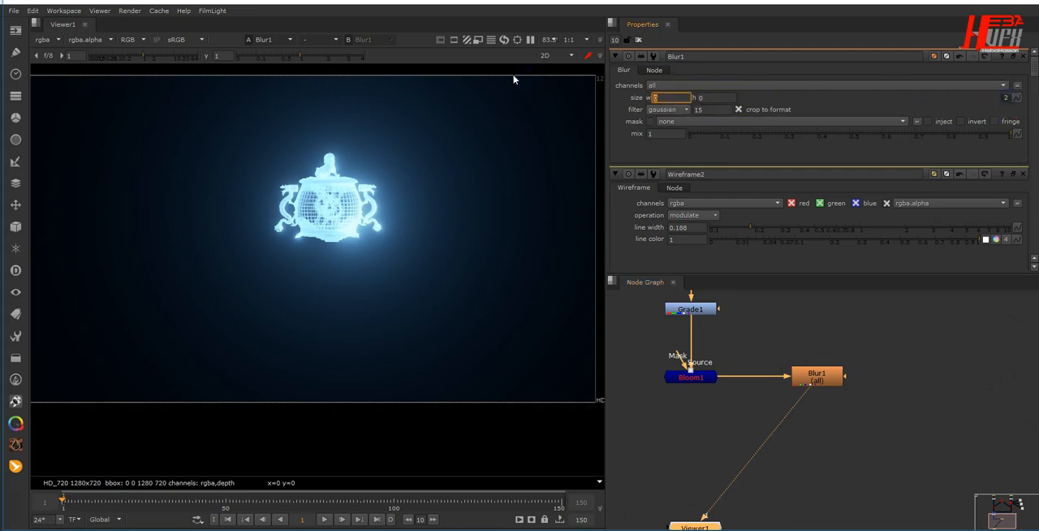
key(Return)
click(703, 97)
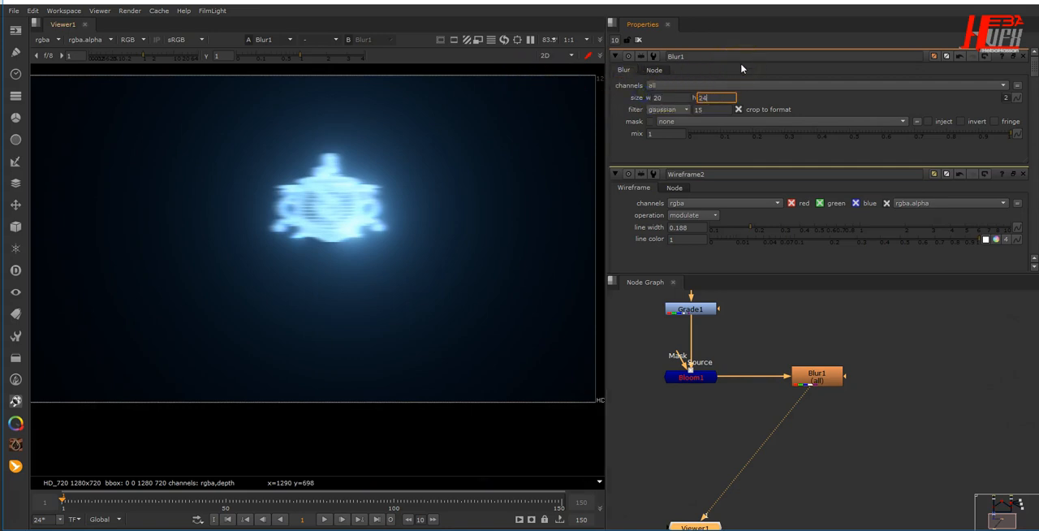
key(Return)
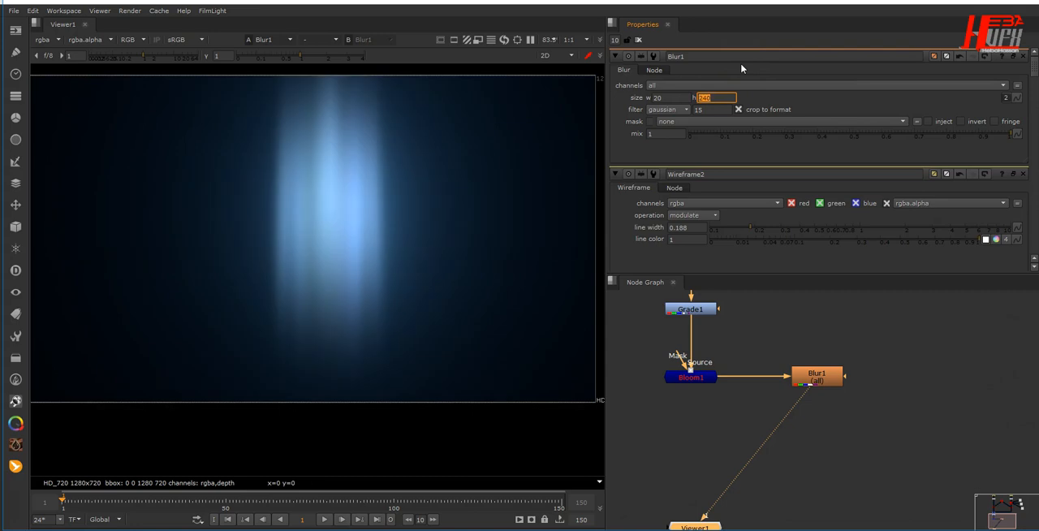
- Add a Transform node after Blur1, set its y translate to -163 and place it slightly below the blur
click(816, 380)
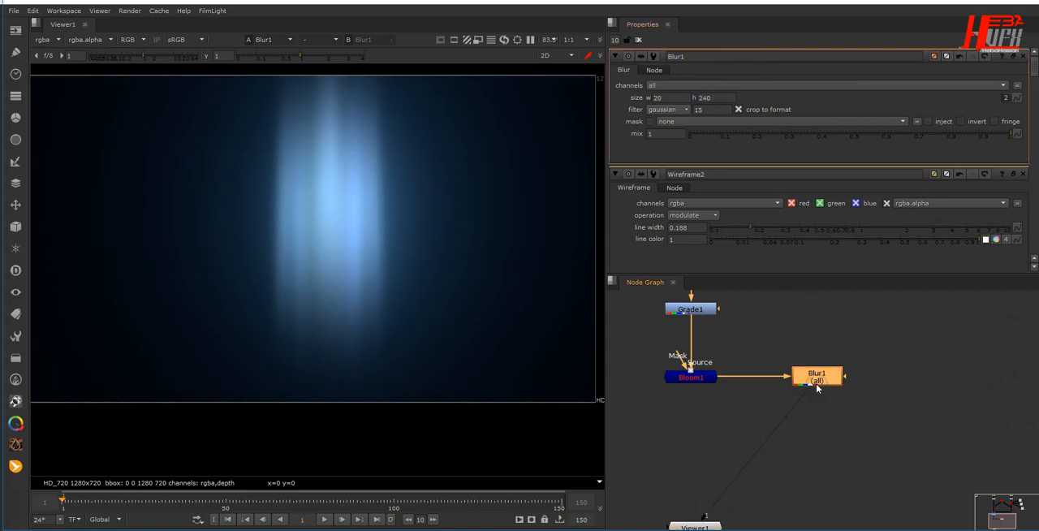
key(t)
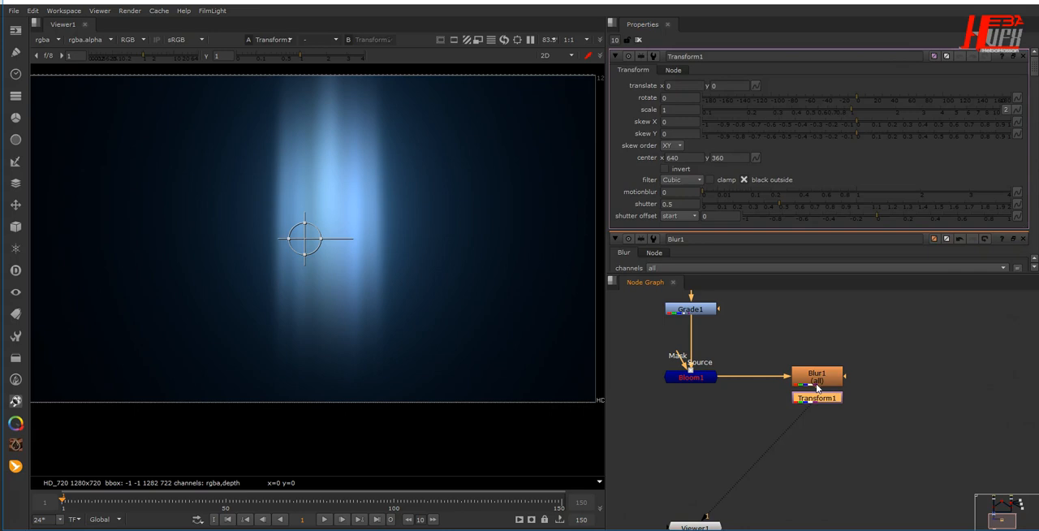
click(731, 85)
text(-163)
key(Return)
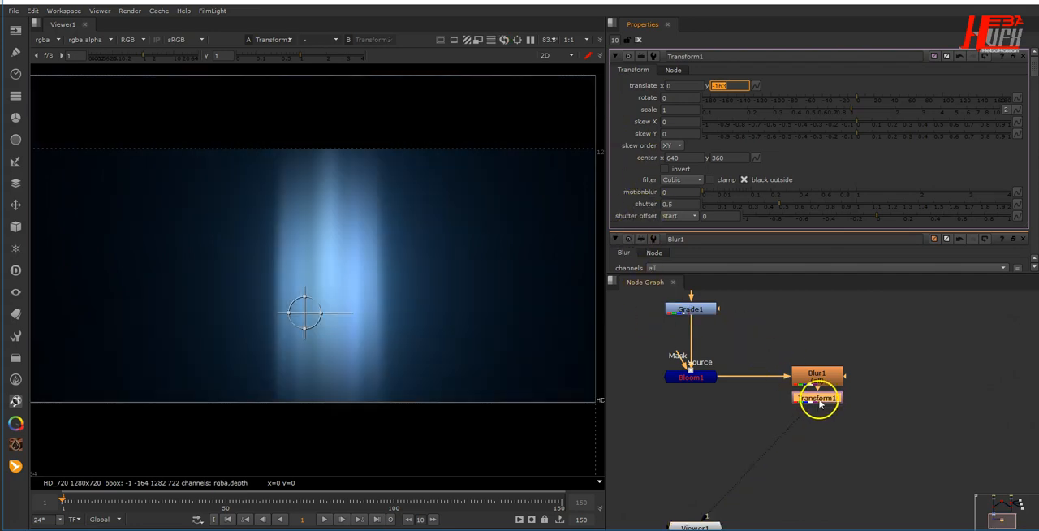
drag(816, 404, 820, 416)
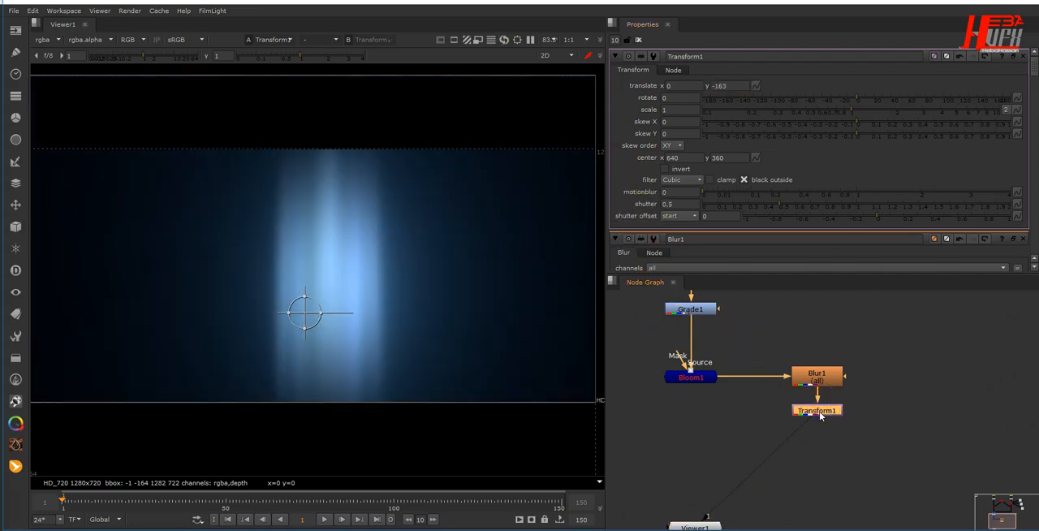
- Merge the Transform1 output over Bloom1 with a new Merge node placed below Bloom1
key(m)
drag(839, 411, 703, 425)
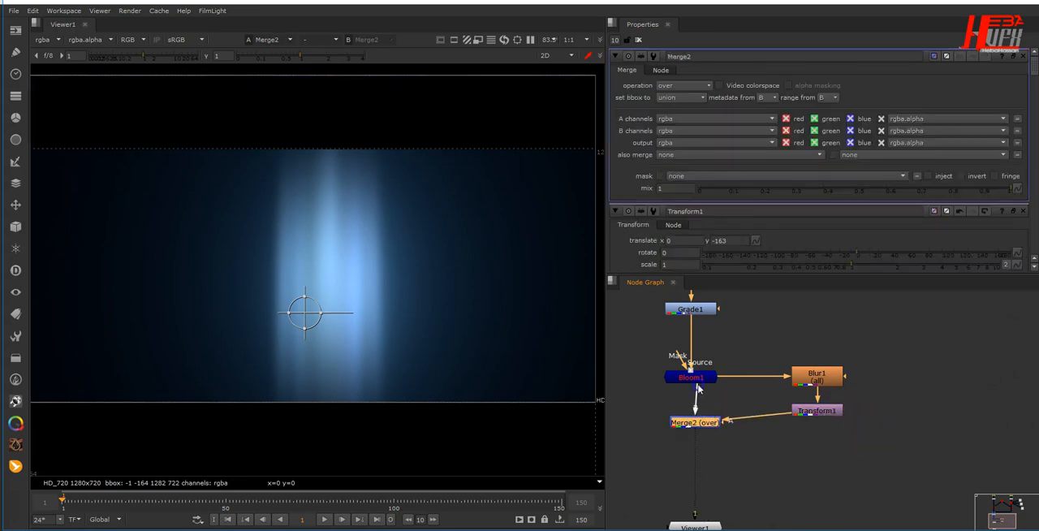
drag(698, 388, 696, 385)
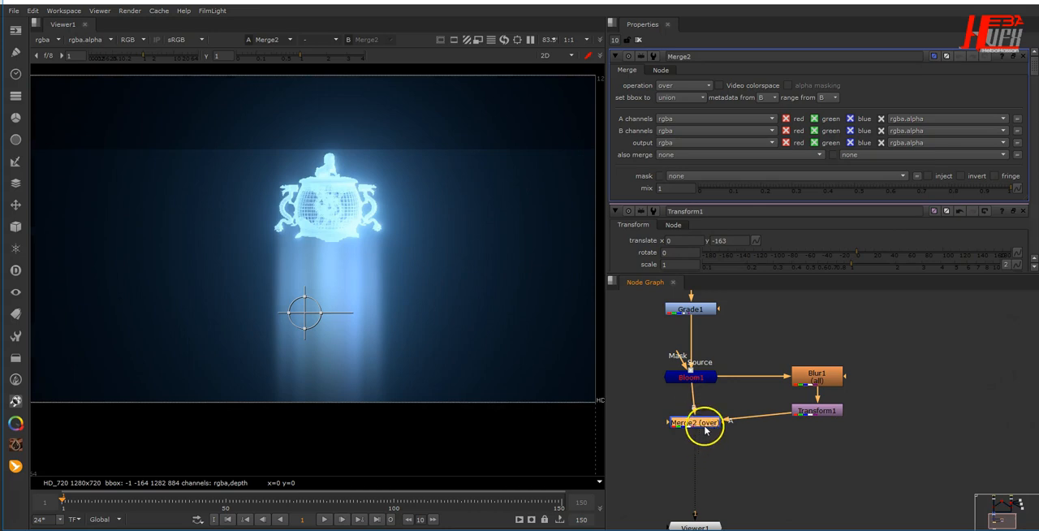
drag(705, 429, 704, 426)
- Set Merge2's operation to screen and its mix to 0.16
click(684, 85)
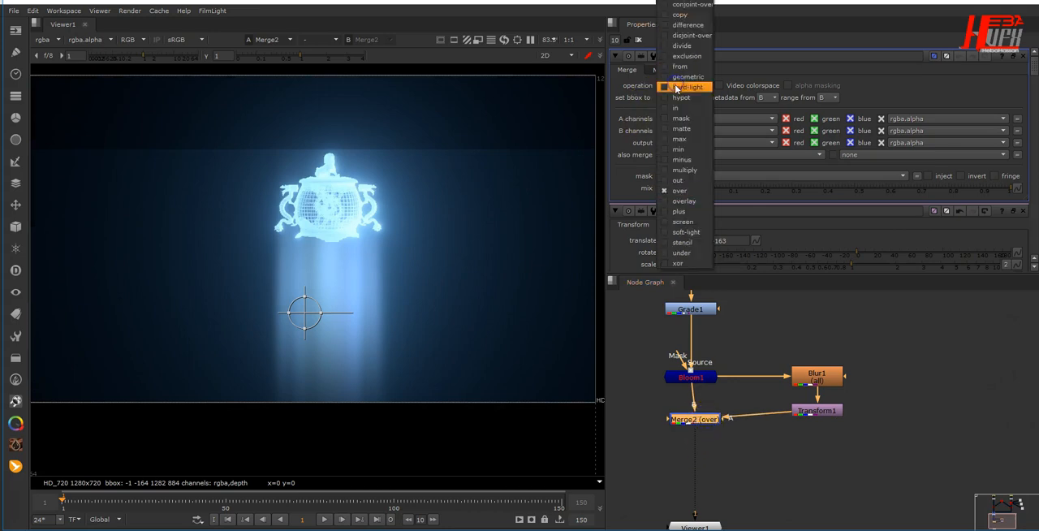
click(684, 222)
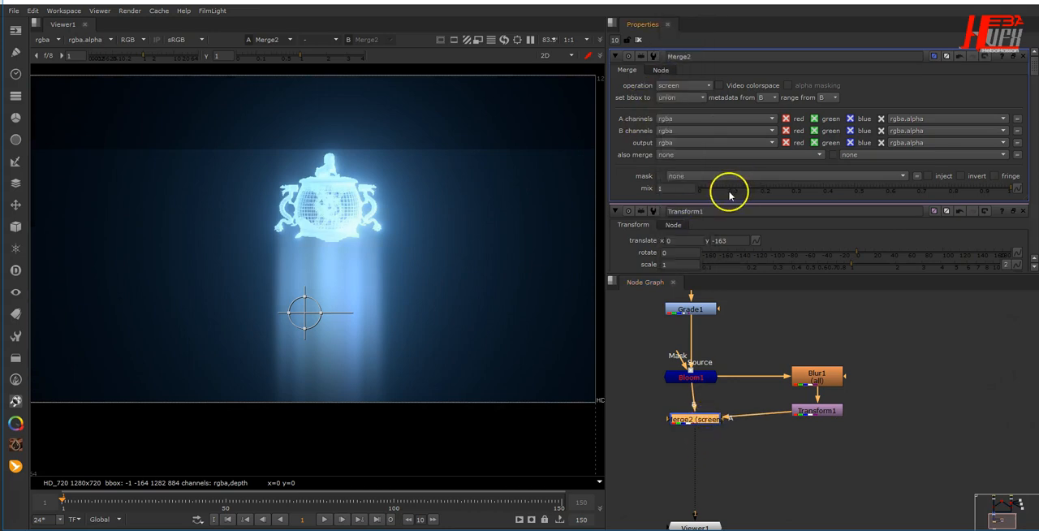
drag(993, 190, 533, 186)
click(682, 191)
text(0.1)
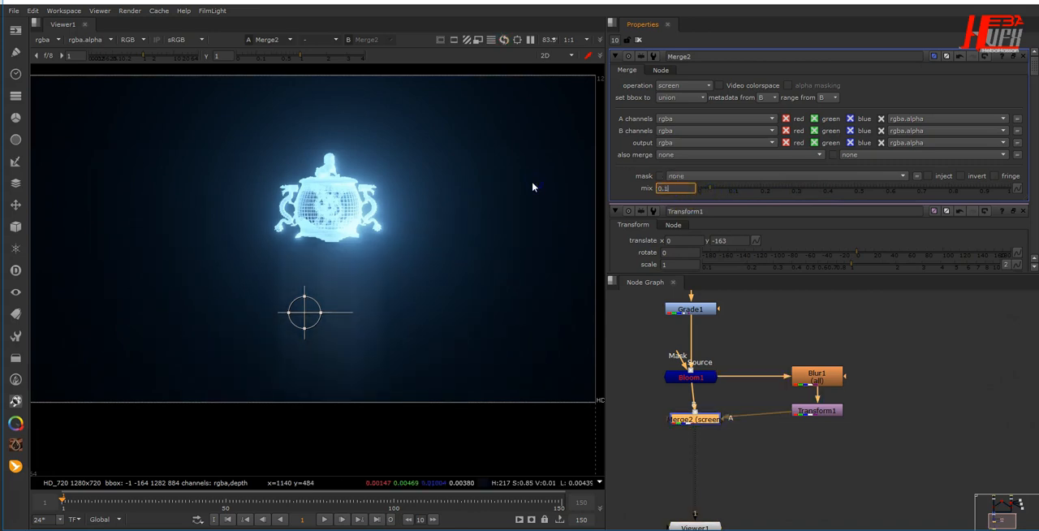
text(6)
key(Return)
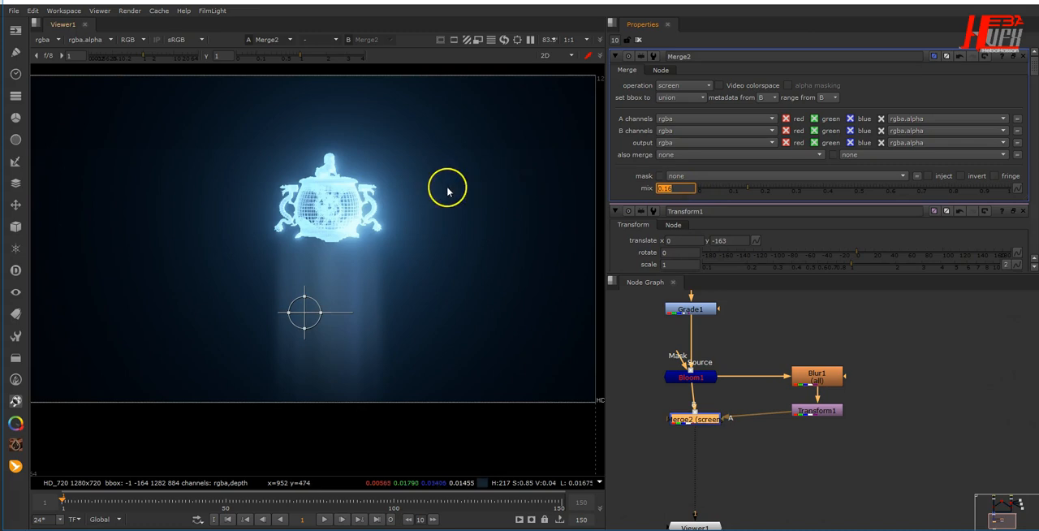
- Lower Merge2's mix to 0.068 and change its operation to plus
click(737, 188)
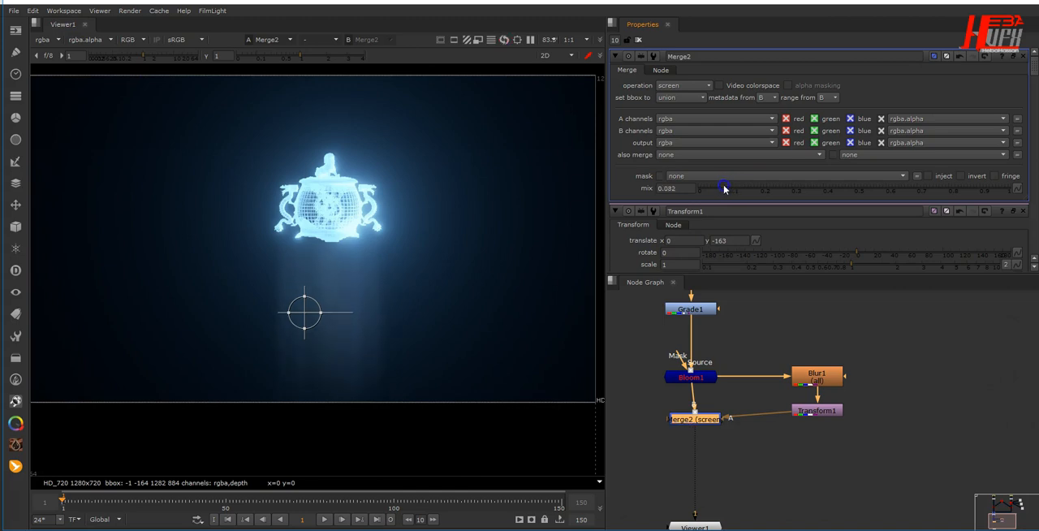
click(686, 86)
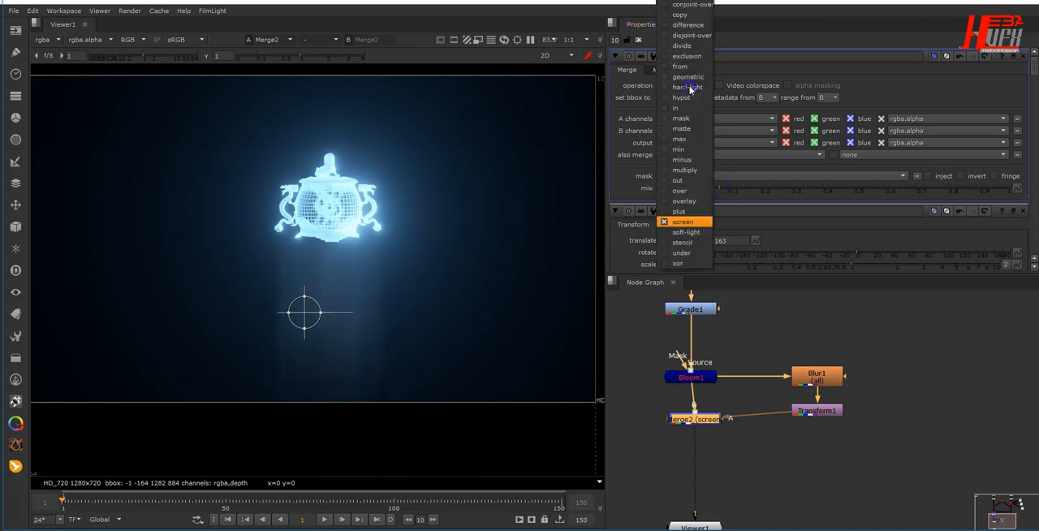
click(698, 213)
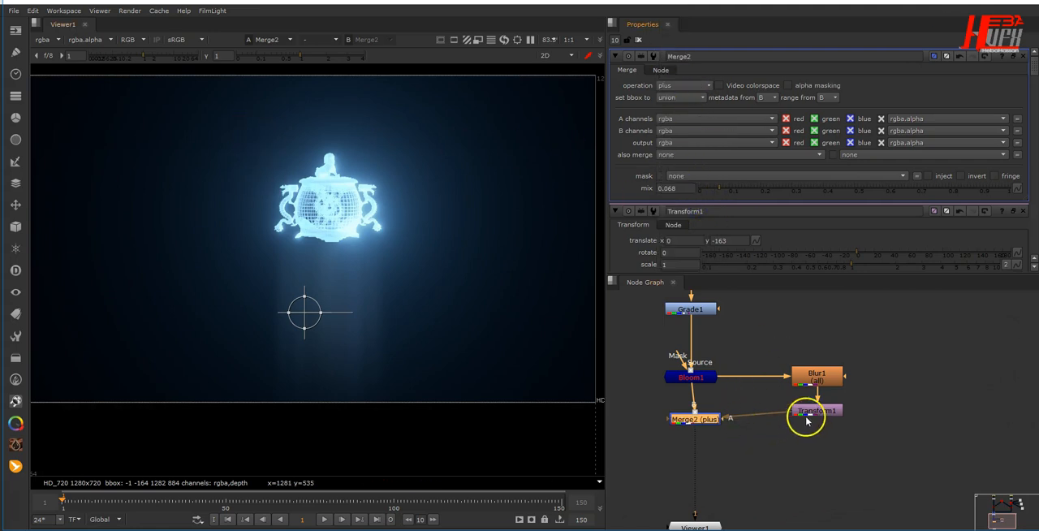
- Move Transform1 down so it sits level with Merge2
drag(810, 410, 810, 420)
middle_drag(325, 333, 344, 309)
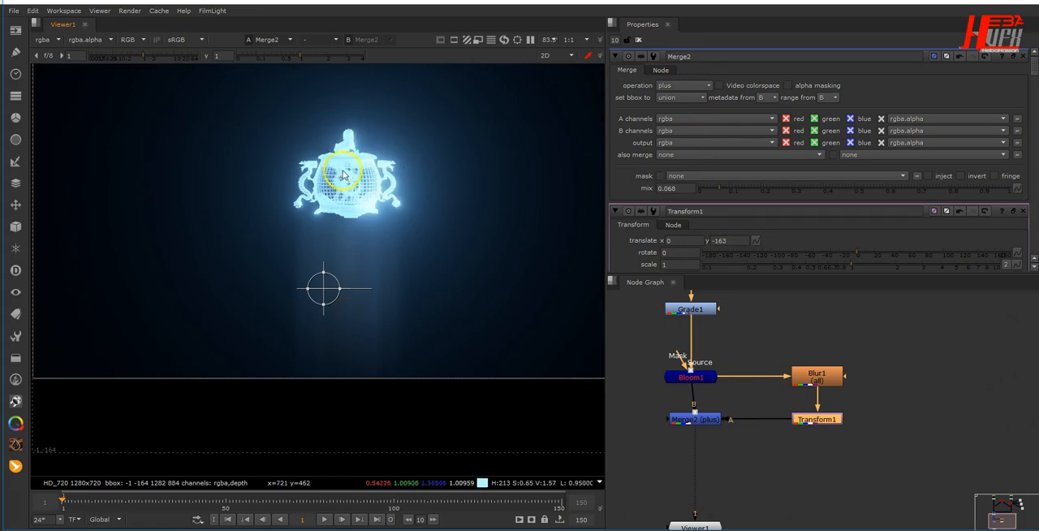
middle_drag(703, 424, 809, 418)
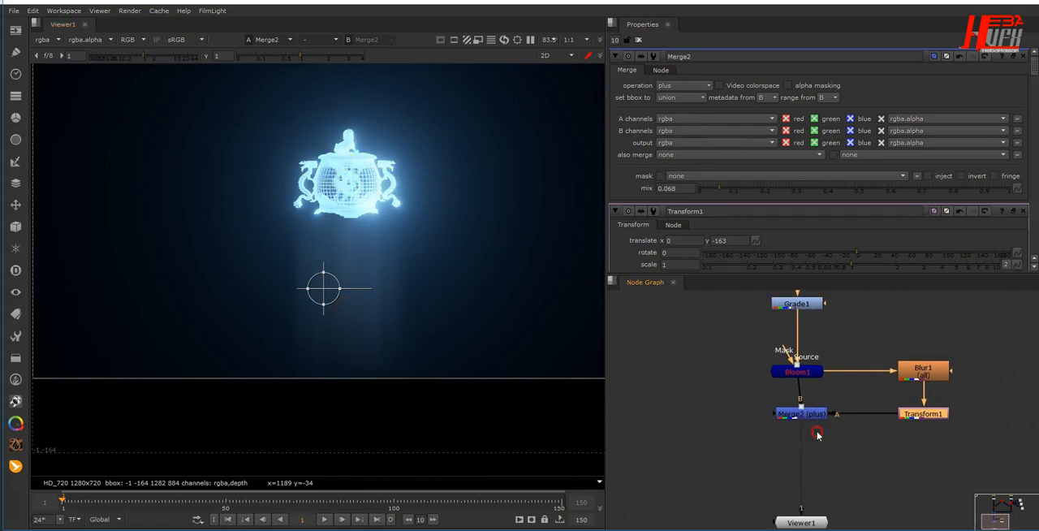
- Add a Mirror node to the left of Merge2 and connect its input to Bloom1
key(Tab)
text(mir)
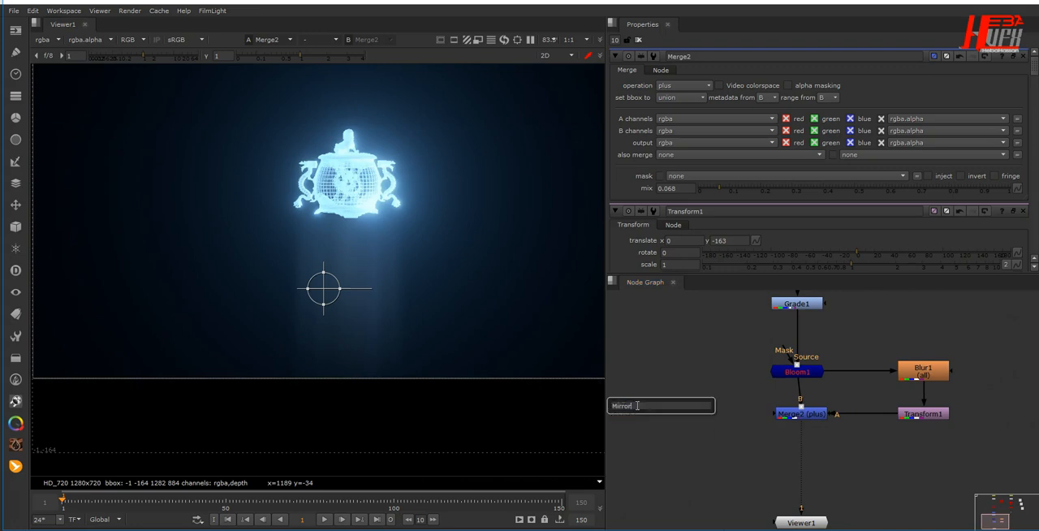
key(Return)
drag(649, 393, 791, 372)
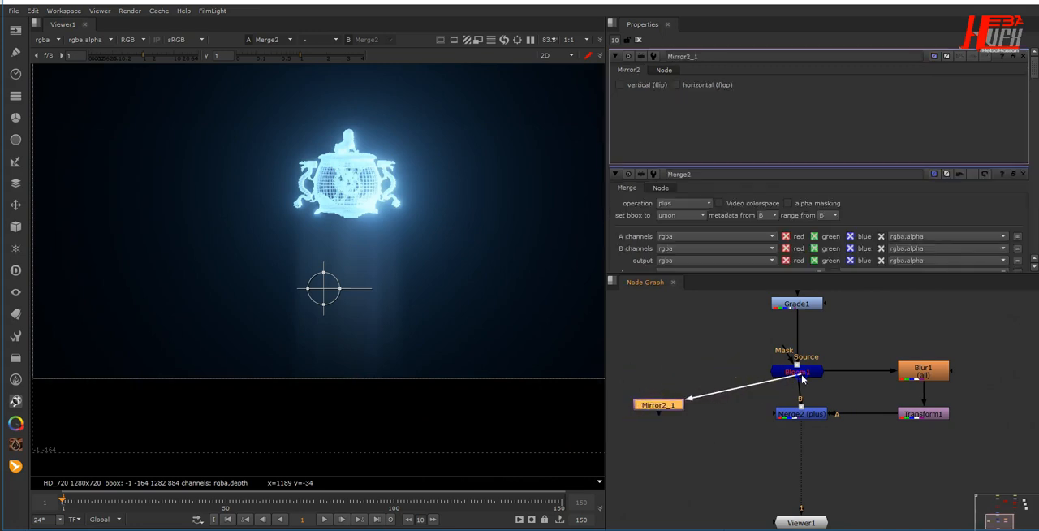
- Line Mirror2_1 up level with Bloom1, keep its input on Bloom1, and flip its image vertically
drag(800, 434, 688, 379)
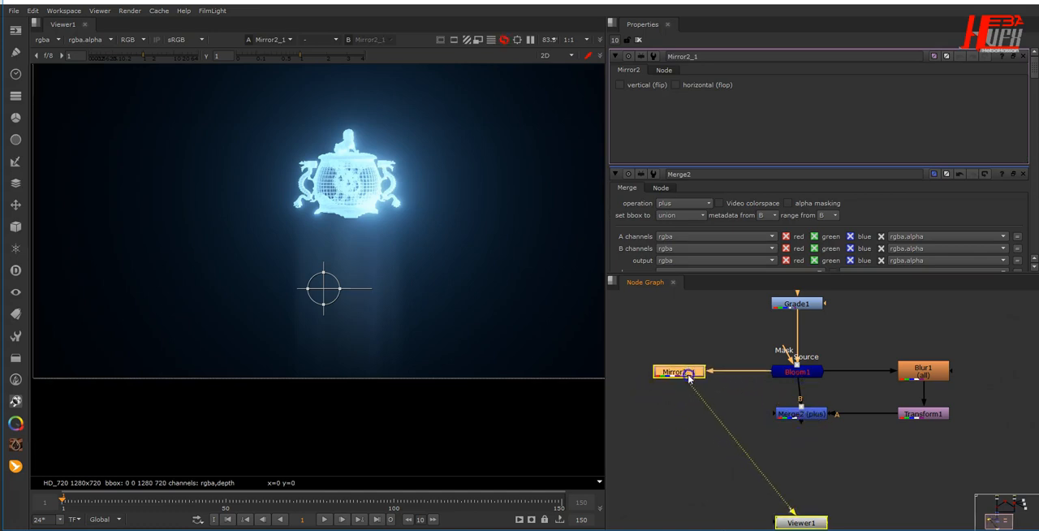
mouse_move(770, 371)
mouse_down()
mouse_move(787, 305)
mouse_move(765, 372)
mouse_up()
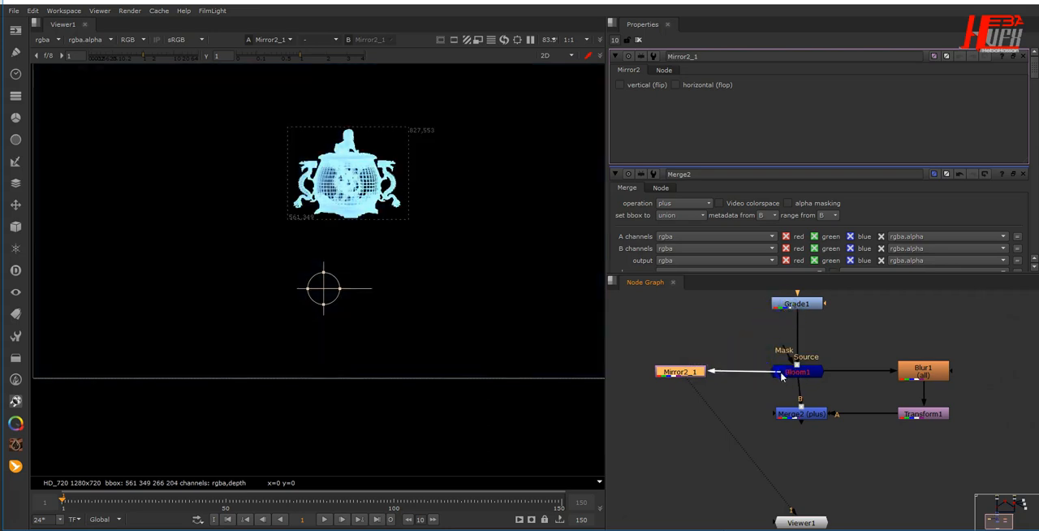
drag(682, 371, 683, 372)
click(643, 84)
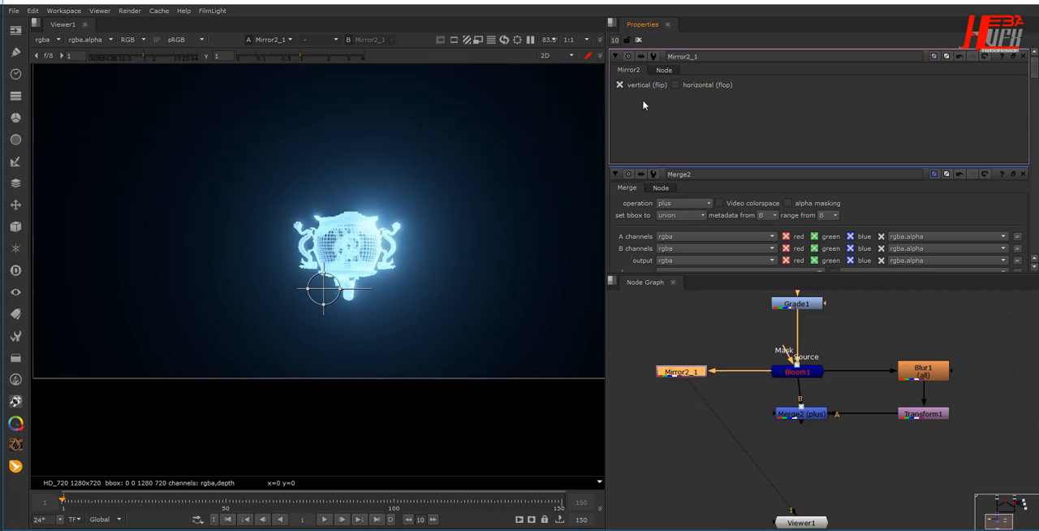
- Add a Transform node below Mirror2_1, split its scale into width and height, and set the height to 0.15
key(t)
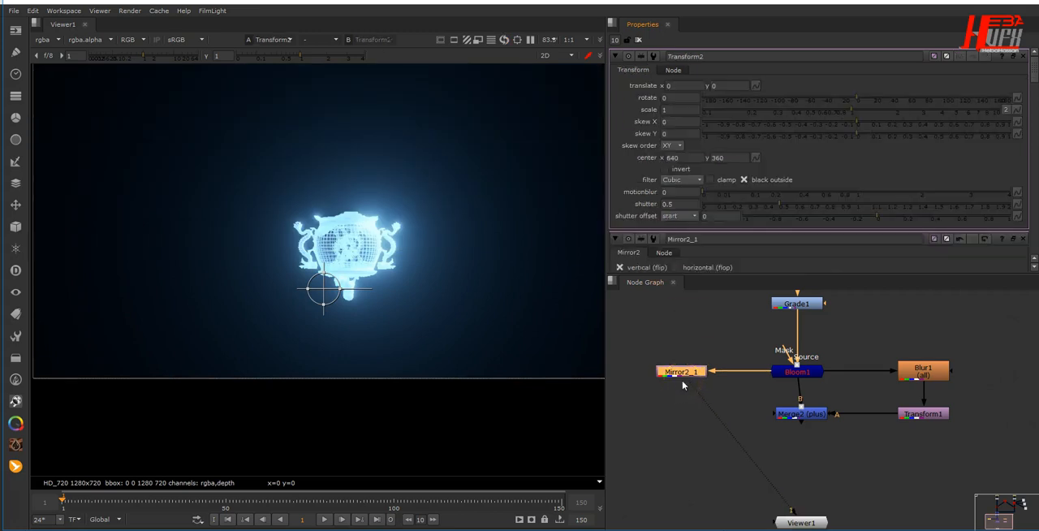
drag(687, 400, 687, 421)
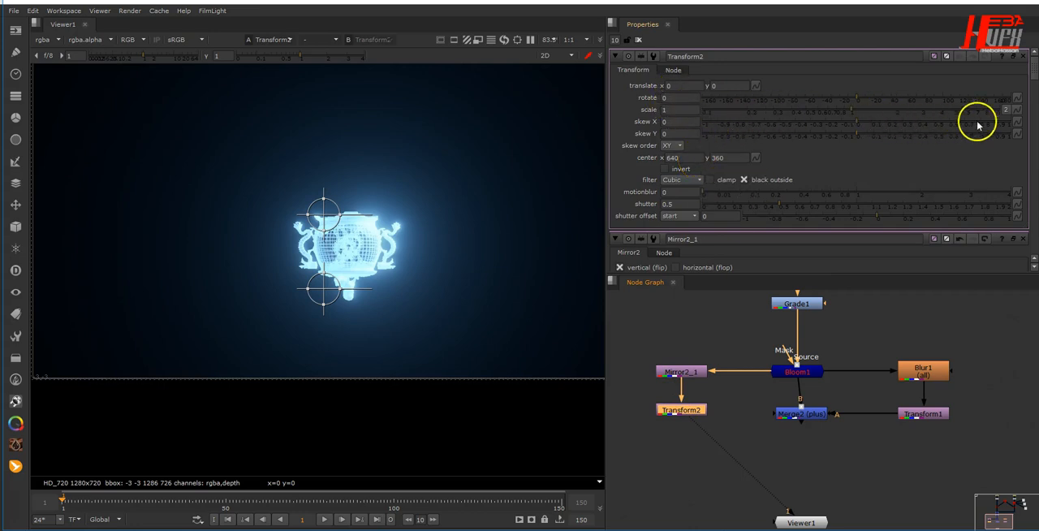
click(1005, 113)
click(741, 109)
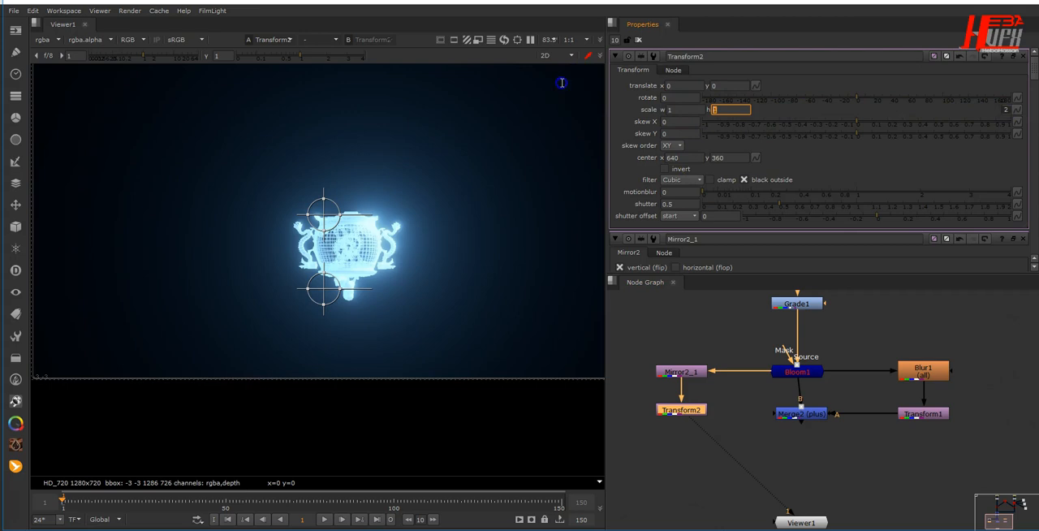
key(Return)
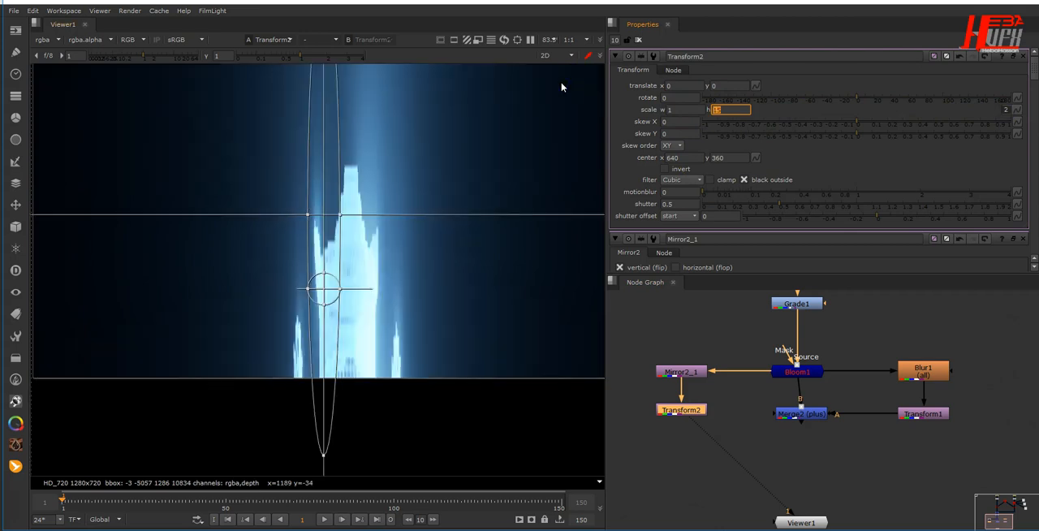
text(0.15)
key(Return)
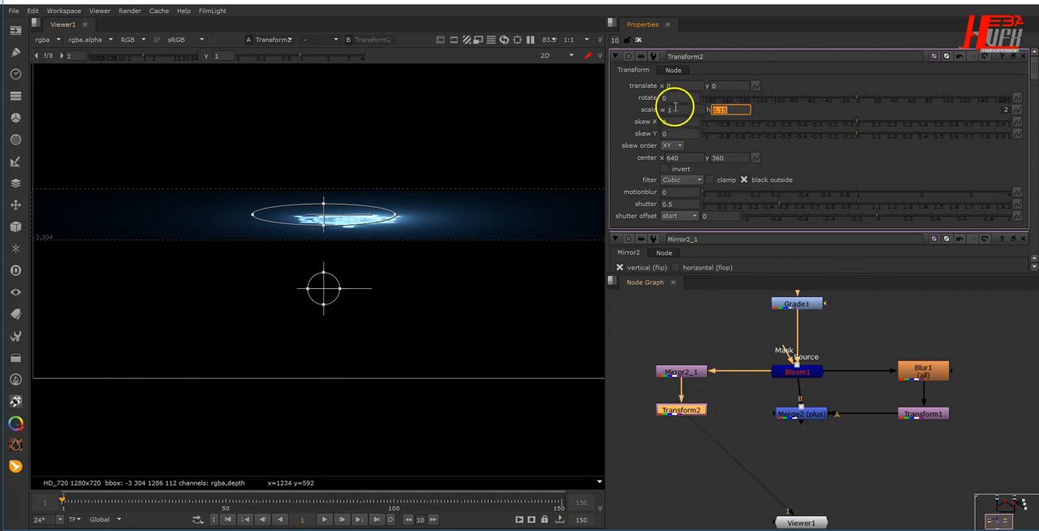
- Move the flattened copy down with Transform2 to translate x 3, y -251, and connect Mirror2_1's input to Grade1
mouse_move(320, 291)
mouse_down()
mouse_move(325, 362)
mouse_move(325, 289)
mouse_up()
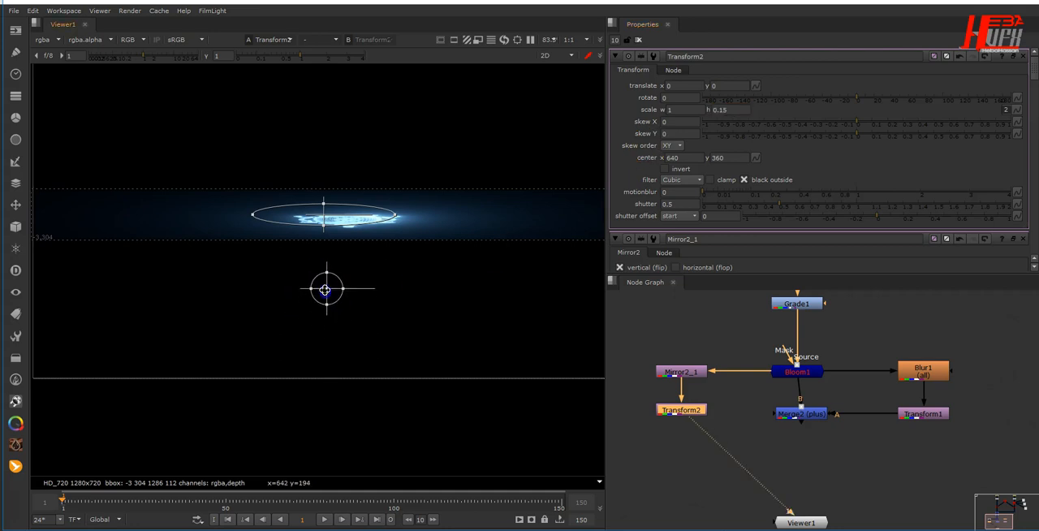
drag(325, 213, 323, 325)
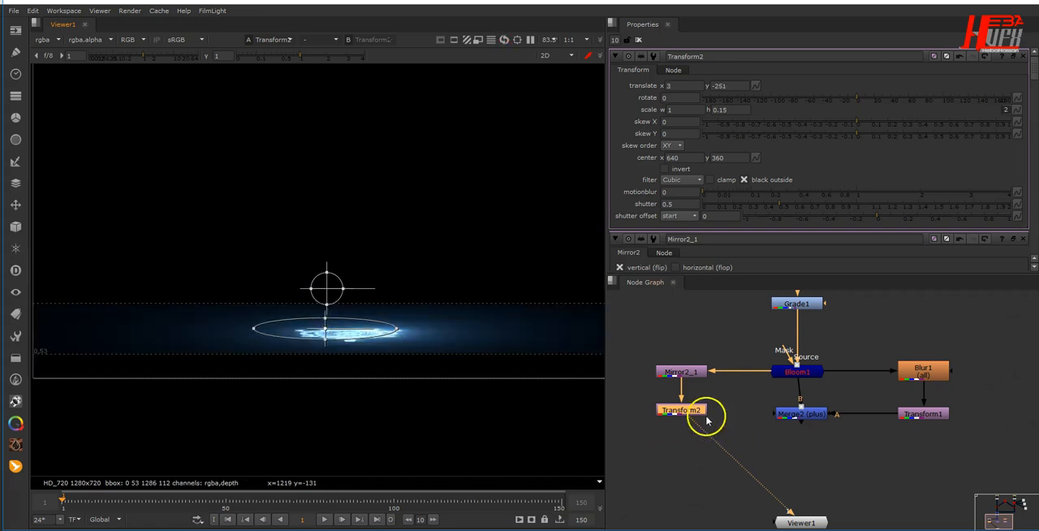
drag(696, 415, 692, 411)
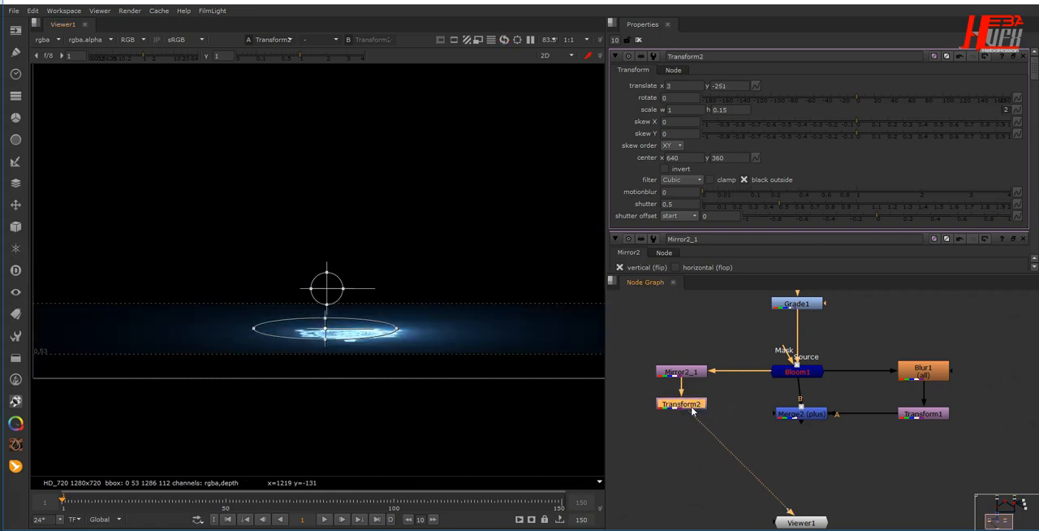
drag(740, 371, 788, 309)
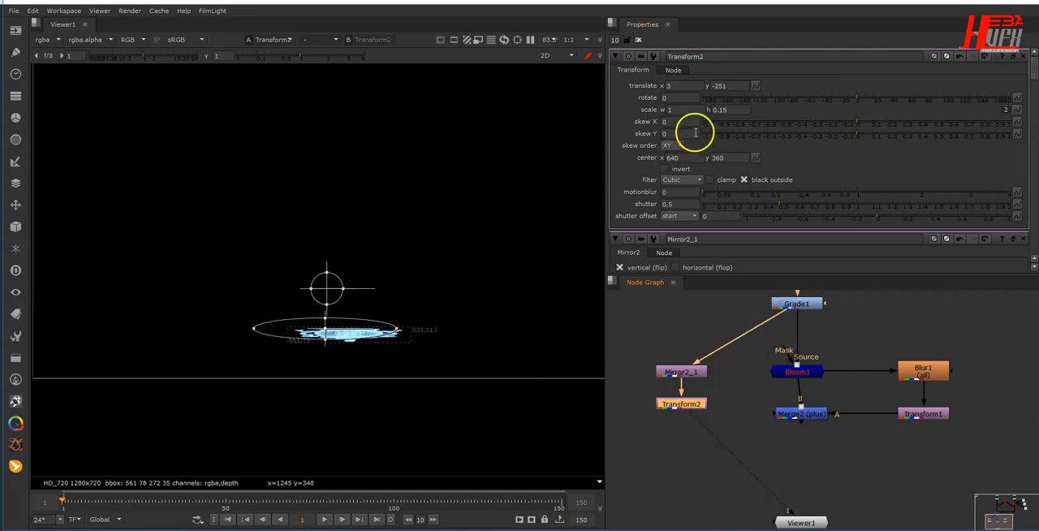
- Clear the open node properties and add a Blur node after Transform2 with size 4
click(639, 44)
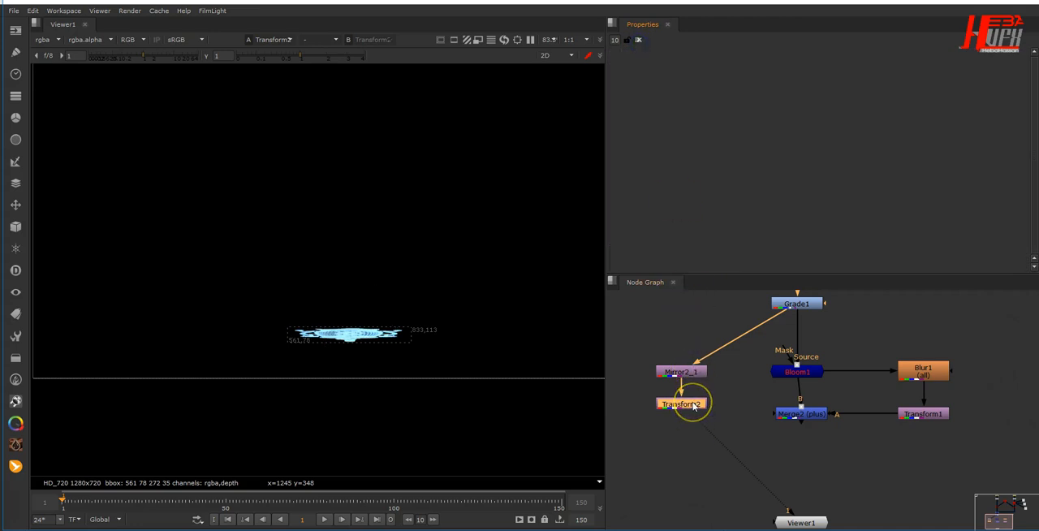
key(b)
click(666, 98)
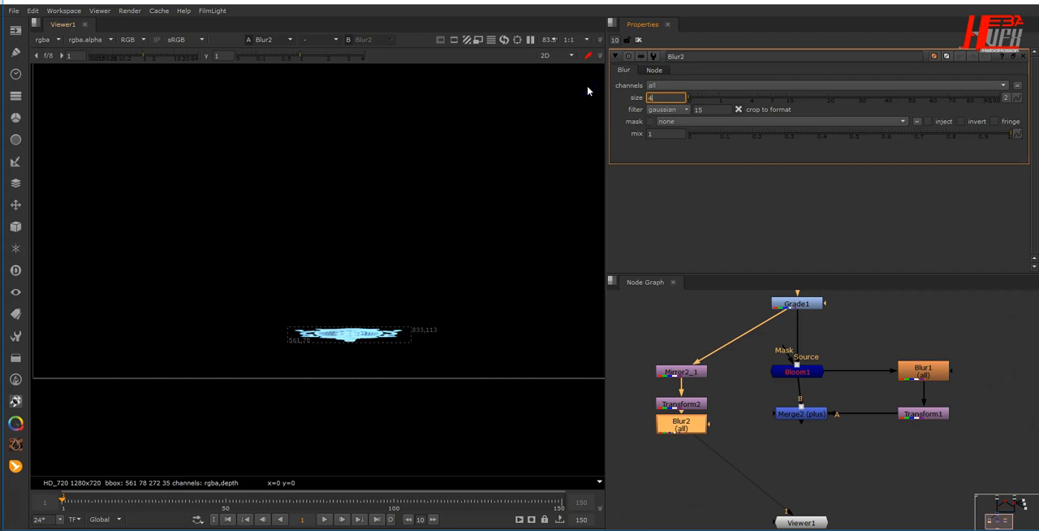
text(4)
key(Return)
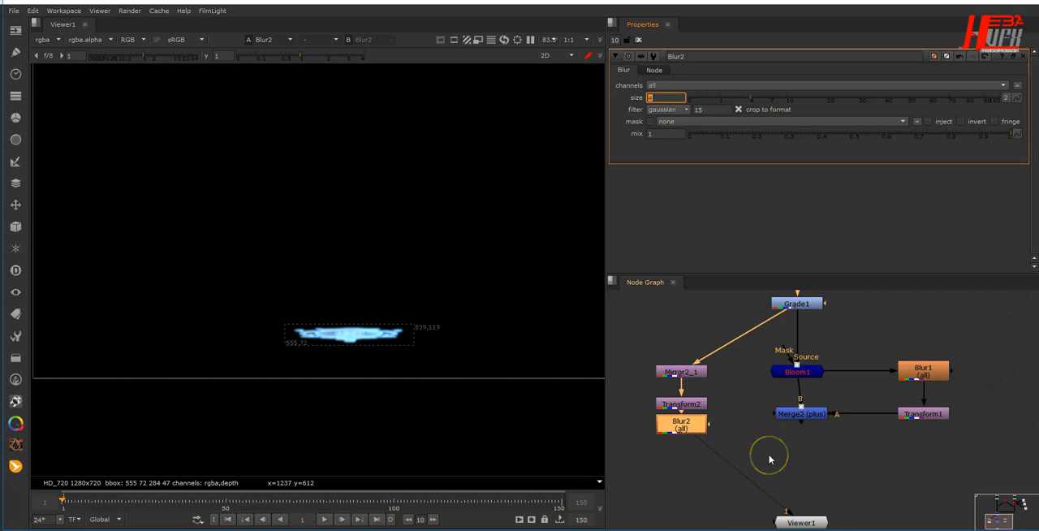
- Merge Blur2 over Merge2's output with a new Merge node placed below Merge2, and reconnect Mirror2_1's input to Bloom1
drag(697, 425, 809, 453)
key(m)
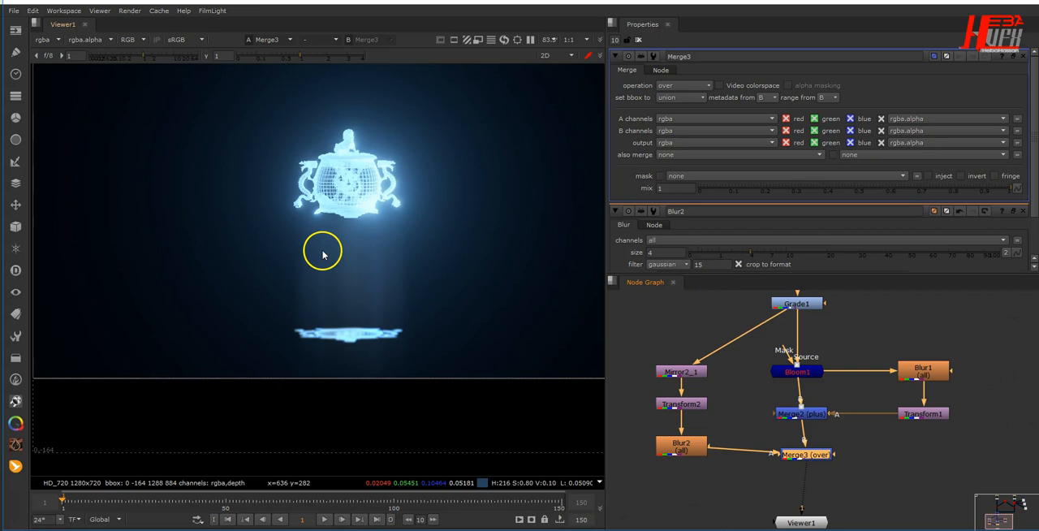
drag(767, 319, 779, 372)
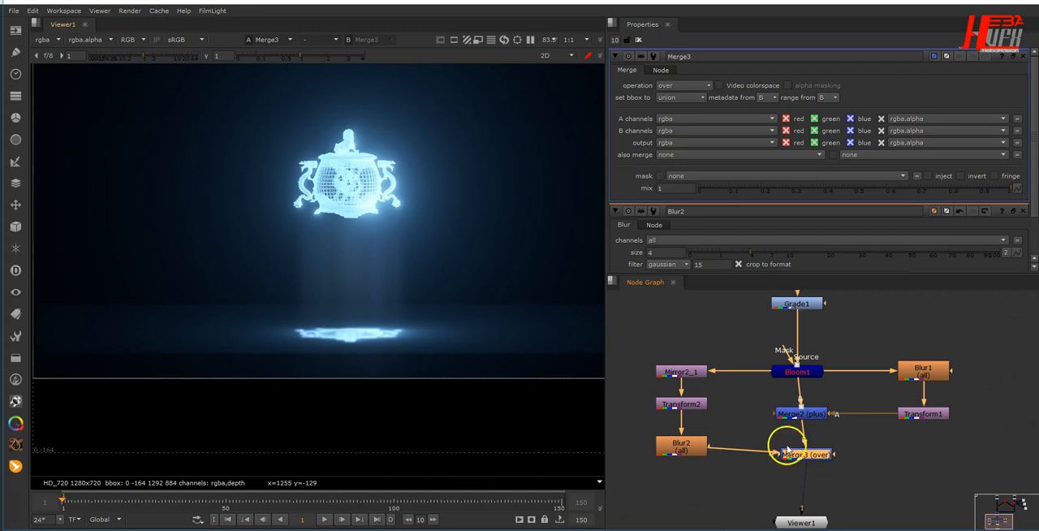
drag(797, 459, 797, 449)
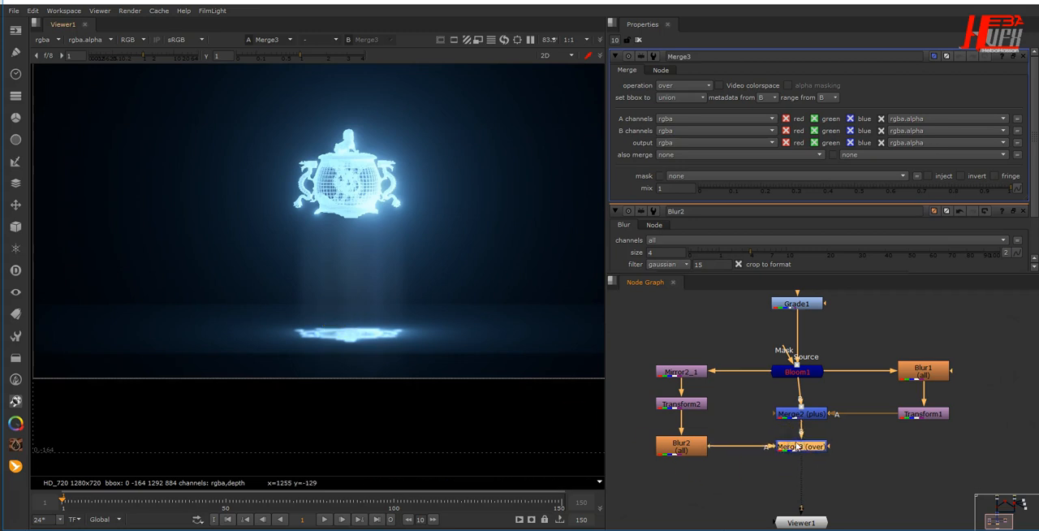
- Set Merge3's operation to plus and its mix to 0.082
click(677, 85)
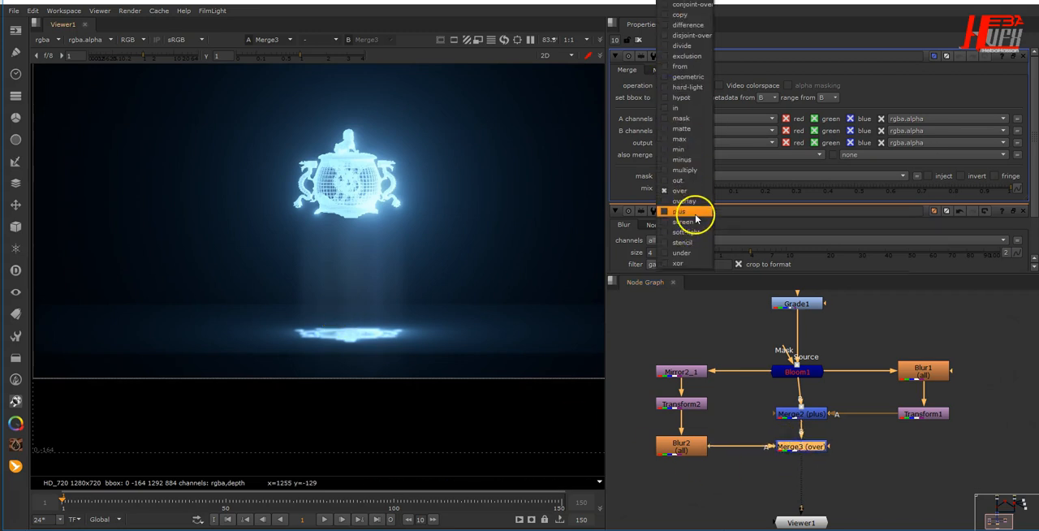
click(695, 213)
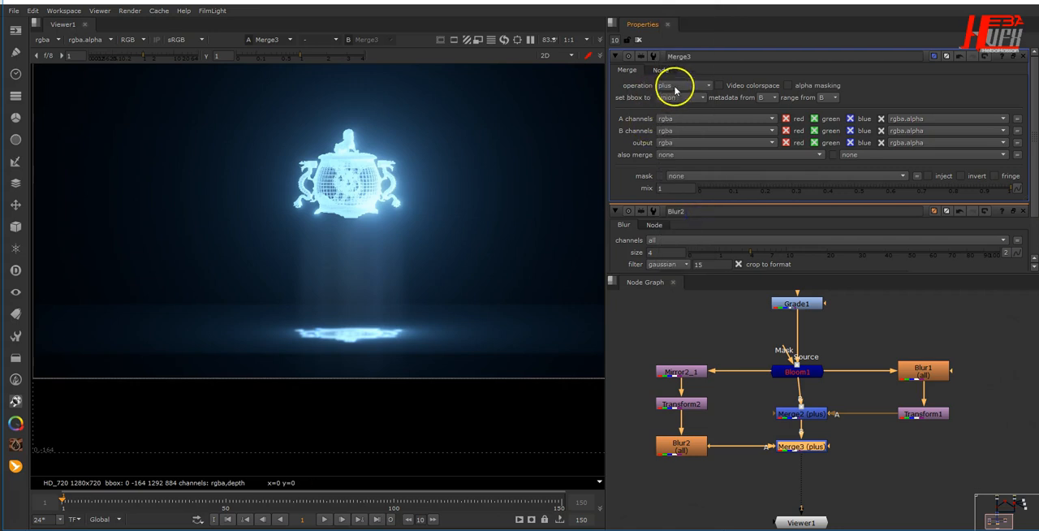
click(724, 189)
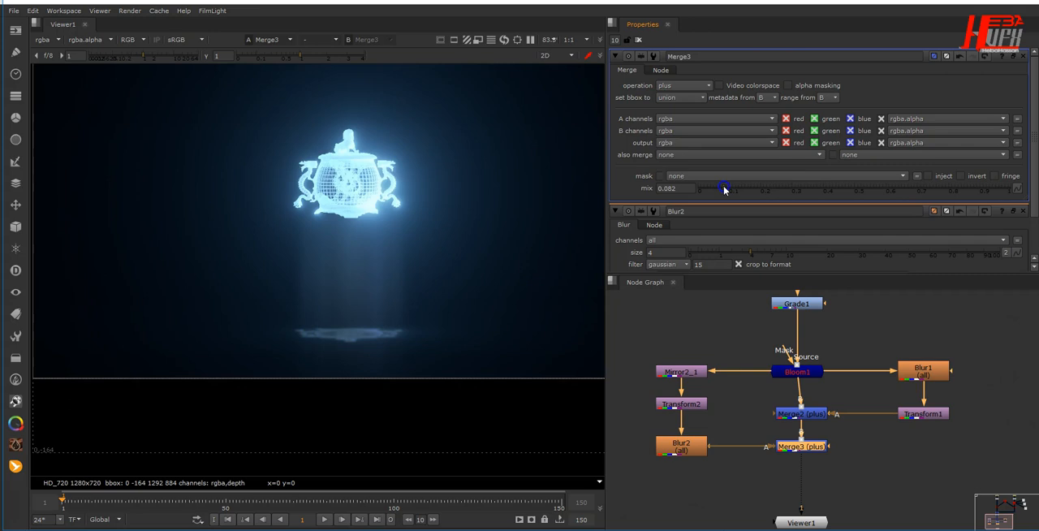
click(489, 229)
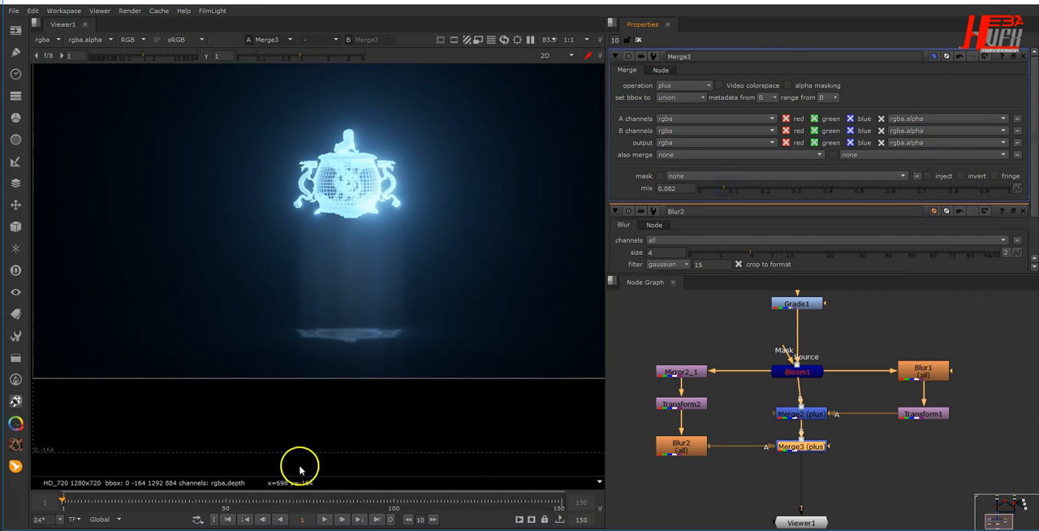
- Check the rotating hologram and its floor reflection at frames 56, 126 and 141, and return to frame 1
click(246, 500)
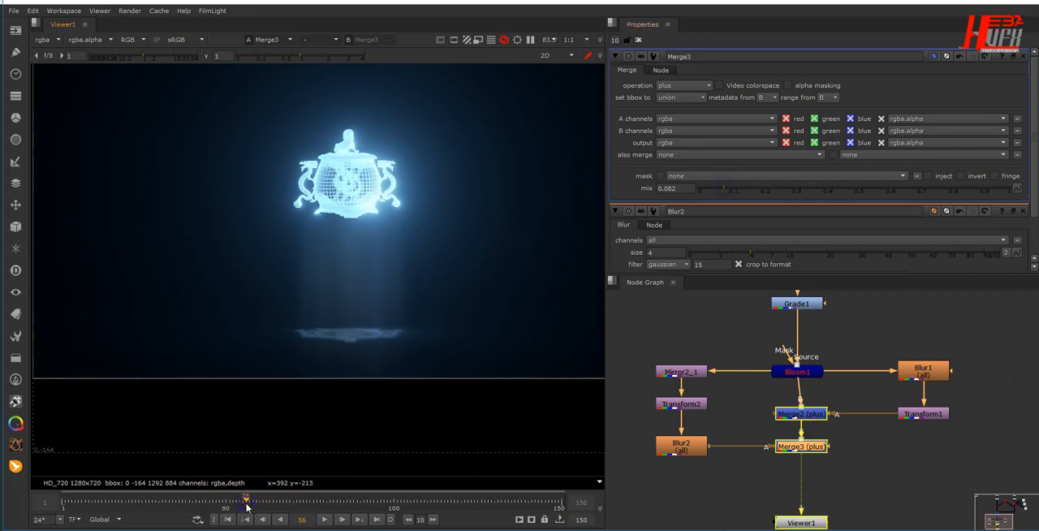
click(481, 503)
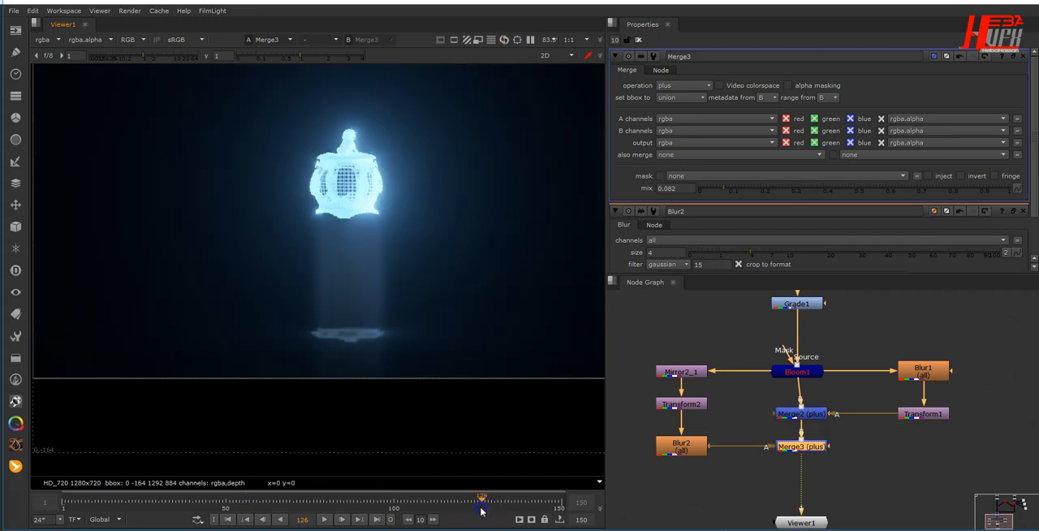
drag(495, 509, 532, 506)
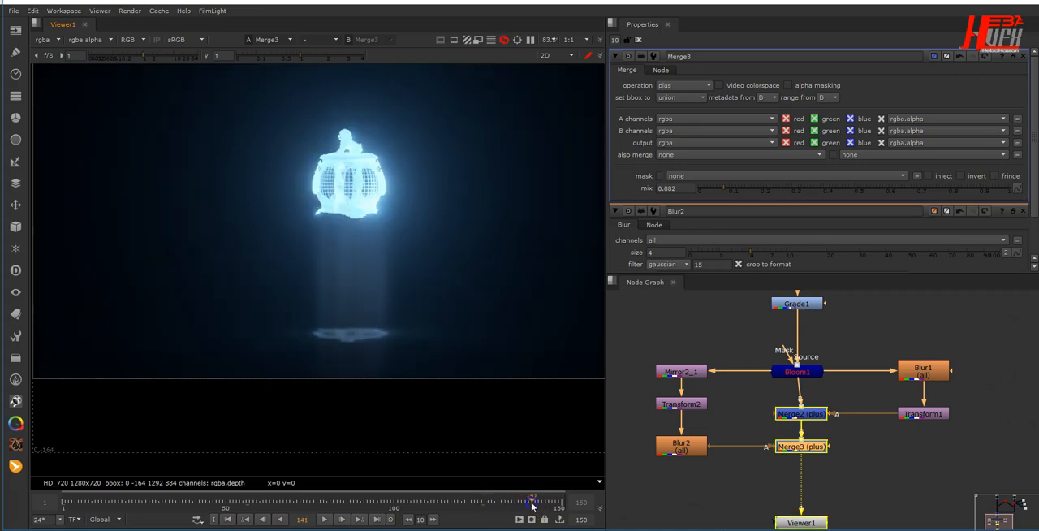
click(227, 520)
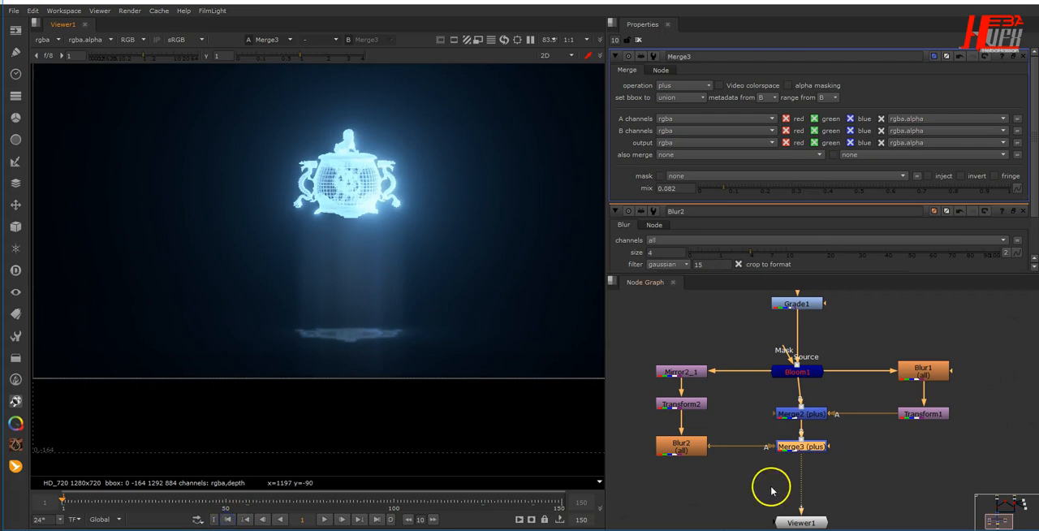
- Add an unconnected Roto node in the empty area left of the hologram's node tree
scroll(772, 485, down, 3)
middle_drag(772, 478, 909, 437)
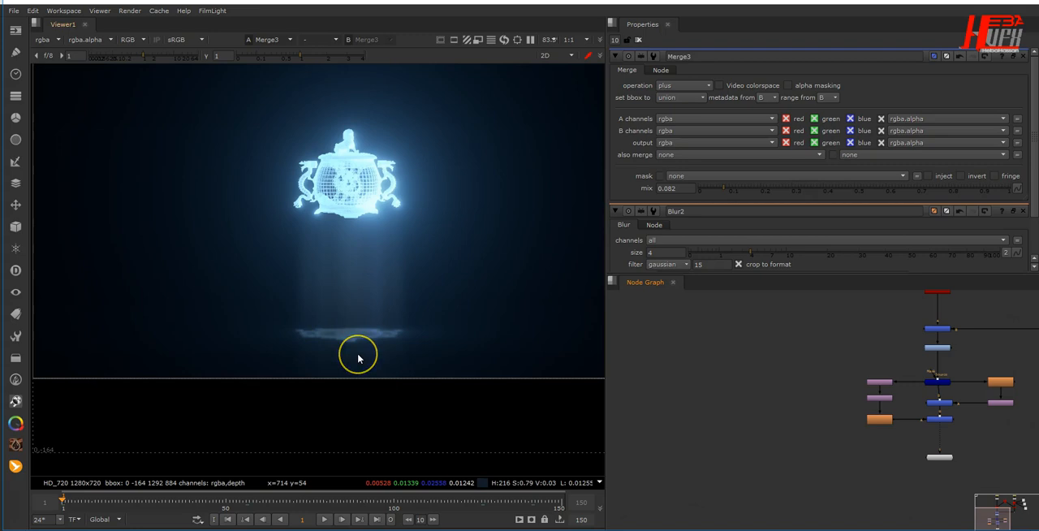
drag(358, 355, 316, 320)
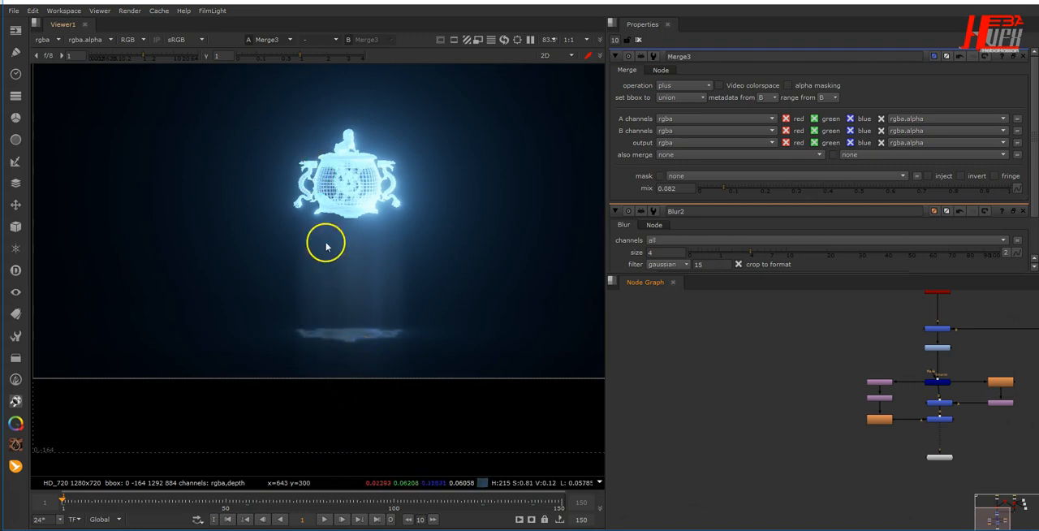
middle_drag(692, 438, 735, 447)
right_click(728, 365)
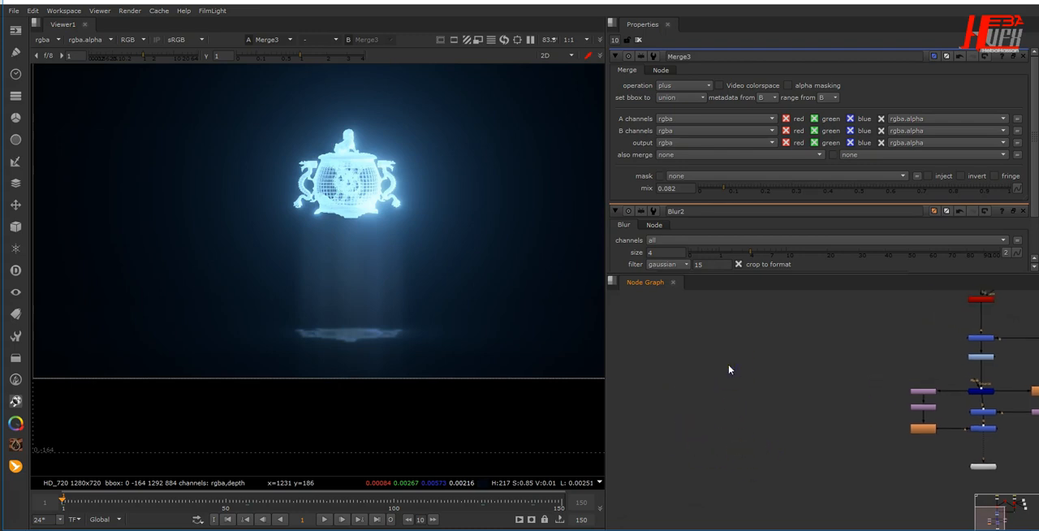
key(o)
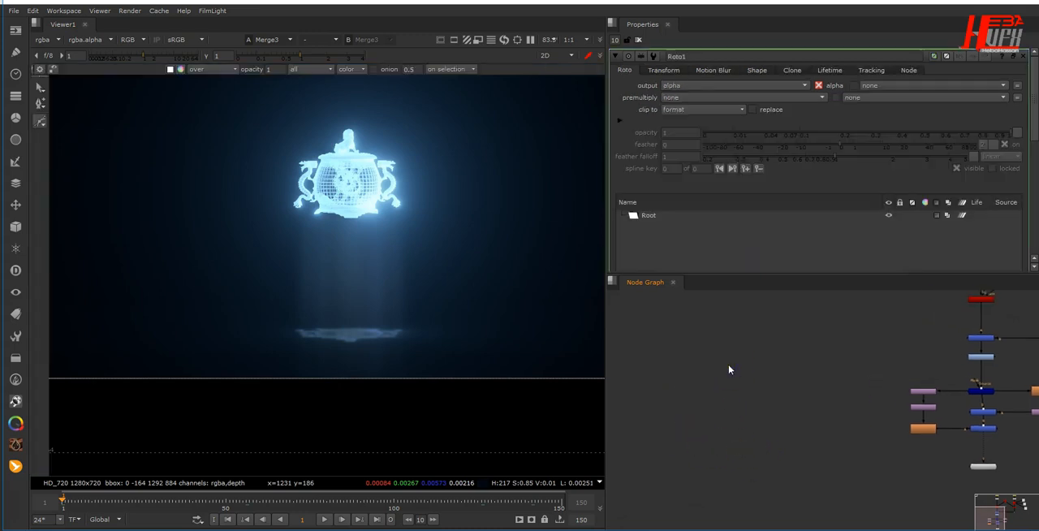
drag(728, 369, 729, 376)
scroll(728, 376, up, 3)
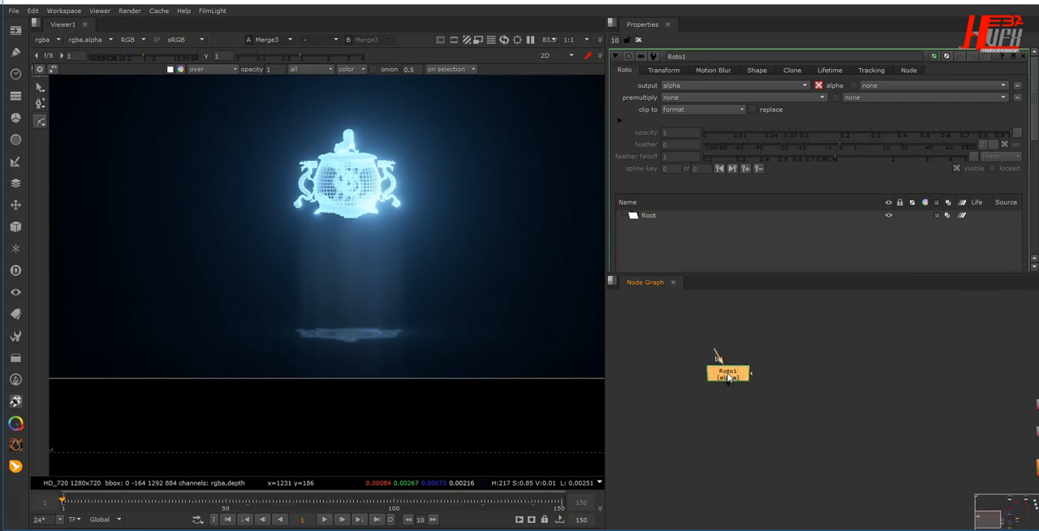
- Draw a small flat ellipse over the centre of the floor reflection in Roto1 and set its output to rgba
drag(40, 121, 68, 162)
scroll(338, 342, up, 3)
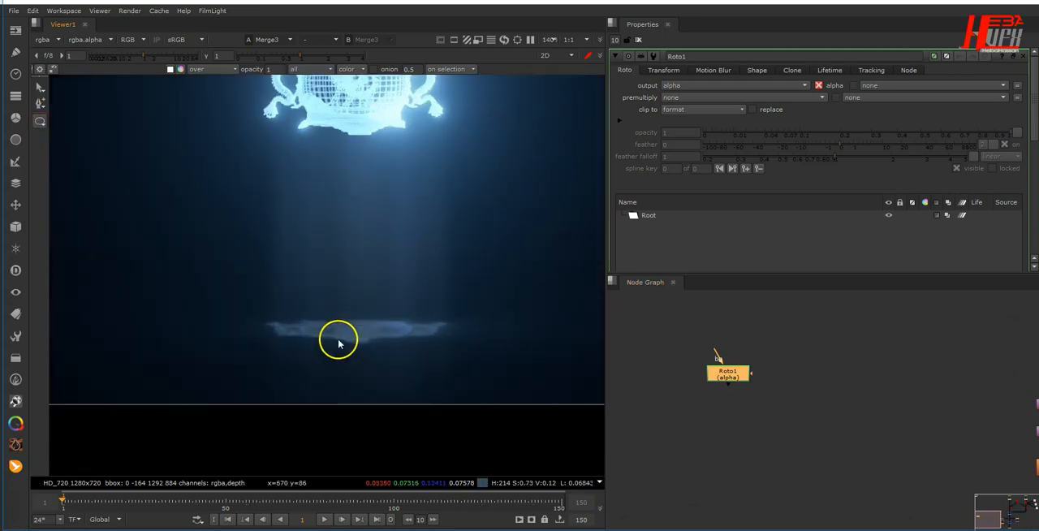
drag(328, 325, 342, 330)
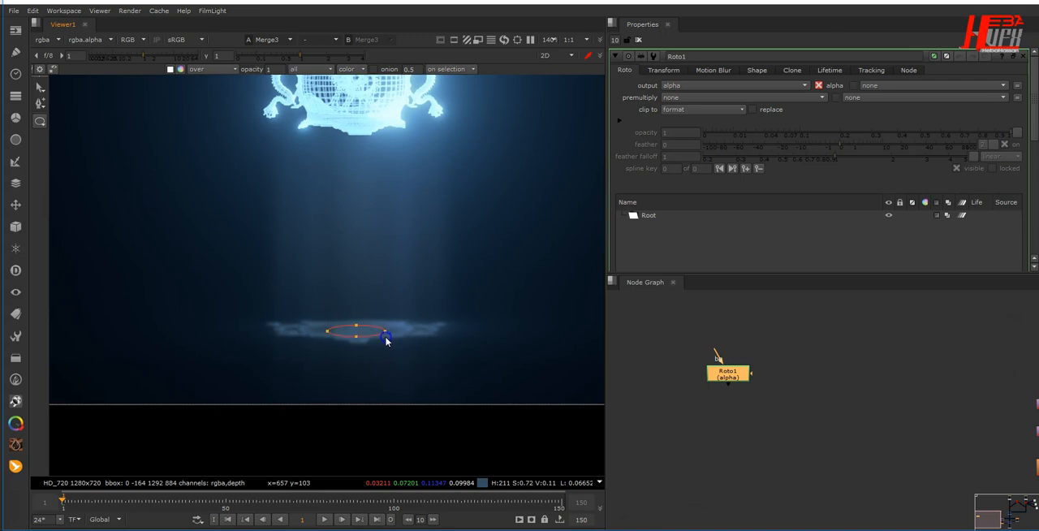
drag(386, 341, 388, 340)
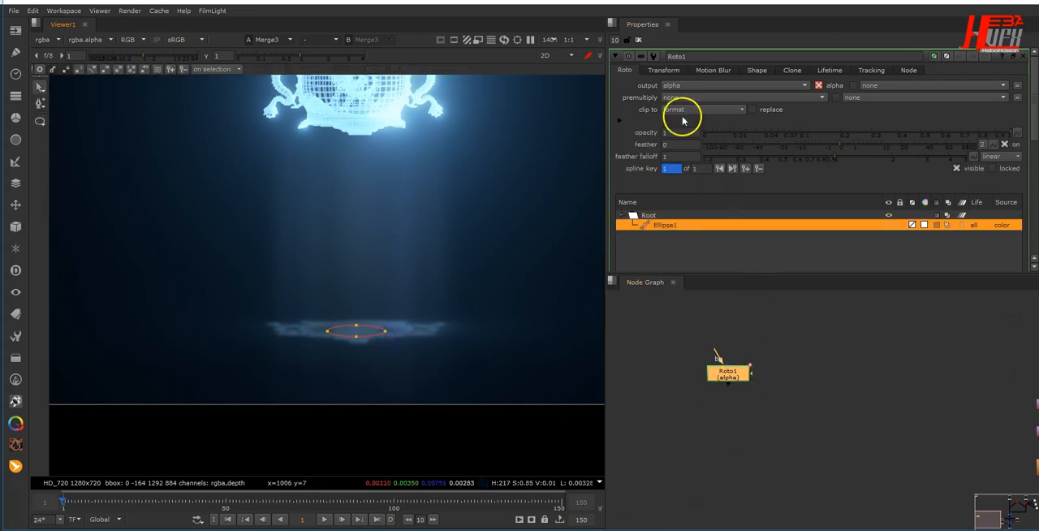
click(669, 84)
click(669, 114)
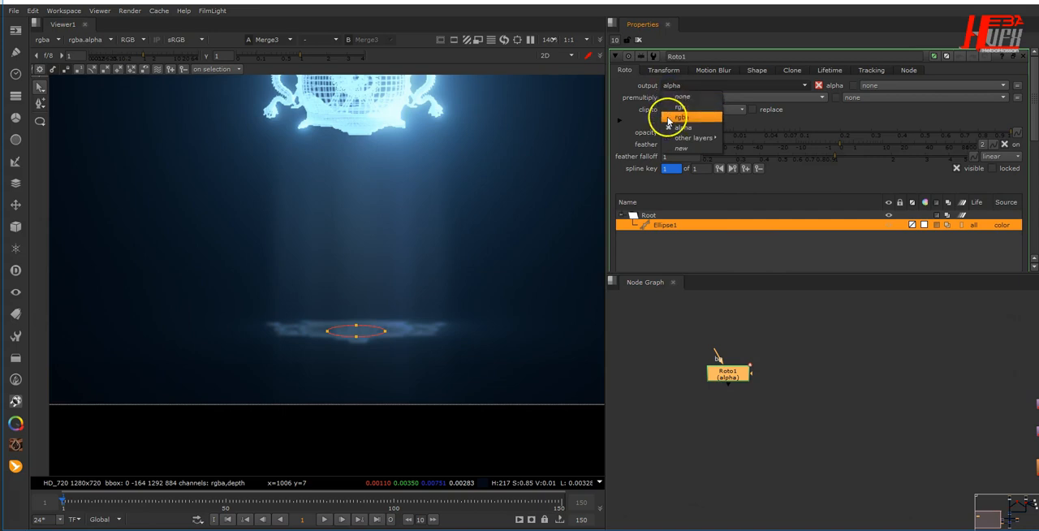
- Add a Grade node directly below Roto1 and show its result in the viewer
drag(741, 370, 745, 367)
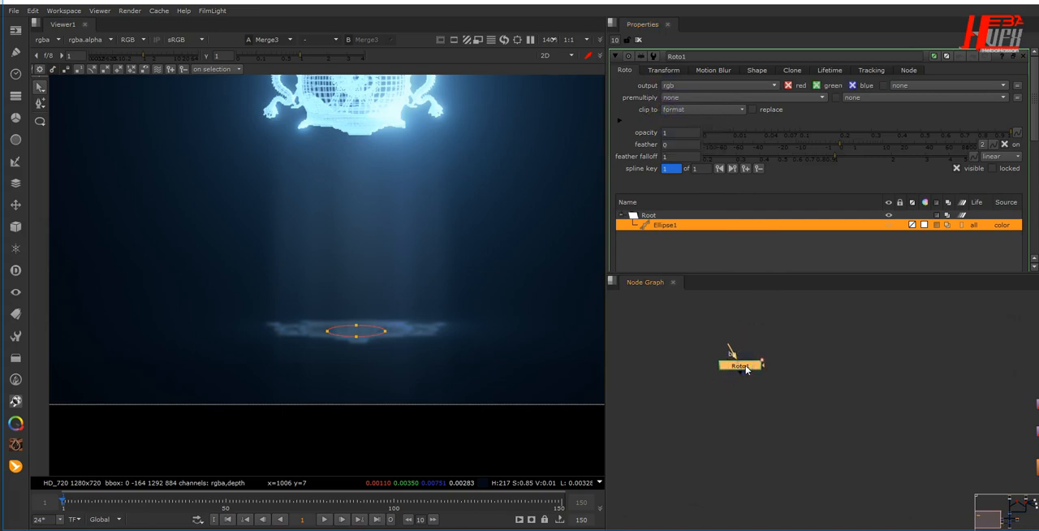
key(g)
drag(744, 385, 743, 390)
key(1)
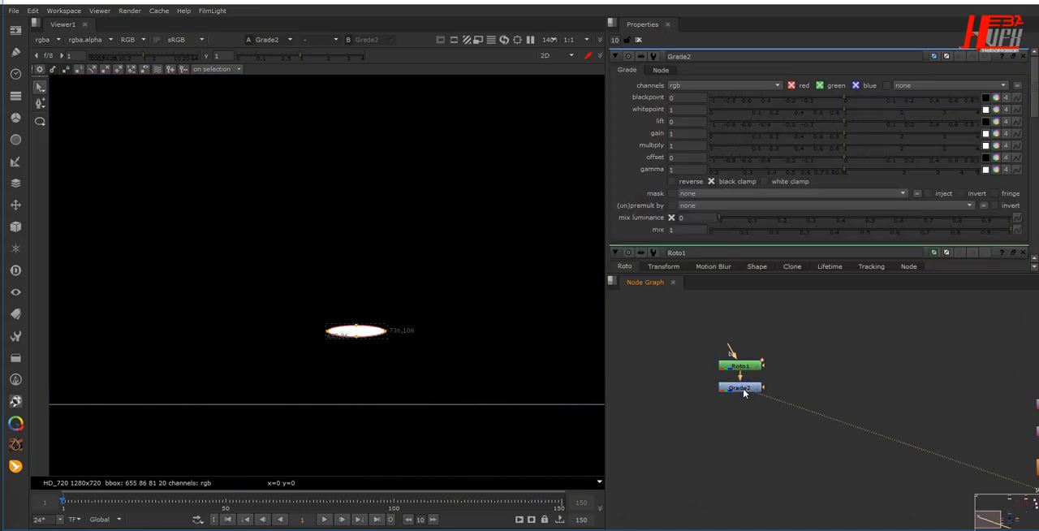
- Split the Grade's multiply into separate channels, setting red to 0.45 and blue to 2.5, and space the node slightly further below Roto1
click(995, 146)
click(697, 159)
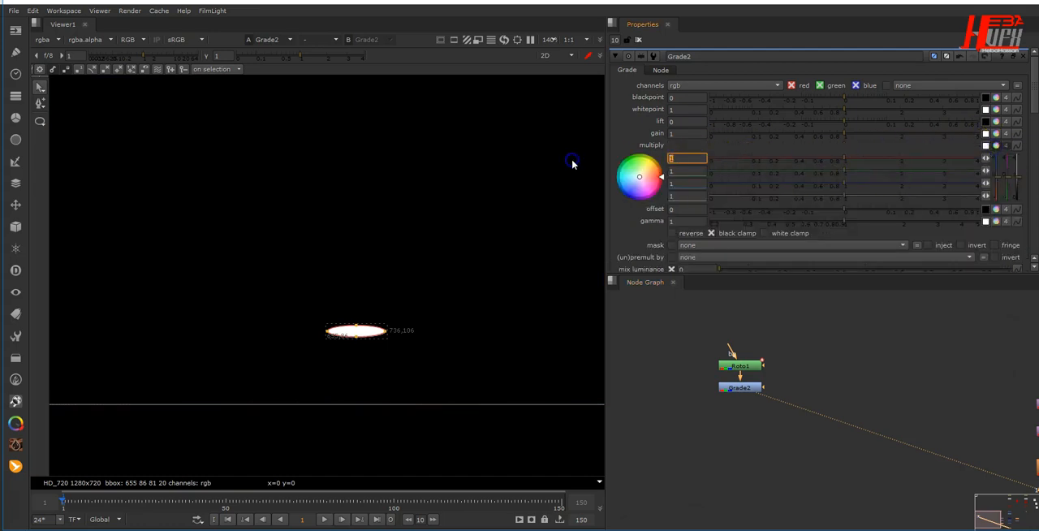
text(0.45)
key(Return)
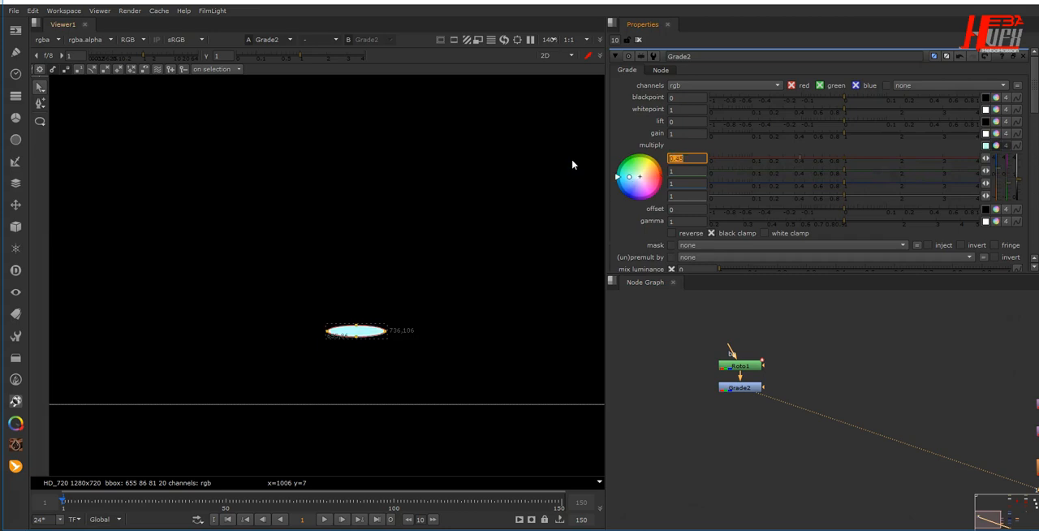
click(690, 182)
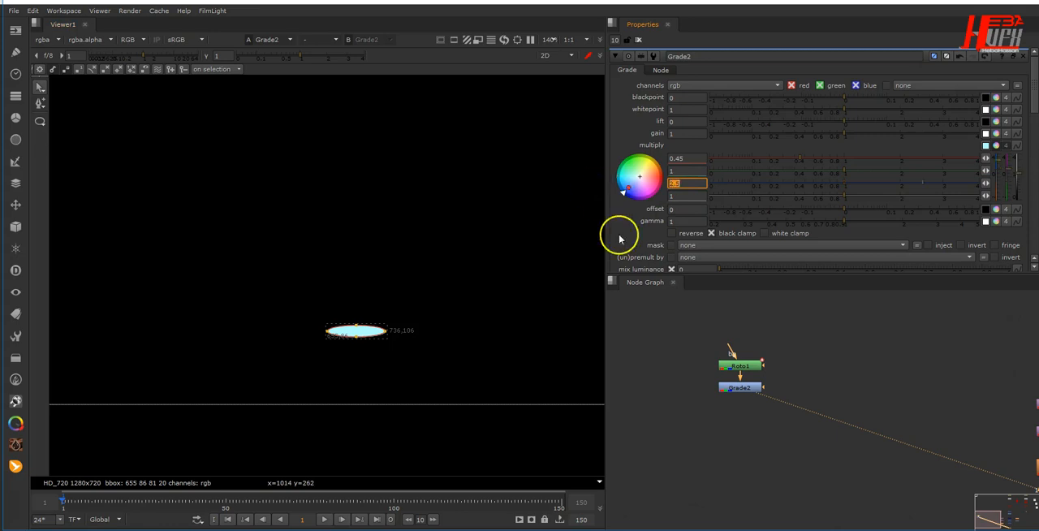
drag(745, 388, 745, 395)
click(777, 447)
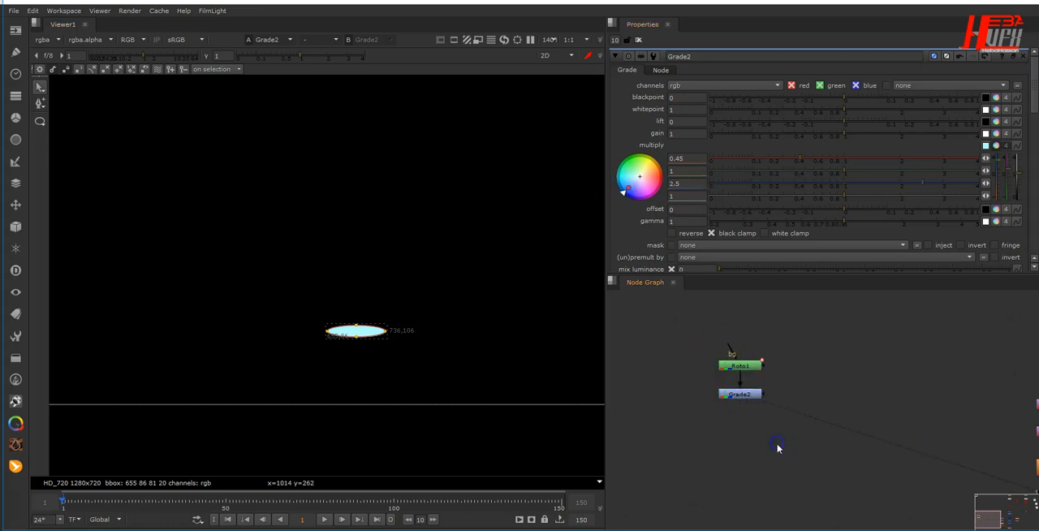
- Add a VolumeRays node after Grade2 and place it below that node in the tree
click(734, 394)
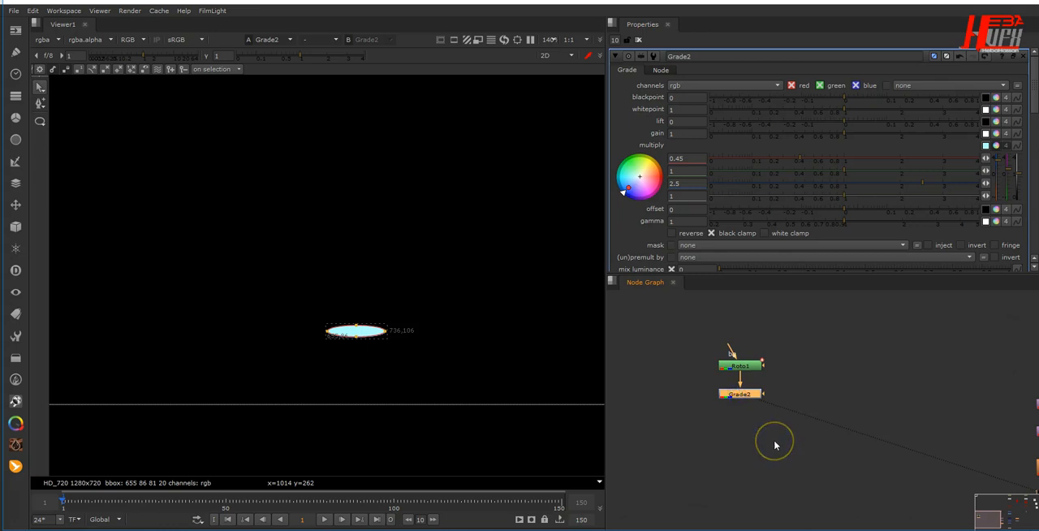
key(Tab)
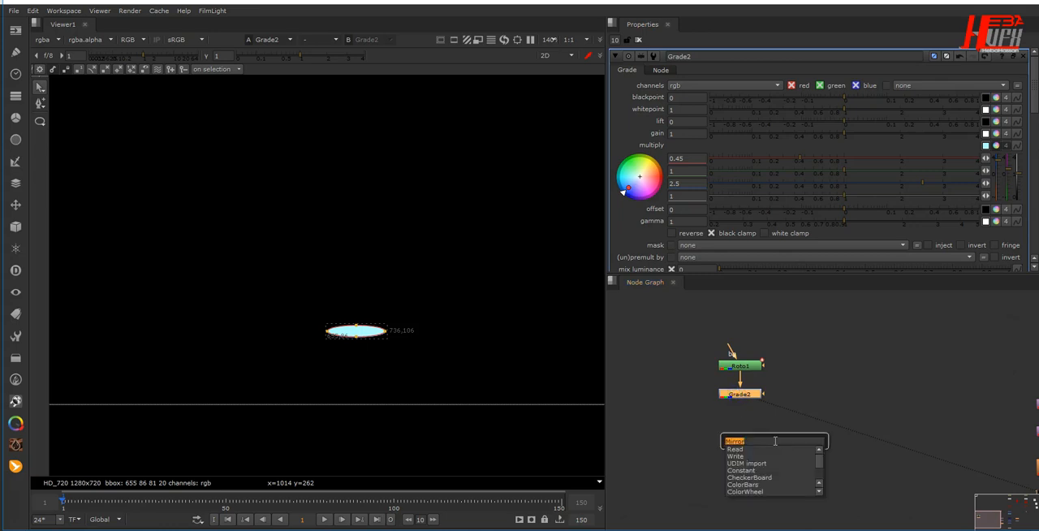
text(v)
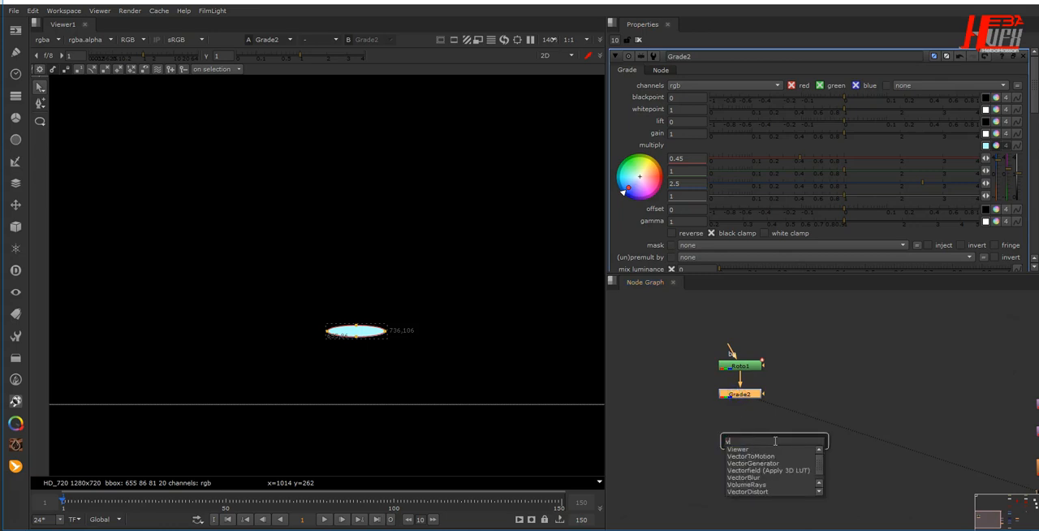
text(ol)
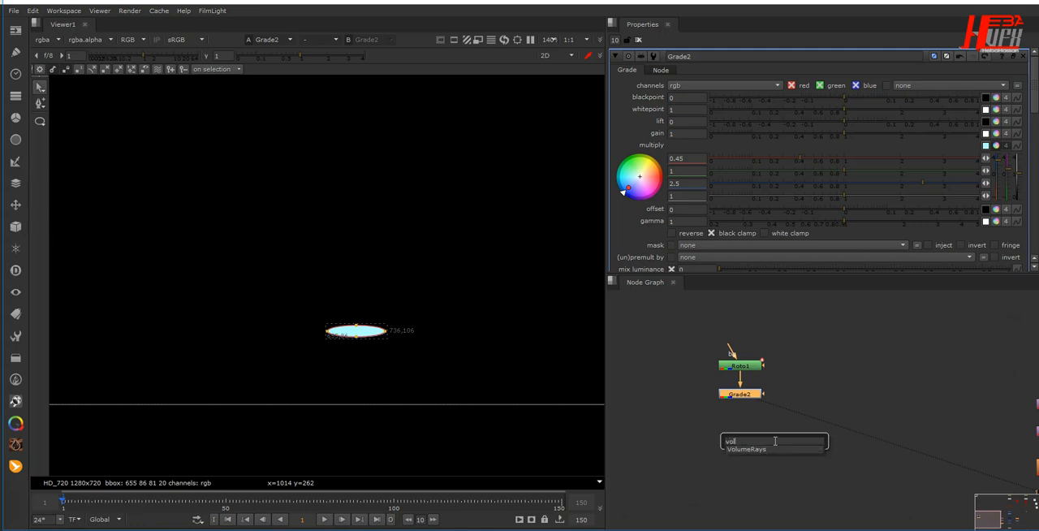
key(Down)
key(Return)
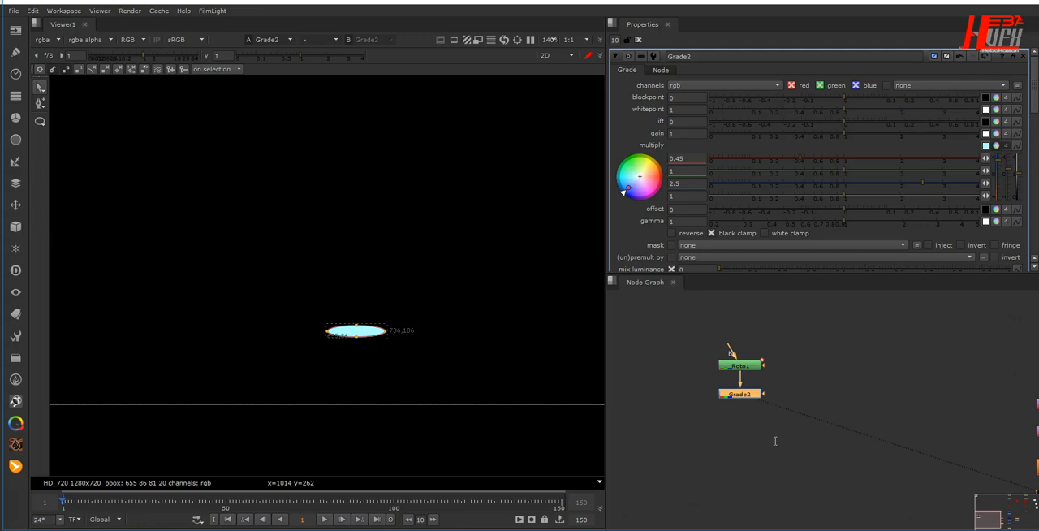
drag(747, 410, 751, 435)
- Move the volume rays' centre onto the flat ellipse, at about x 694, y 96
scroll(340, 347, down, 5)
drag(157, 353, 331, 349)
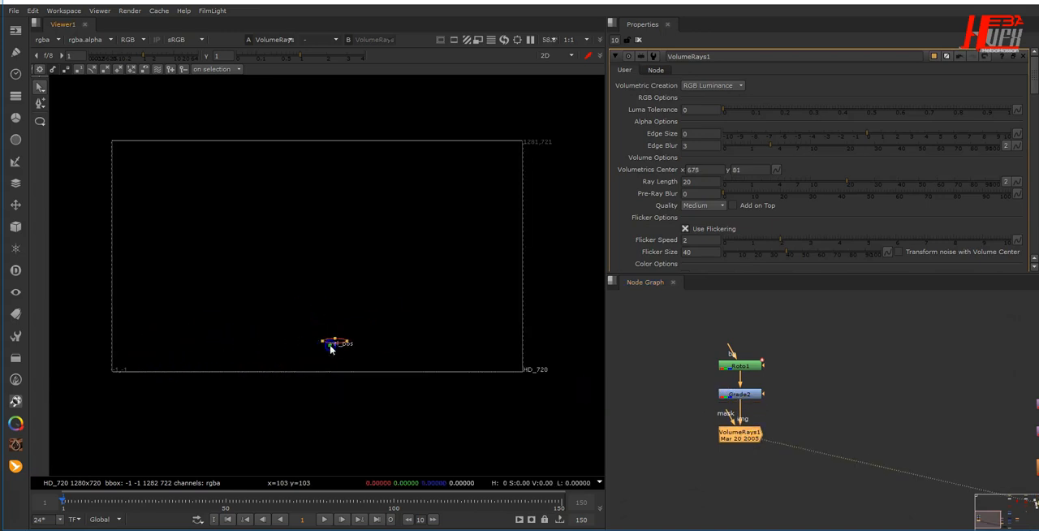
scroll(329, 344, up, 6)
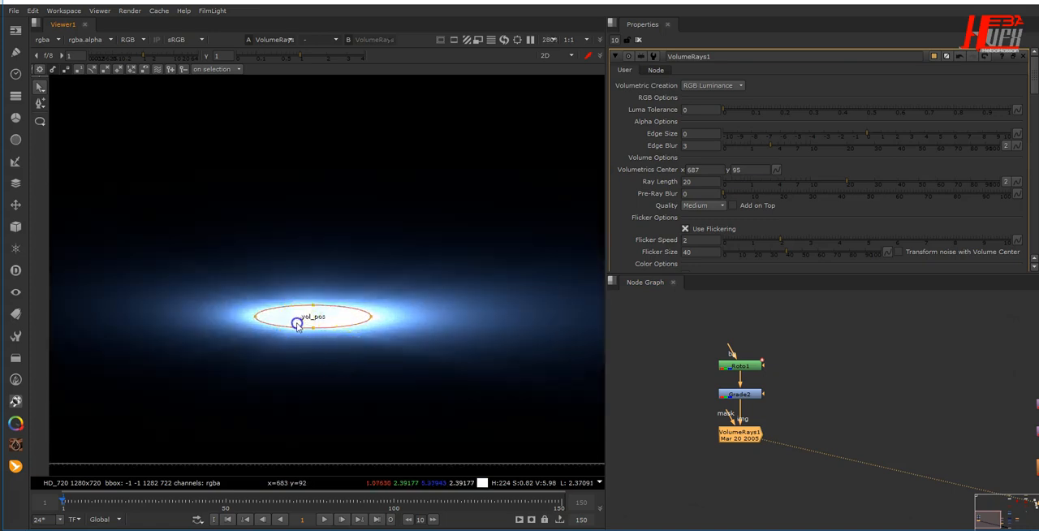
drag(304, 321, 317, 319)
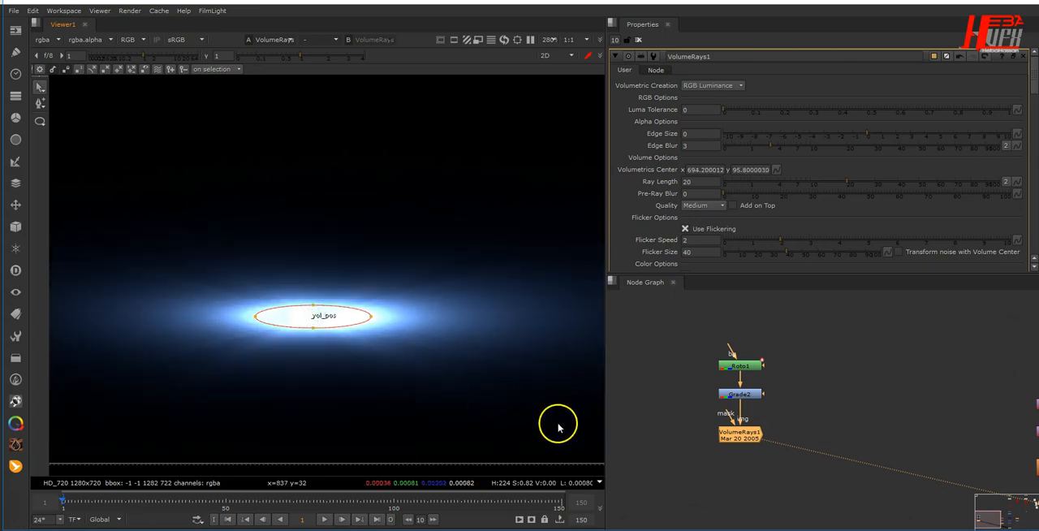
- Add a ColorCorrect node after VolumeRays1 and space it evenly below in the node column
drag(746, 441, 746, 436)
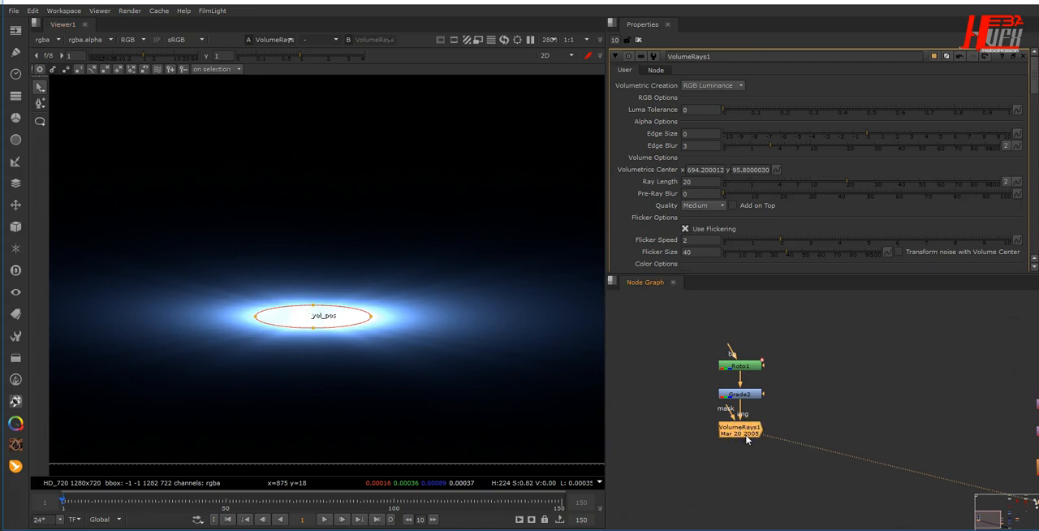
key(c)
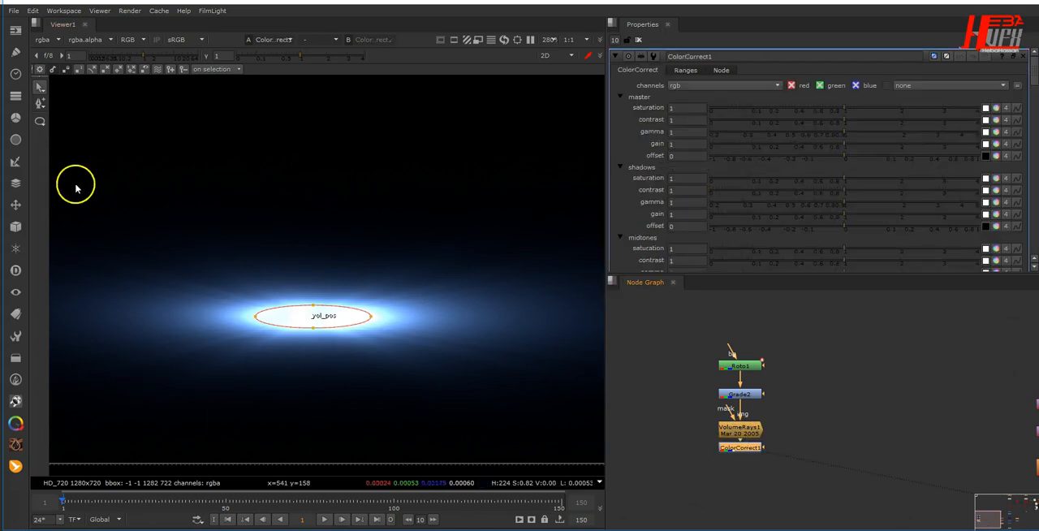
drag(740, 447, 741, 459)
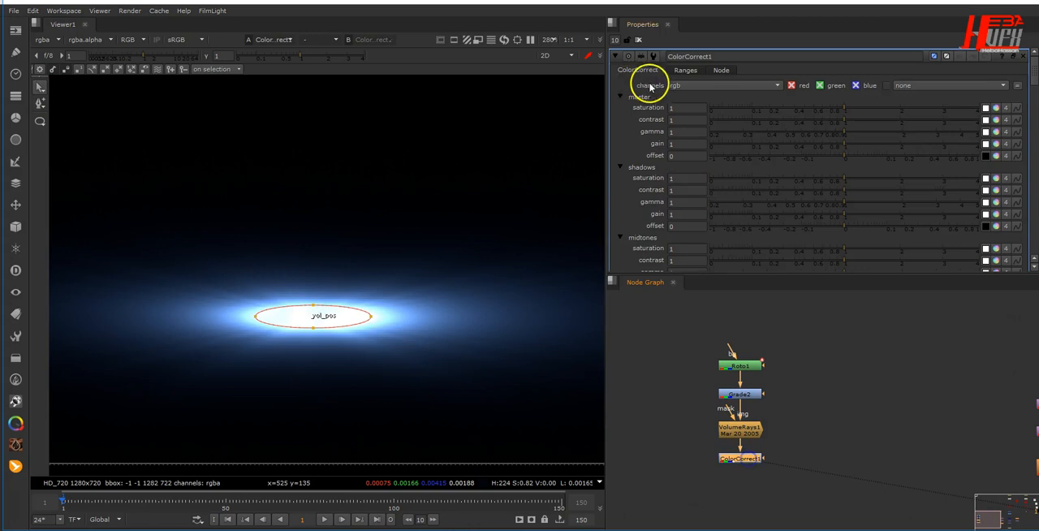
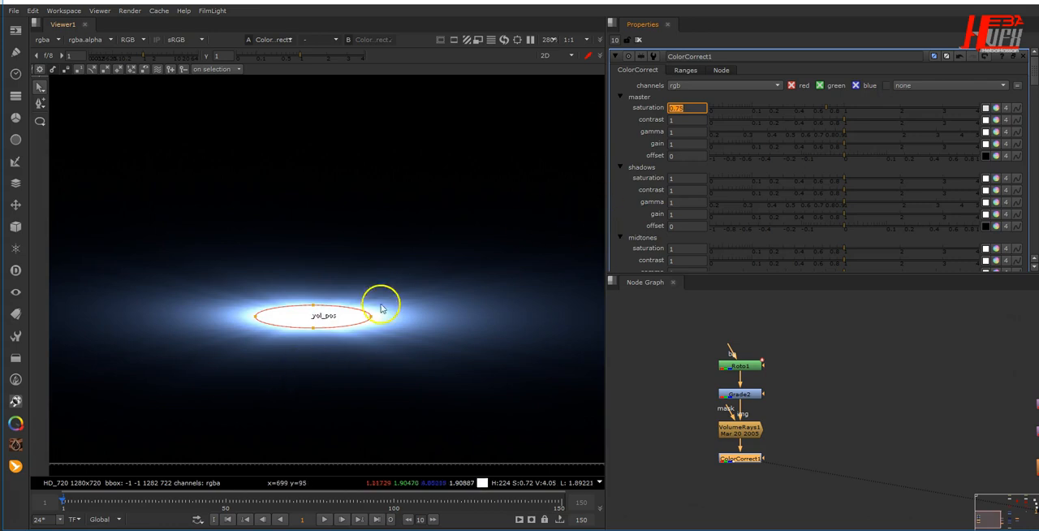
- Lower the ColorCorrect node's master gain to 0.1
scroll(378, 376, down, 3)
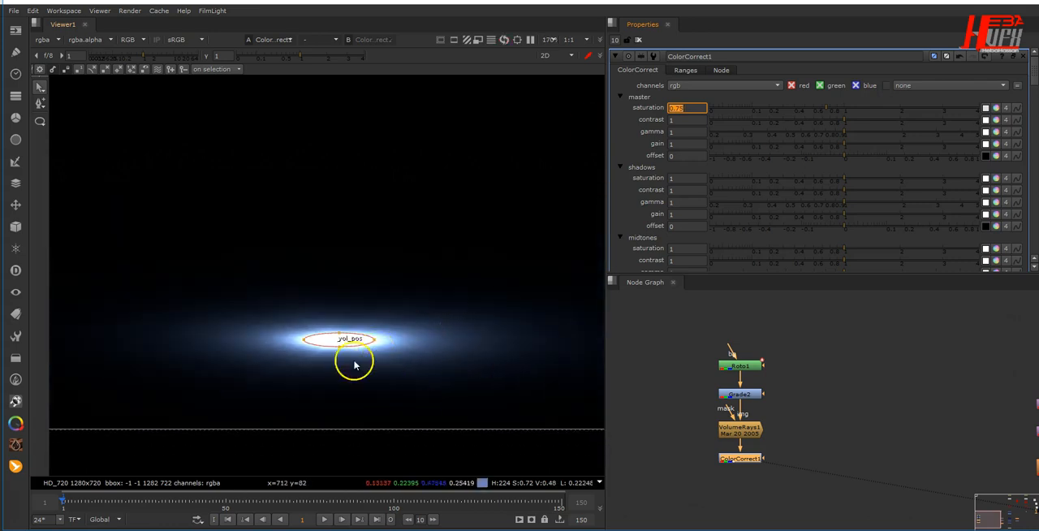
click(686, 144)
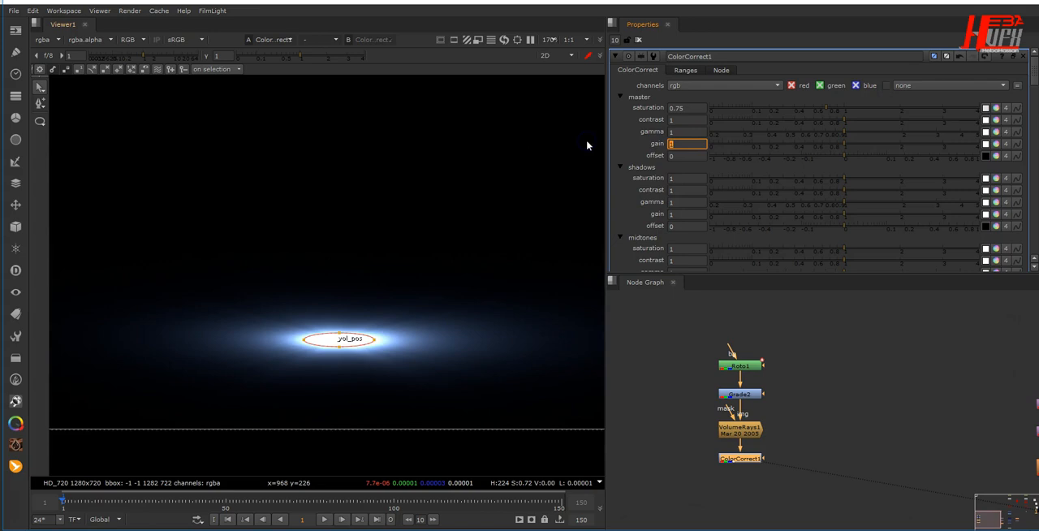
text(0.1)
key(Return)
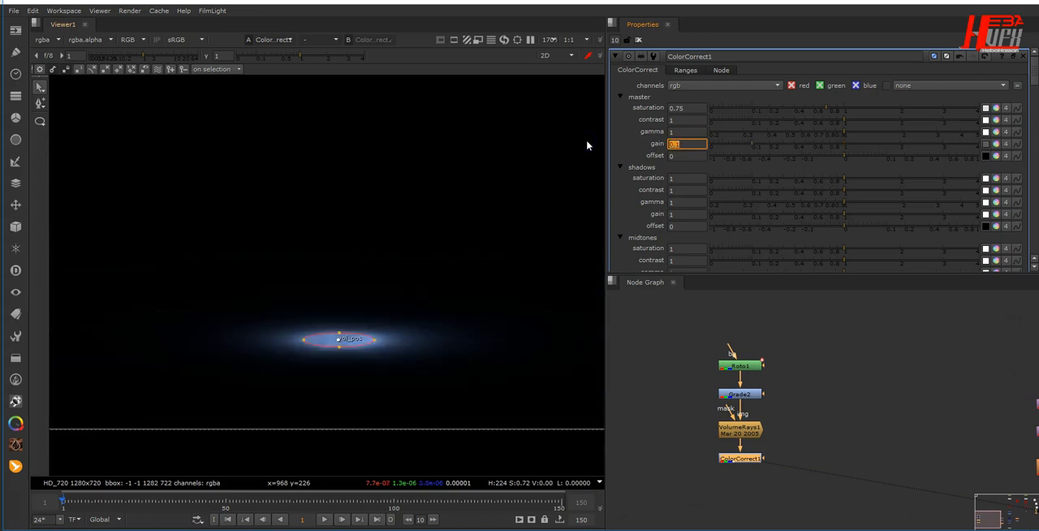
scroll(336, 382, up, 1)
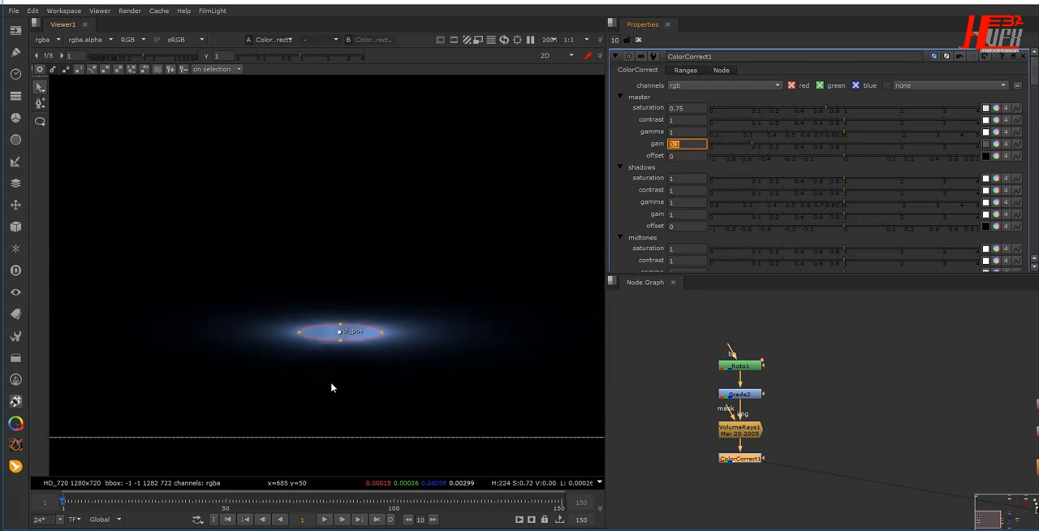
- Add a second VolumeRays node fed by Grade2, shift VolumeRays1 and ColorCorrect1 aside, and view the new node
click(674, 369)
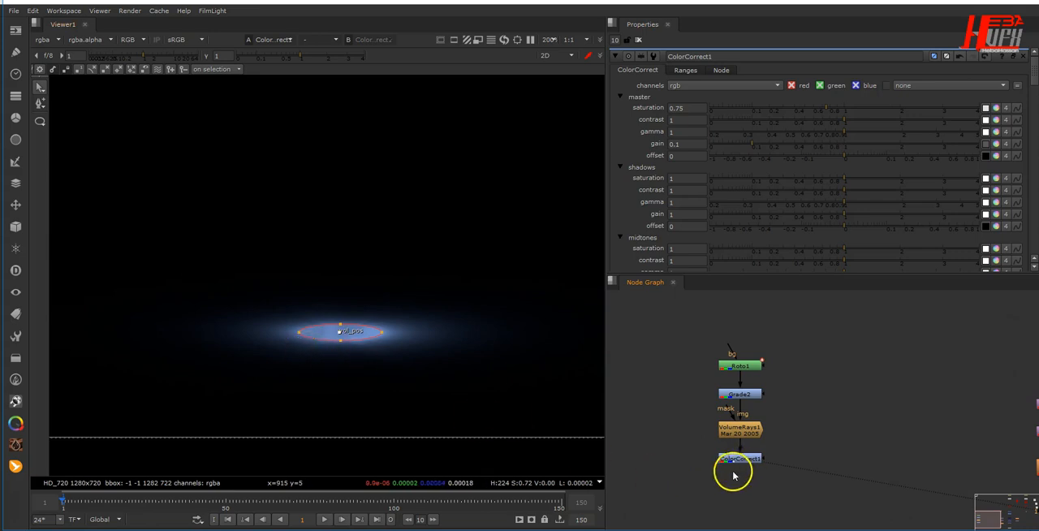
middle_drag(733, 476, 837, 462)
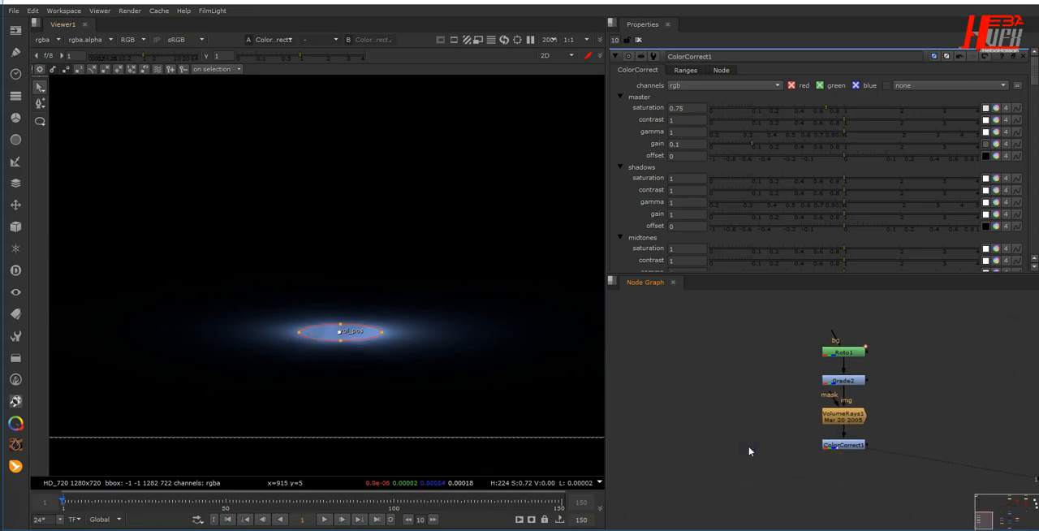
key(Tab)
key(Return)
drag(800, 476, 1009, 417)
click(898, 448)
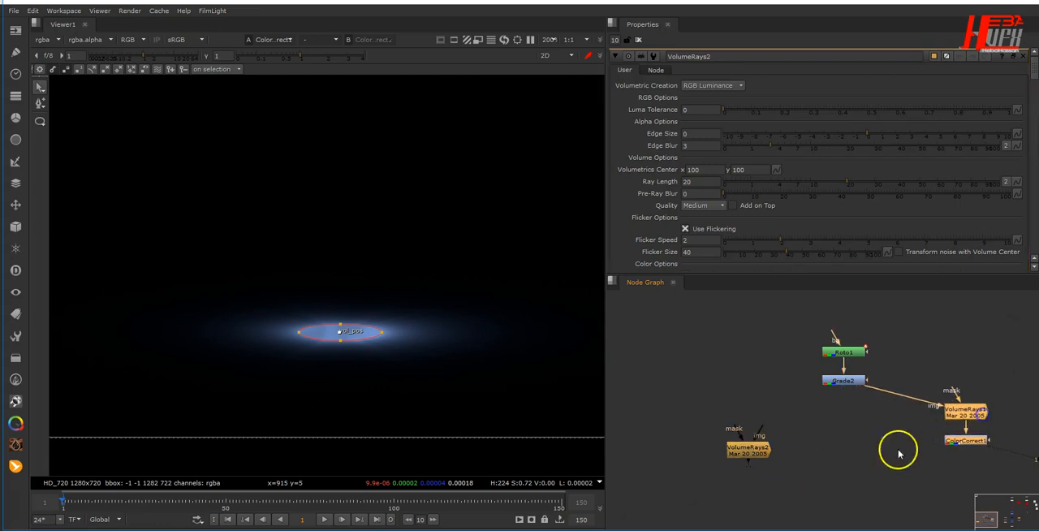
drag(746, 448, 850, 383)
key(1)
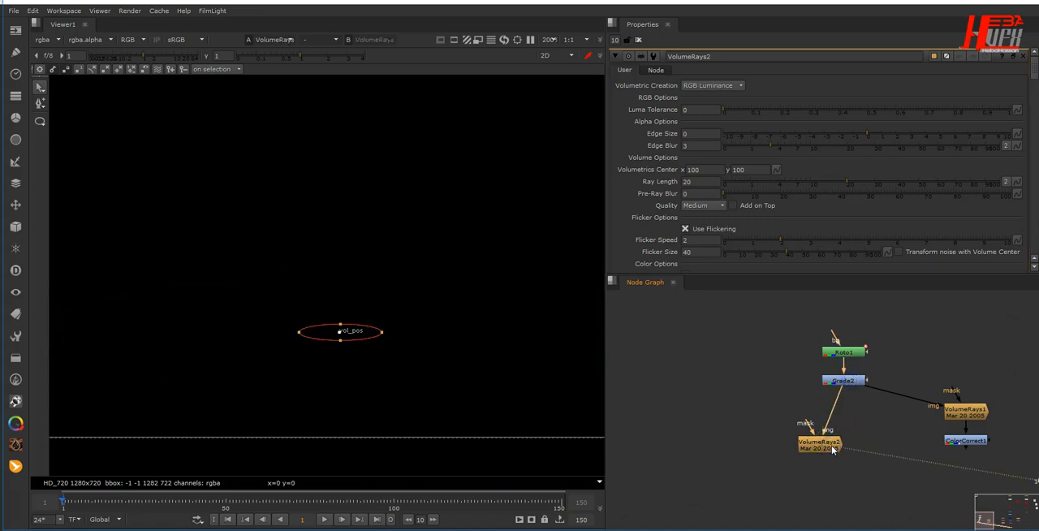
- Move VolumeRays2's centre below the ellipse, at about x 692, y -43, so the rays shoot upward
scroll(223, 361, down, 4)
middle_drag(254, 364, 382, 357)
drag(152, 341, 424, 411)
middle_drag(411, 337, 361, 362)
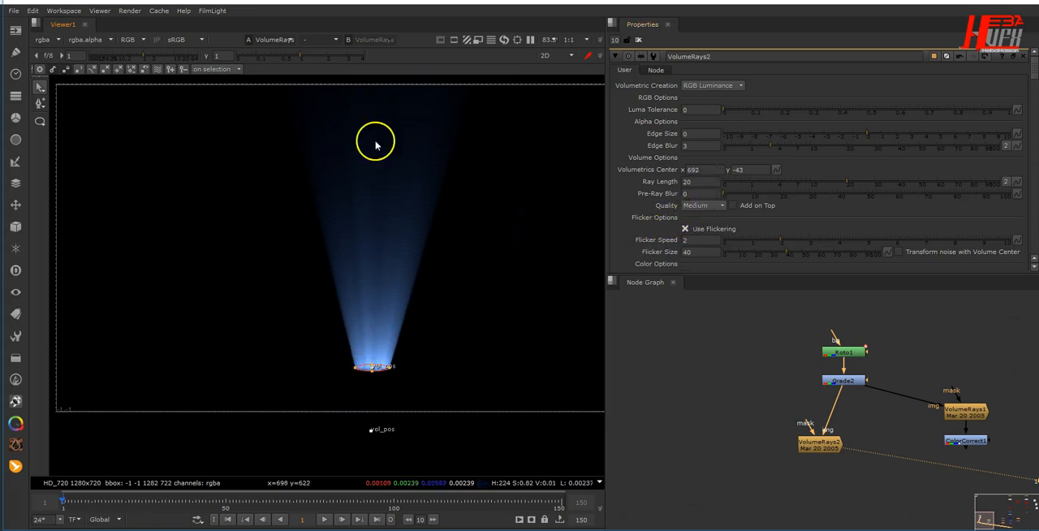
- Set VolumeRays2's ray length to 10 and its quality to Very High
double_click(700, 182)
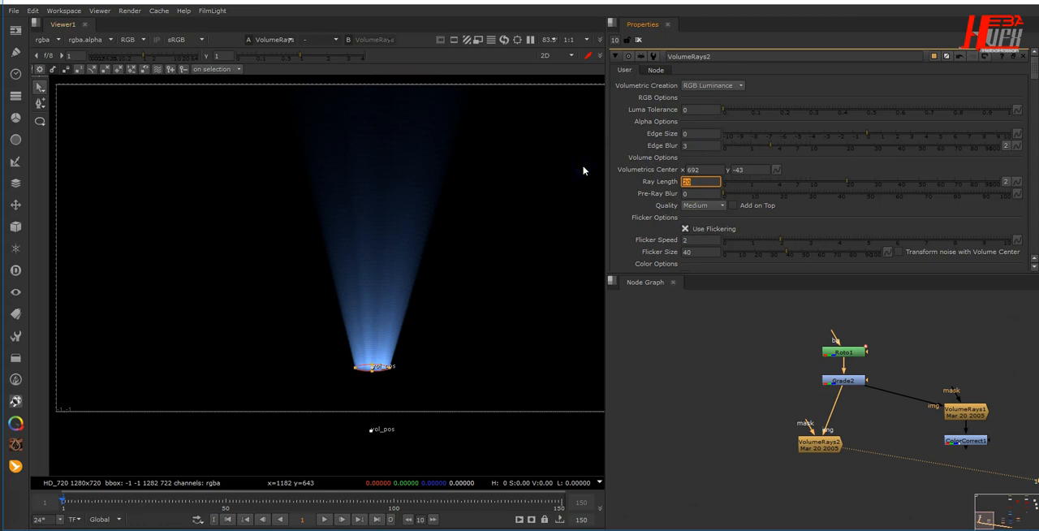
key(Return)
click(705, 206)
click(711, 227)
- Add a Blur node of size 9 after VolumeRays2 and space it slightly further below
middle_drag(819, 491, 780, 429)
click(820, 444)
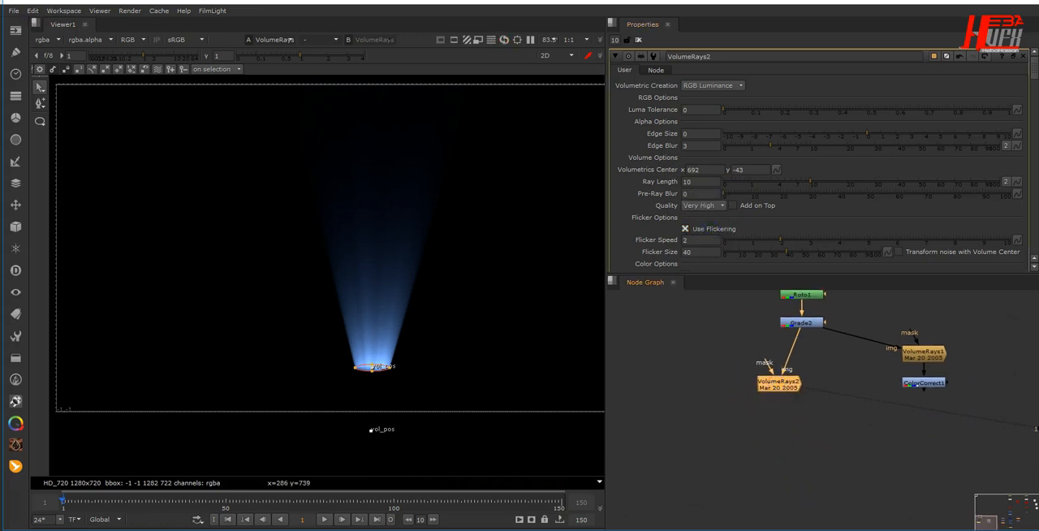
key(b)
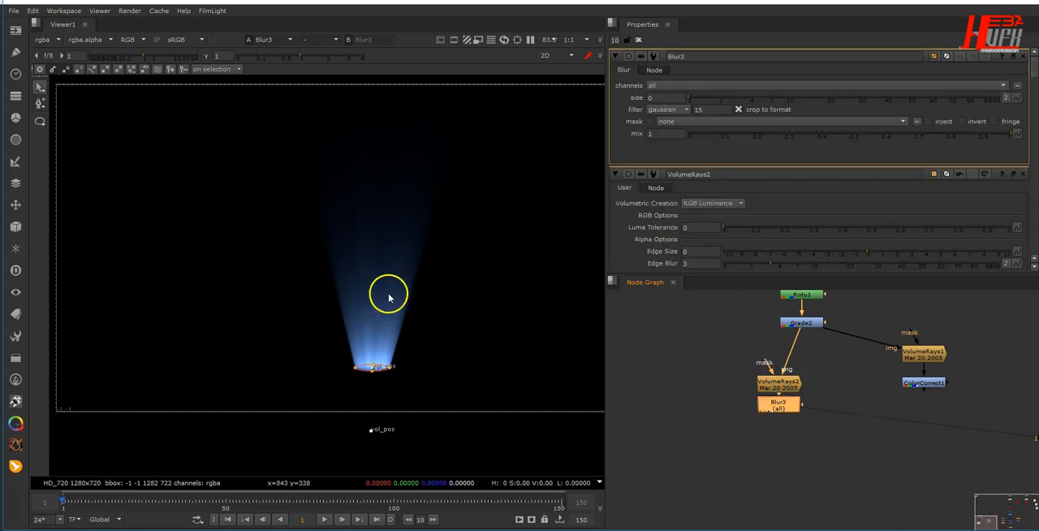
click(659, 97)
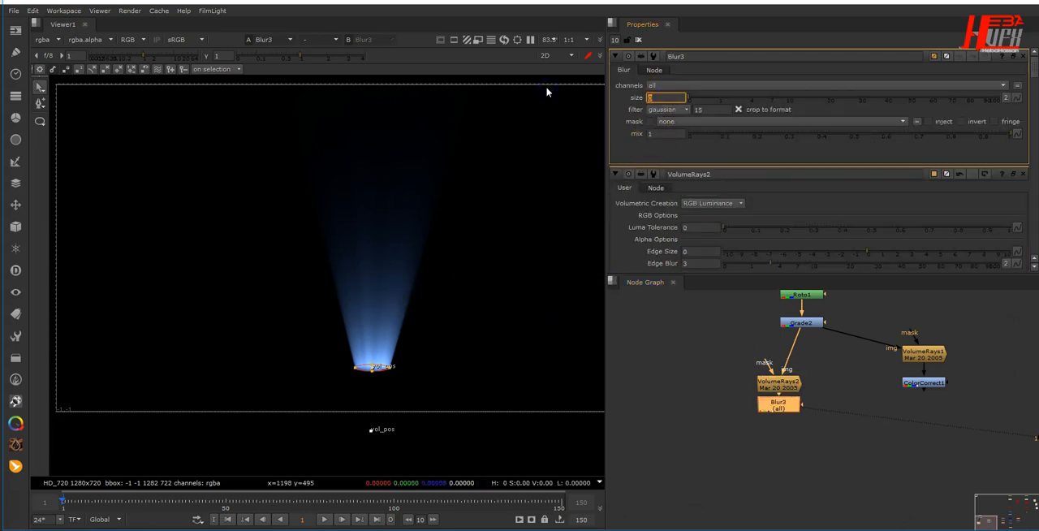
text(8)
key(Return)
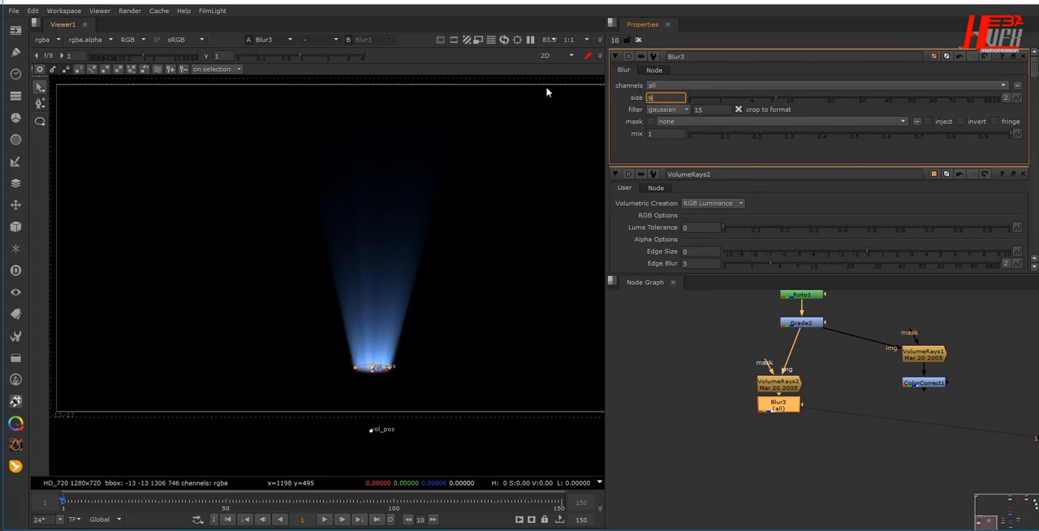
text(9)
key(Return)
drag(766, 399, 774, 420)
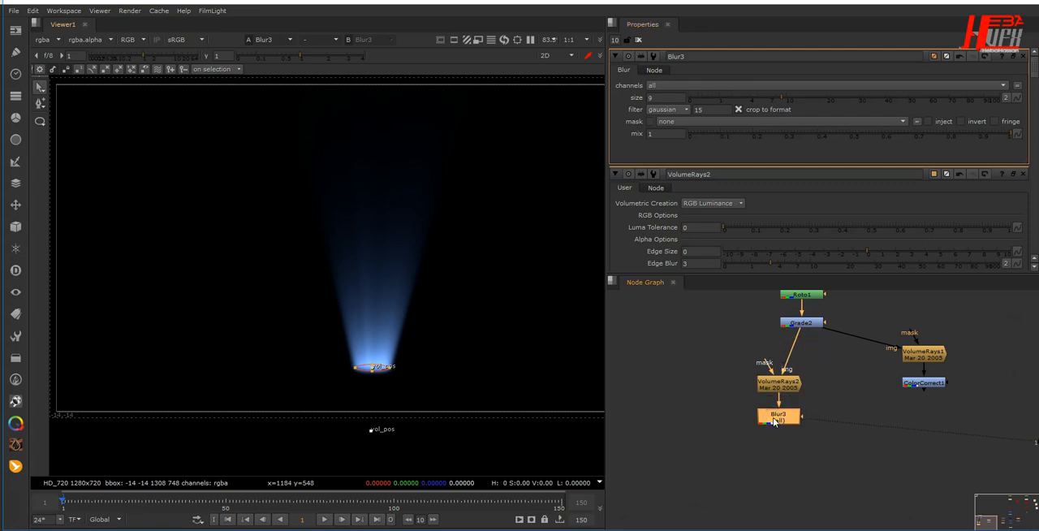
- Merge Blur3 as input A with ColorCorrect1 as input B using the plus operation, and align the nodes
key(m)
drag(843, 424, 792, 473)
mouse_move(923, 385)
mouse_down()
mouse_move(932, 468)
mouse_move(930, 390)
mouse_move(924, 395)
mouse_up()
click(796, 472)
drag(797, 471, 944, 441)
drag(934, 398, 930, 393)
drag(781, 420, 784, 447)
click(917, 445)
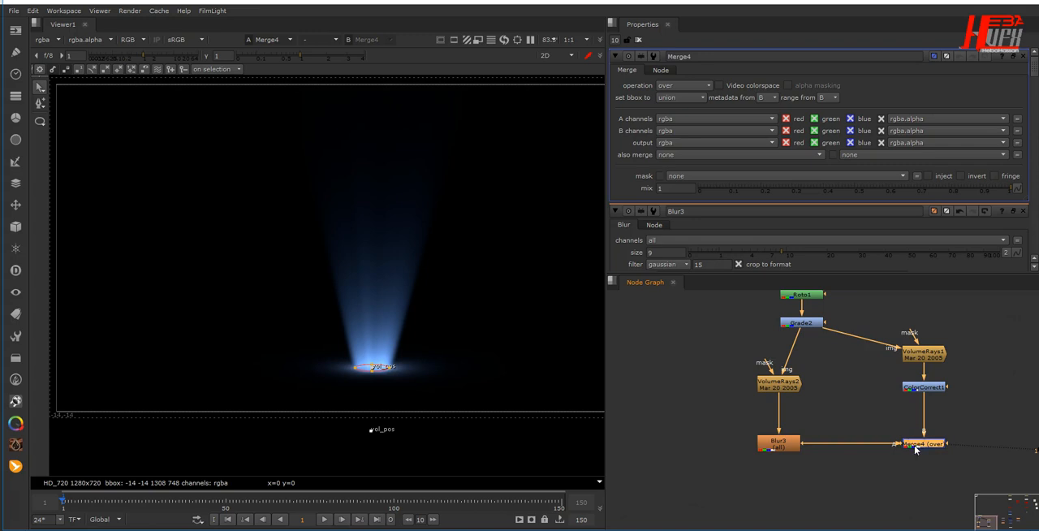
click(684, 85)
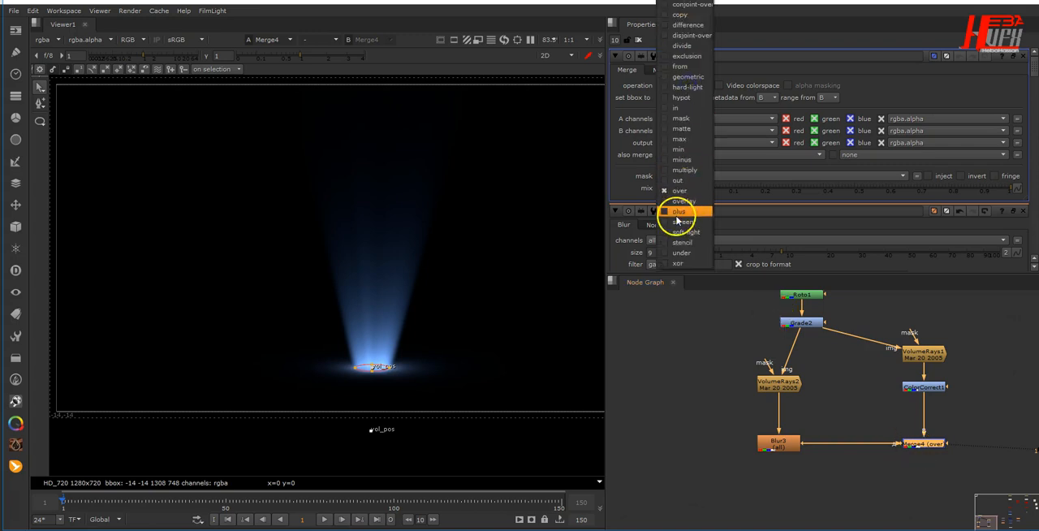
click(677, 212)
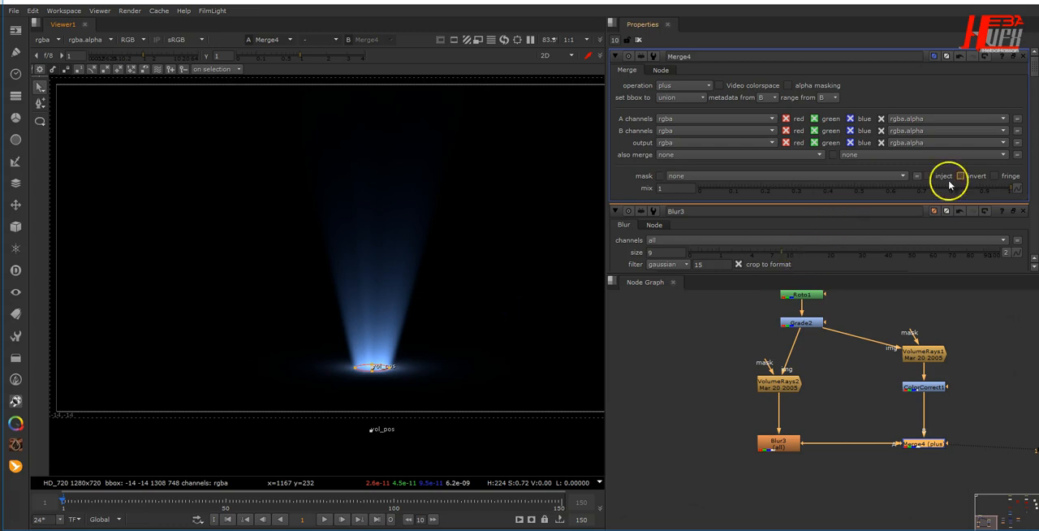
- Close the property panels below Merge4 and limit the number of open panels to 1
click(1024, 211)
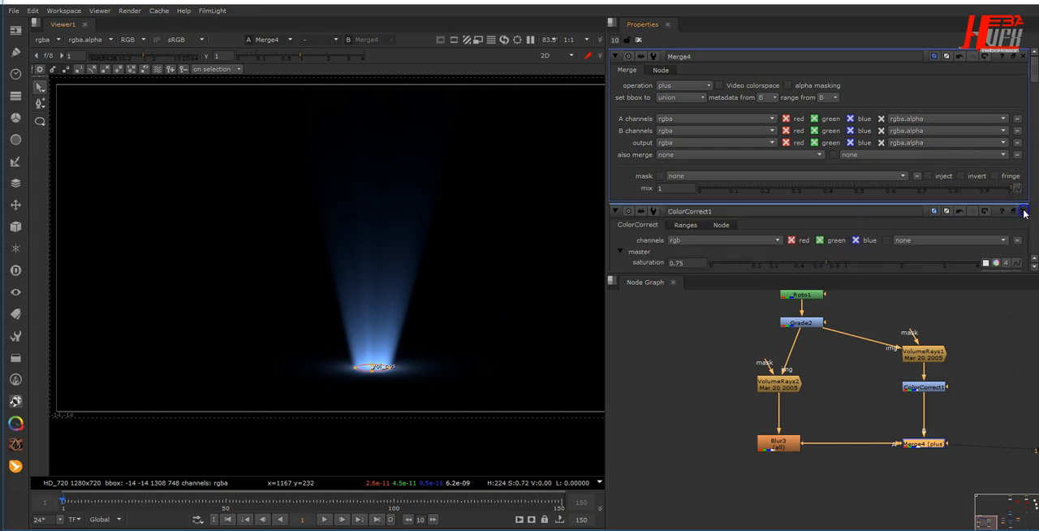
click(1024, 211)
click(1024, 211)
click(1024, 211)
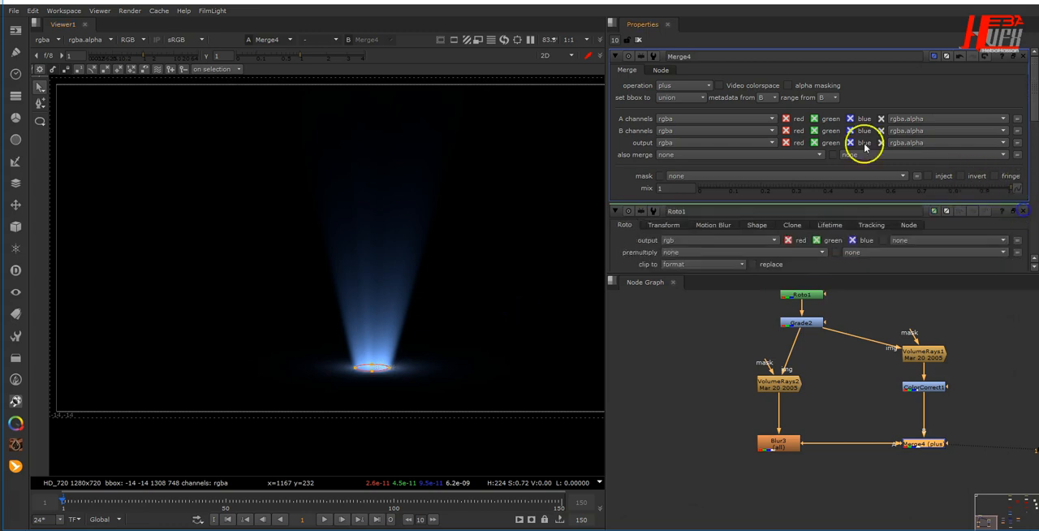
text(1)
key(Return)
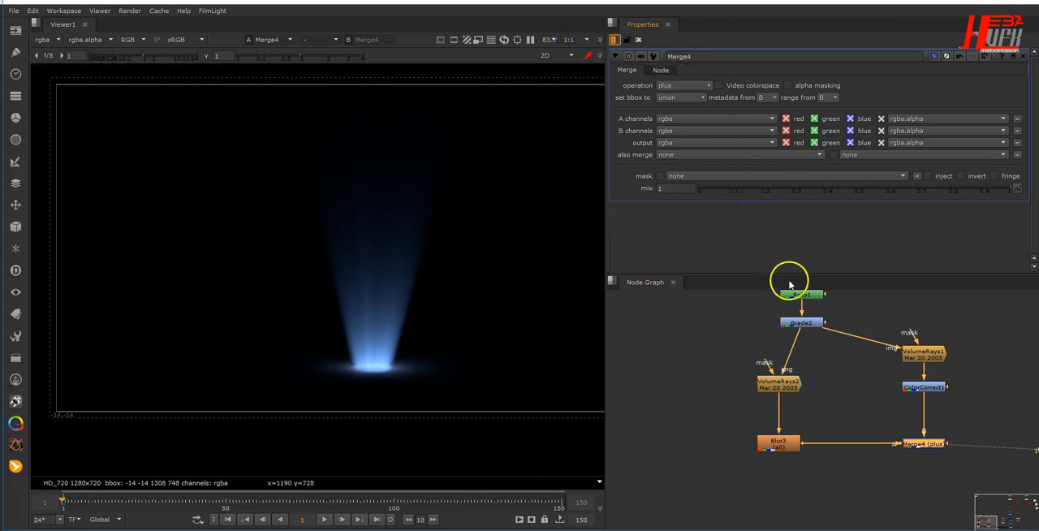
- Lower Merge4's mix to 0.7 and deselect the node
drag(887, 194, 862, 194)
drag(890, 195, 930, 195)
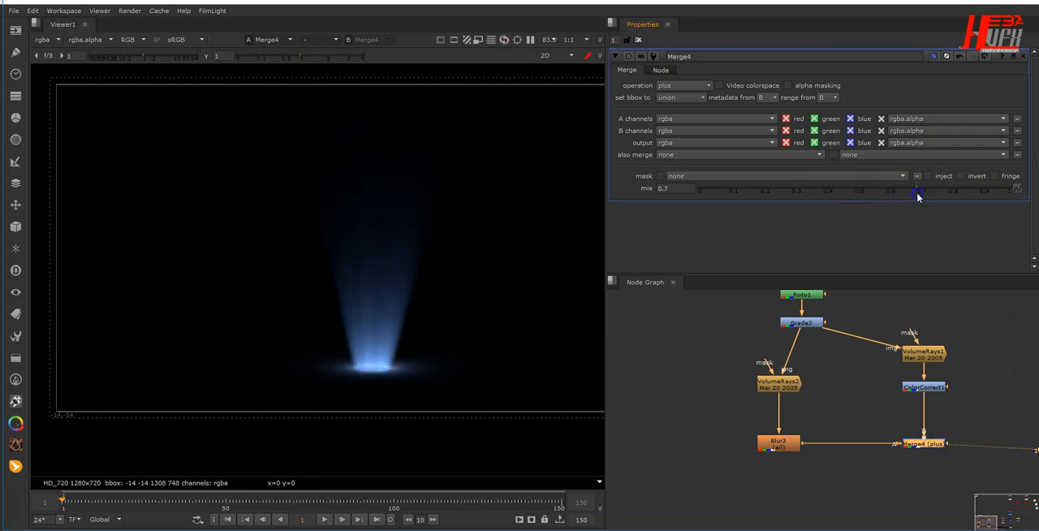
drag(791, 410, 715, 407)
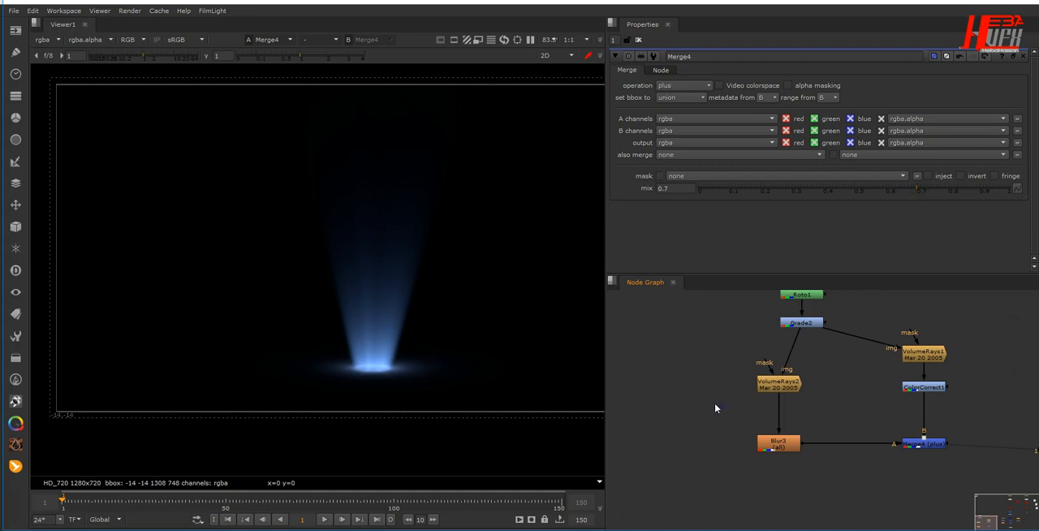
- Add a third VolumeRays node fed by Grade2 and place it beside VolumeRays2
key(Tab)
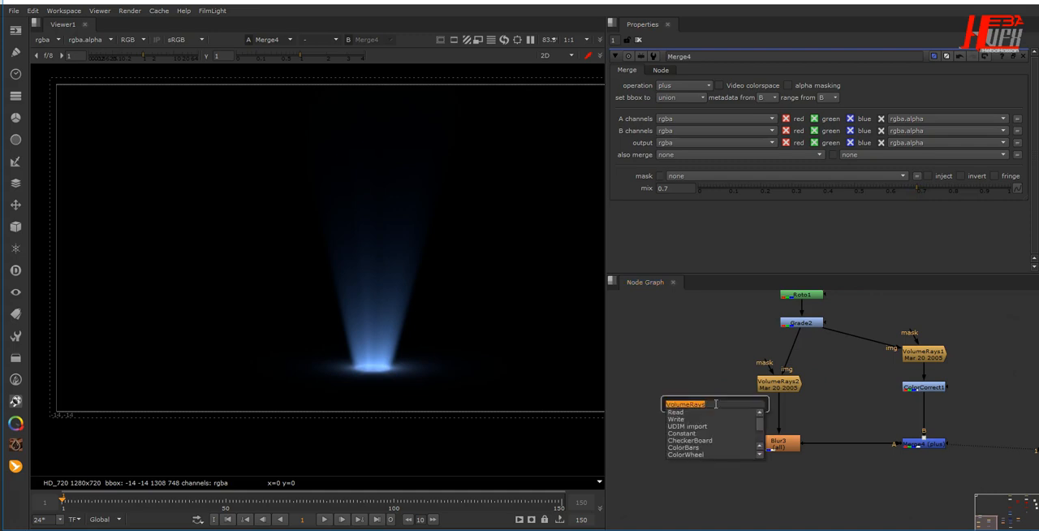
key(Return)
drag(717, 407, 805, 323)
drag(680, 397, 669, 400)
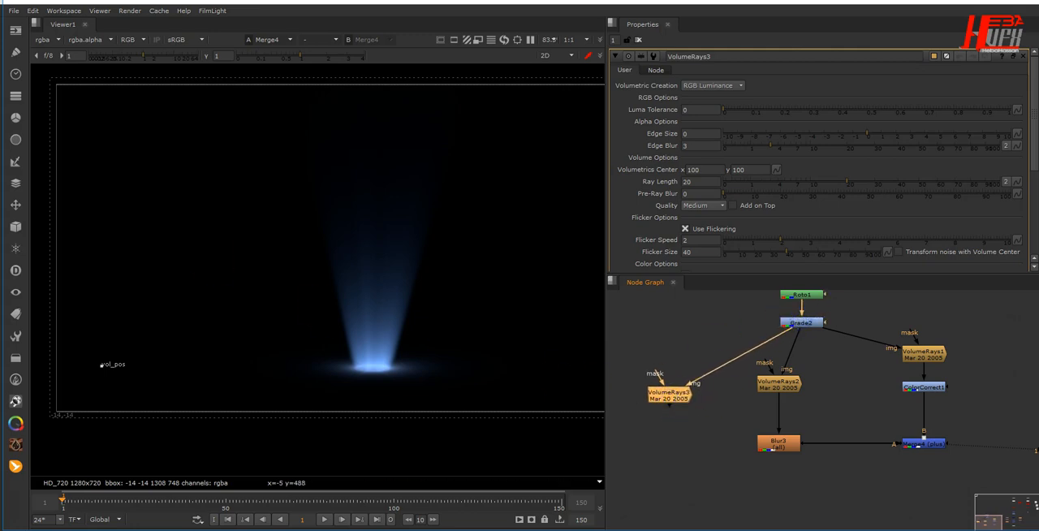
key(t)
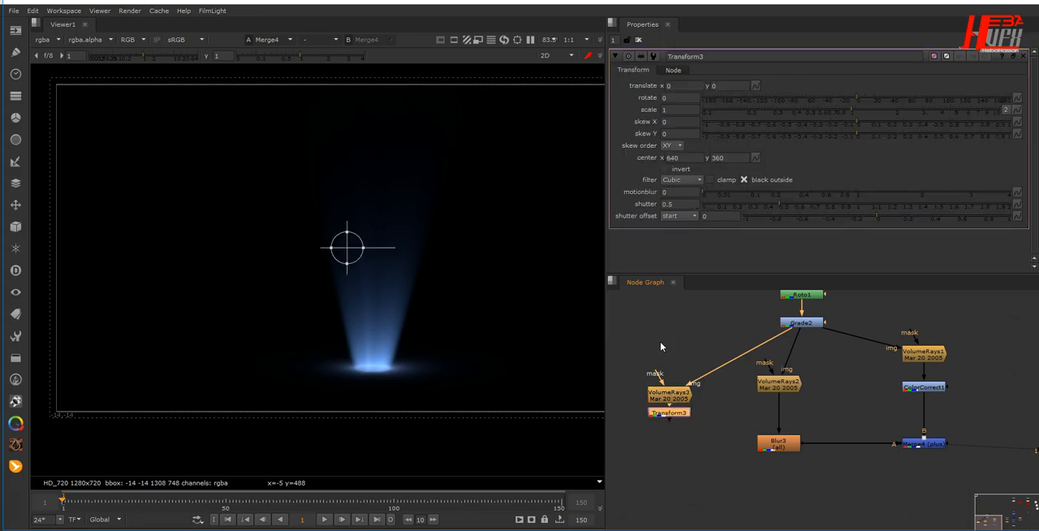
click(672, 408)
key(Delete)
- Insert a Transform node between Grade2 and VolumeRays3, with VolumeRays3 spaced well below it
click(701, 344)
key(t)
drag(701, 344, 660, 363)
drag(673, 401, 668, 476)
click(669, 385)
drag(668, 365, 673, 377)
- Set Transform3's translate to x 13, y 6 and its scale width to 0.5
click(678, 87)
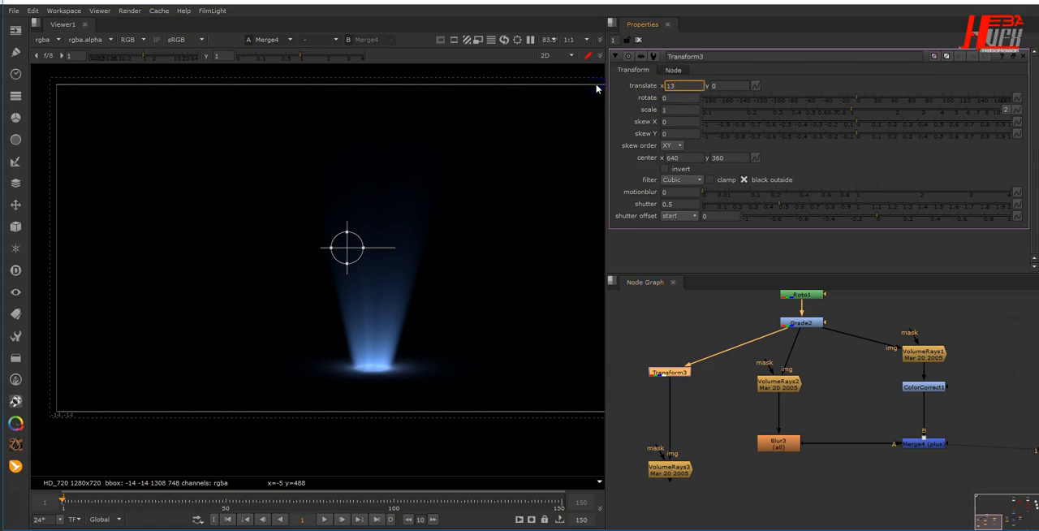
key(Tab)
key(Tab)
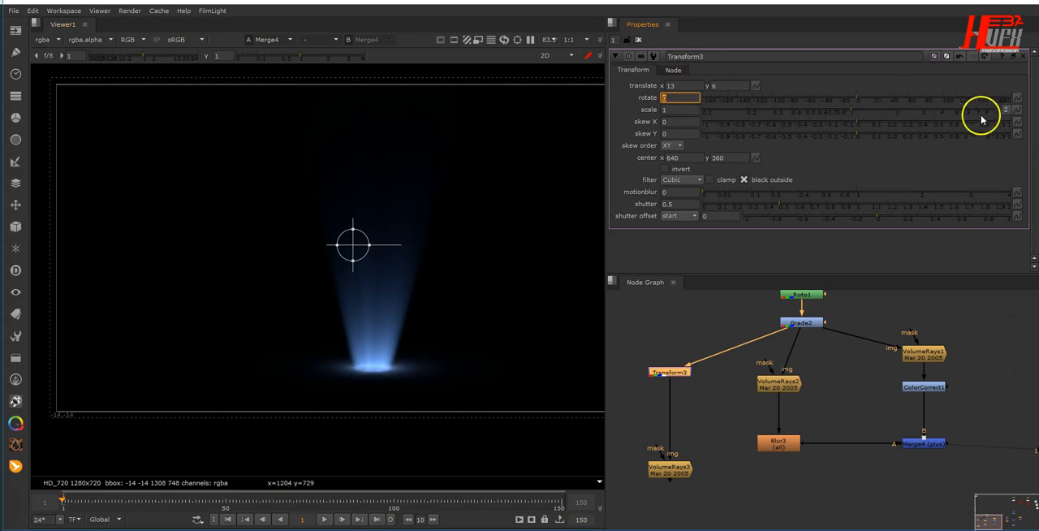
click(1006, 111)
click(684, 109)
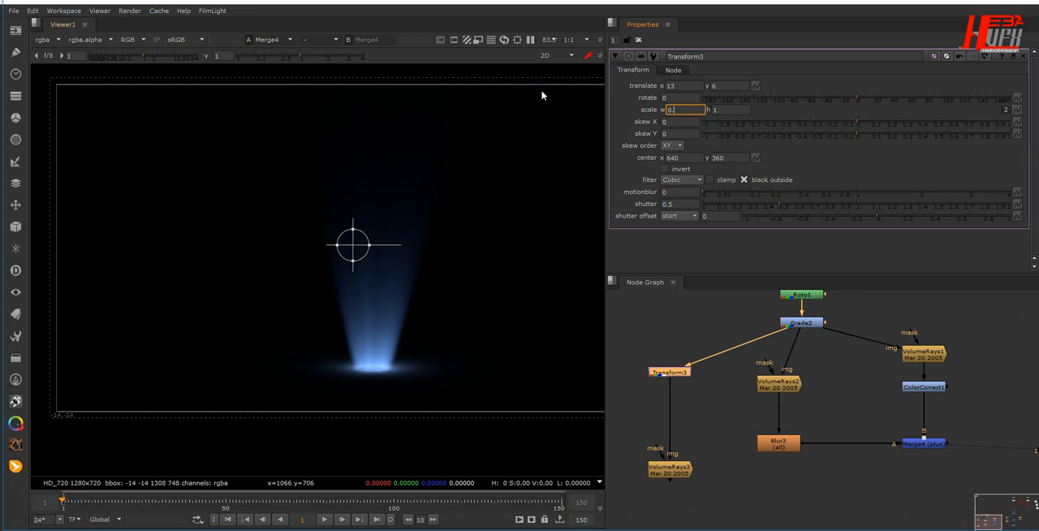
key(Return)
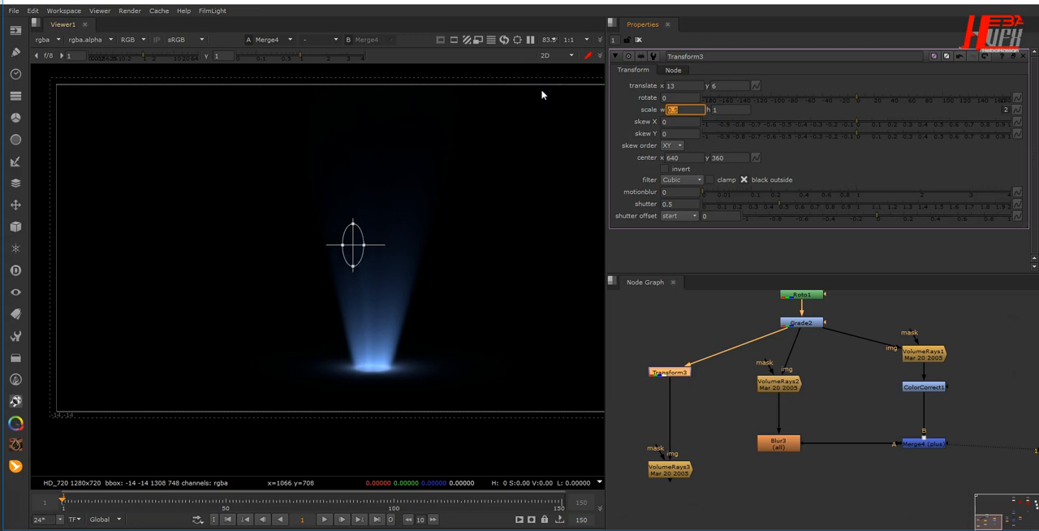
- View VolumeRays3 and move its centre below the light's base, at about x 678, y -16
click(673, 469)
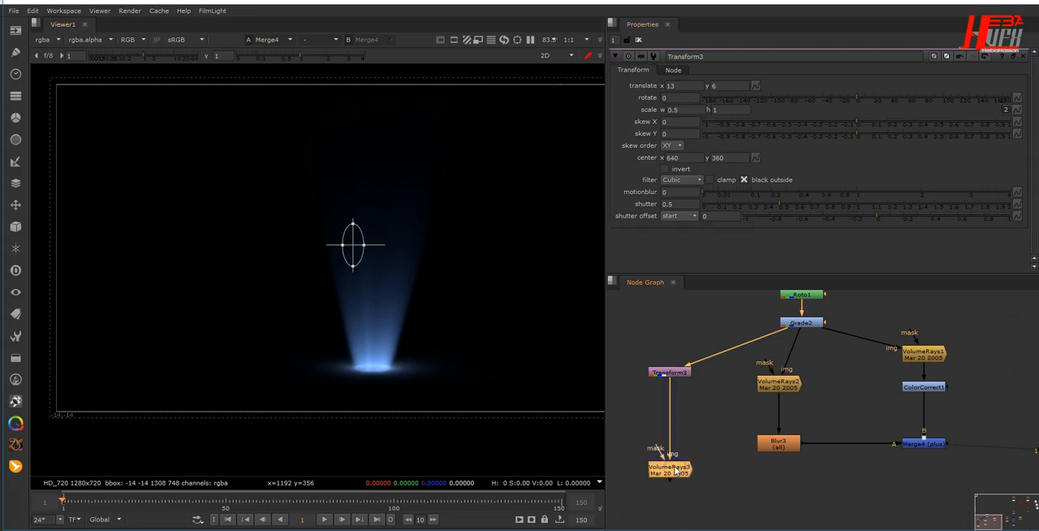
key(1)
double_click(667, 469)
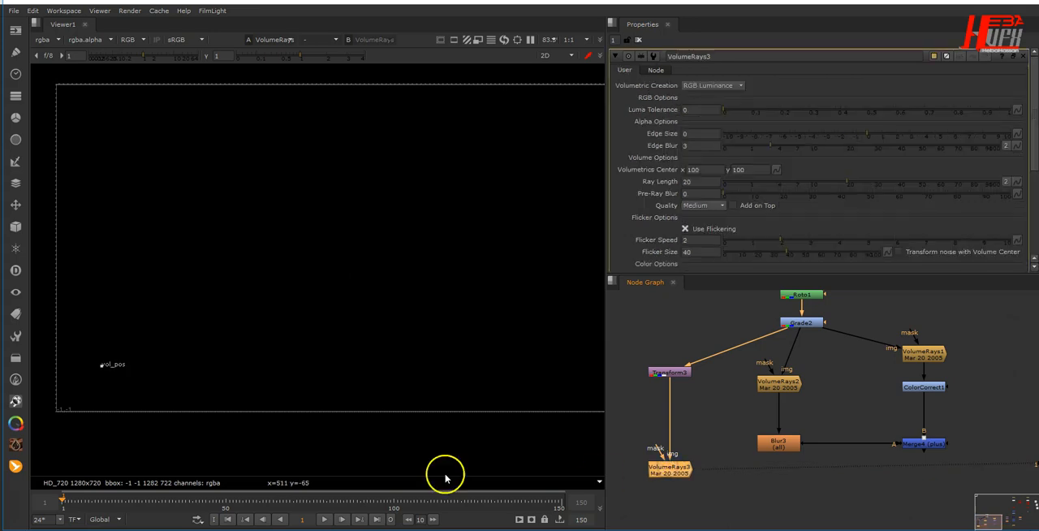
drag(105, 368, 350, 418)
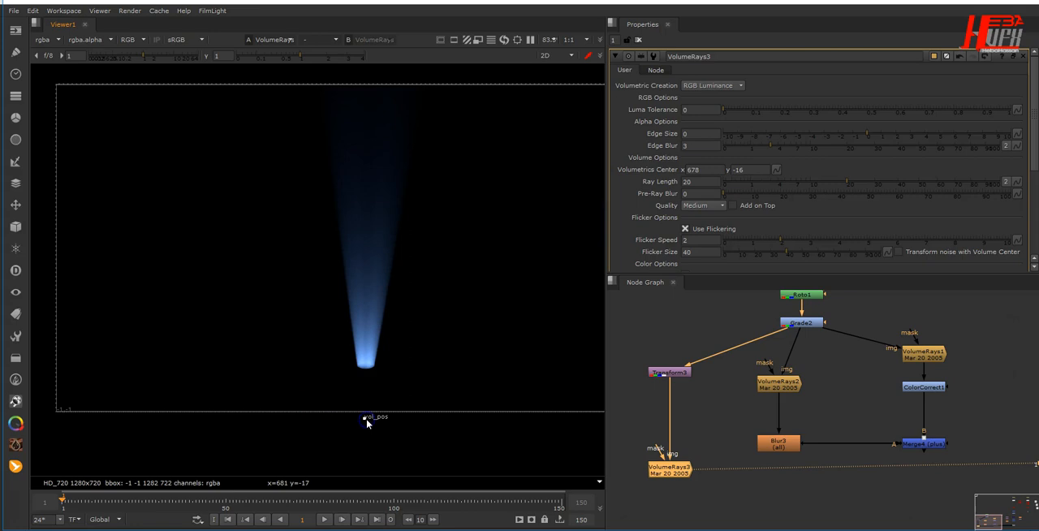
- Add a Merge node below Merge4 that puts VolumeRays3 as input A over Merge4
middle_drag(780, 464, 764, 393)
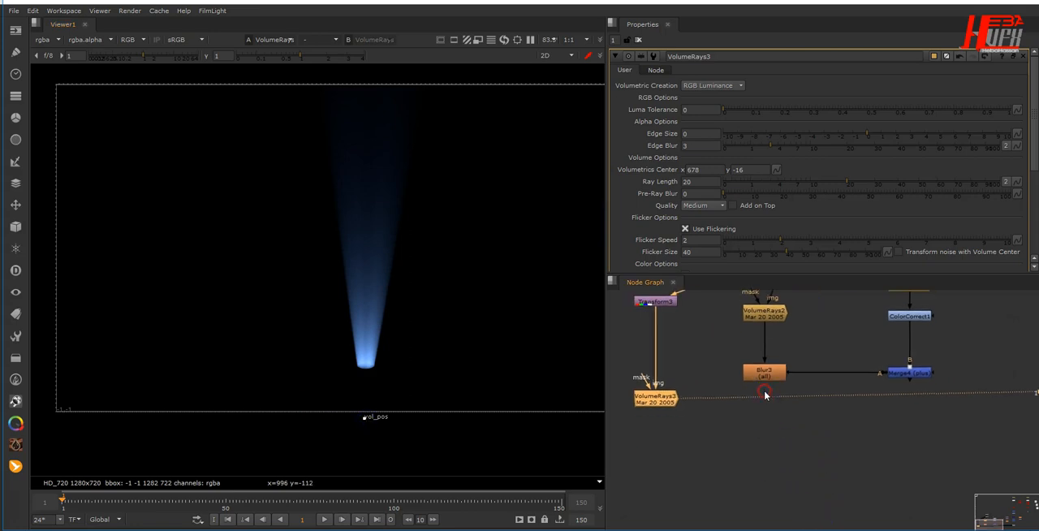
key(m)
drag(713, 379, 910, 373)
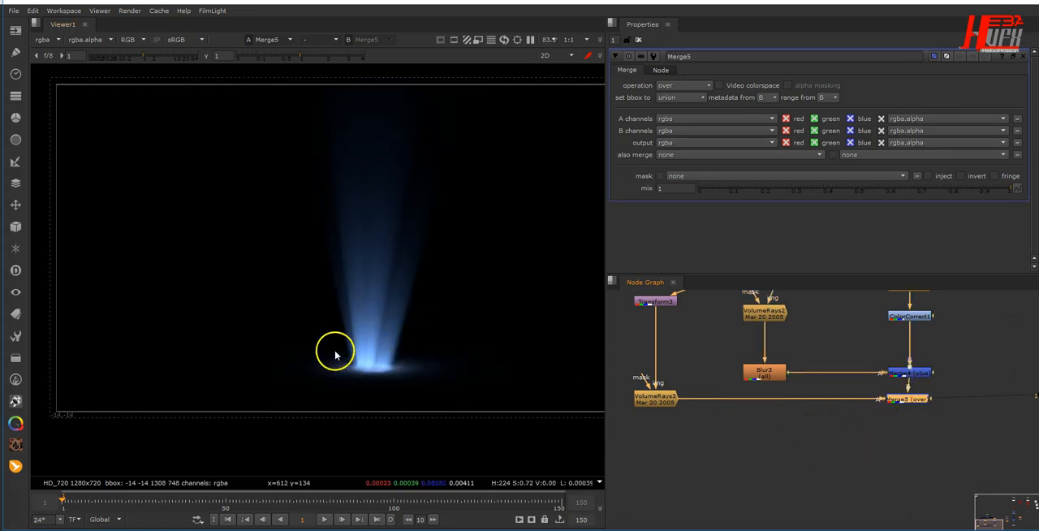
- Move VolumeRays3's centre to x 683, y -14 and insert a ColorCorrect node between VolumeRays3 and Merge5
double_click(657, 403)
drag(366, 421, 367, 422)
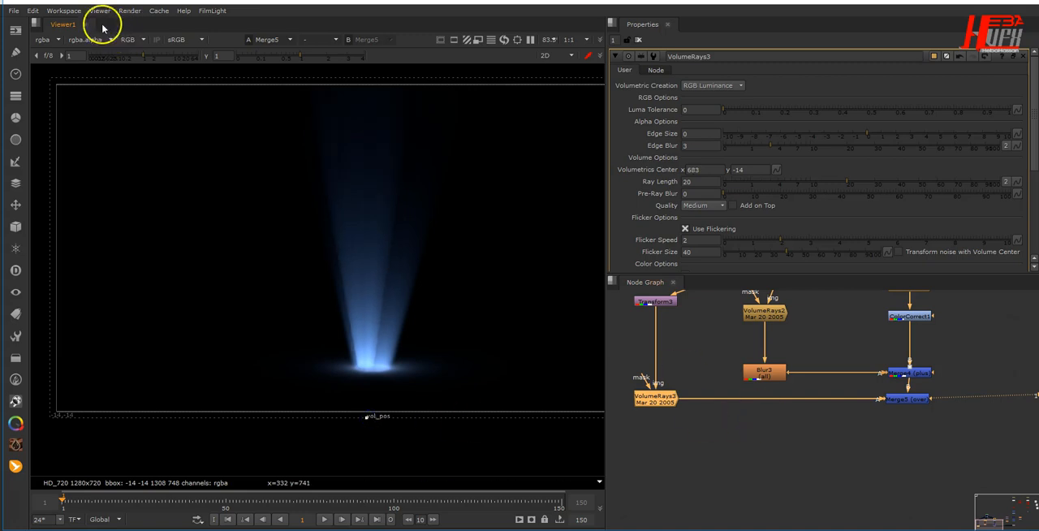
drag(666, 404, 666, 387)
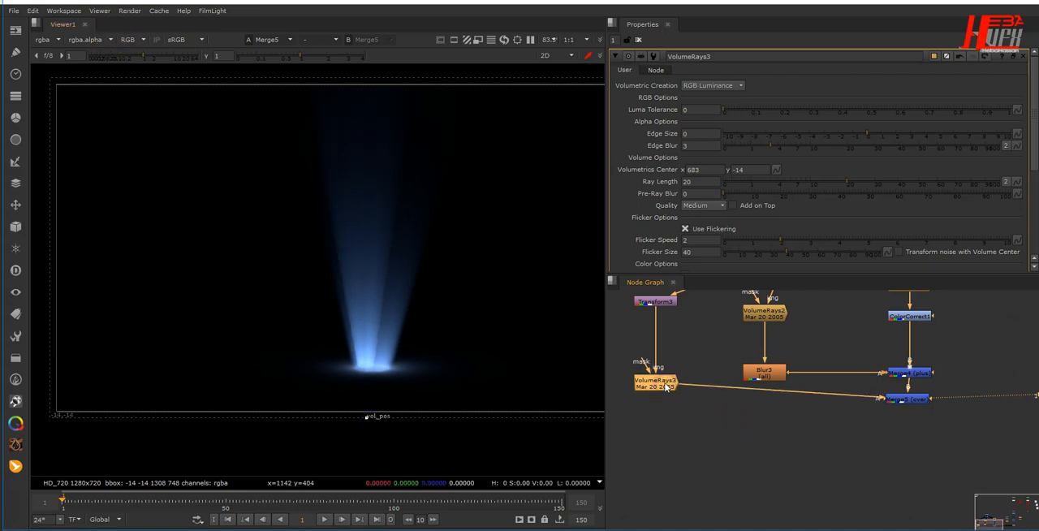
key(c)
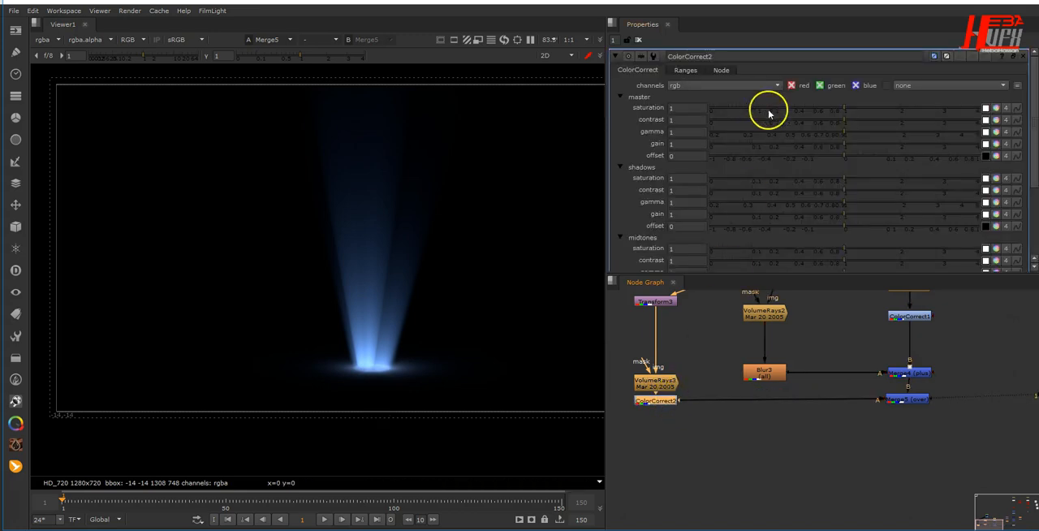
- Set ColorCorrect2's master saturation to 0.7 and gain to 0.6, and space the node slightly below VolumeRays3
drag(695, 108, 593, 108)
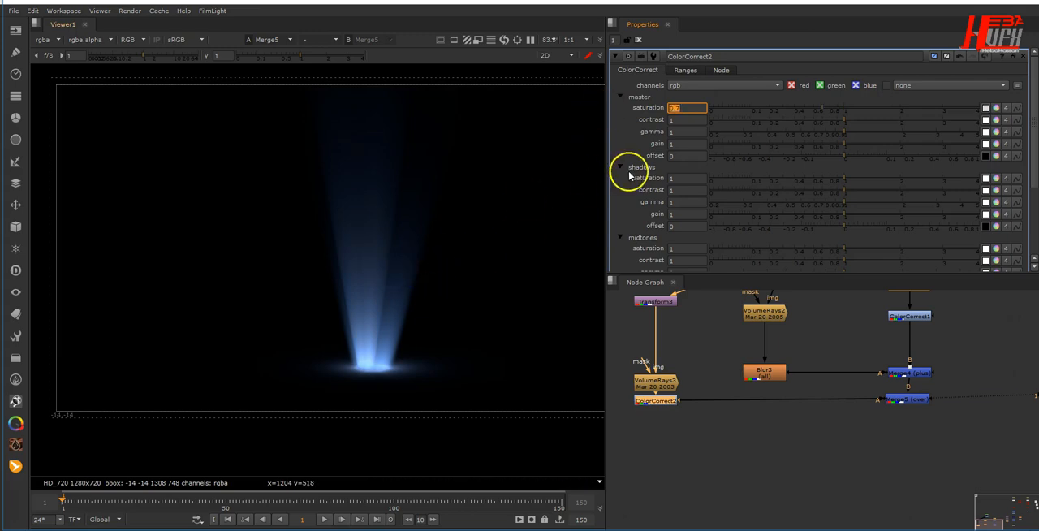
drag(680, 143, 594, 149)
text(0.)
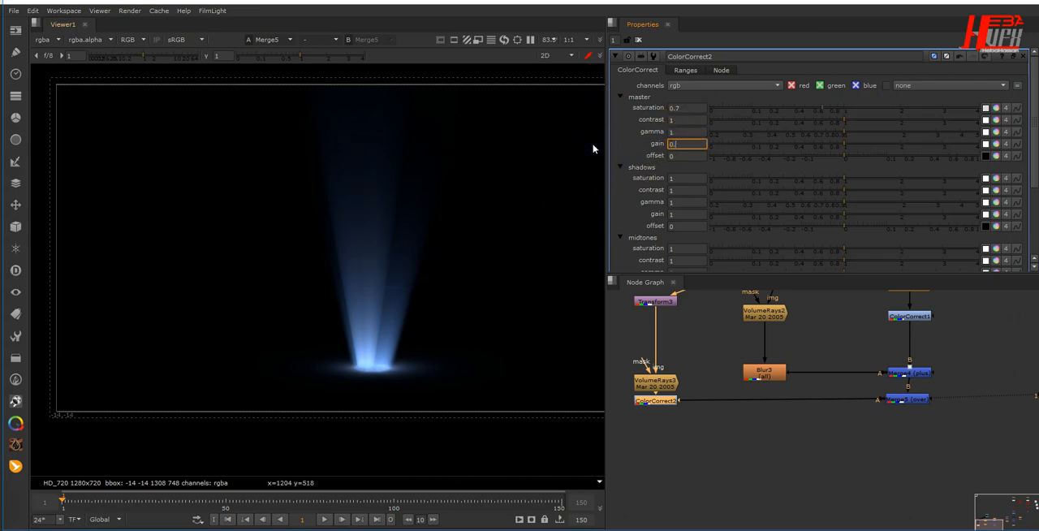
text(9)
key(Return)
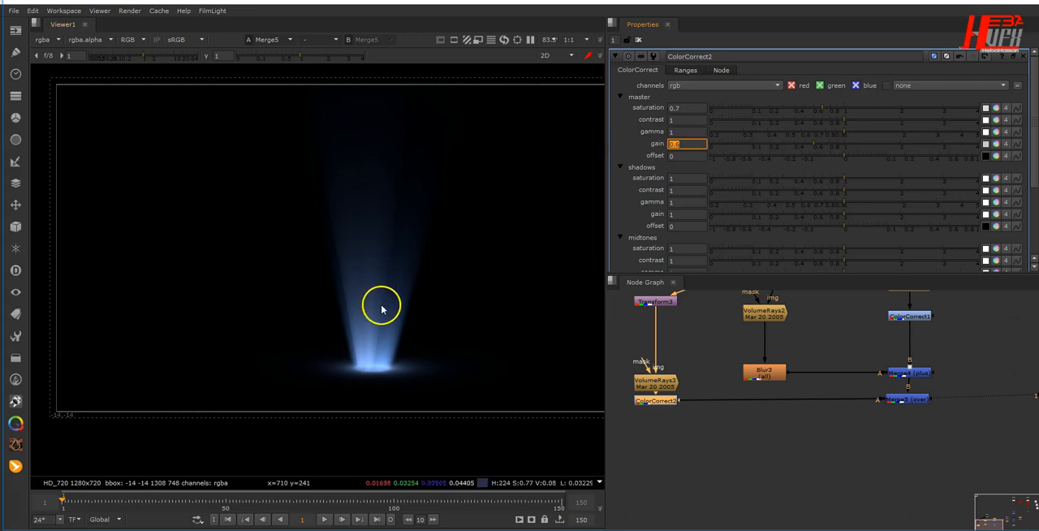
drag(658, 409, 670, 411)
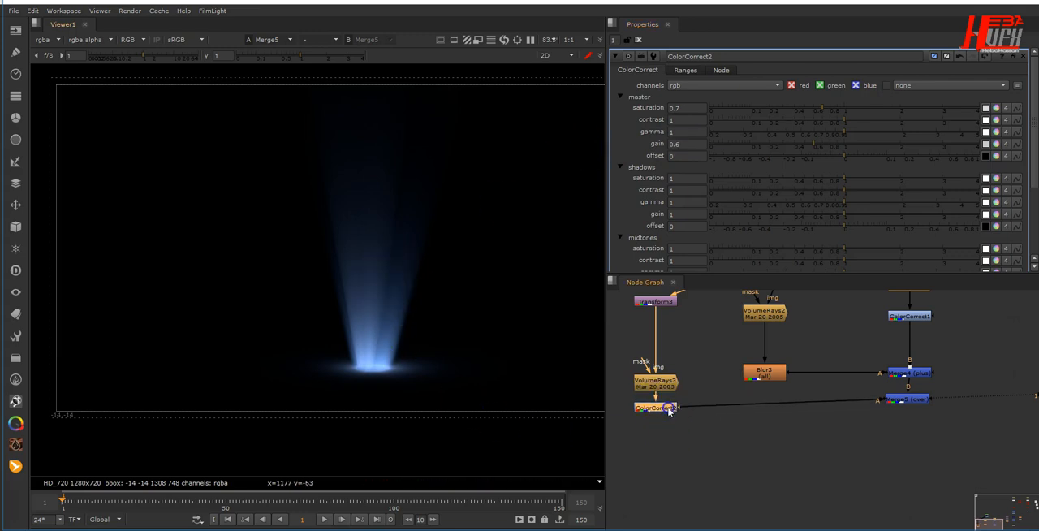
- Examine the Roto1 ellipse and its points against the base of the light beam
double_click(663, 388)
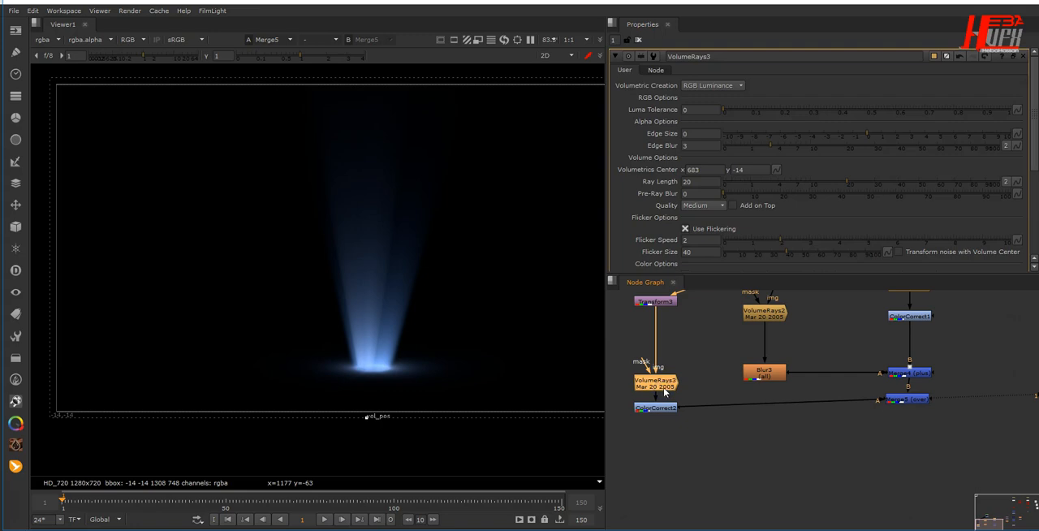
middle_drag(816, 371, 777, 471)
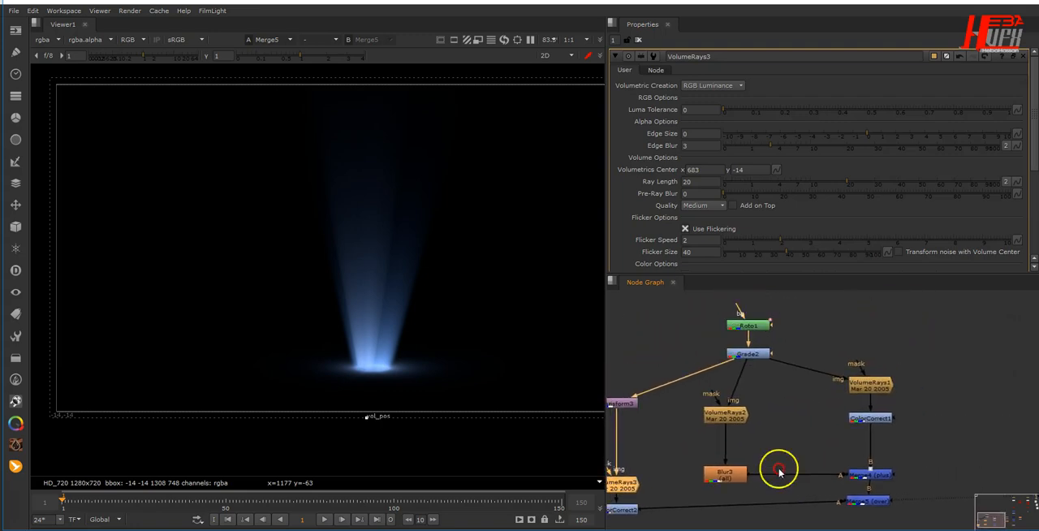
double_click(746, 325)
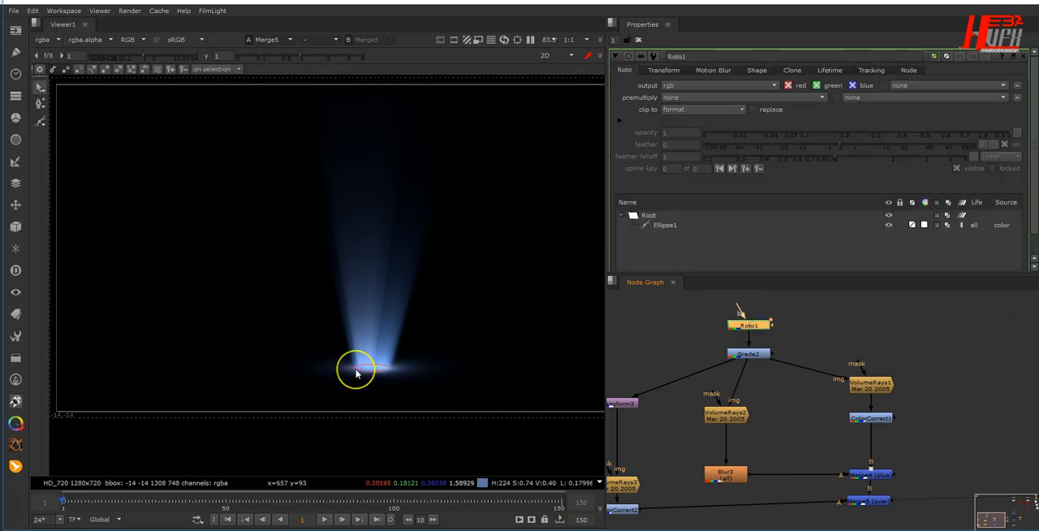
scroll(354, 369, up, 3)
scroll(356, 374, up, 1)
click(413, 371)
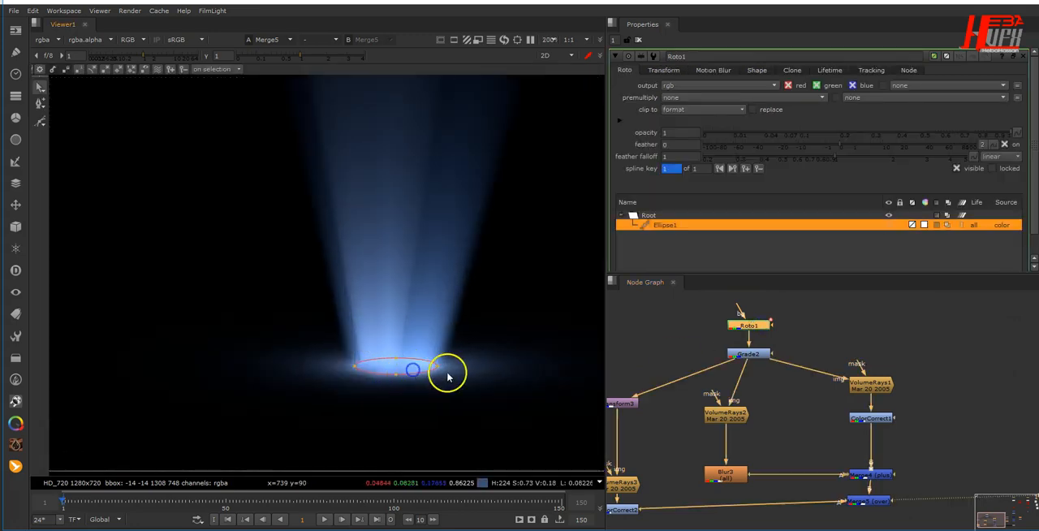
drag(473, 348, 327, 394)
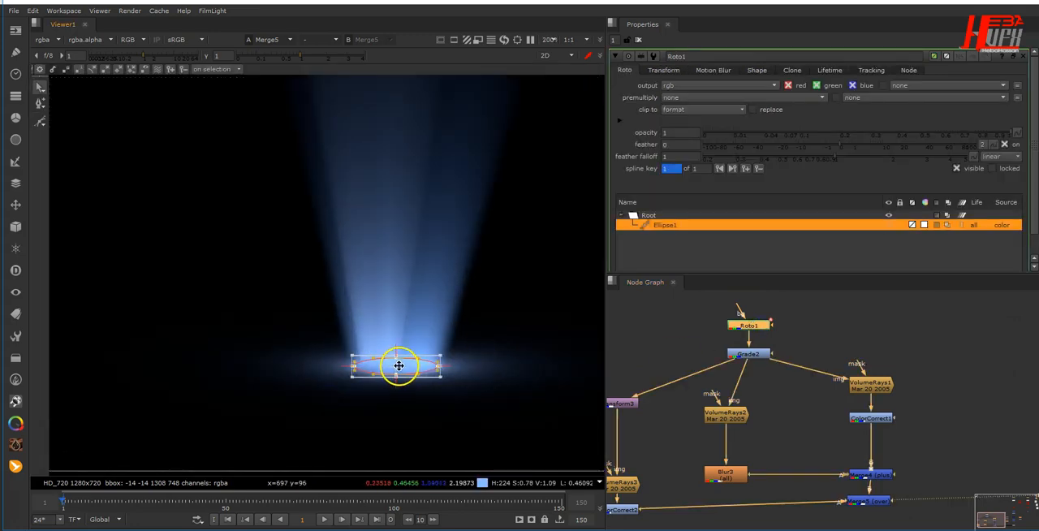
- Shift Transform3 horizontally to a translate of x 23, y 6
middle_drag(676, 420, 721, 402)
double_click(664, 388)
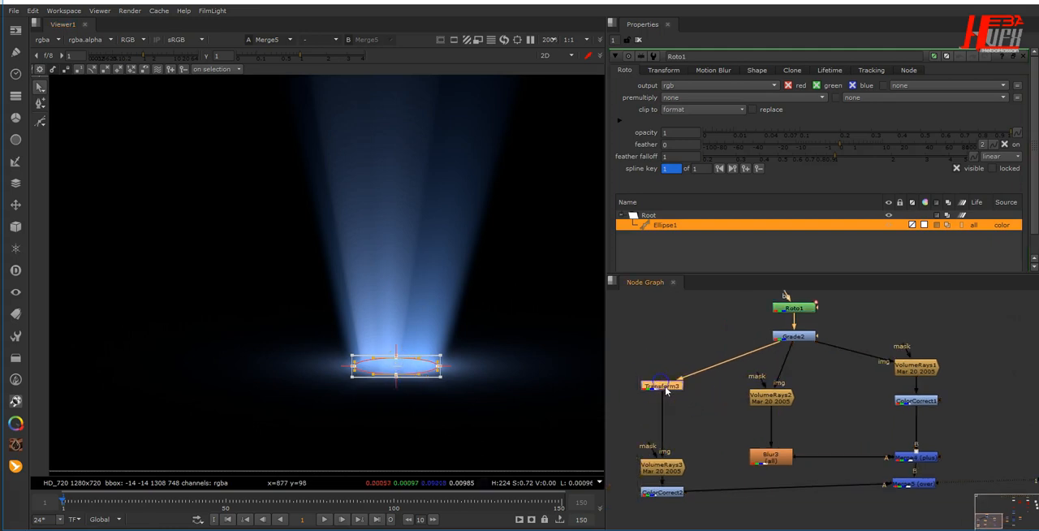
middle_drag(392, 221, 379, 269)
drag(340, 120, 352, 120)
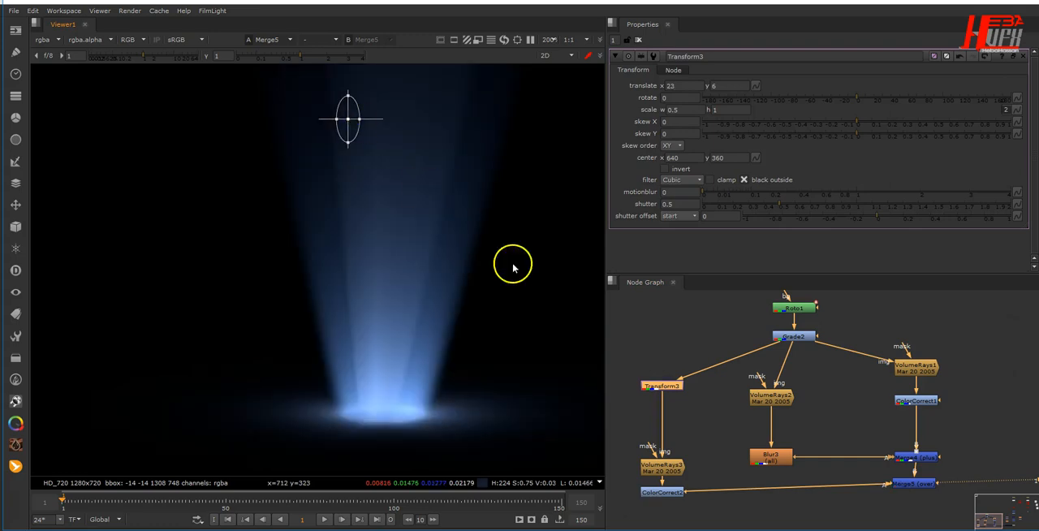
- Move VolumeRays3's volumetrics centre to x 689, y -15 and check the whole beam in the frame
double_click(658, 465)
middle_drag(394, 348, 377, 252)
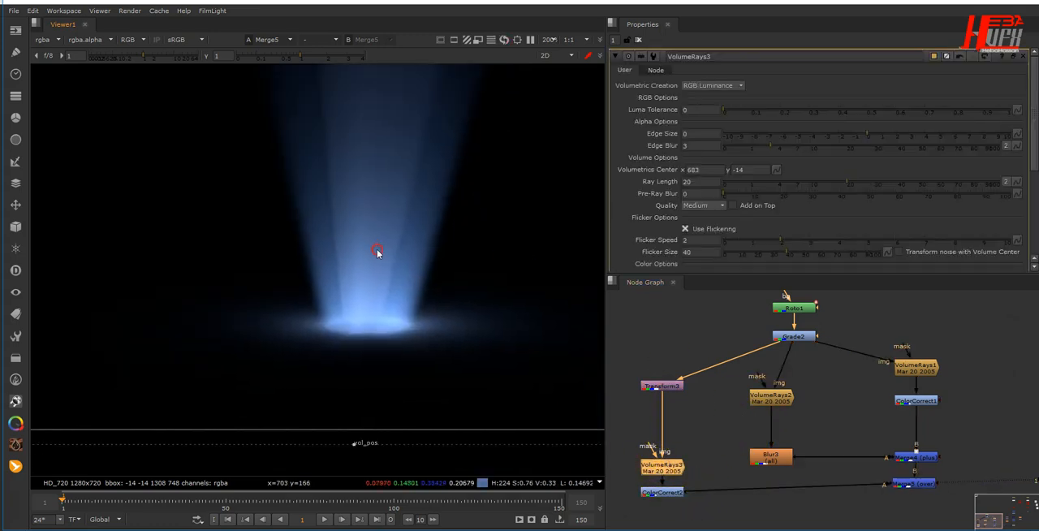
drag(356, 444, 360, 445)
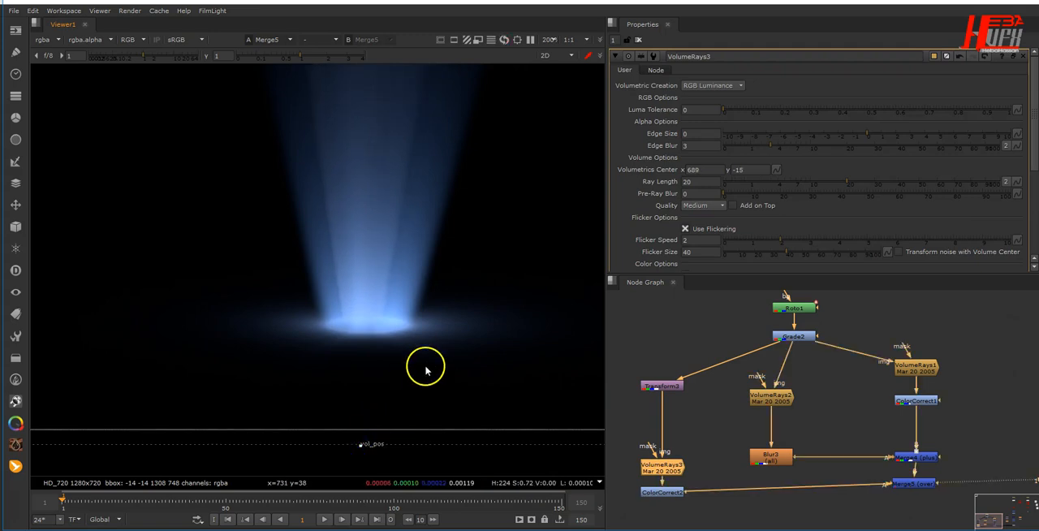
scroll(428, 365, down, 5)
scroll(429, 365, down, 3)
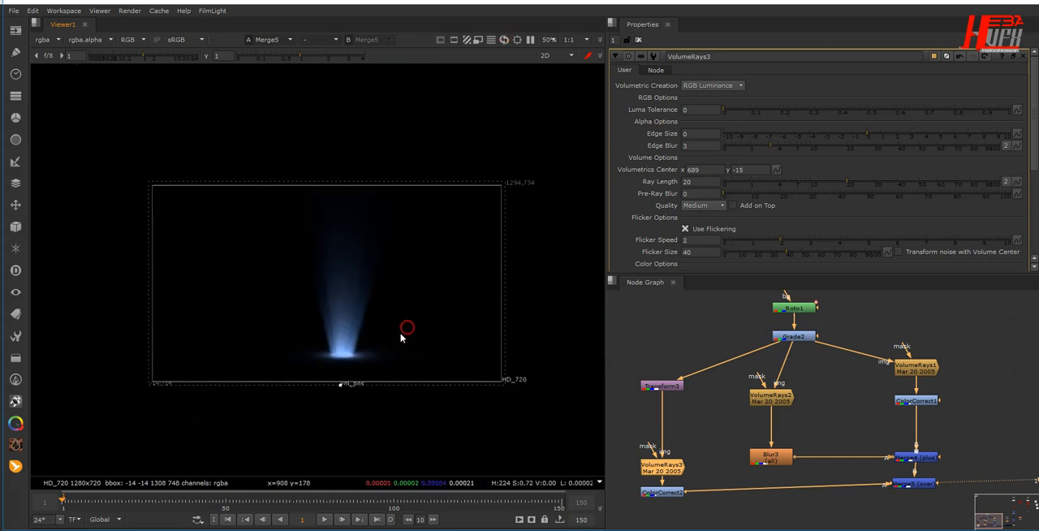
scroll(401, 336, up, 2)
- Add a ColorCorrect node after Merge5 and space it well below the merge
middle_drag(768, 482, 714, 383)
click(850, 383)
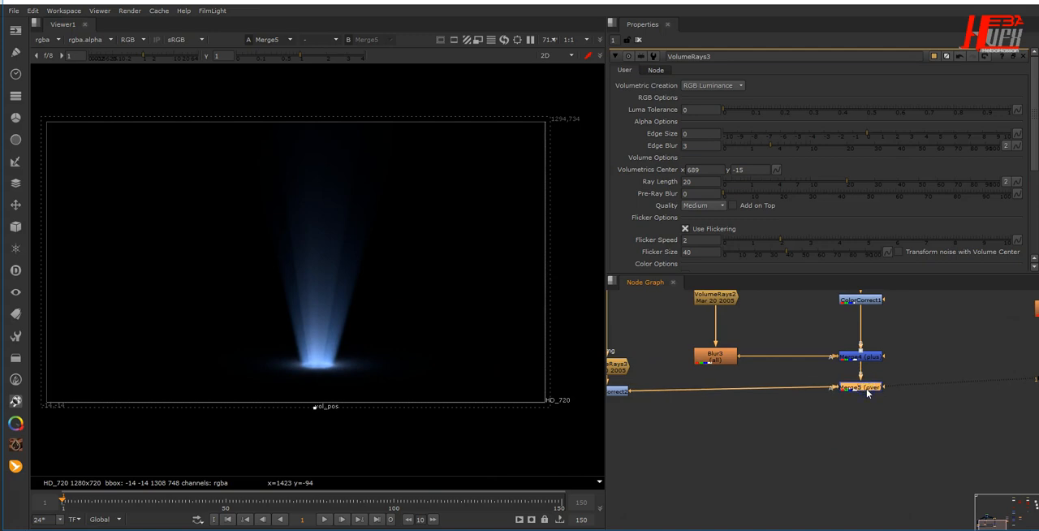
key(c)
drag(866, 393, 867, 428)
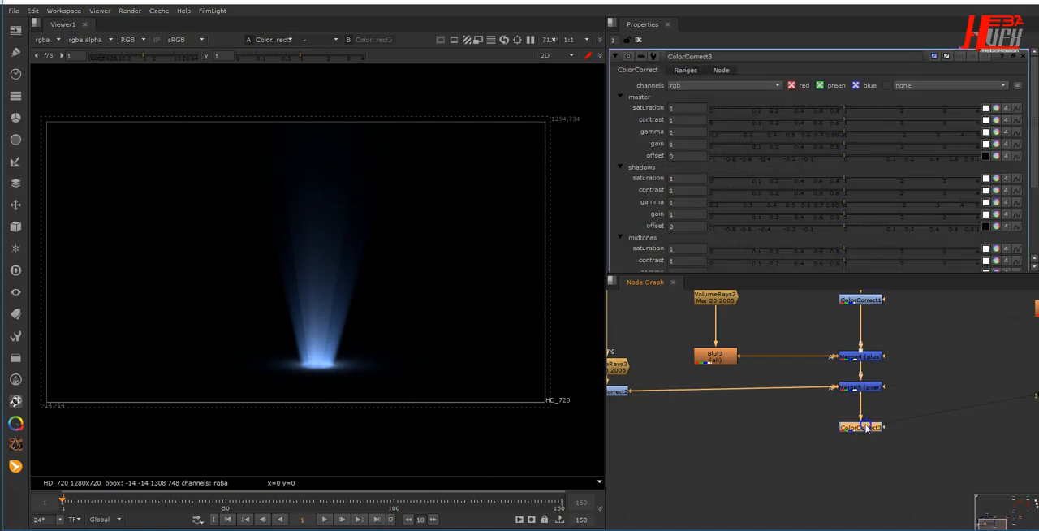
- Set ColorCorrect3's shadows saturation to 0.5 and a value further down its tonal ranges to 1.5
click(687, 177)
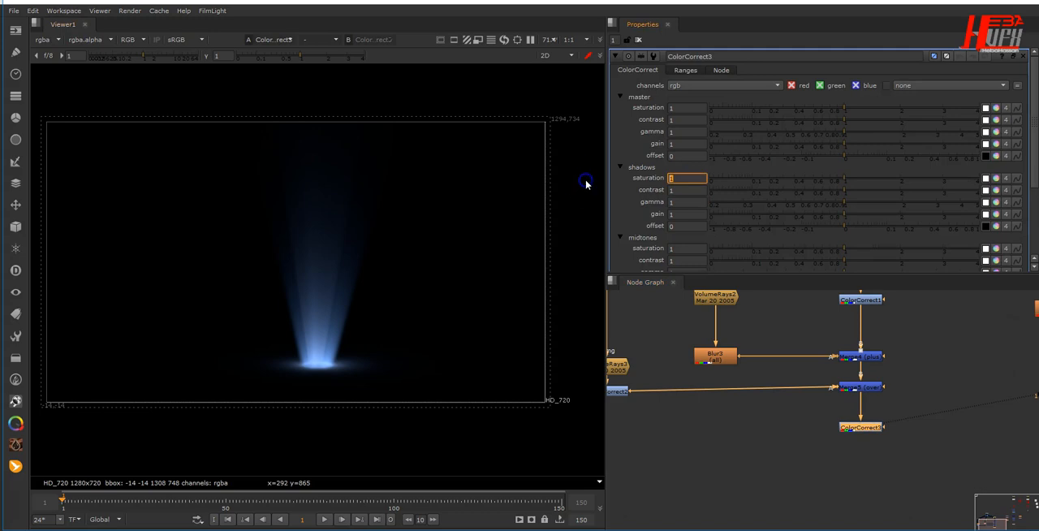
scroll(436, 308, up, 3)
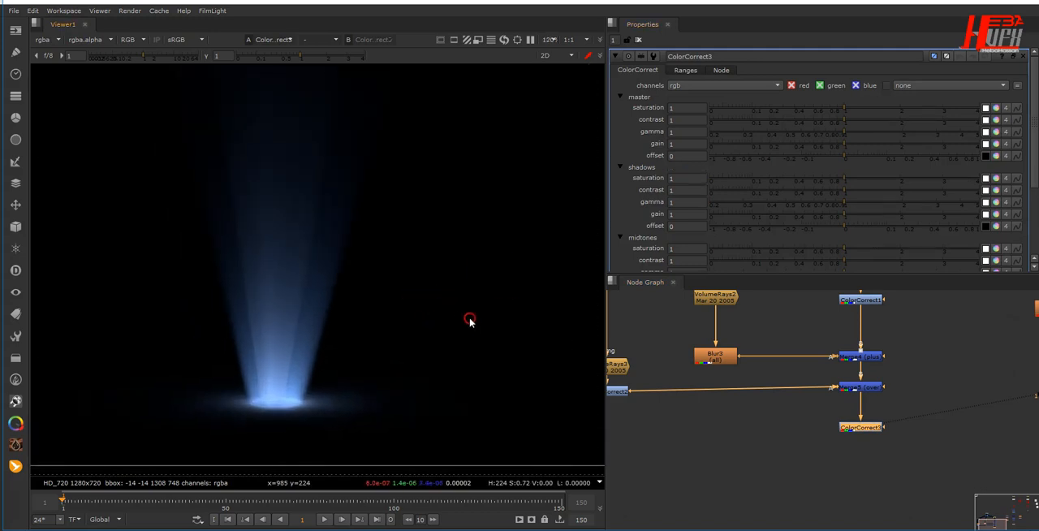
click(675, 178)
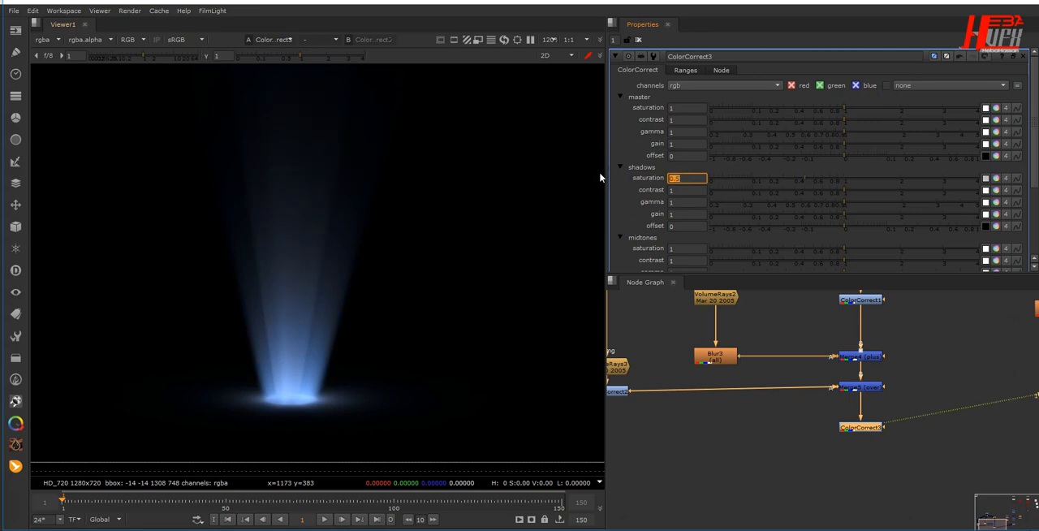
scroll(730, 167, down, 5)
click(635, 209)
text(1.5)
key(Return)
scroll(737, 176, up, 5)
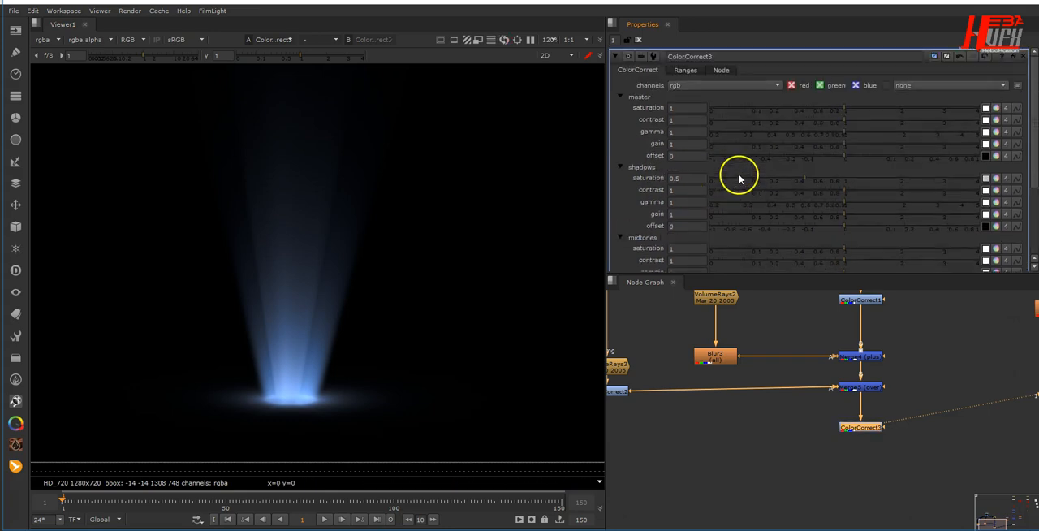
- Set ColorCorrect3's master gamma to 0.98 and master gain to 2.3
click(689, 133)
text(0.98)
key(Return)
click(678, 143)
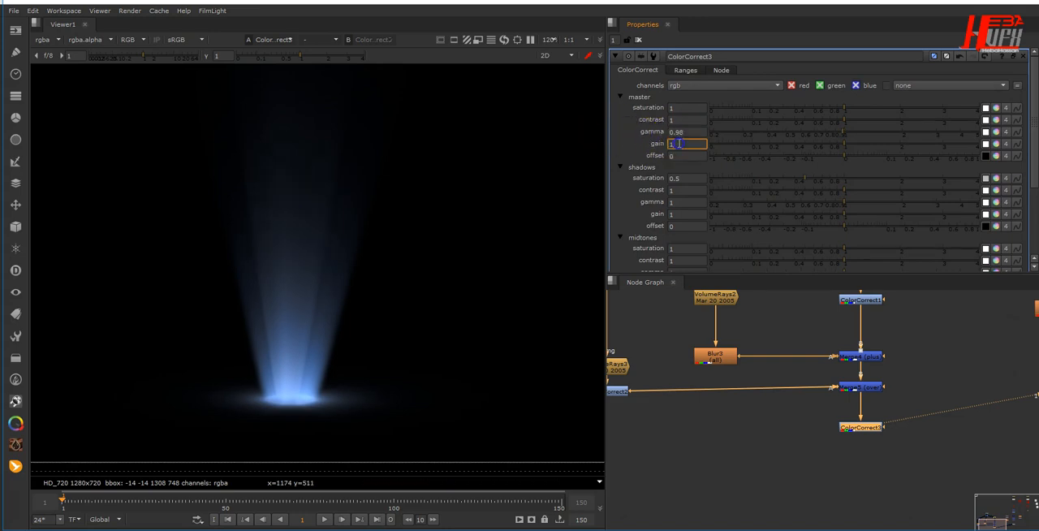
text(2.5)
key(Return)
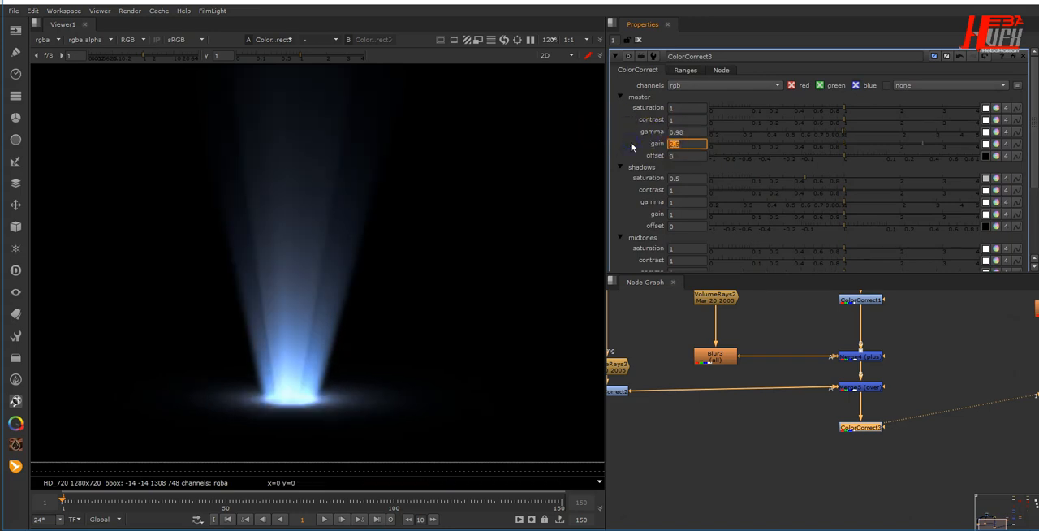
scroll(491, 271, down, 2)
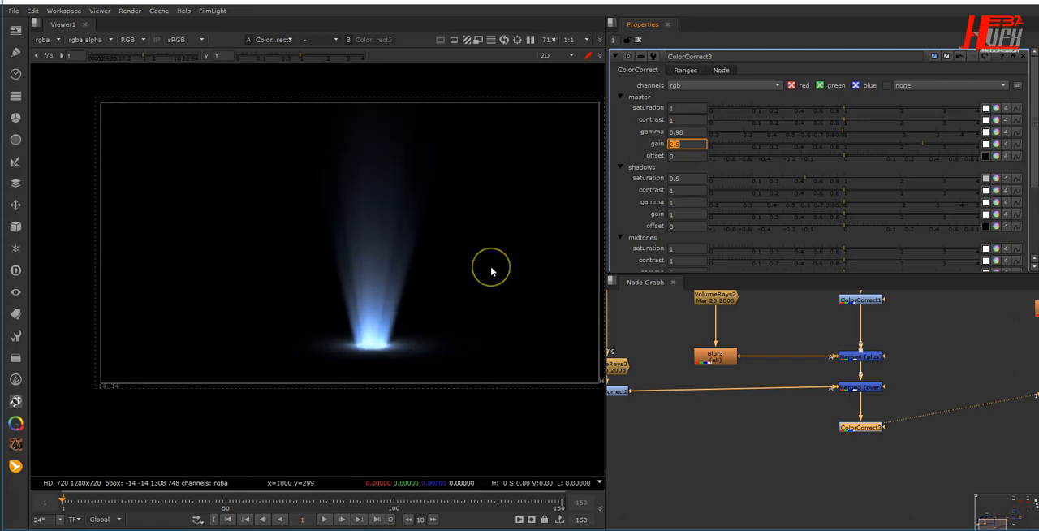
middle_drag(491, 271, 460, 283)
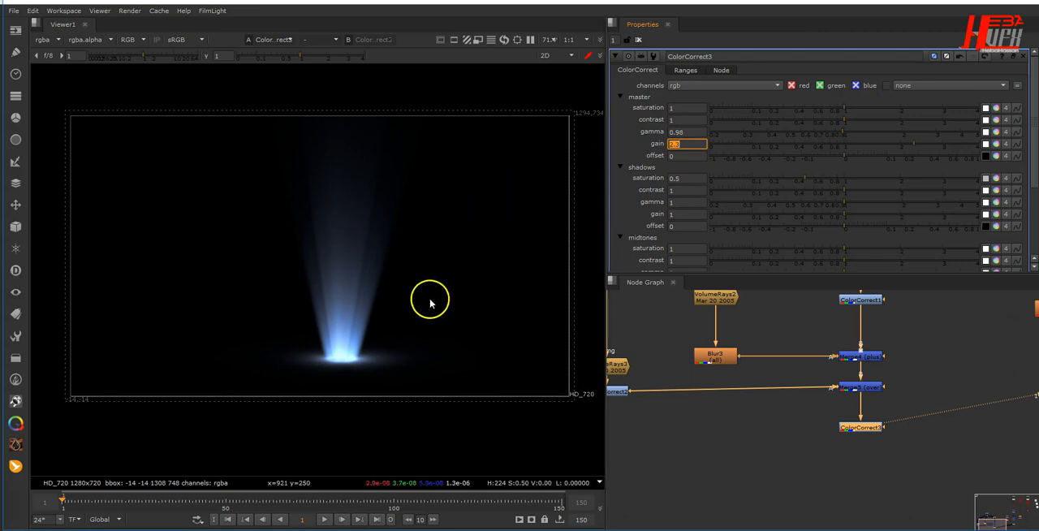
middle_drag(430, 300, 424, 294)
- Space Merge5 slightly lower and put a Backdrop labelled Rays behind all light-ray nodes from Roto1 to ColorCorrect3
drag(872, 395, 872, 397)
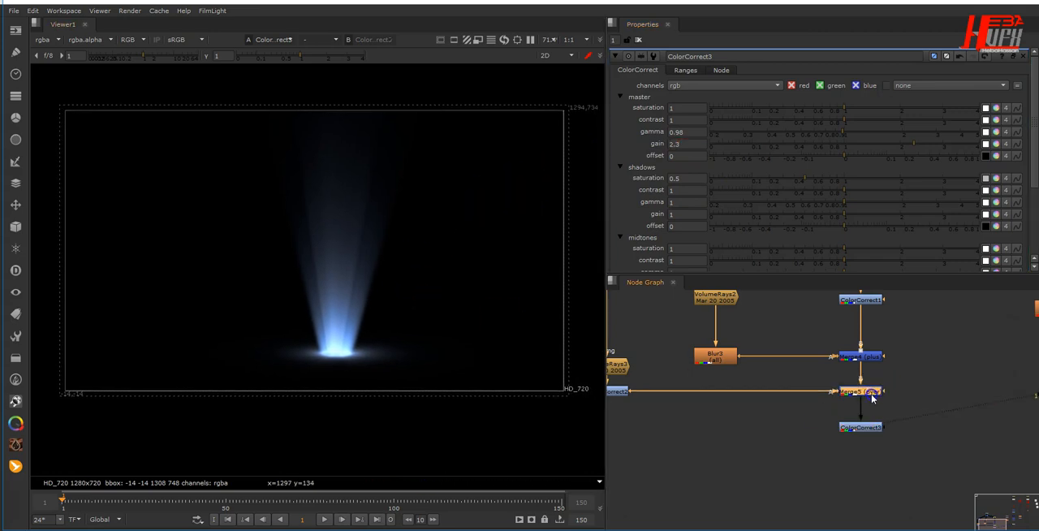
scroll(875, 437, down, 5)
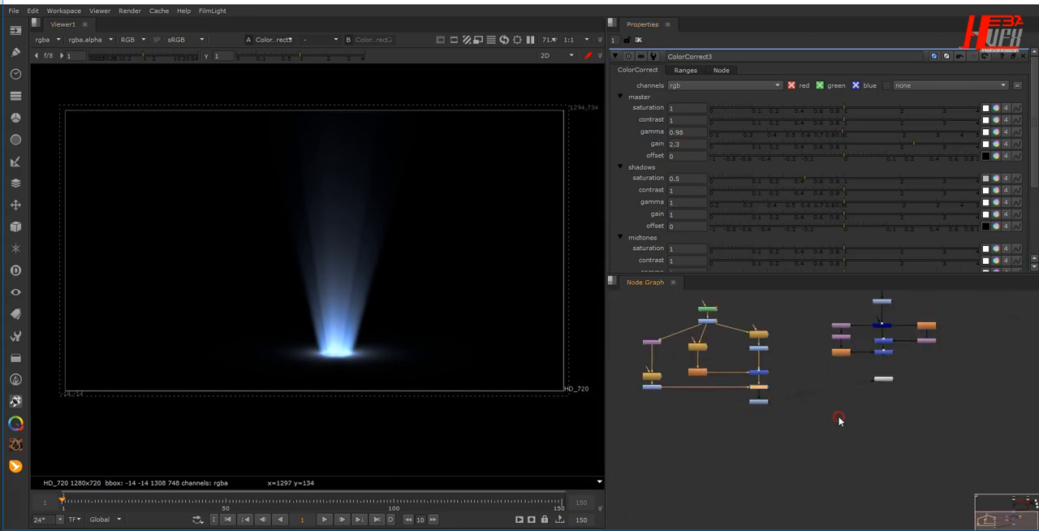
middle_drag(840, 419, 886, 460)
drag(765, 376, 753, 411)
drag(664, 308, 824, 482)
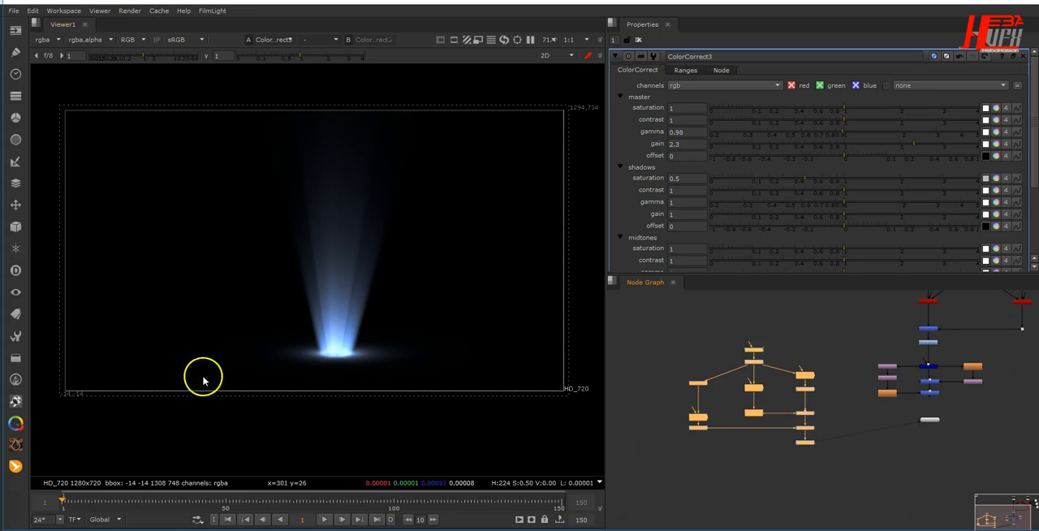
click(25, 359)
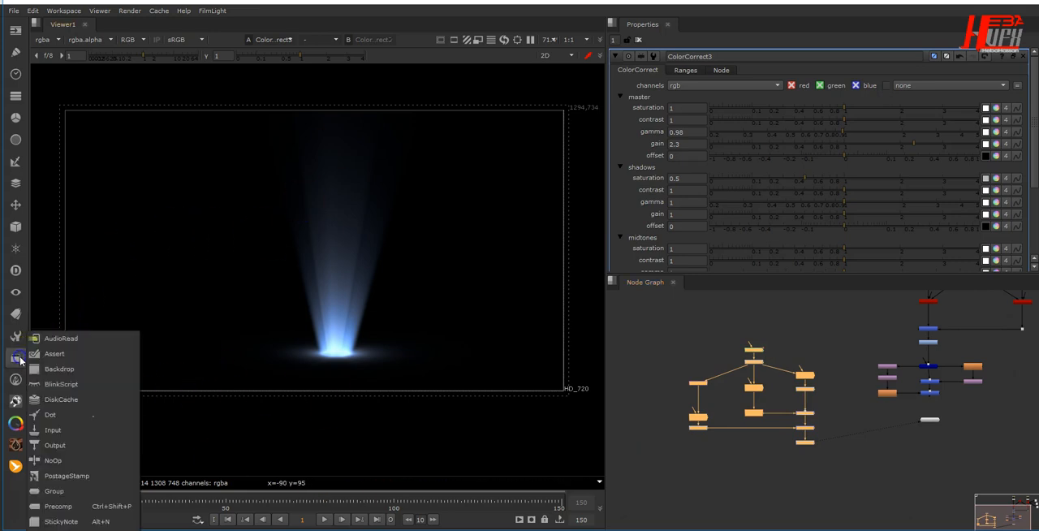
click(49, 368)
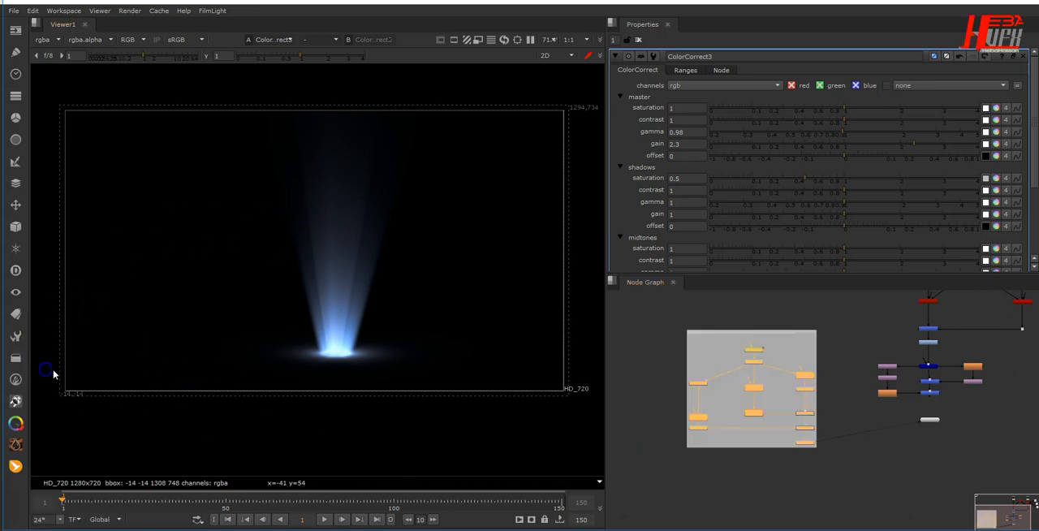
click(725, 331)
click(688, 94)
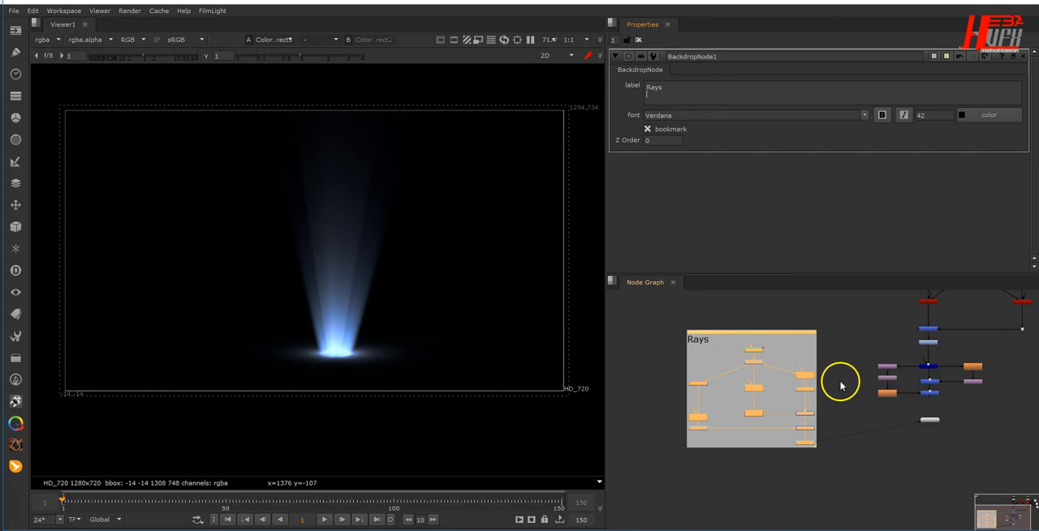
- Merge ColorCorrect3's rays over the statue composite with a new Merge node feeding the viewer, and preview the animation from the first frame
middle_drag(841, 384, 772, 339)
drag(863, 373, 880, 479)
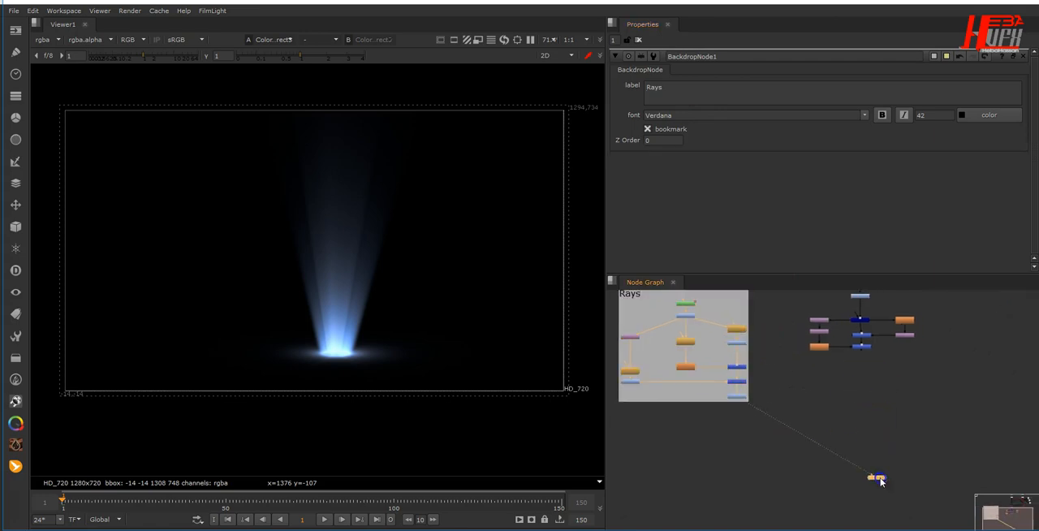
scroll(841, 433, up, 3)
click(673, 377)
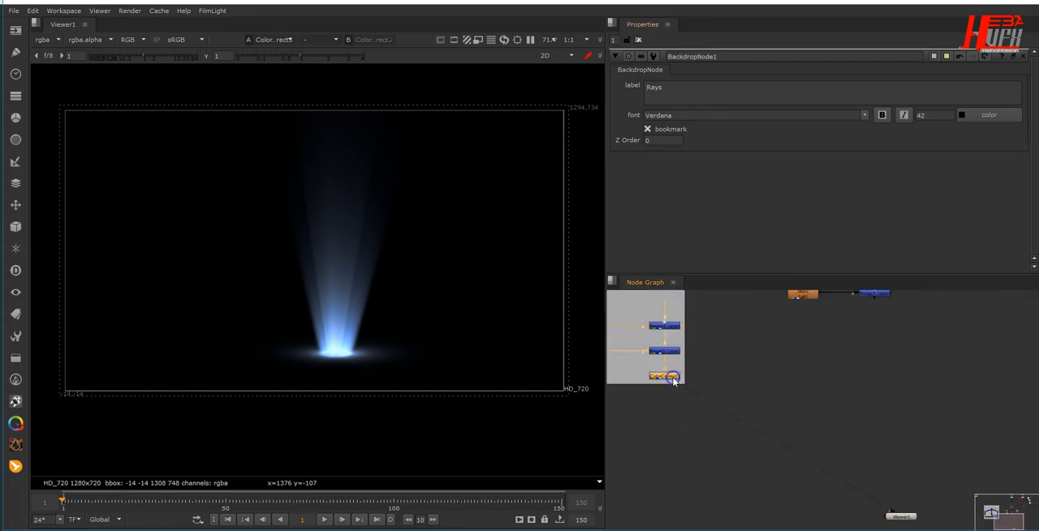
key(m)
drag(719, 376, 899, 379)
drag(880, 293, 880, 295)
drag(891, 377, 885, 377)
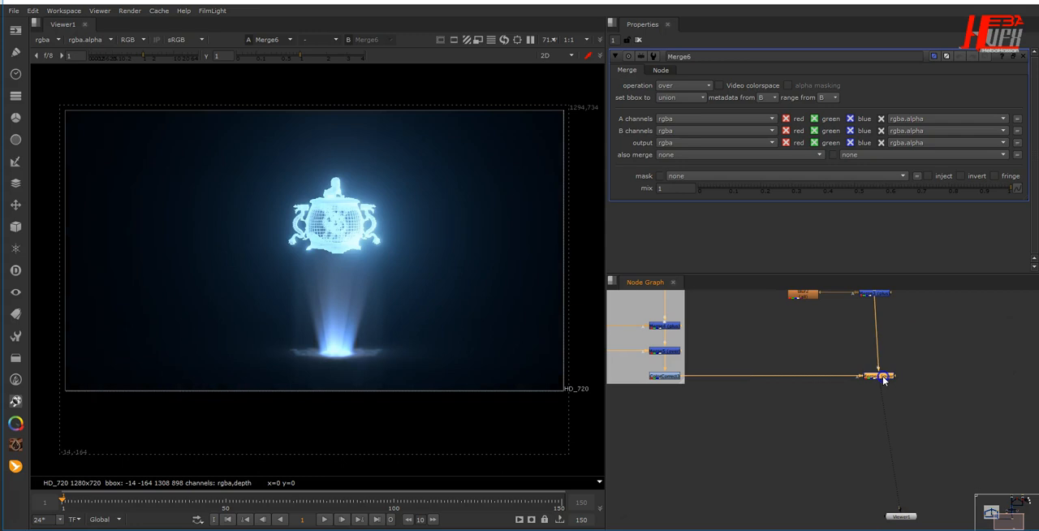
click(192, 503)
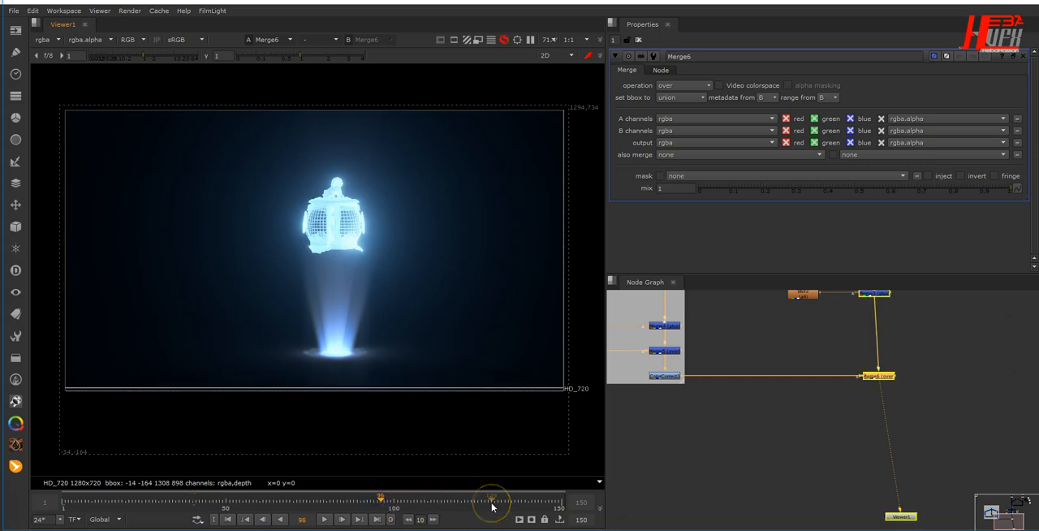
click(227, 520)
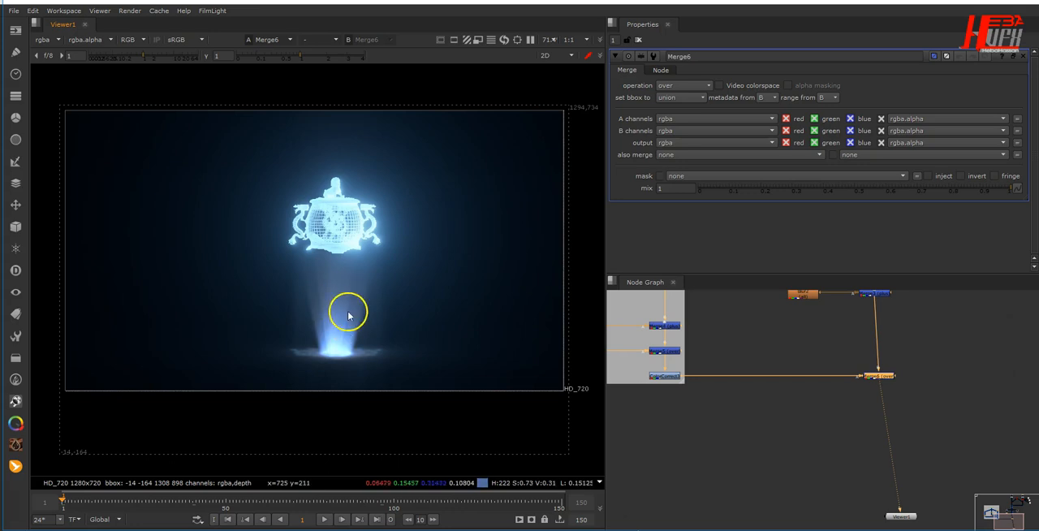
- Add an unconnected Roto node in the empty graph area beside Merge6
click(875, 457)
middle_drag(874, 457, 809, 439)
drag(848, 501, 822, 510)
middle_drag(898, 456, 779, 493)
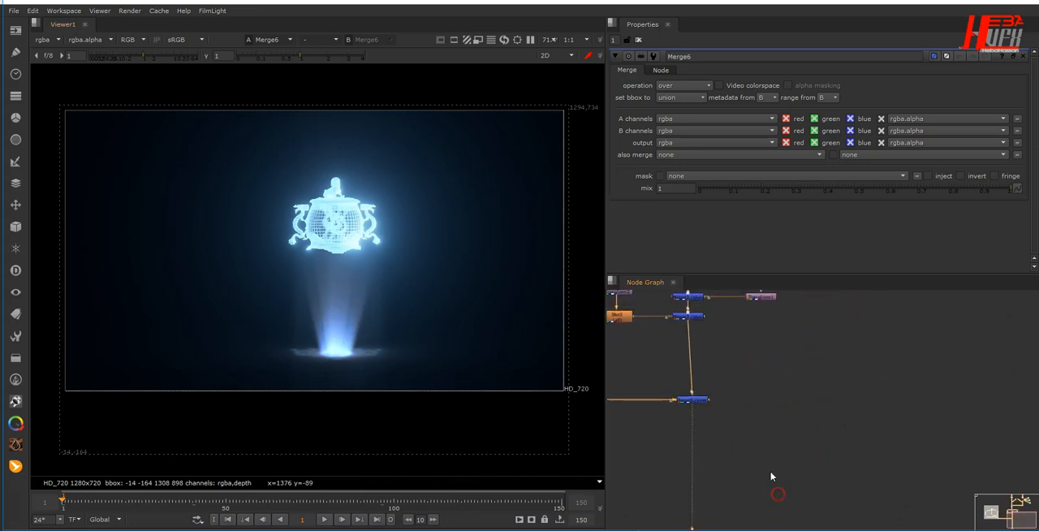
scroll(755, 460, down, 2)
click(713, 417)
click(848, 433)
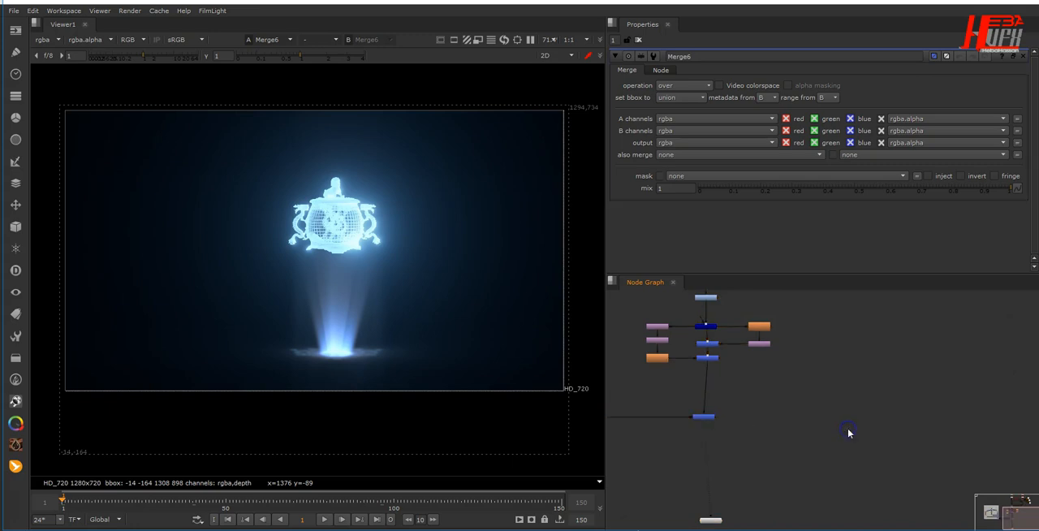
key(o)
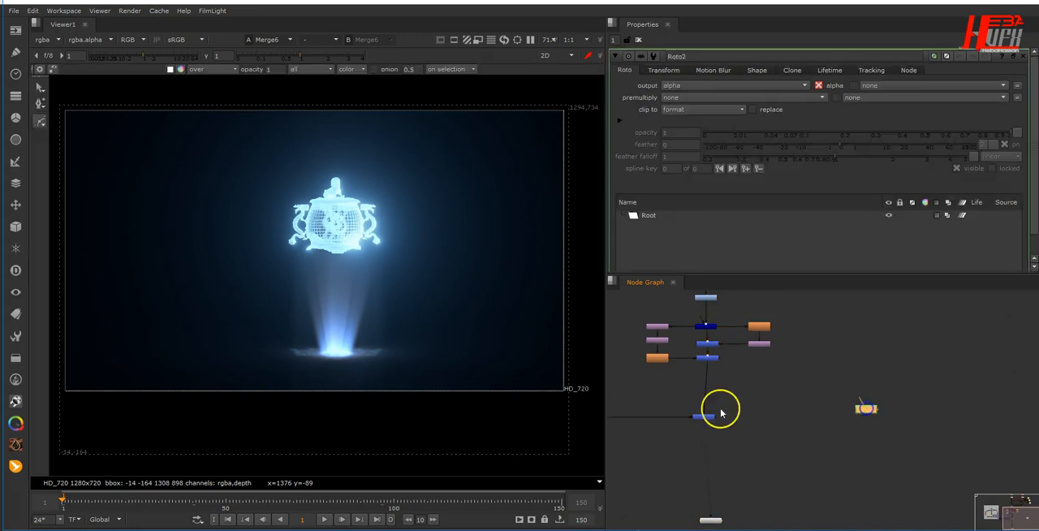
- Draw a small flat ellipse with Roto2 at the left edge of the beam's glowing base
scroll(322, 355, up, 6)
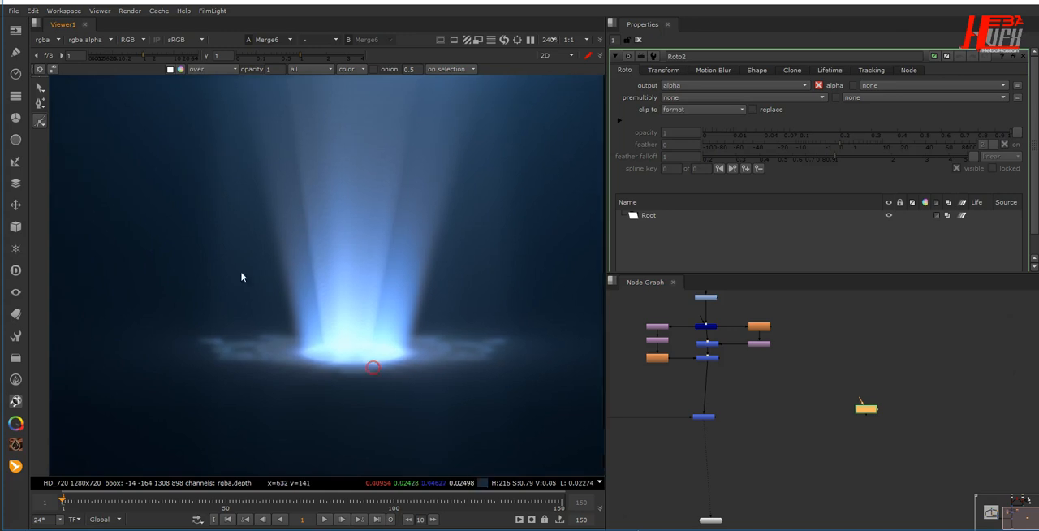
scroll(331, 347, up, 2)
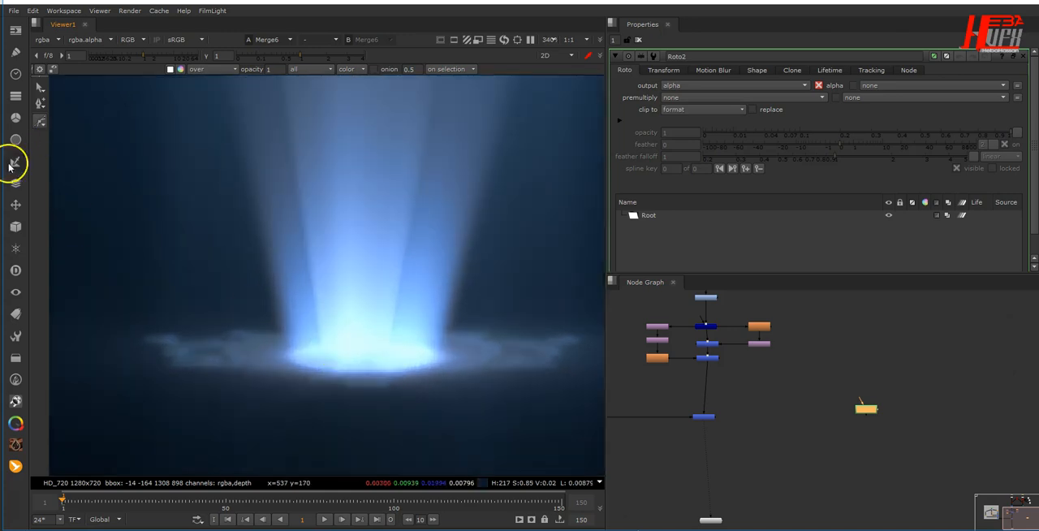
right_click(39, 121)
click(81, 173)
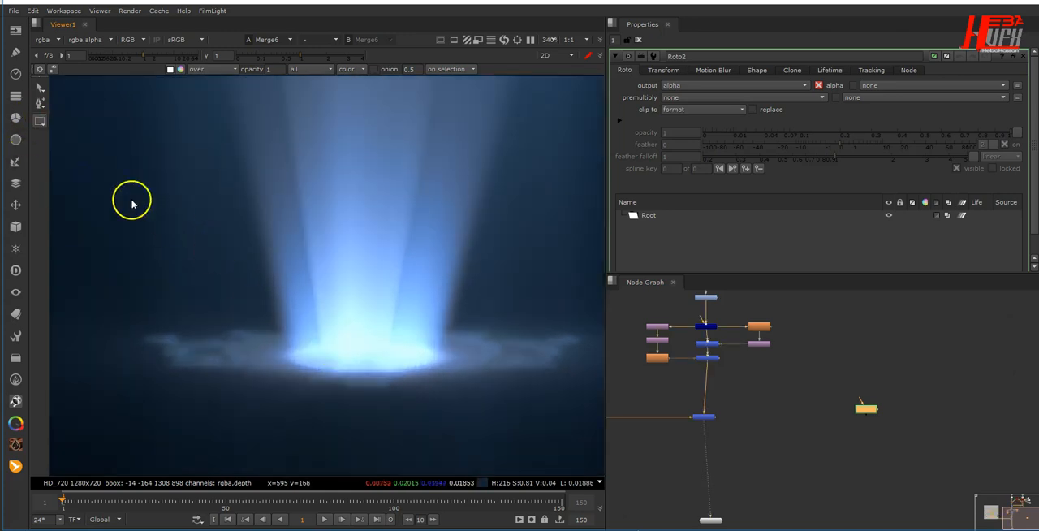
right_click(39, 121)
click(71, 162)
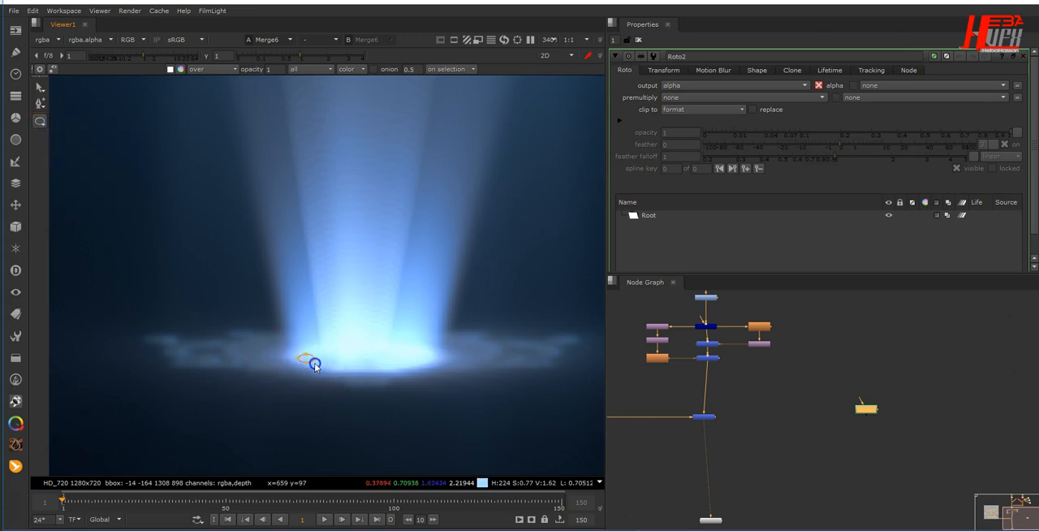
drag(322, 366, 322, 365)
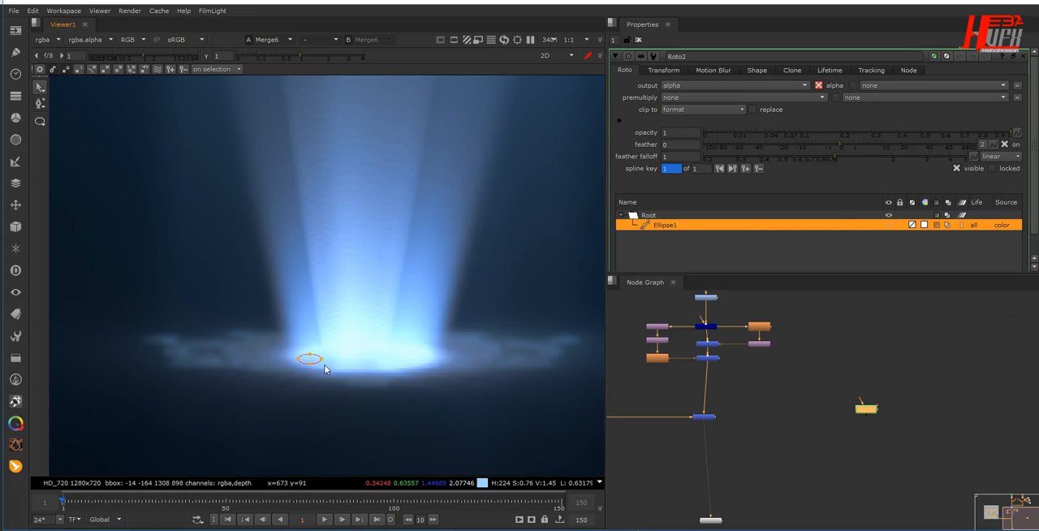
- Fill the rest of the beam's glowing base with fourteen more small ellipses of varying size, and set Roto2's output to rgb
key(v)
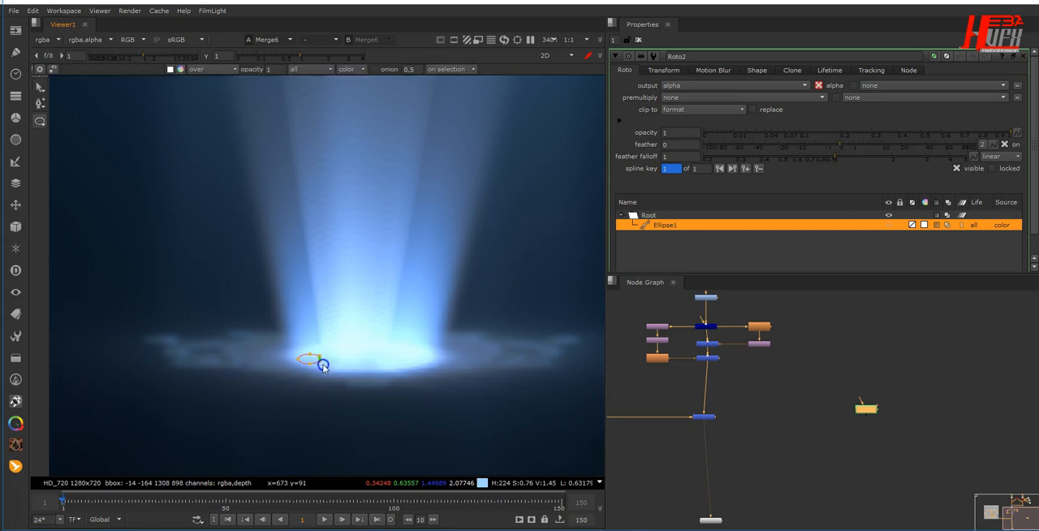
drag(341, 363, 342, 364)
click(333, 367)
key(Delete)
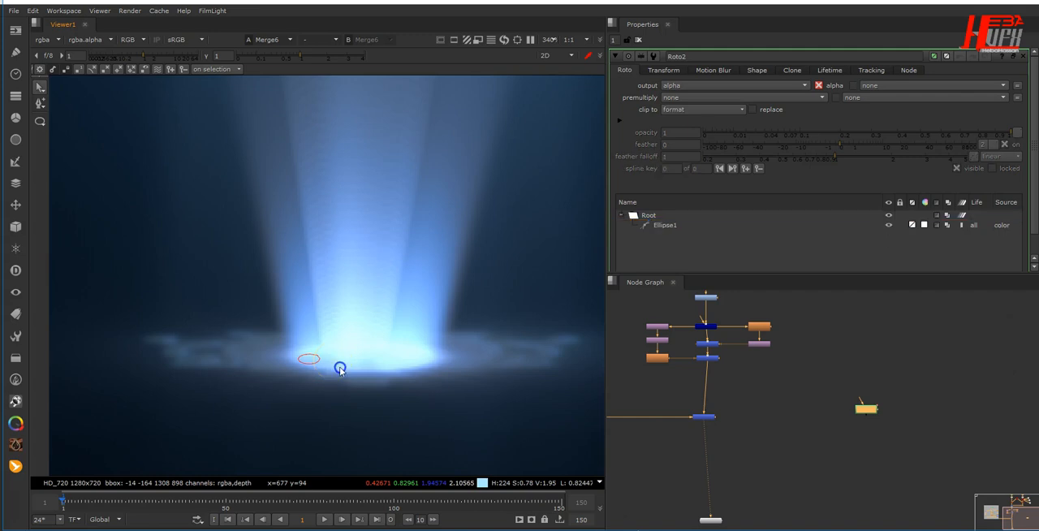
key(v)
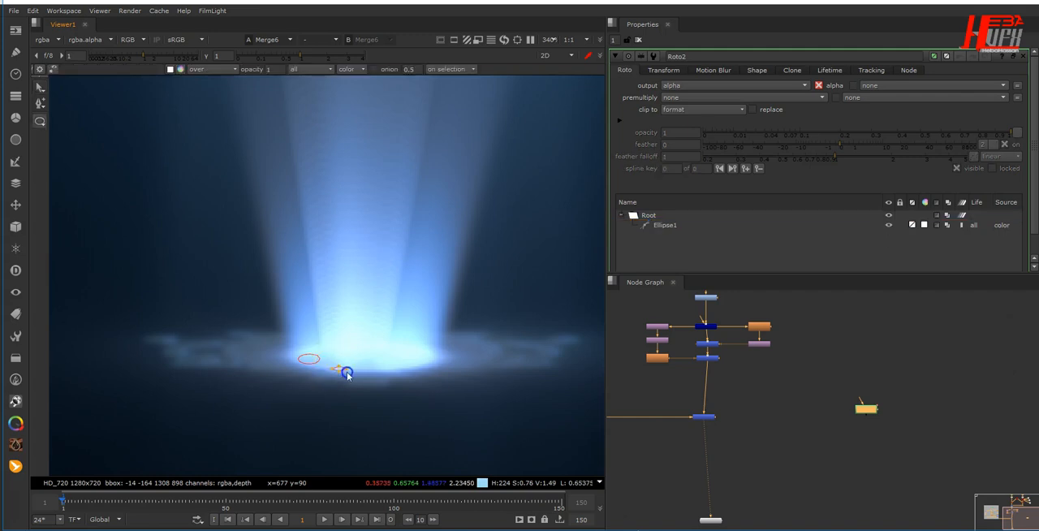
mouse_move(362, 378)
mouse_down()
mouse_move(412, 379)
mouse_move(435, 361)
mouse_move(425, 342)
mouse_move(400, 337)
mouse_up()
key(v)
mouse_move(318, 328)
mouse_down()
mouse_move(297, 335)
mouse_move(332, 351)
mouse_move(352, 339)
mouse_move(381, 366)
mouse_move(407, 357)
mouse_move(362, 358)
mouse_up()
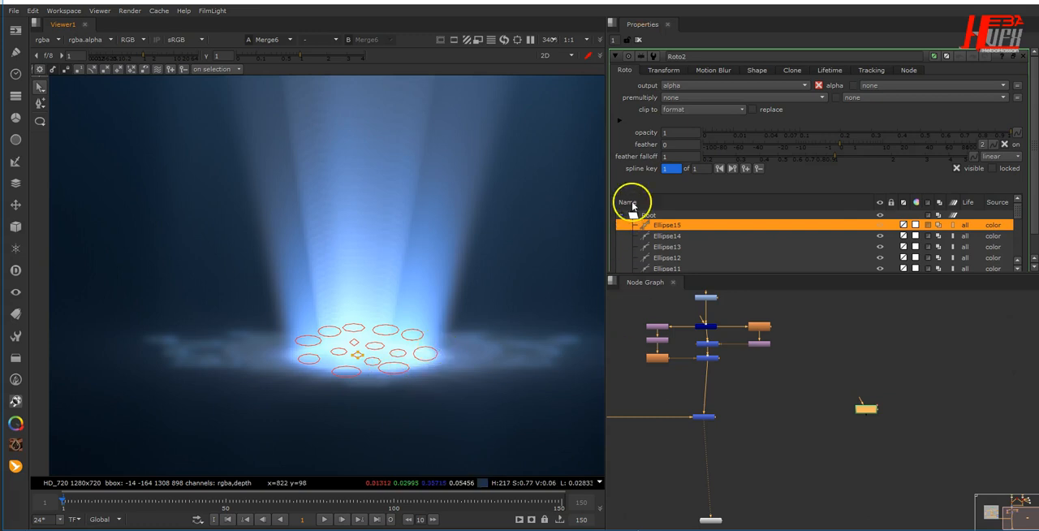
click(679, 88)
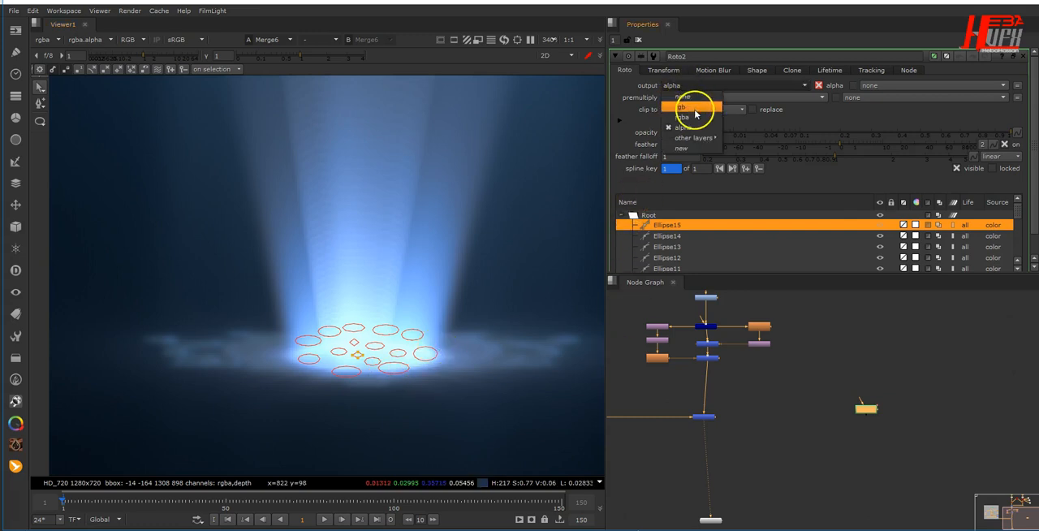
click(693, 107)
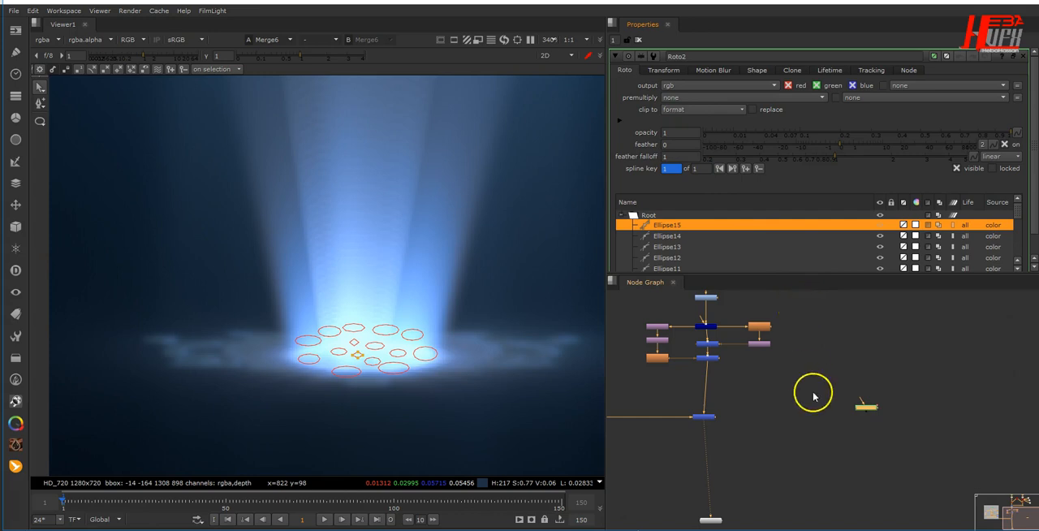
- Place a copy of the Rays group's Grade node below Roto2, connect it, and show its result in the viewer
middle_drag(814, 395, 840, 470)
middle_drag(770, 381, 917, 370)
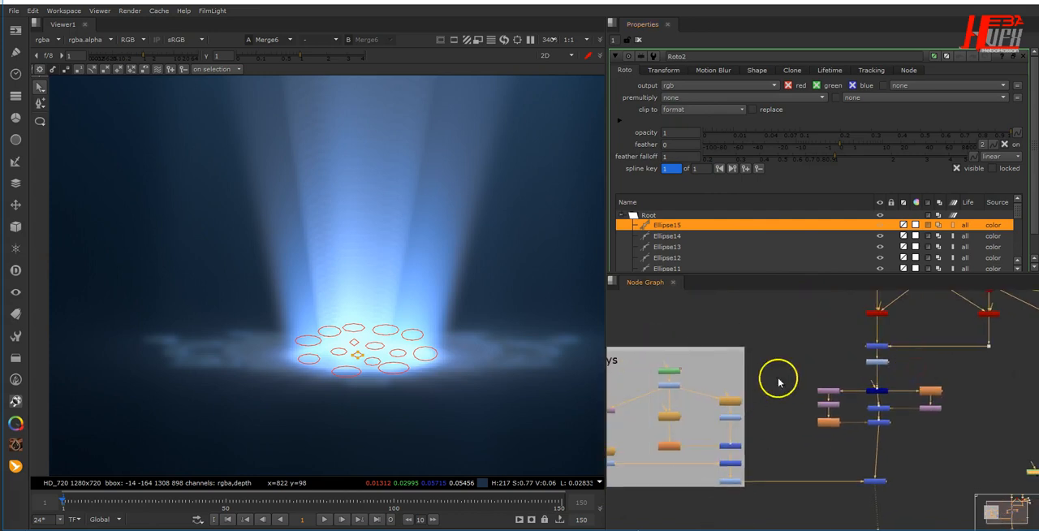
scroll(682, 398, up, 4)
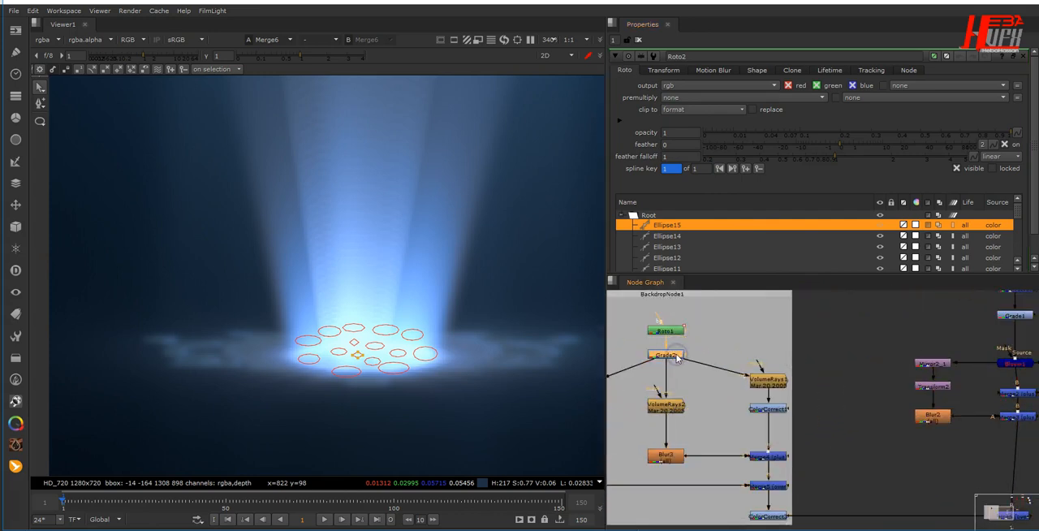
middle_drag(862, 467, 643, 353)
middle_drag(841, 428, 663, 377)
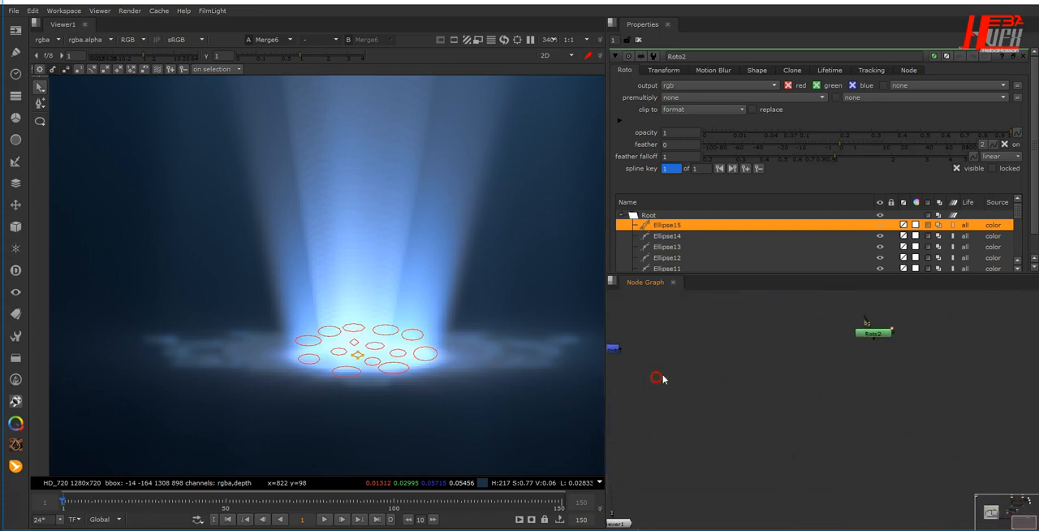
click(885, 338)
key(g)
drag(885, 341, 885, 372)
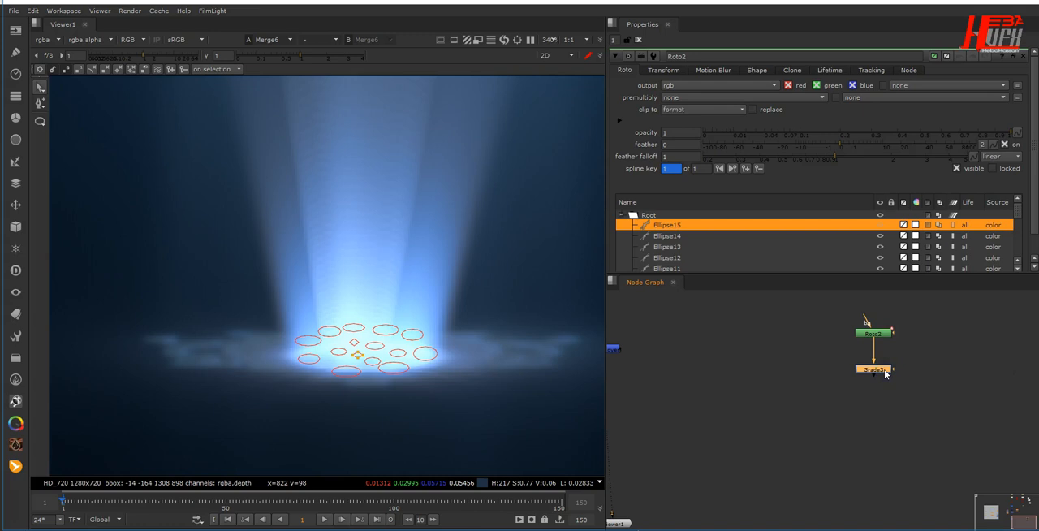
key(1)
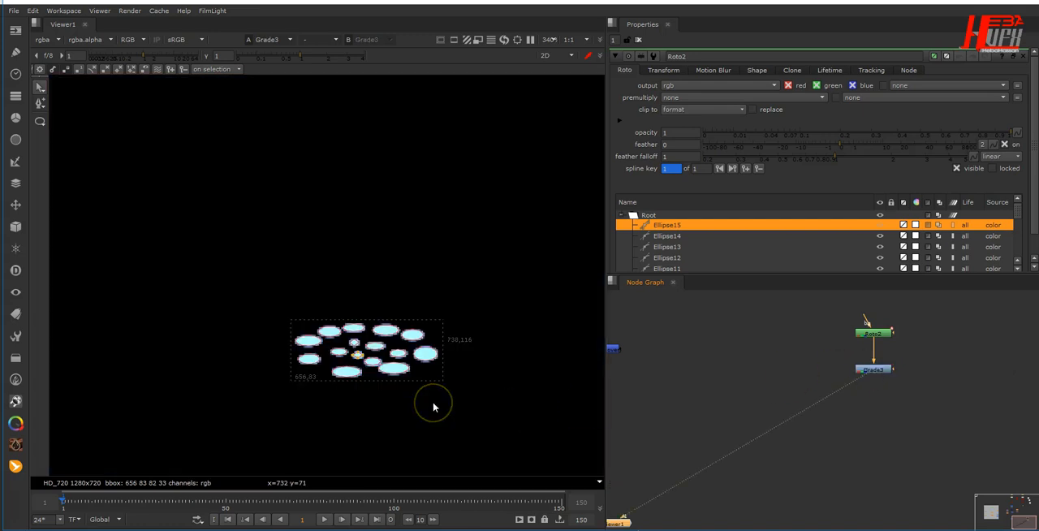
- Add a VolumeRays node and connect it below Grade3
click(799, 437)
key(Tab)
text(vol)
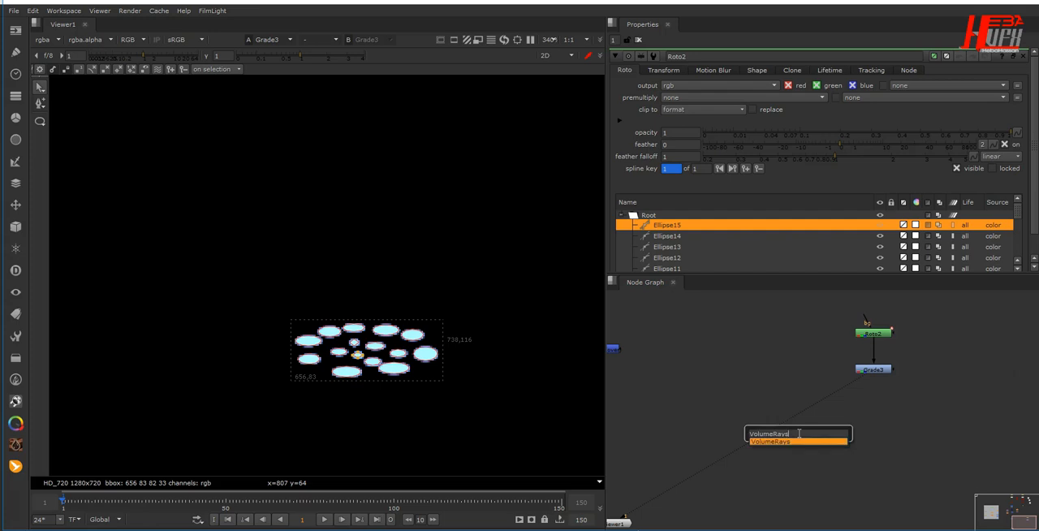
key(Return)
drag(797, 437, 872, 434)
- Place VolumeRays4's volumetrics center beneath the frame at about x 701, y -157 so the rays shoot upward
middle_drag(402, 418, 519, 304)
scroll(520, 304, down, 5)
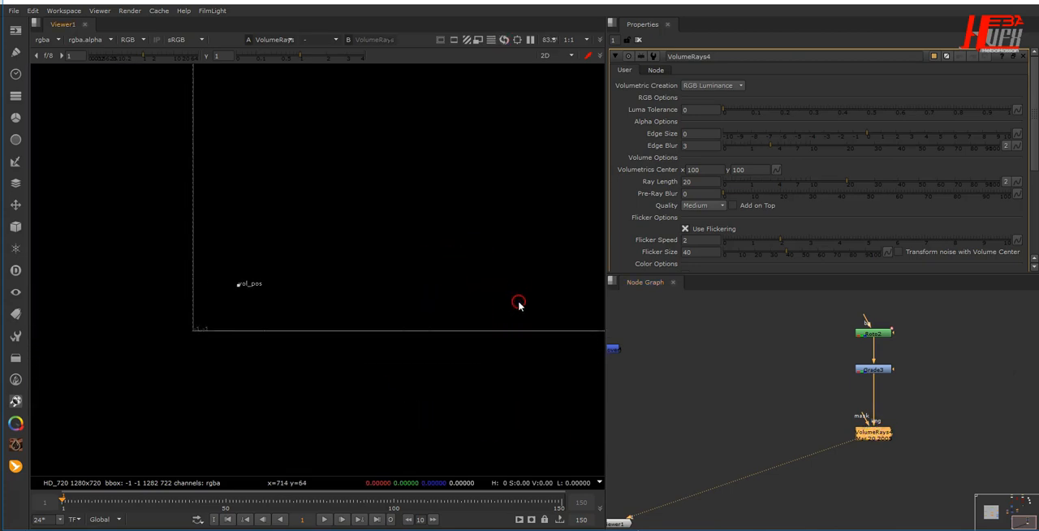
middle_drag(481, 332, 283, 324)
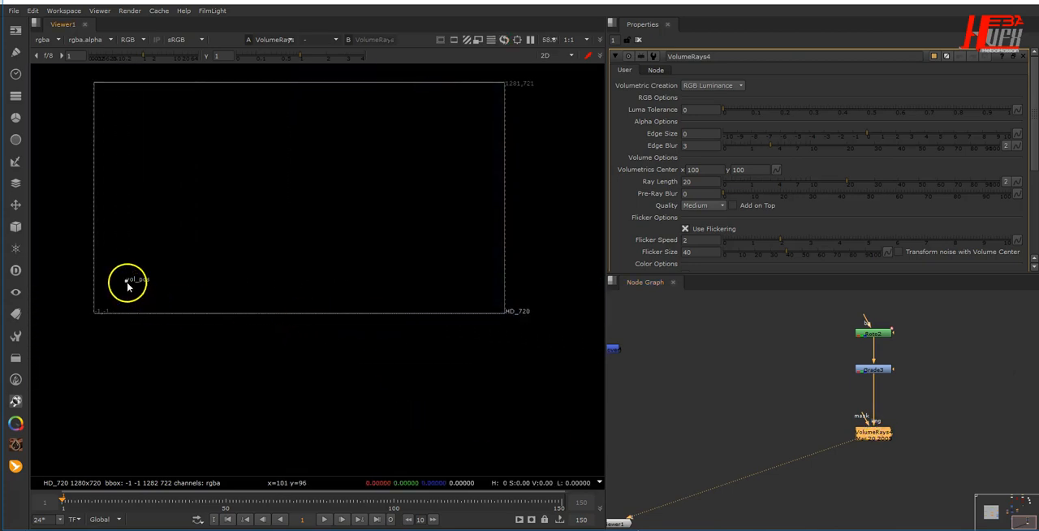
drag(258, 348, 332, 366)
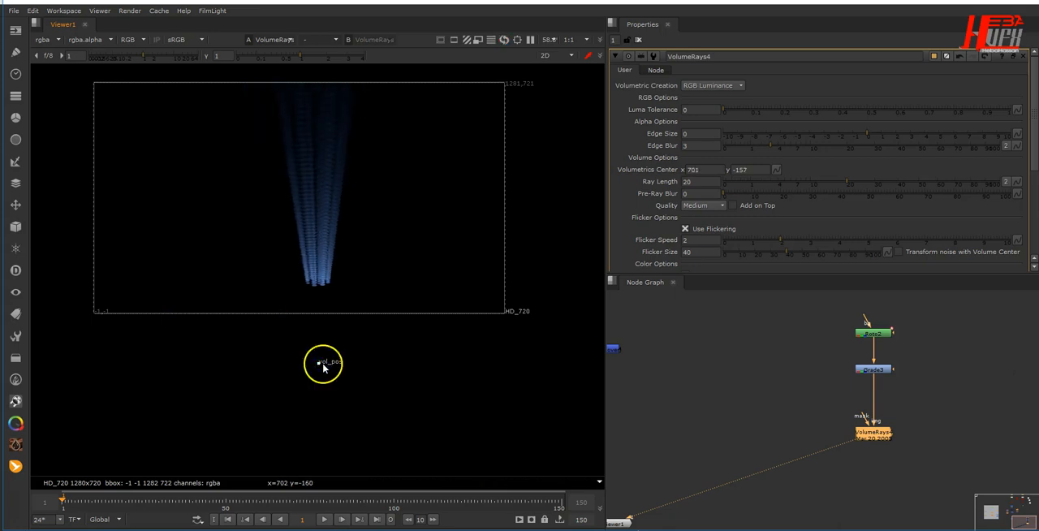
- Set VolumeRays4's ray length to 10 and its quality to Very High
click(702, 181)
text(10)
key(Return)
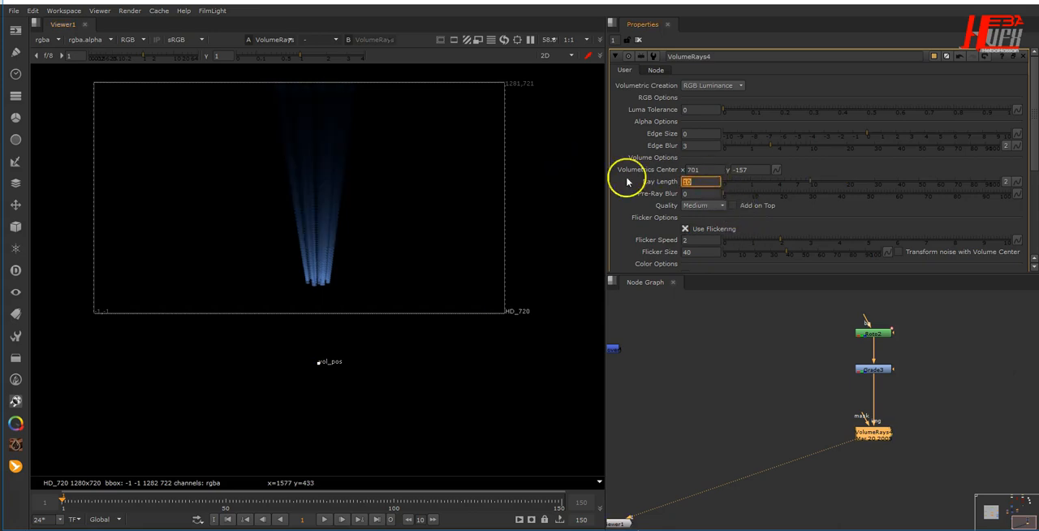
click(702, 205)
click(713, 229)
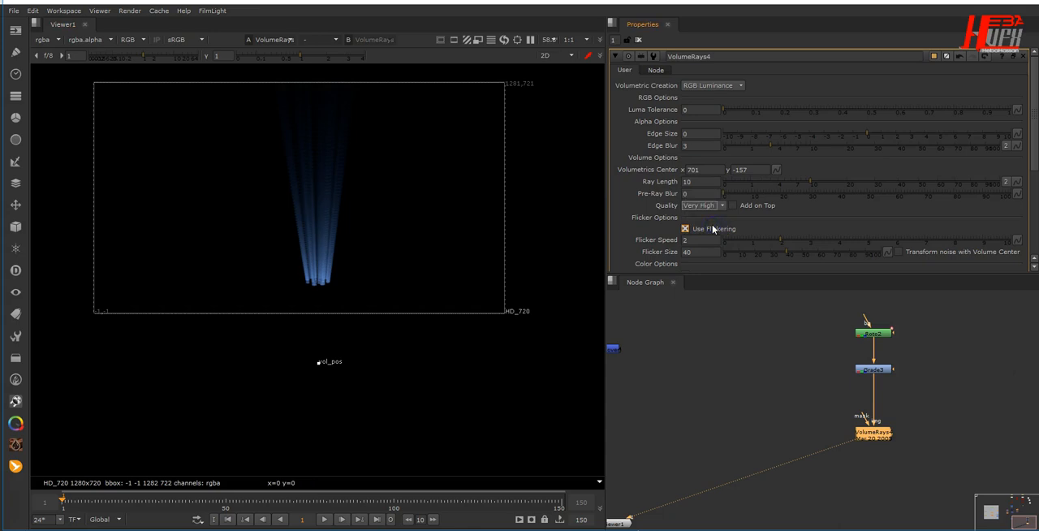
- Merge VolumeRays4 over Merge6's composite with a new Merge node placed directly below Merge6
middle_drag(816, 392, 838, 377)
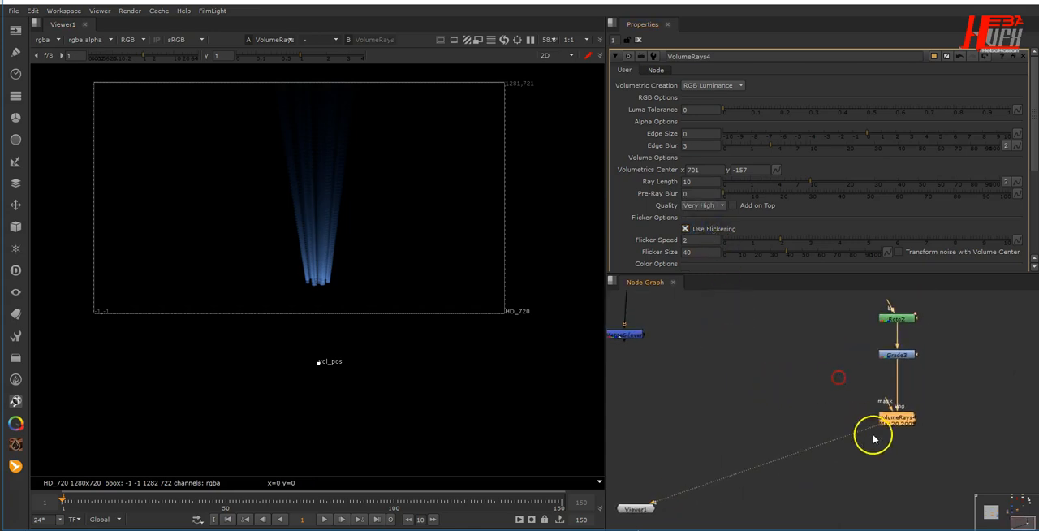
key(m)
drag(950, 420, 629, 429)
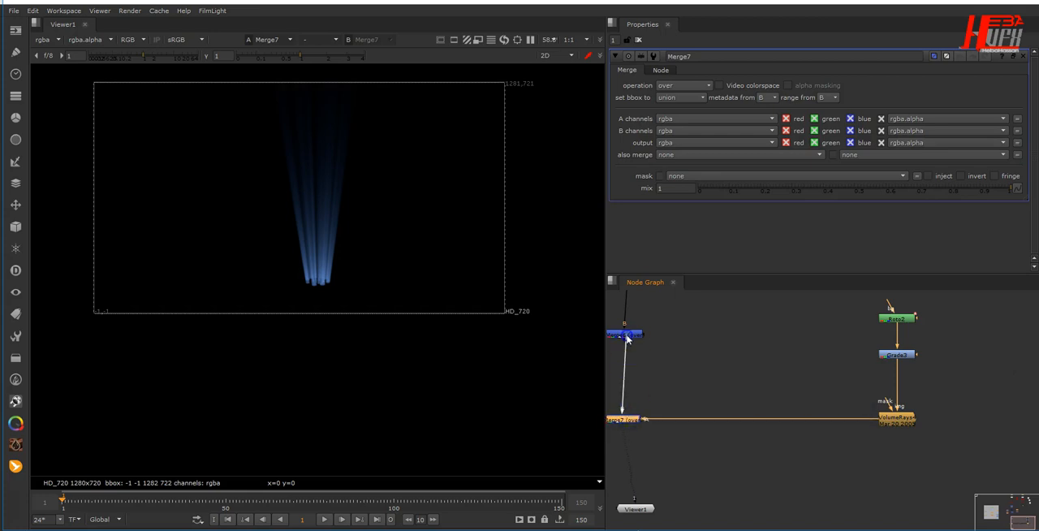
drag(627, 337, 626, 336)
drag(629, 419, 631, 418)
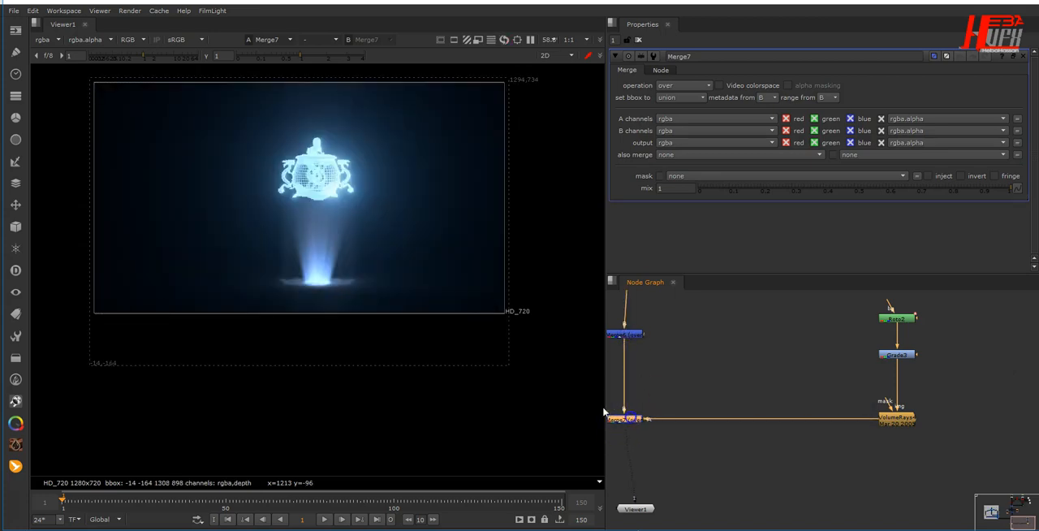
- Insert a Blur node of size 4 between VolumeRays4 and Merge7, lined up level with the merge
scroll(314, 237, up, 3)
middle_drag(315, 239, 307, 290)
middle_drag(698, 439, 742, 427)
click(678, 410)
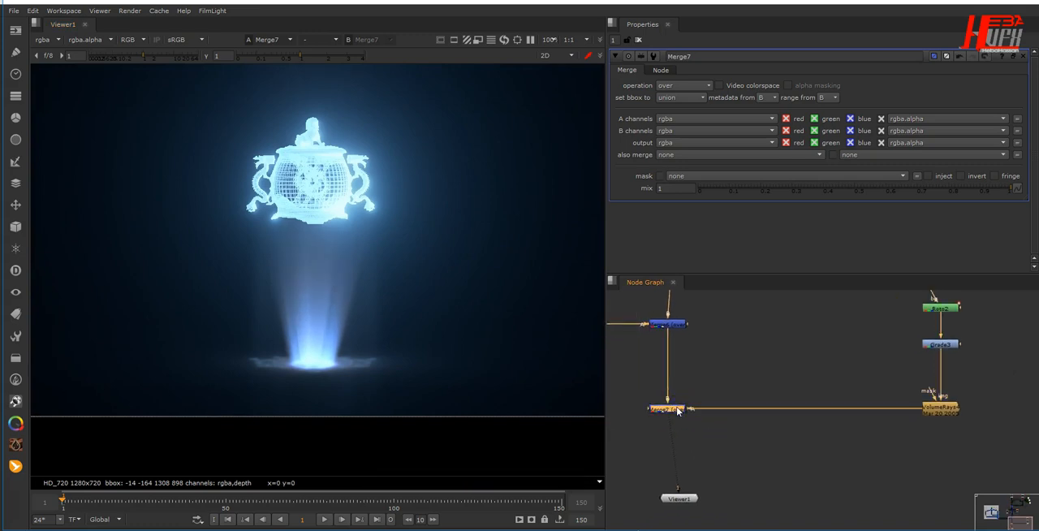
drag(939, 408, 944, 382)
key(b)
click(667, 98)
click(592, 111)
drag(948, 397, 948, 409)
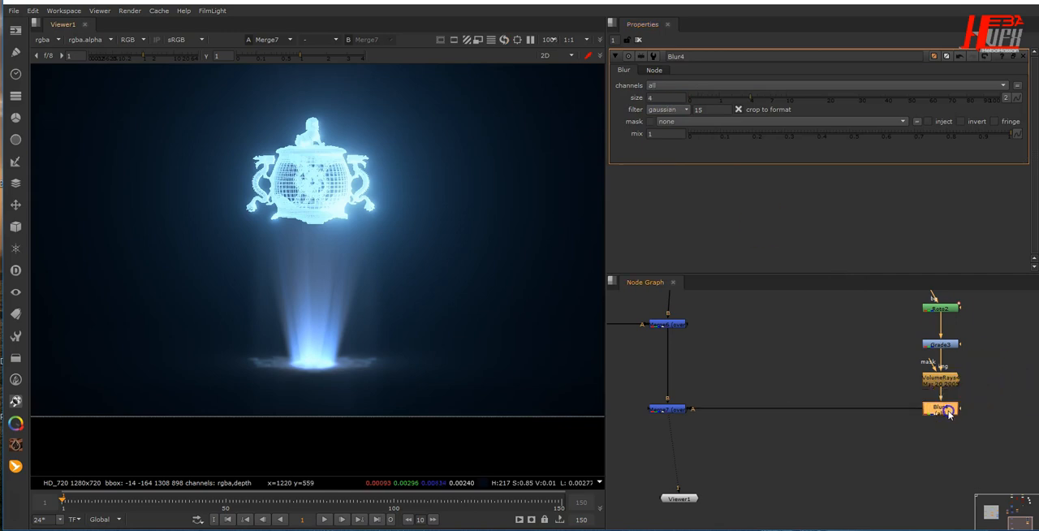
- Line up Viewer1 vertically beneath Merge7 in the node graph
middle_drag(800, 403, 833, 374)
drag(731, 470, 709, 500)
middle_drag(355, 269, 357, 292)
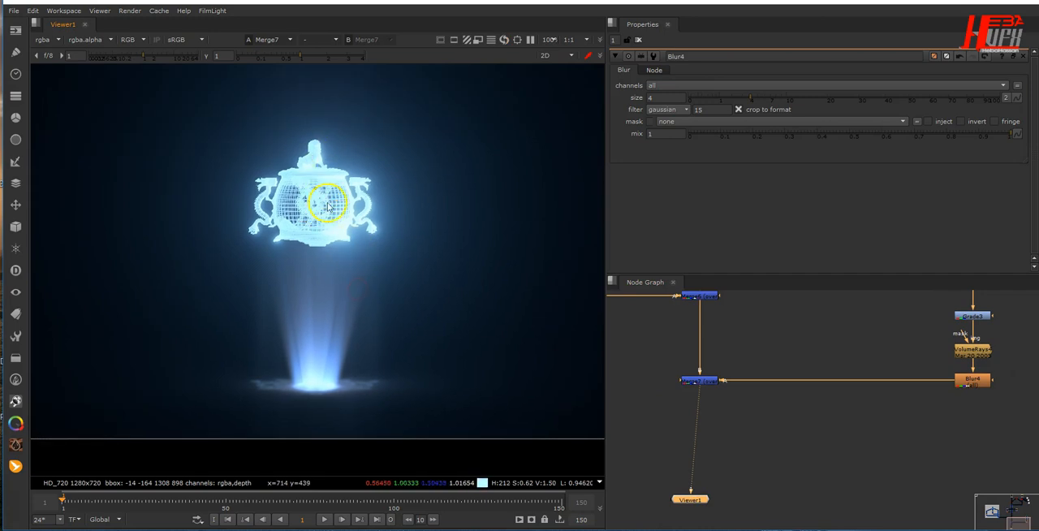
drag(695, 504, 710, 501)
click(462, 255)
- Insert a Glow node between Merge7 and Viewer1, spaced slightly below the merge
click(709, 387)
click(772, 441)
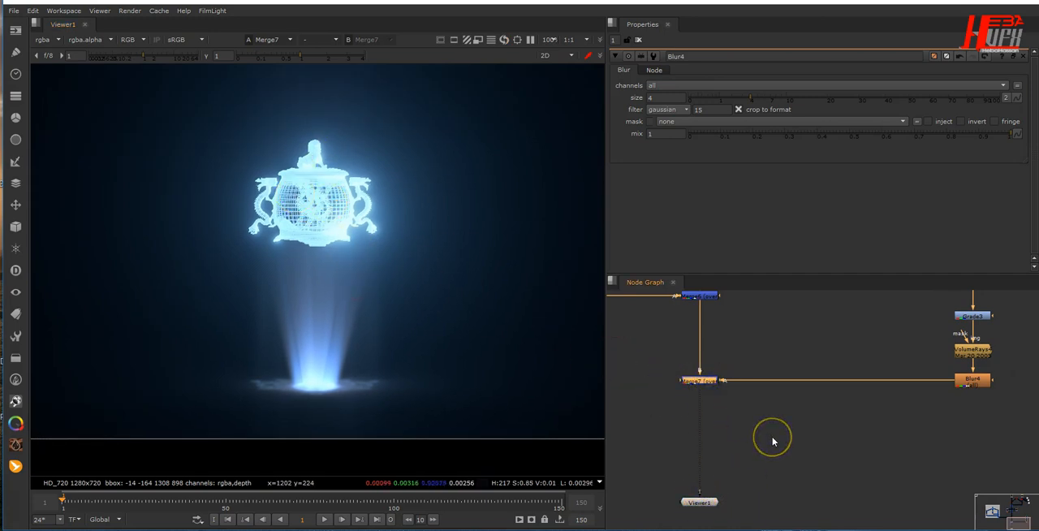
key(Tab)
text(glow)
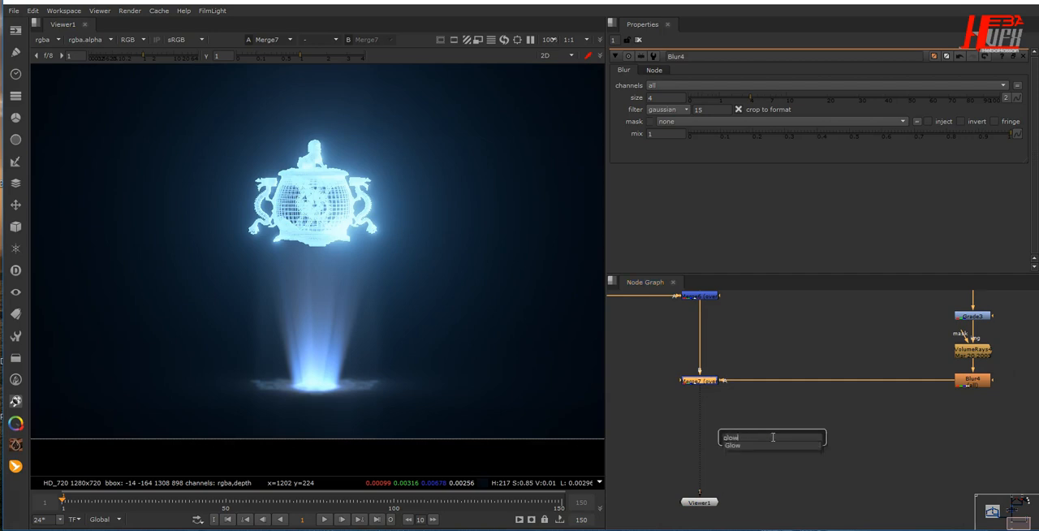
key(Return)
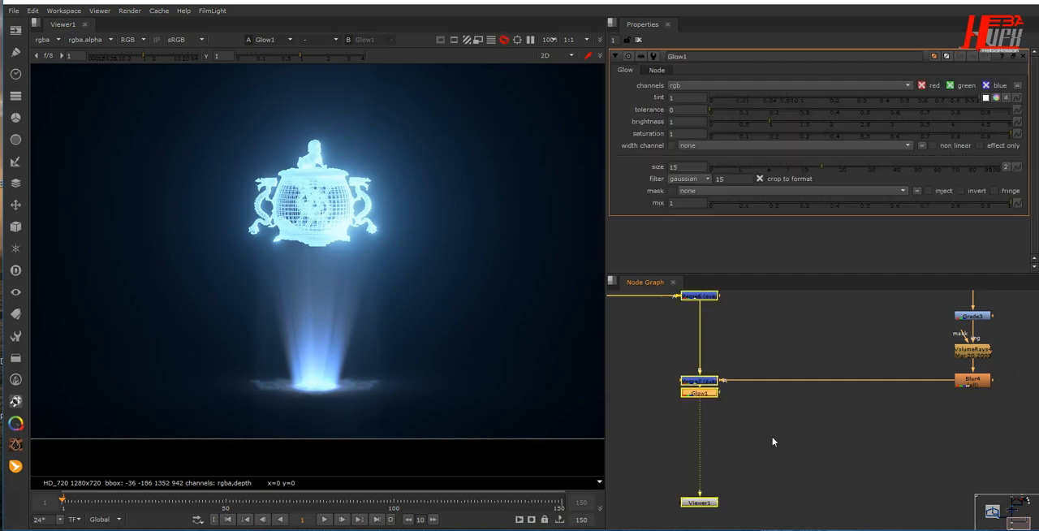
click(714, 379)
drag(702, 401, 702, 420)
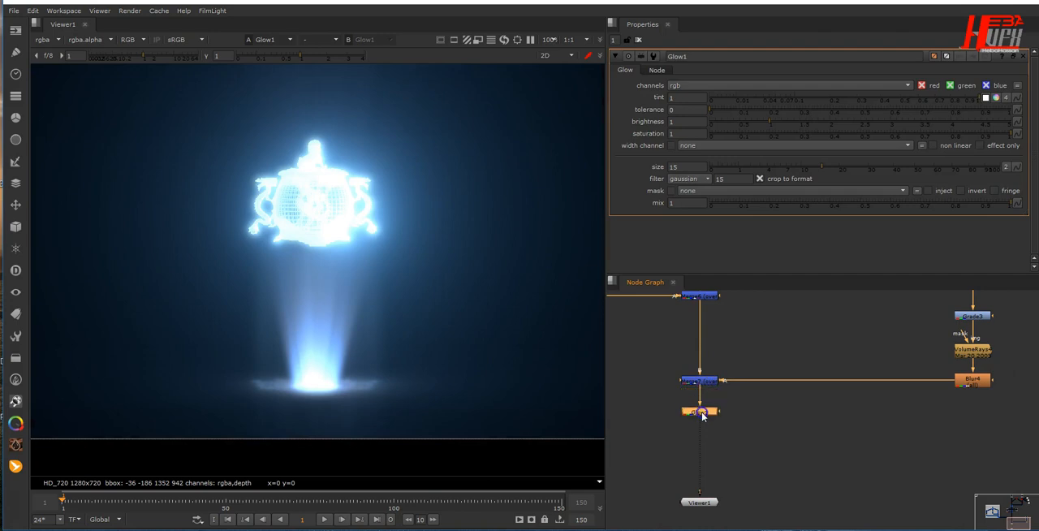
- Set Glow1's tolerance to 0.3 and its size to 1.5
click(689, 110)
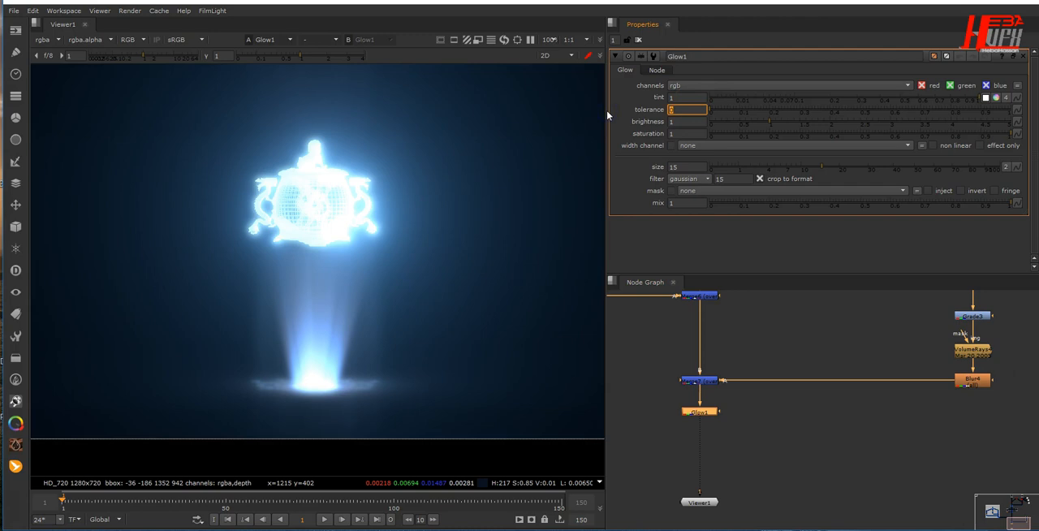
text(3)
key(Return)
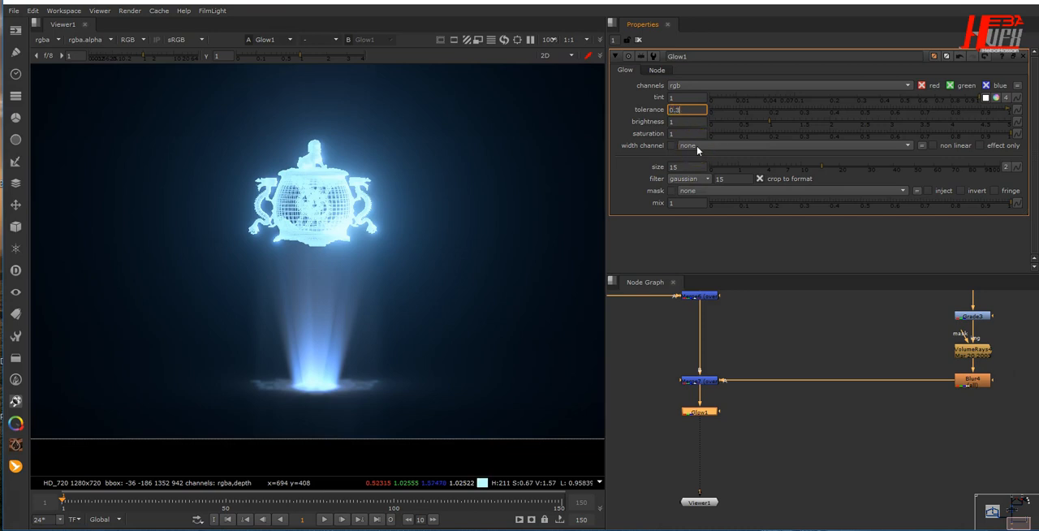
key(Return)
click(692, 167)
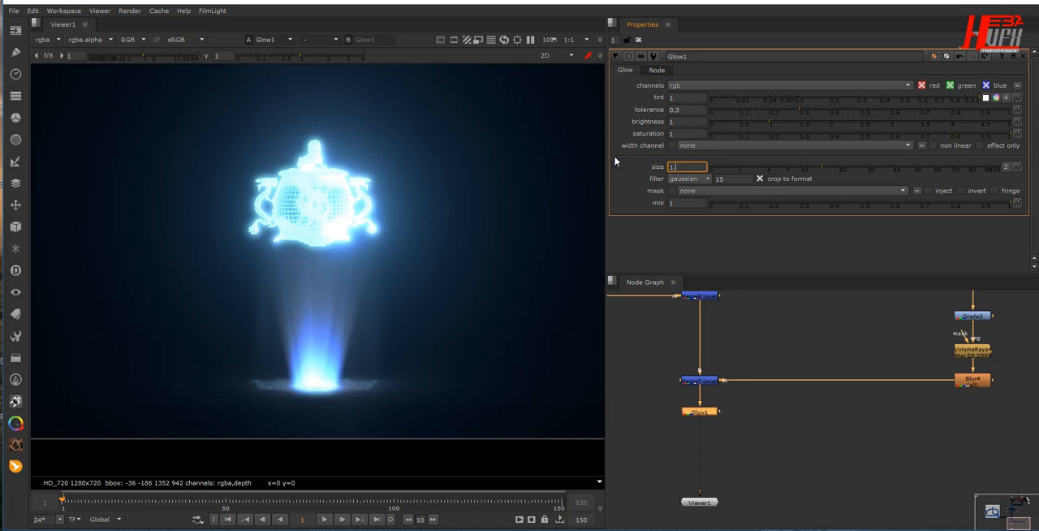
key(Return)
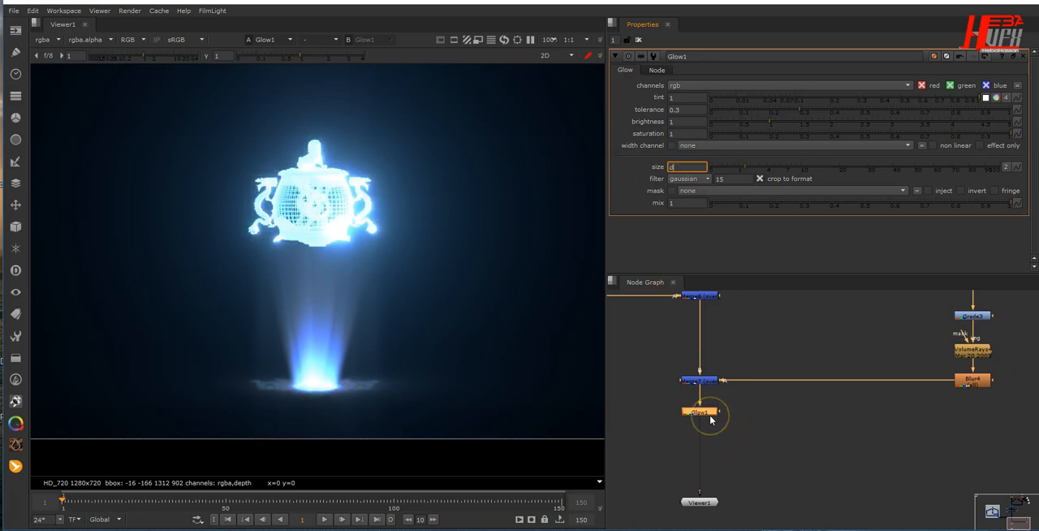
- Toggle Glow1 off and on repeatedly to compare its effect on the statue and the rays, leaving it enabled
key(d)
key(d)
key(d)
key(d)
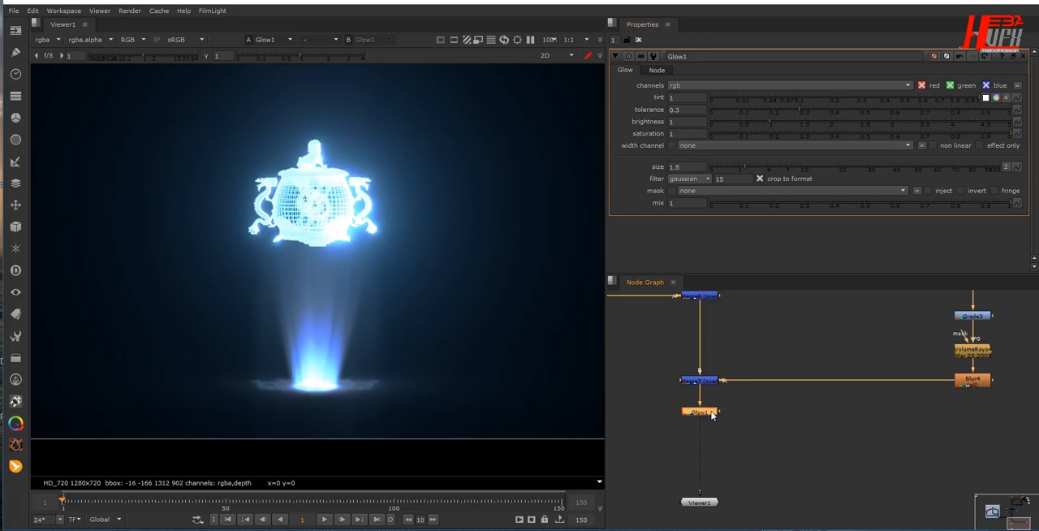
scroll(378, 367, down, 2)
scroll(379, 364, up, 2)
scroll(383, 371, down, 2)
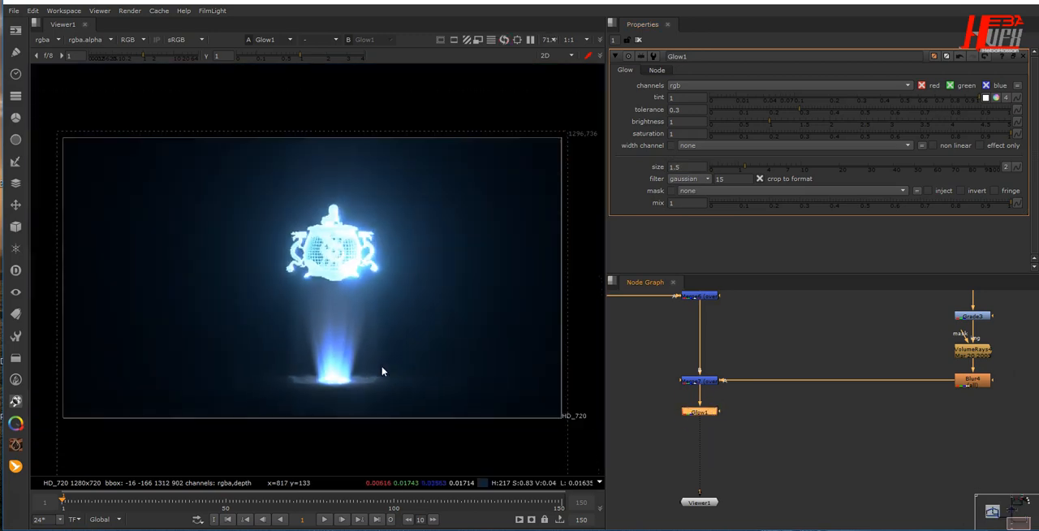
key(d)
key(d)
key(d)
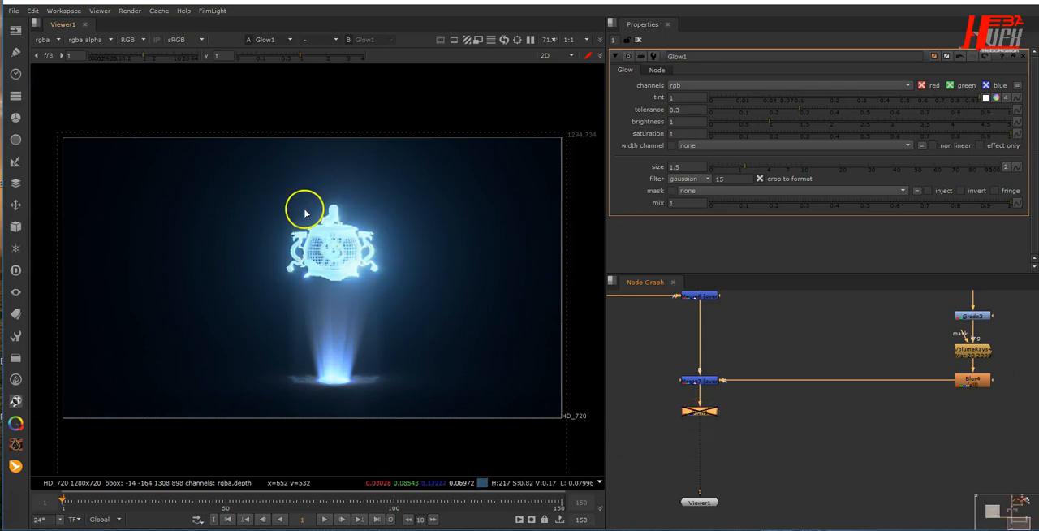
key(d)
key(d)
key(d)
key(d)
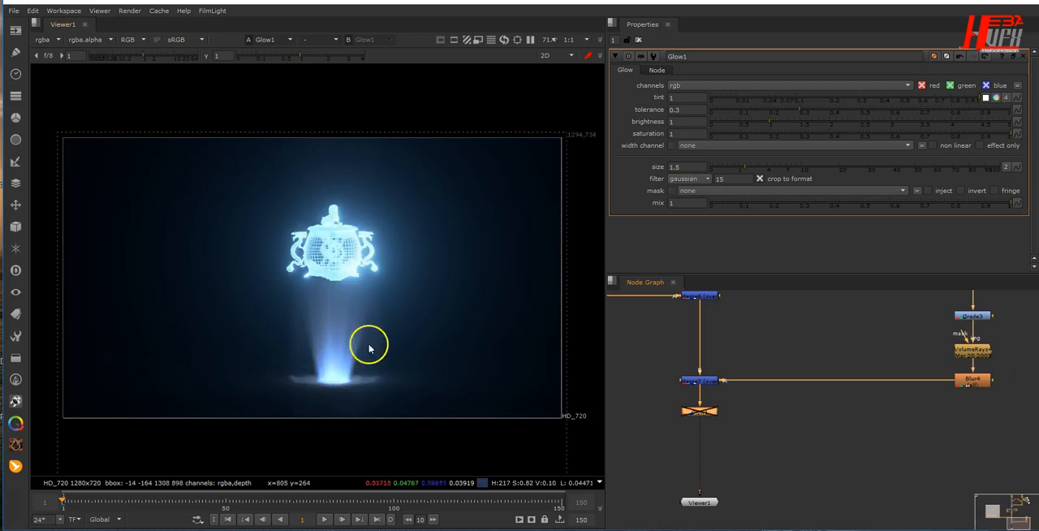
key(d)
key(d)
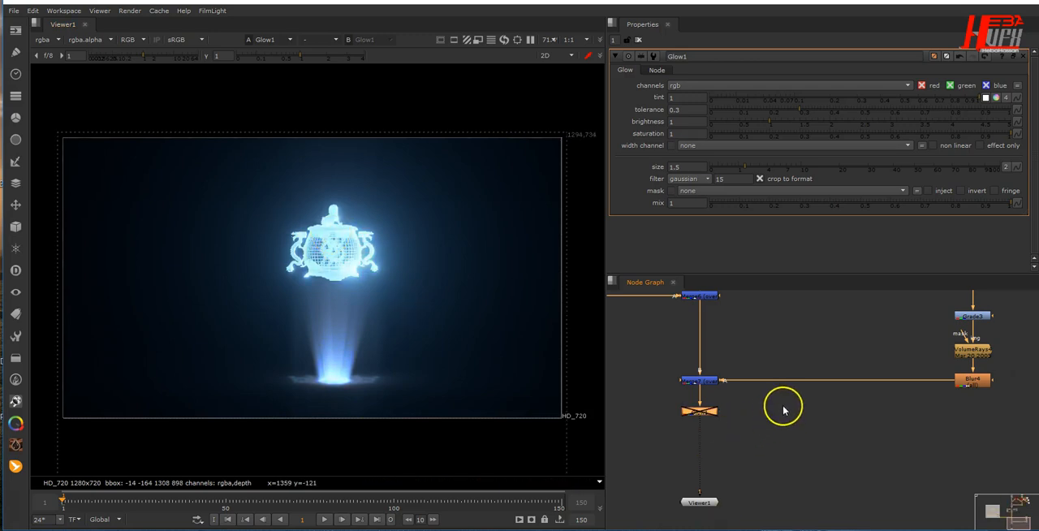
key(d)
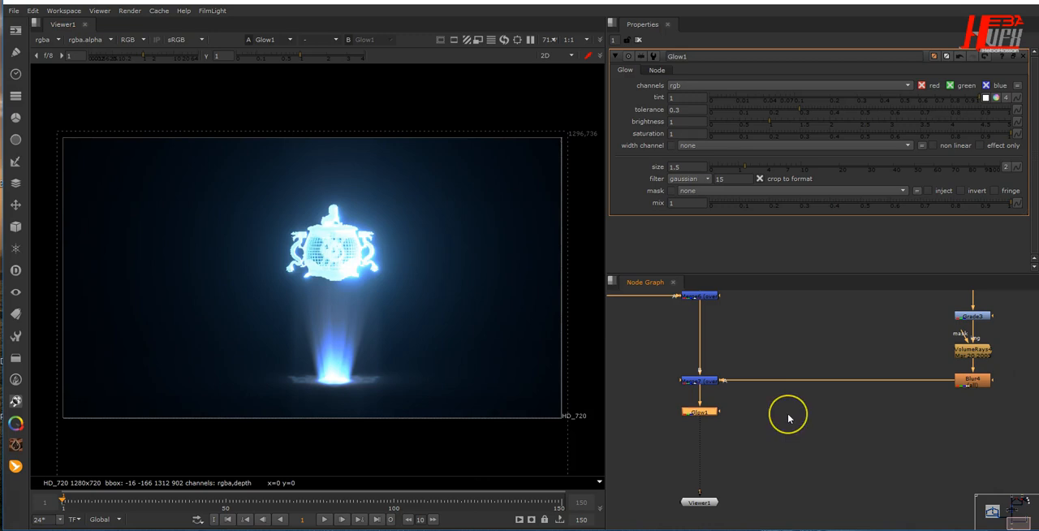
- Add an unconnected Roto node beside Glow1 and keep Glow1's output in the viewer
key(o)
drag(698, 428, 814, 422)
click(701, 414)
key(1)
drag(733, 417, 795, 458)
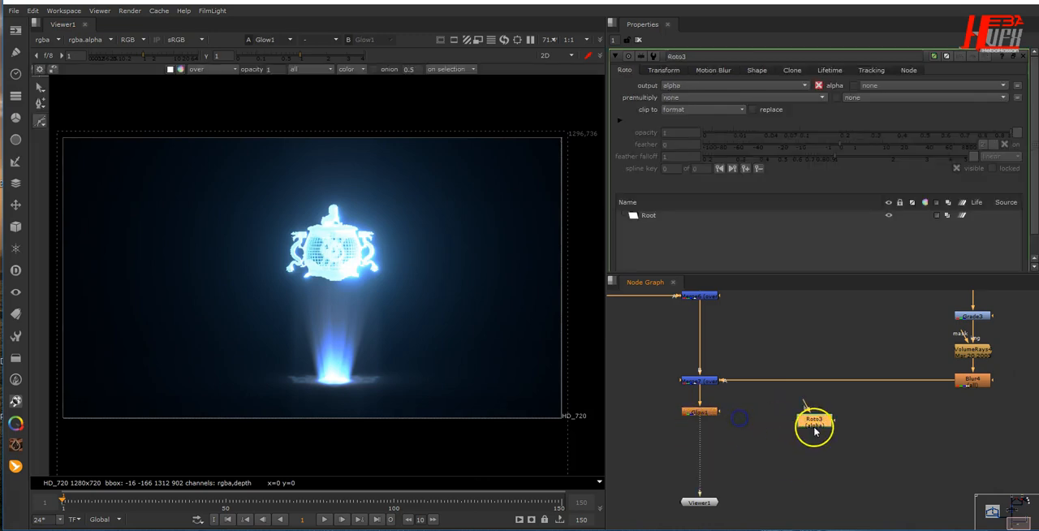
- Draw a closed nine-point Bezier shape in Roto3 loosely around the floating statue, leaving out the light's base
click(44, 122)
click(72, 121)
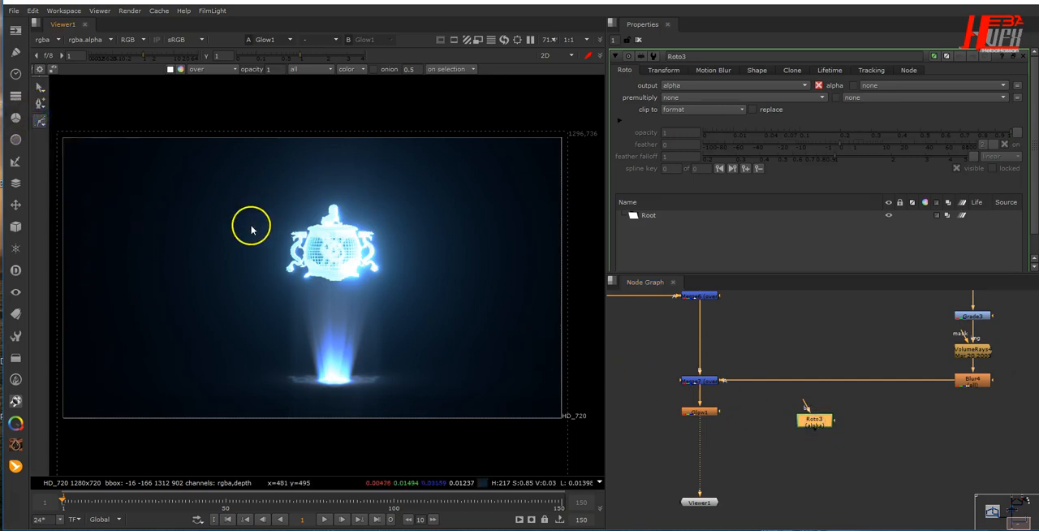
click(250, 221)
click(306, 184)
click(387, 191)
click(426, 232)
click(427, 278)
click(371, 313)
click(318, 315)
click(268, 292)
click(255, 257)
click(250, 221)
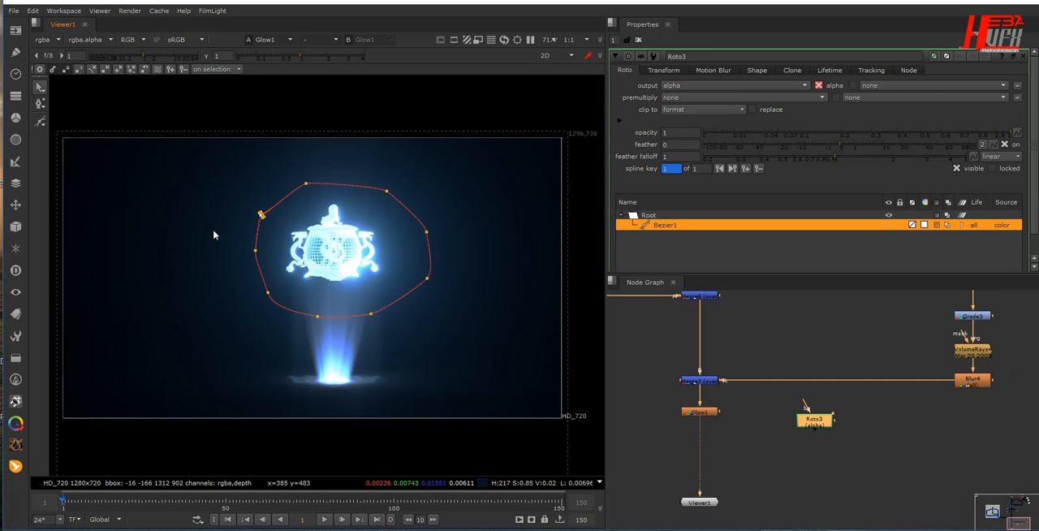
- Feather all points of the Bezier outward and pull the lagging upper-left feather point out to match the others
drag(221, 166, 483, 355)
key(e)
key(e)
key(e)
key(e)
key(e)
key(e)
key(e)
key(e)
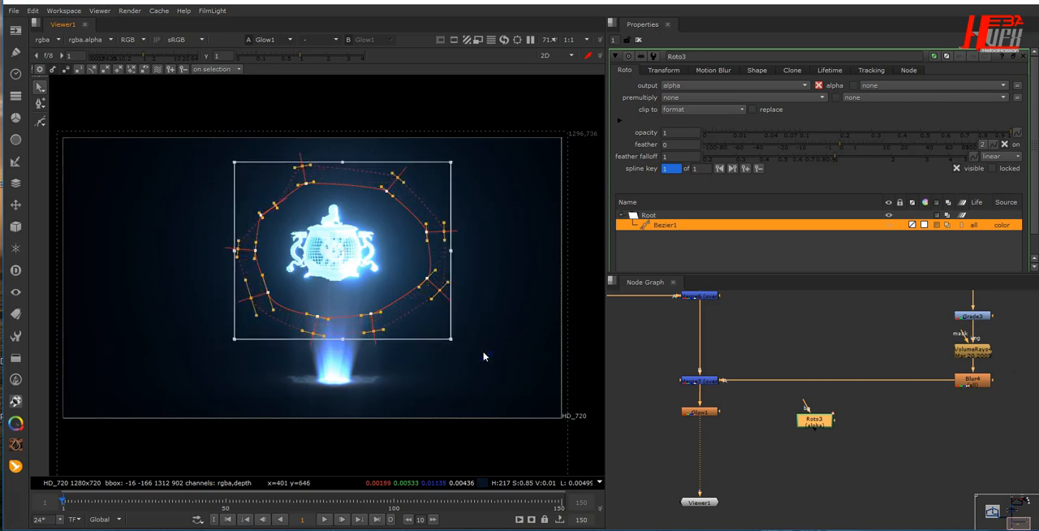
key(e)
key(e)
click(177, 208)
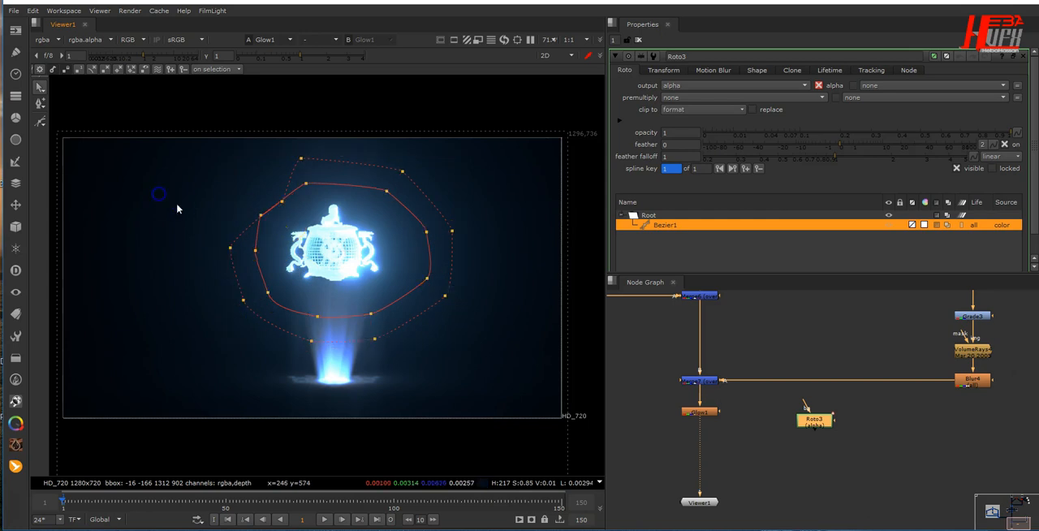
scroll(211, 213, up, 5)
drag(336, 192, 235, 164)
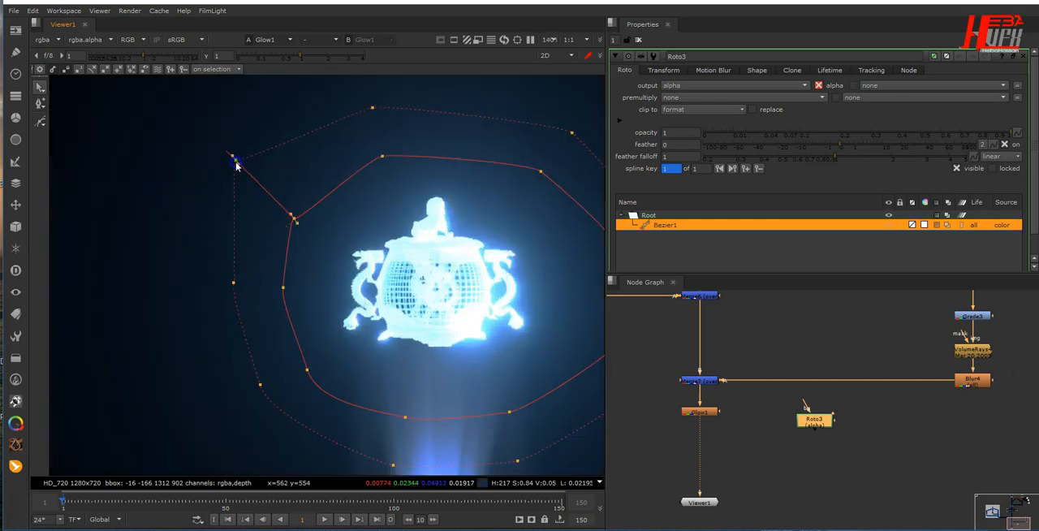
scroll(405, 288, down, 5)
middle_drag(489, 311, 427, 271)
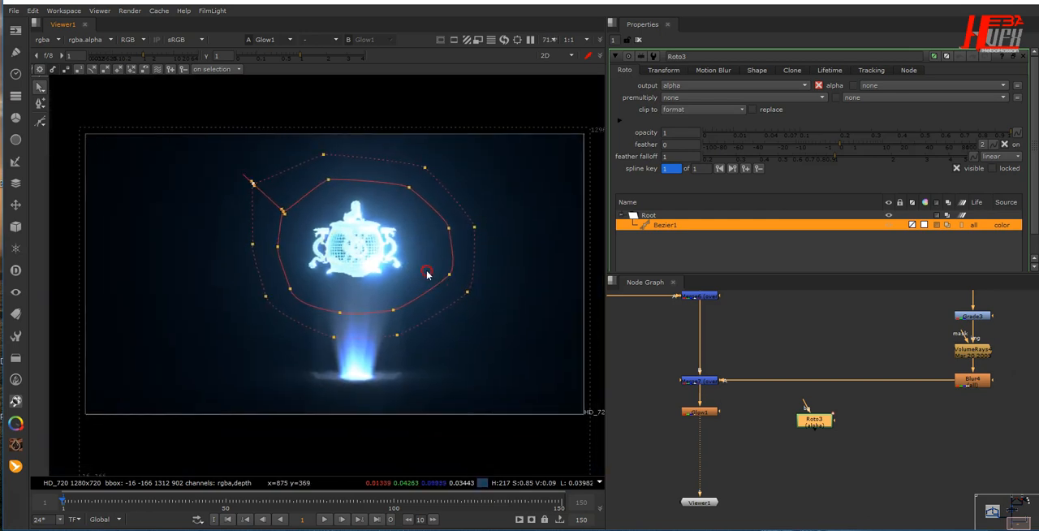
- Connect Glow1's mask input to Roto3, level the two nodes, and close Roto3's properties
scroll(749, 412, up, 3)
drag(705, 413, 847, 418)
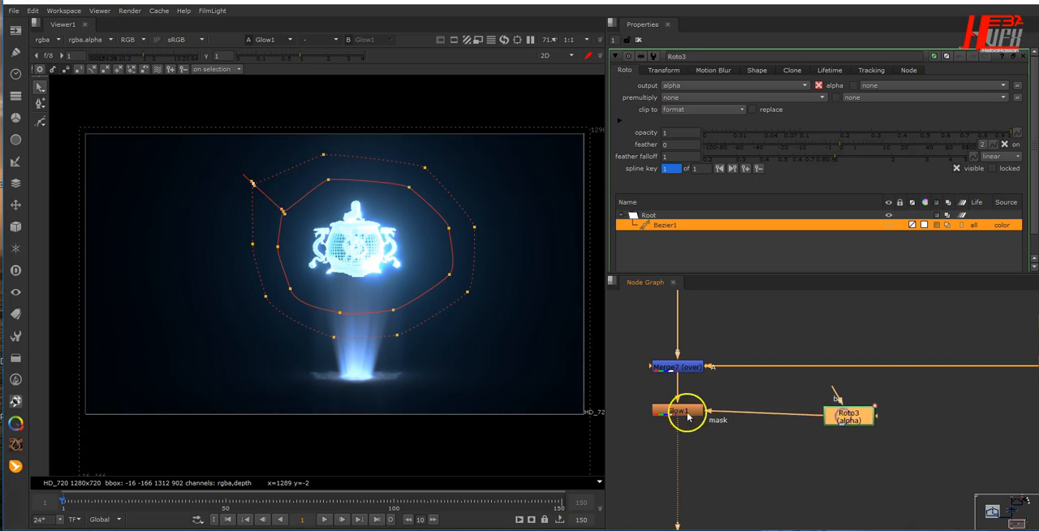
drag(684, 414, 686, 421)
click(552, 411)
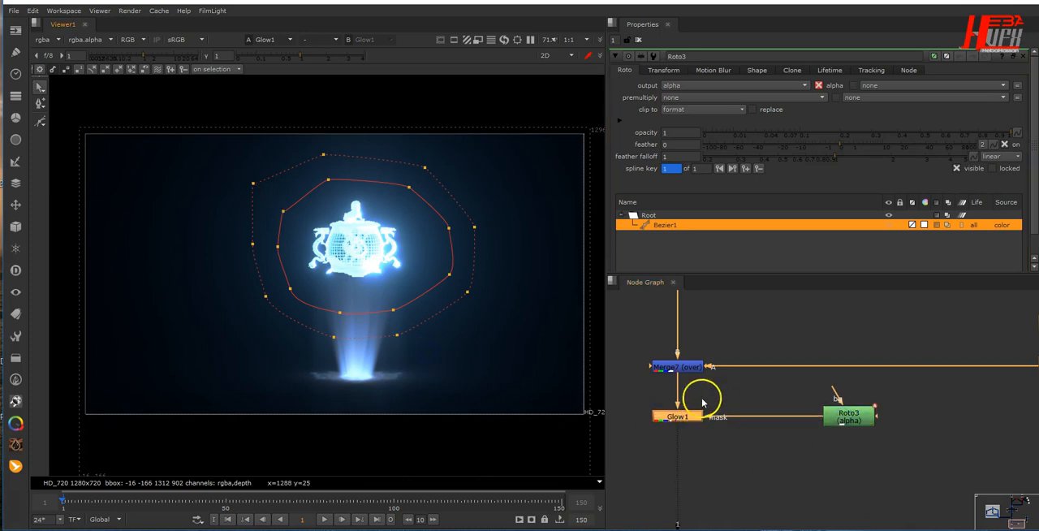
click(1024, 56)
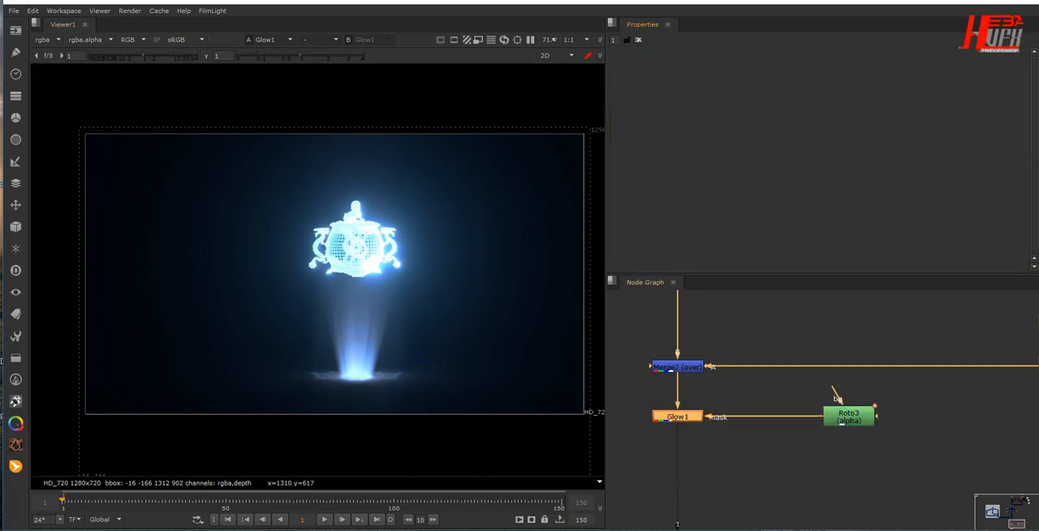
- Add a Grade node below Glow1 and raise its gamma to 1.15
middle_drag(759, 478, 814, 443)
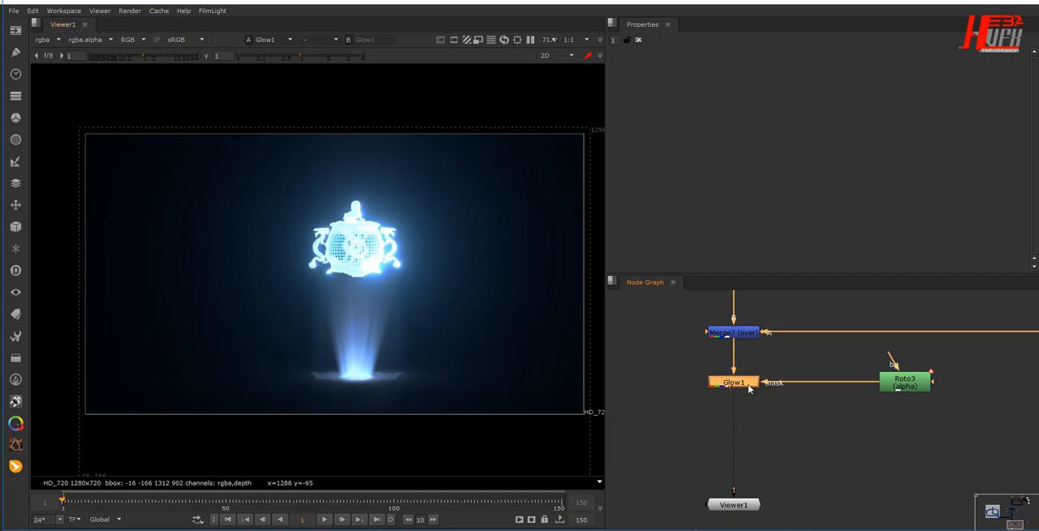
key(g)
drag(748, 403, 748, 422)
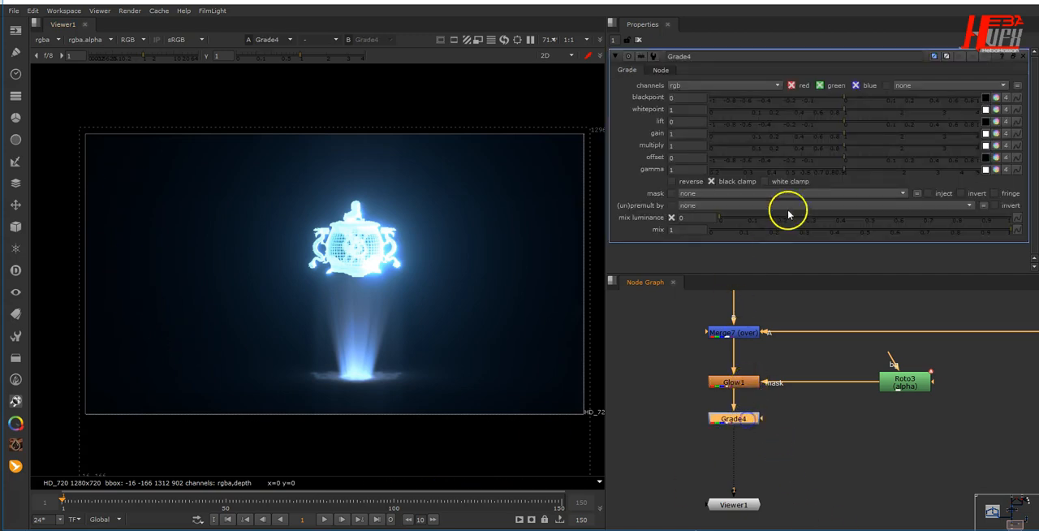
drag(852, 175, 859, 174)
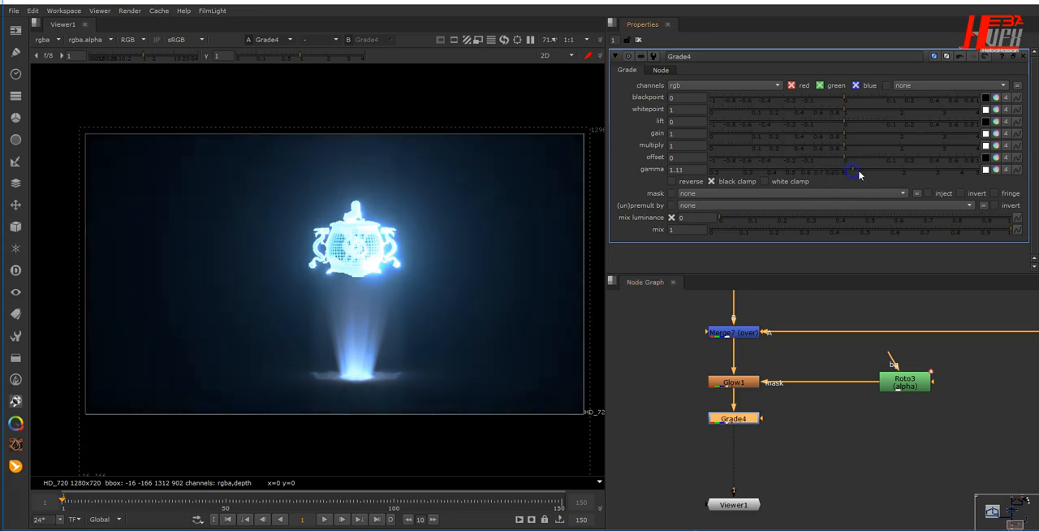
click(858, 173)
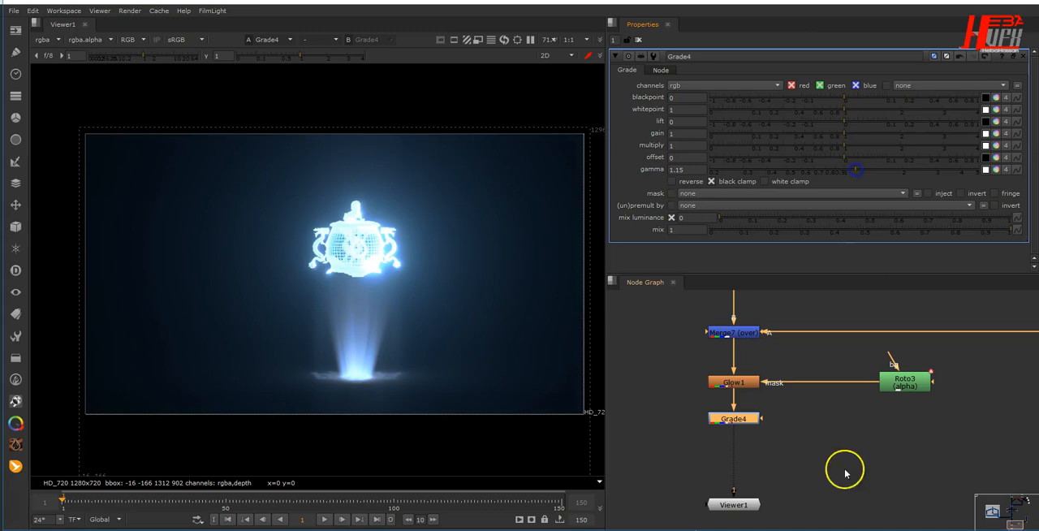
scroll(452, 297, down, 3)
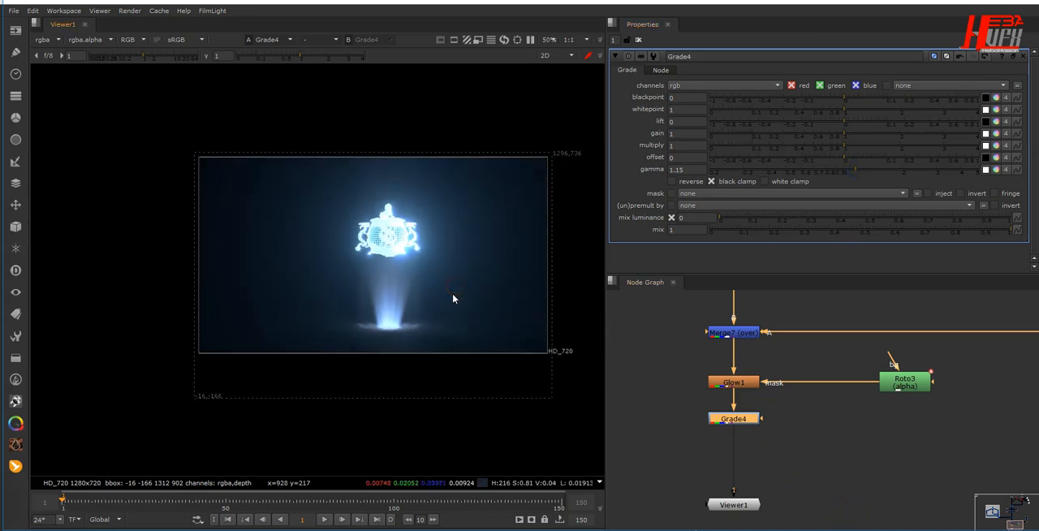
middle_drag(452, 298, 413, 292)
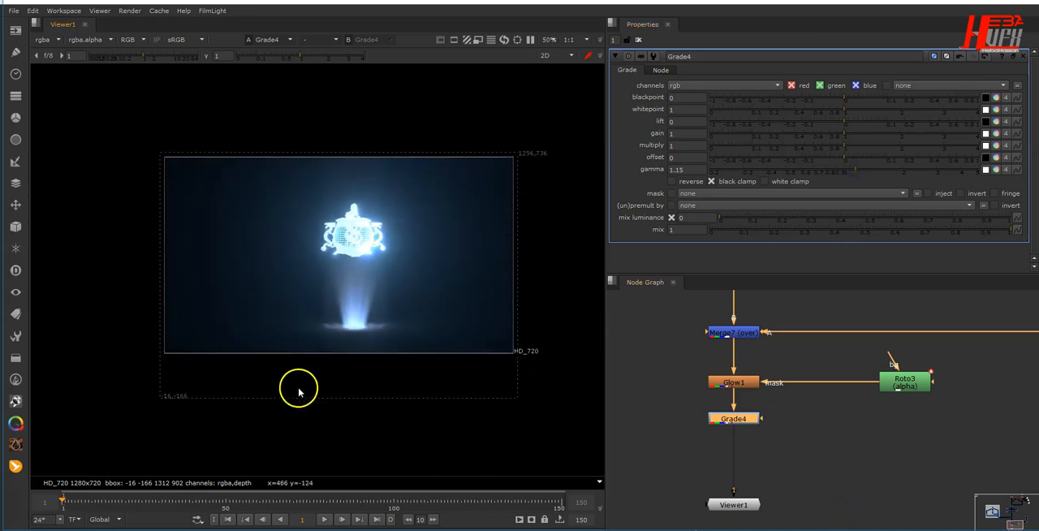
- Add a Crop node after Grade4 with the default 1280 x 720 format box and clear the open node properties
key(Tab)
text(crop)
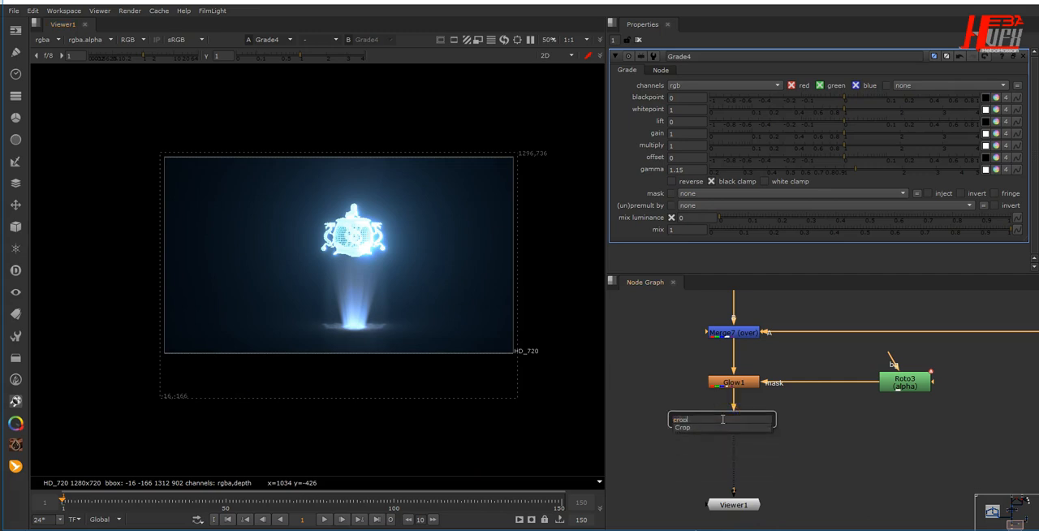
key(Return)
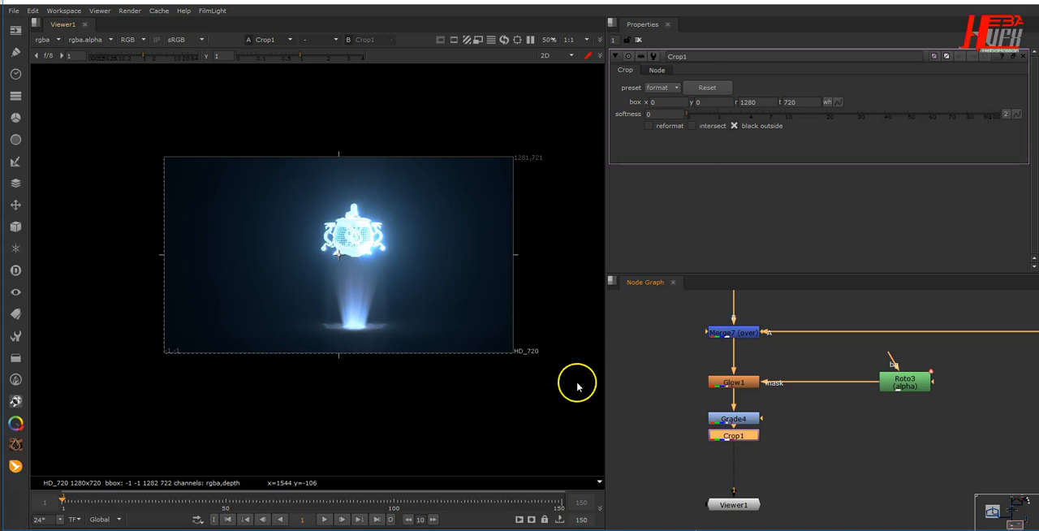
click(638, 39)
- Check the finished hologram at several frames along the timeline, ending at frame 45
middle_drag(488, 333, 461, 376)
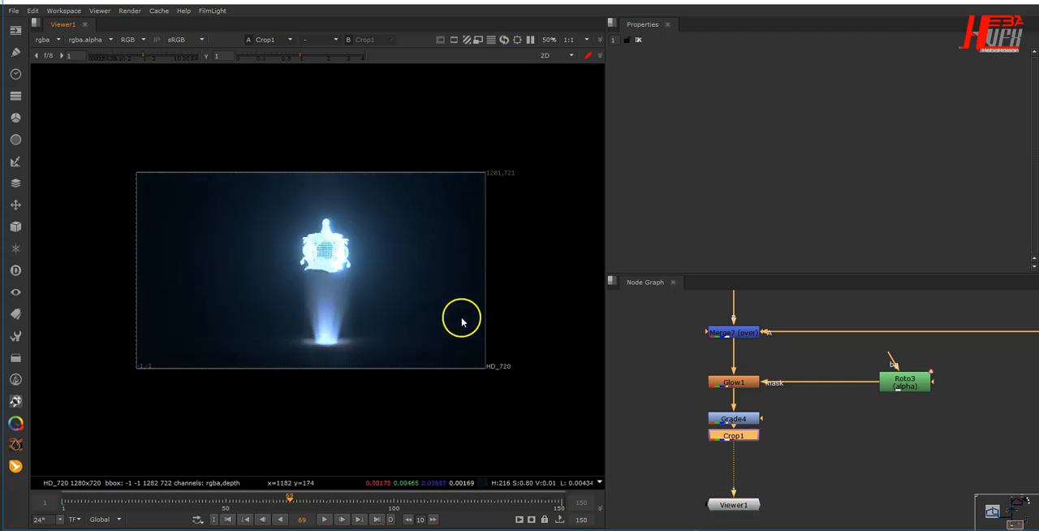
scroll(308, 359, up, 6)
middle_drag(378, 345, 348, 414)
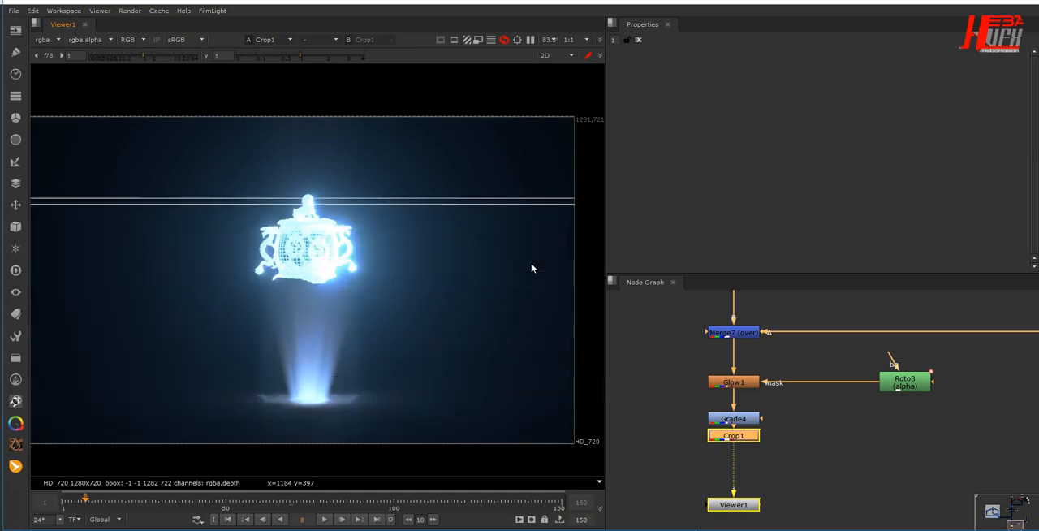
click(160, 500)
click(208, 508)
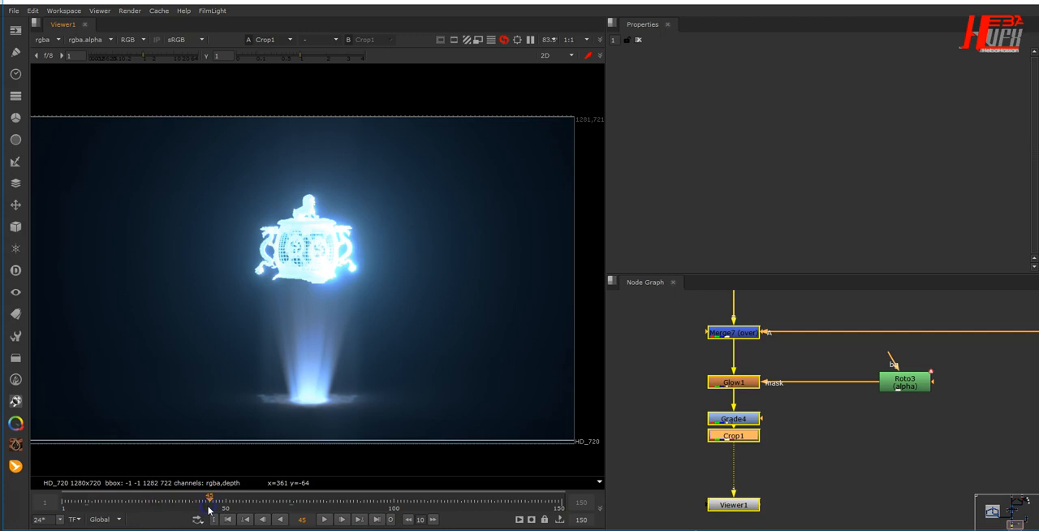
- Check the hologram at further frames in the second half of the timeline, including frame 126
click(366, 500)
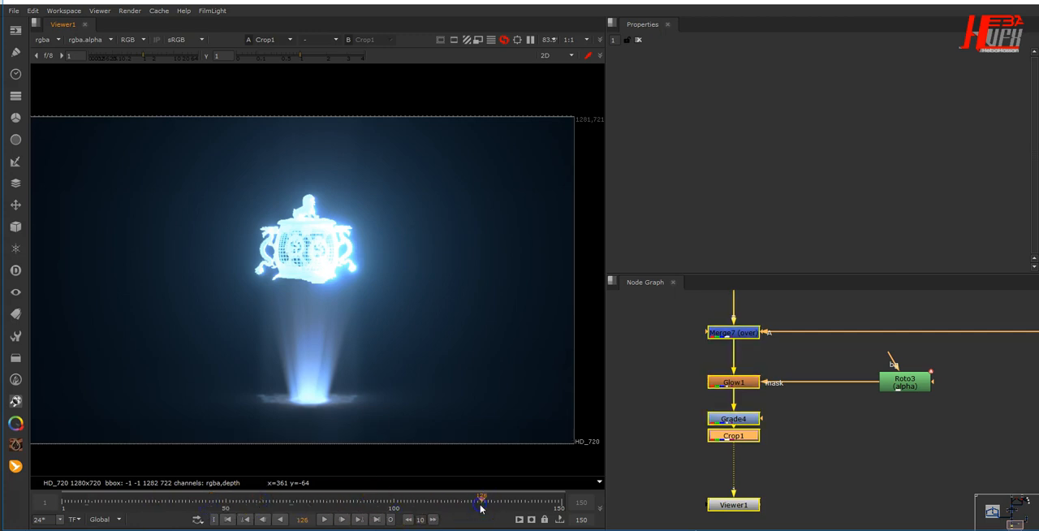
click(523, 503)
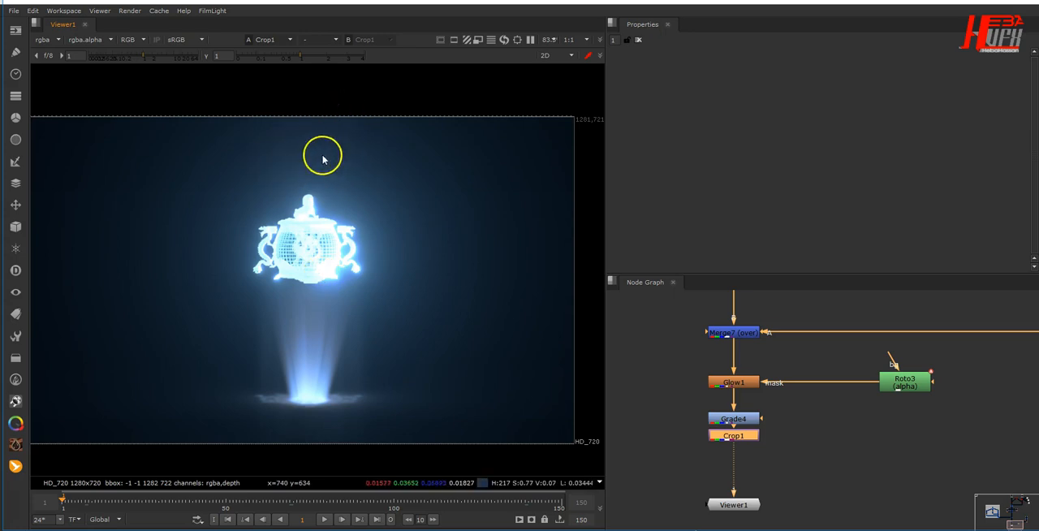
- Add a Roto node beside the Rays group and draw a closed Bezier shape over the dark area above the statue
scroll(814, 446, down, 5)
scroll(733, 403, up, 6)
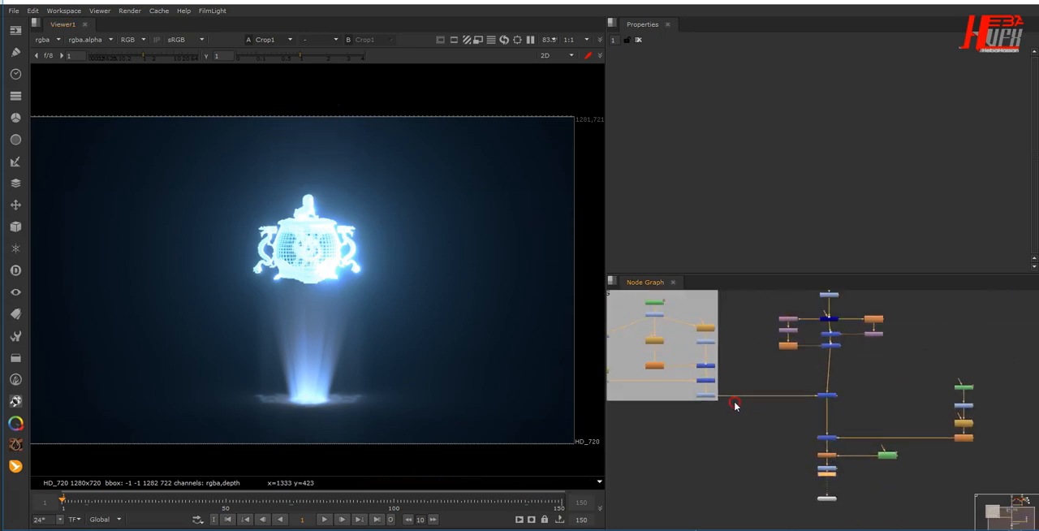
click(788, 389)
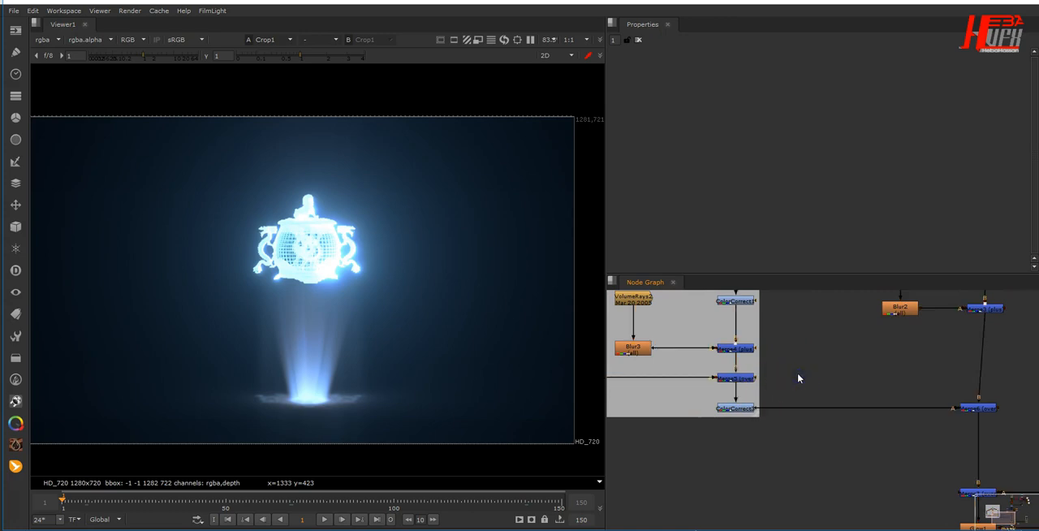
key(o)
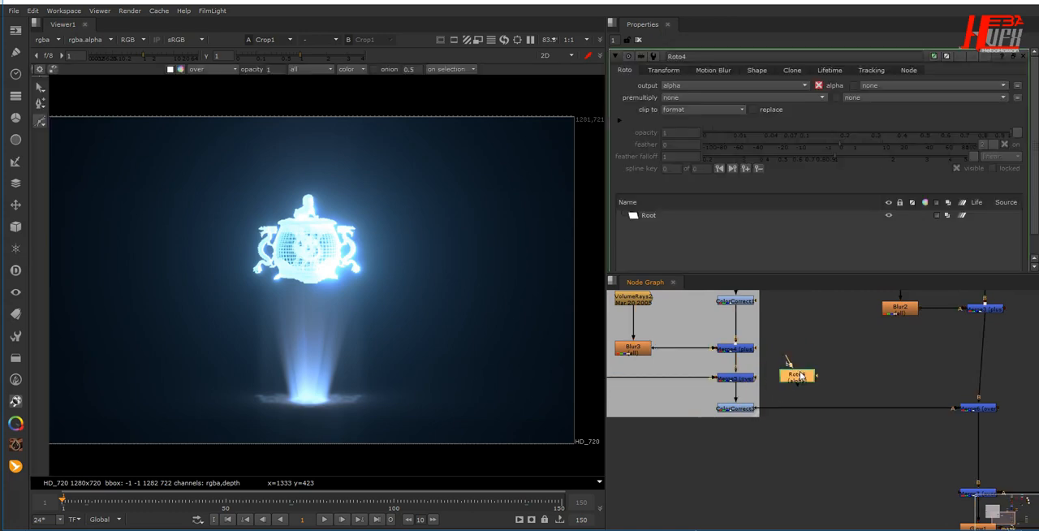
drag(800, 374, 844, 354)
click(206, 97)
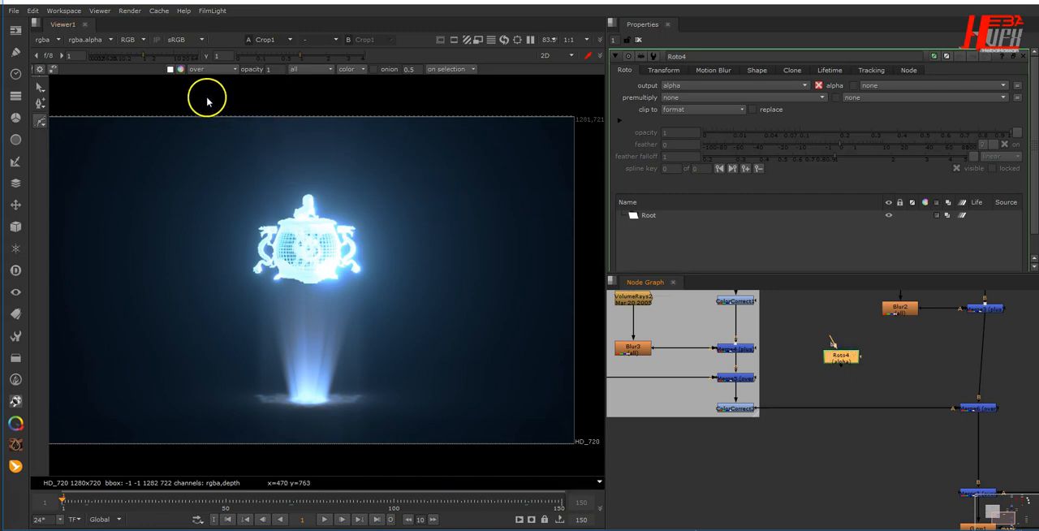
drag(217, 160, 228, 177)
drag(406, 192, 424, 169)
click(441, 126)
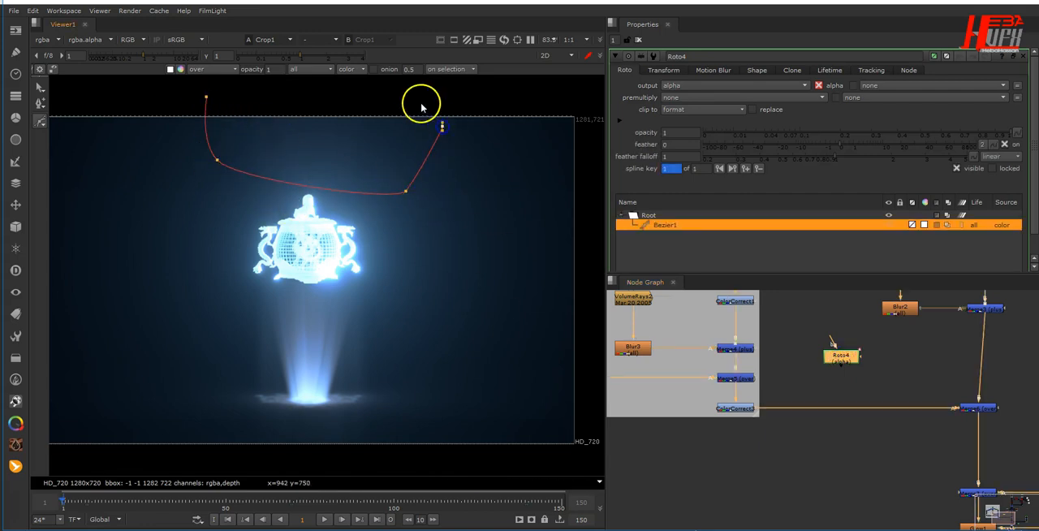
click(312, 99)
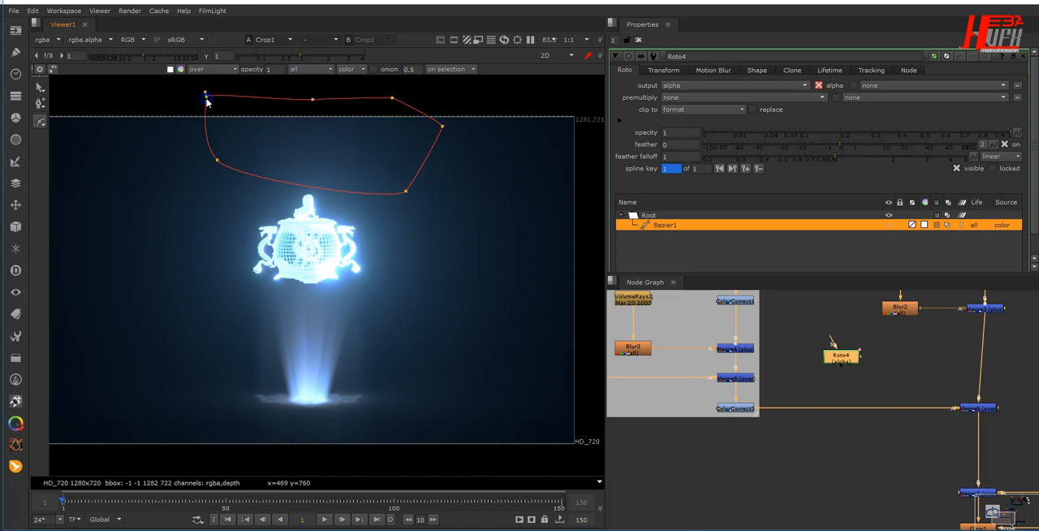
click(207, 96)
drag(844, 360, 841, 348)
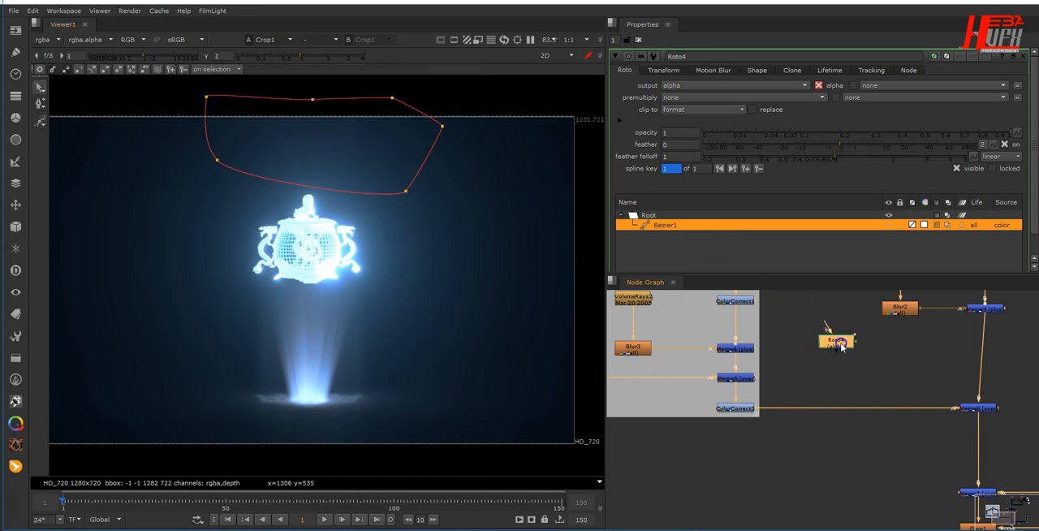
key(Tab)
text(mix)
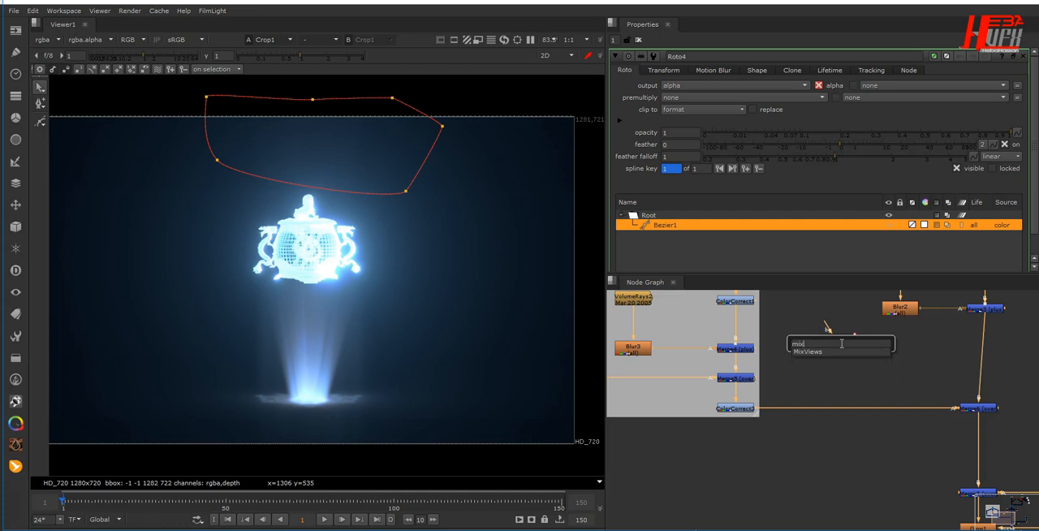
key(Down)
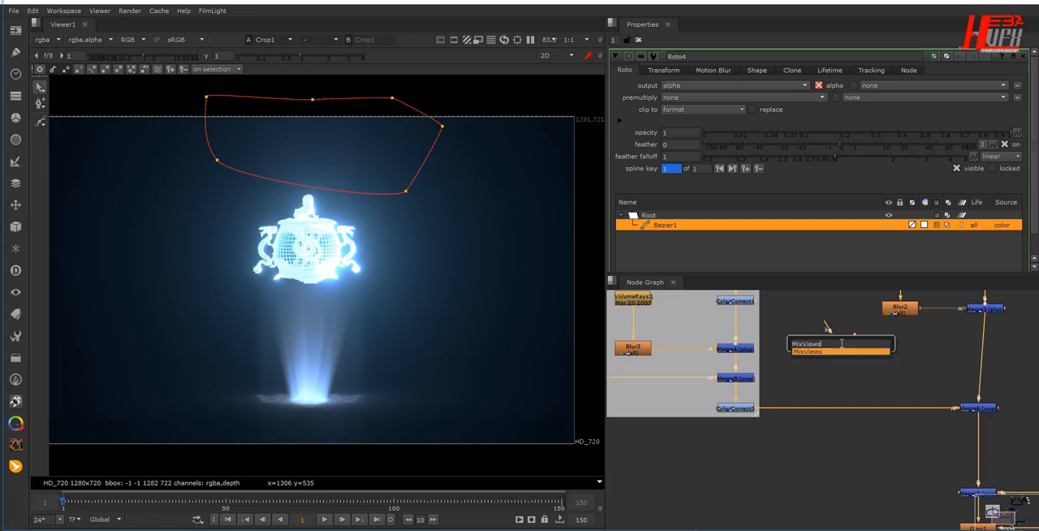
click(846, 393)
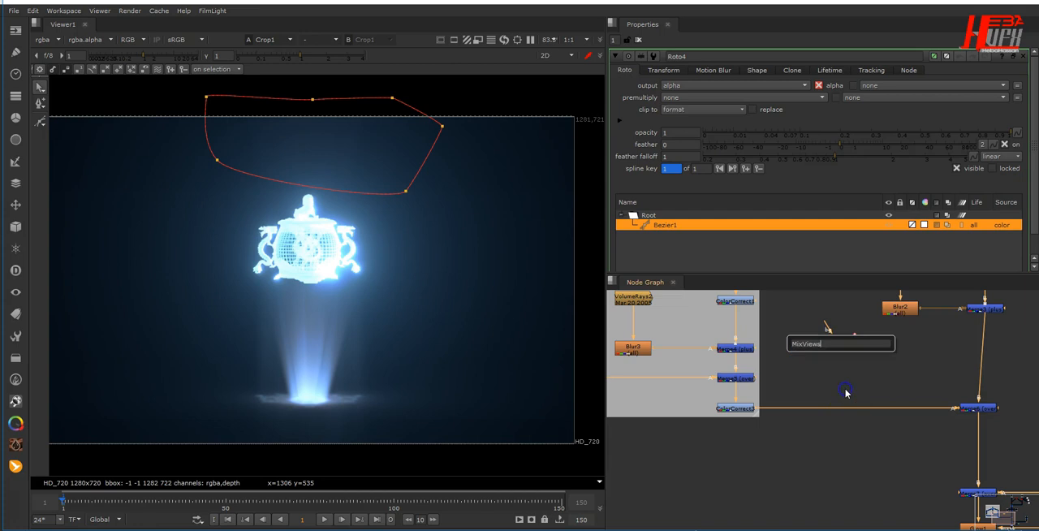
click(845, 393)
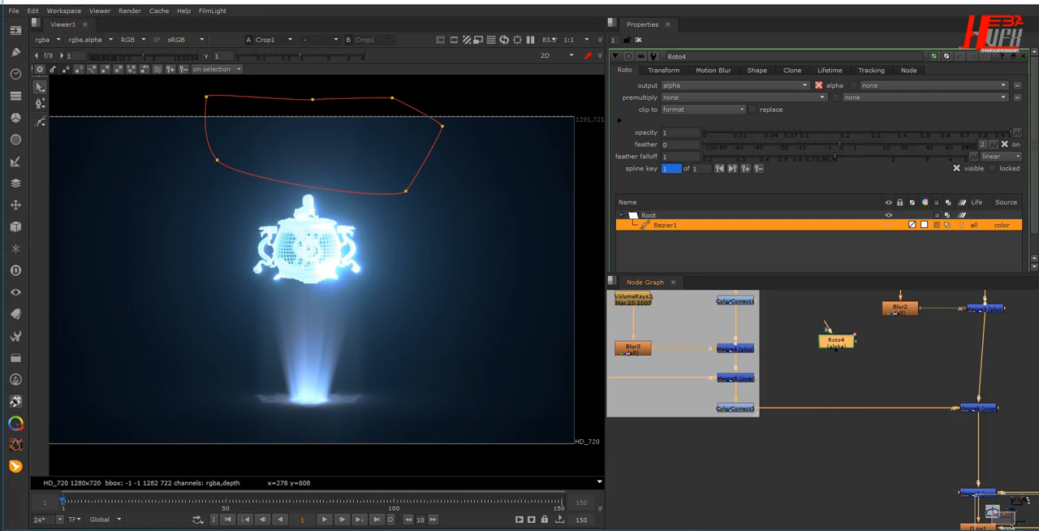
- Add a Multiply node, insert it between the Rays group's last ColorCorrect node and the main merge, and level it with them
key(Tab)
text(mul)
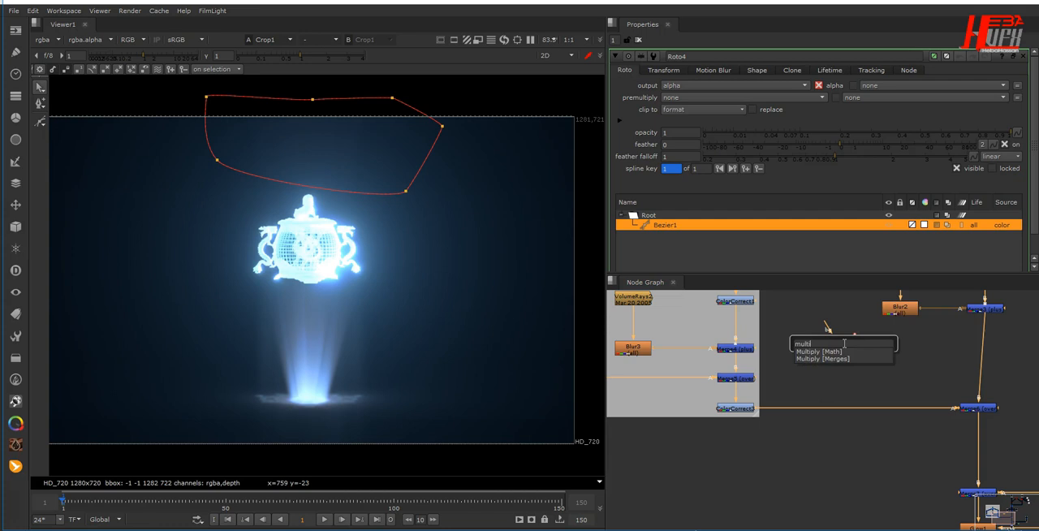
key(Return)
drag(840, 363, 853, 386)
drag(938, 408, 942, 410)
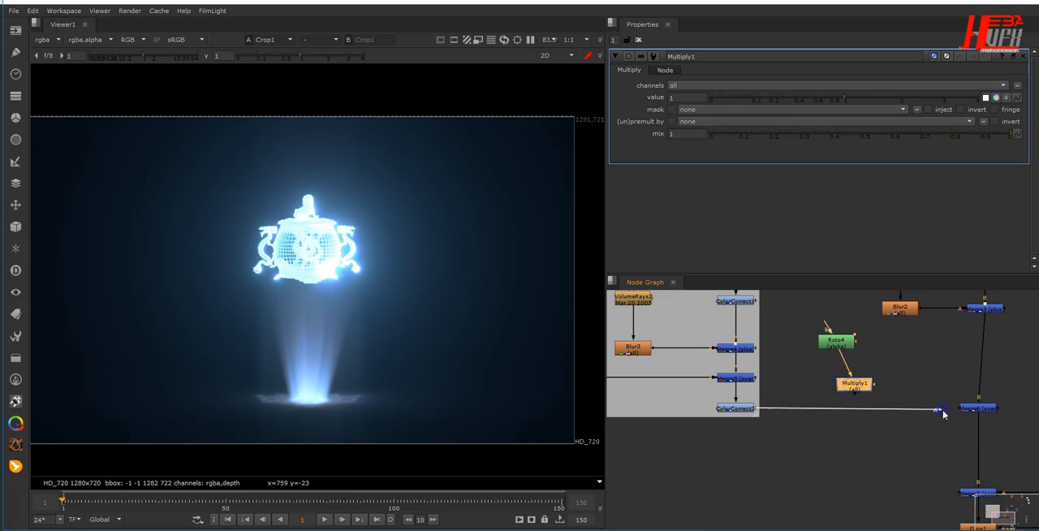
drag(860, 395, 972, 410)
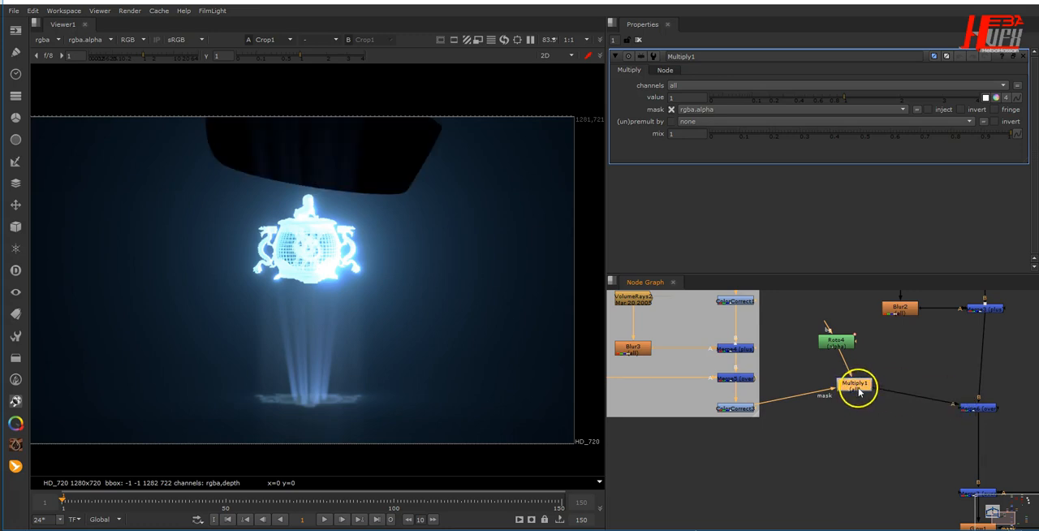
drag(859, 393, 842, 415)
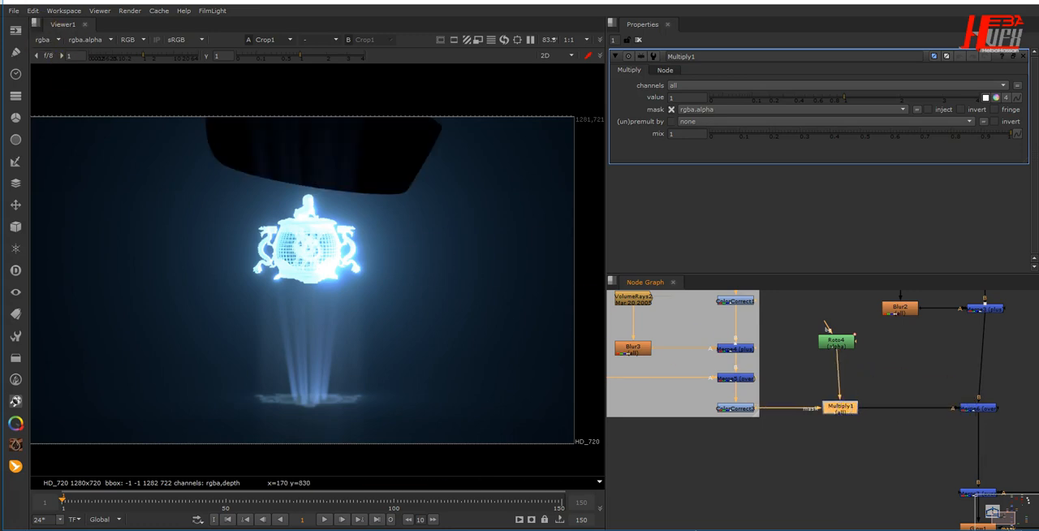
- Feed Multiply1's main input from the ColorCorrect node, connect its mask to Roto4, and set its value to 1.47
drag(810, 427, 810, 427)
drag(838, 360, 748, 414)
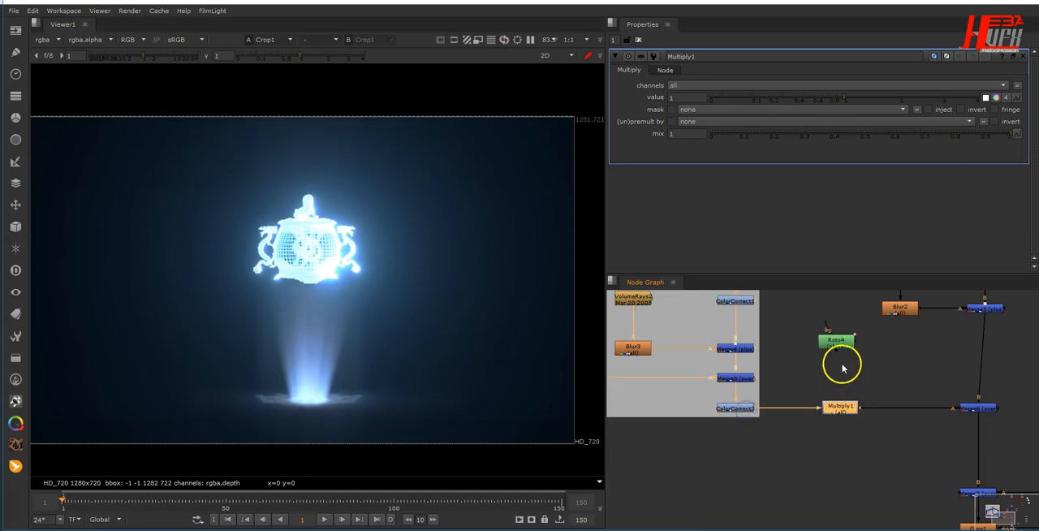
drag(857, 346, 841, 412)
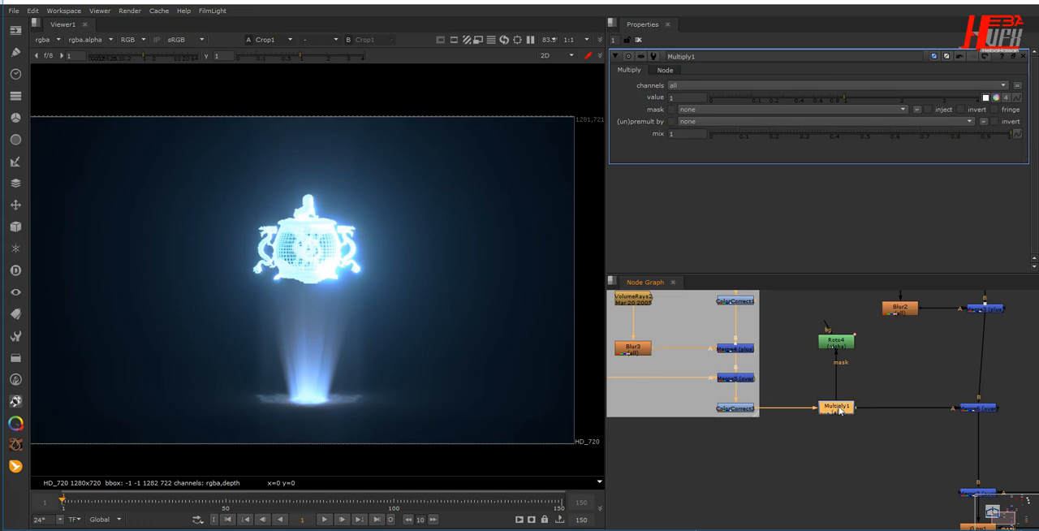
drag(843, 101, 873, 112)
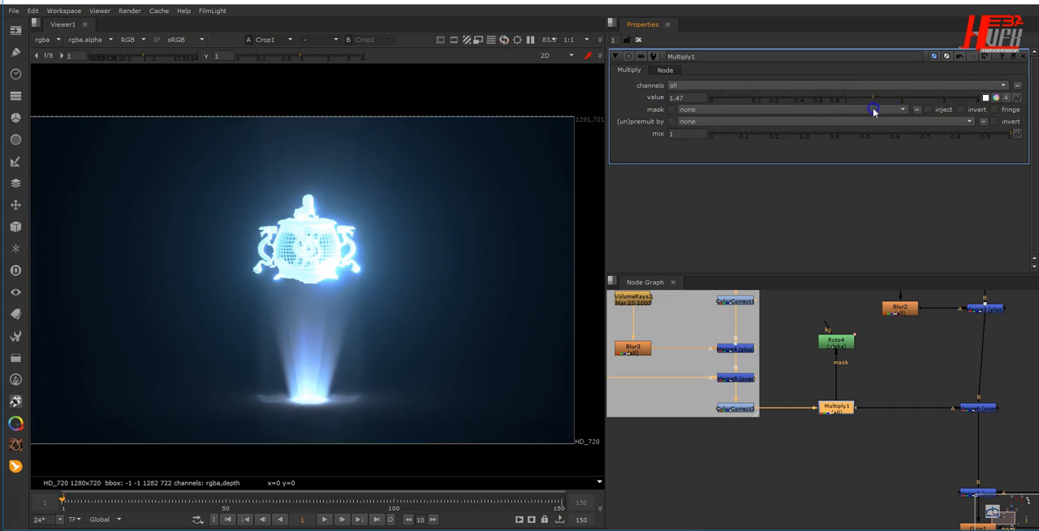
- Delete the trial Roto4 and Multiply1 nodes
drag(801, 318, 868, 487)
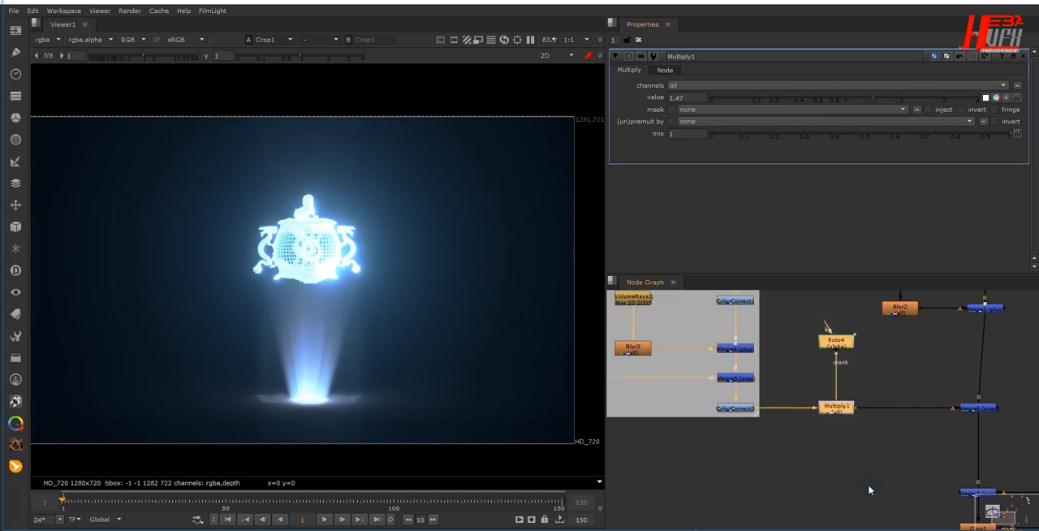
key(Delete)
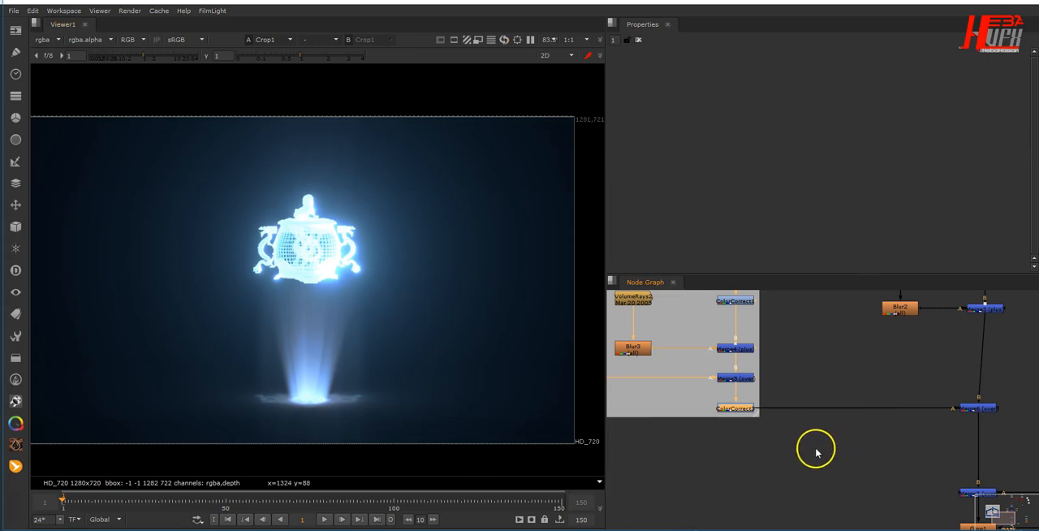
- Straighten the main node column by aligning the rays merge and the nodes below it
scroll(816, 448, down, 5)
middle_drag(816, 453, 782, 420)
click(834, 404)
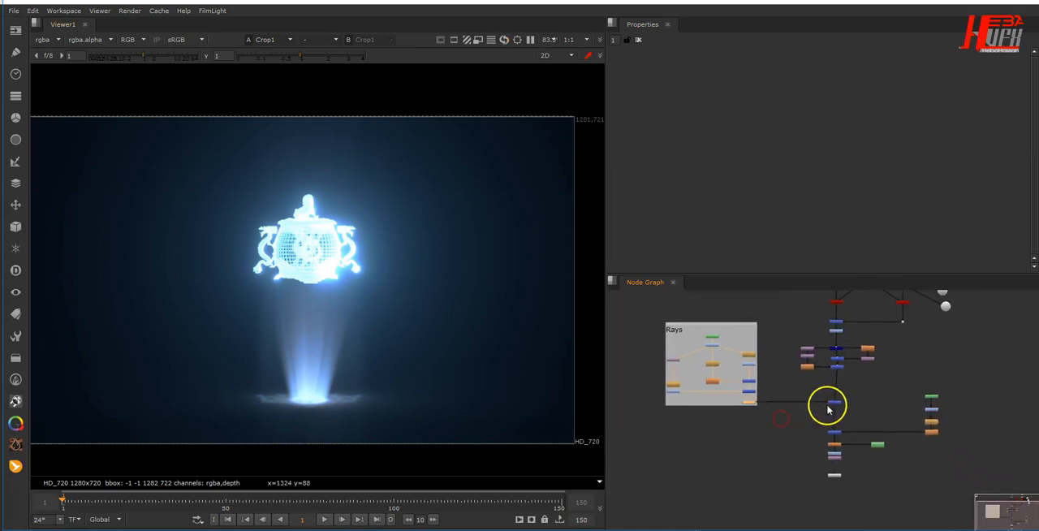
drag(814, 425, 890, 499)
drag(878, 446, 880, 447)
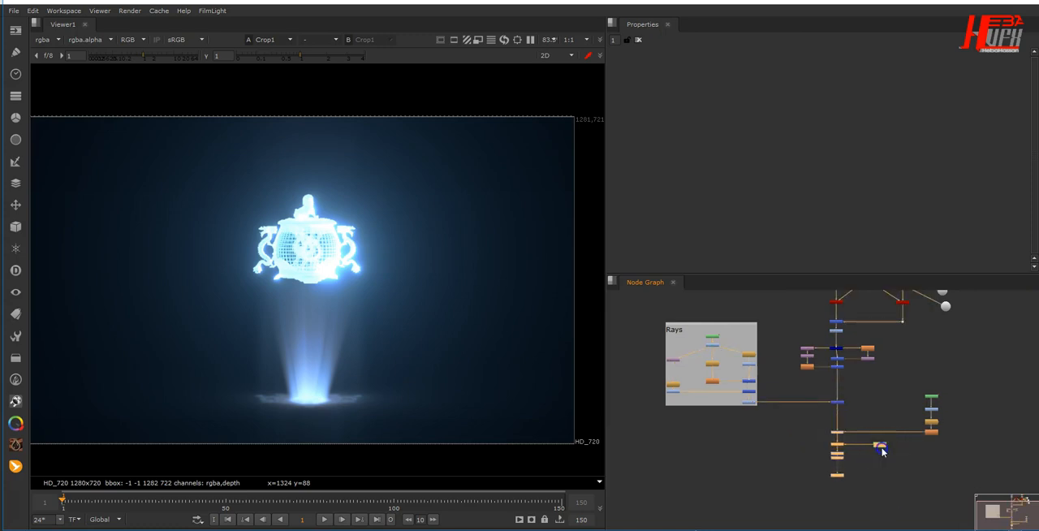
- Review the start of the node tree by viewing ReadGeo1's geometry and Camera1 in the 3D viewer
middle_drag(871, 406, 841, 492)
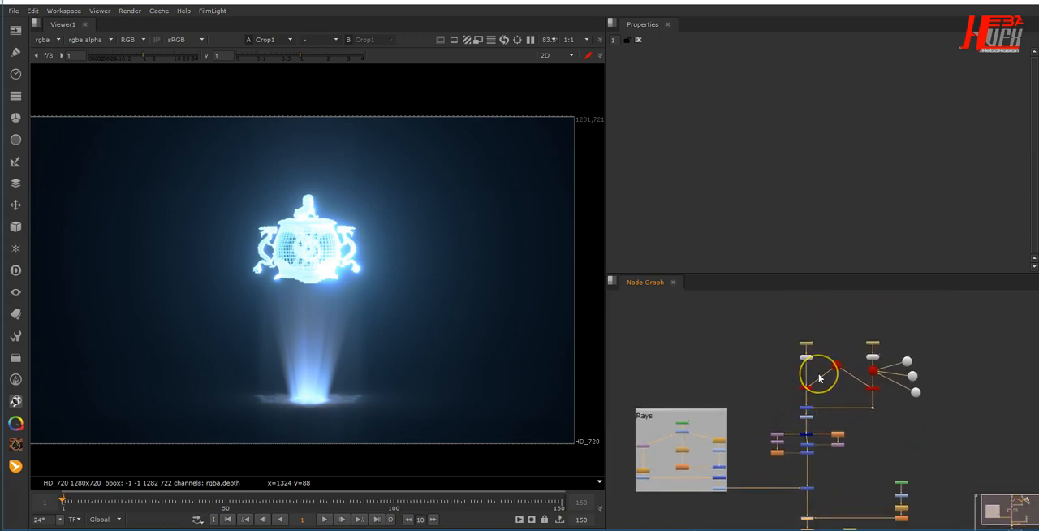
scroll(819, 377, up, 4)
click(784, 327)
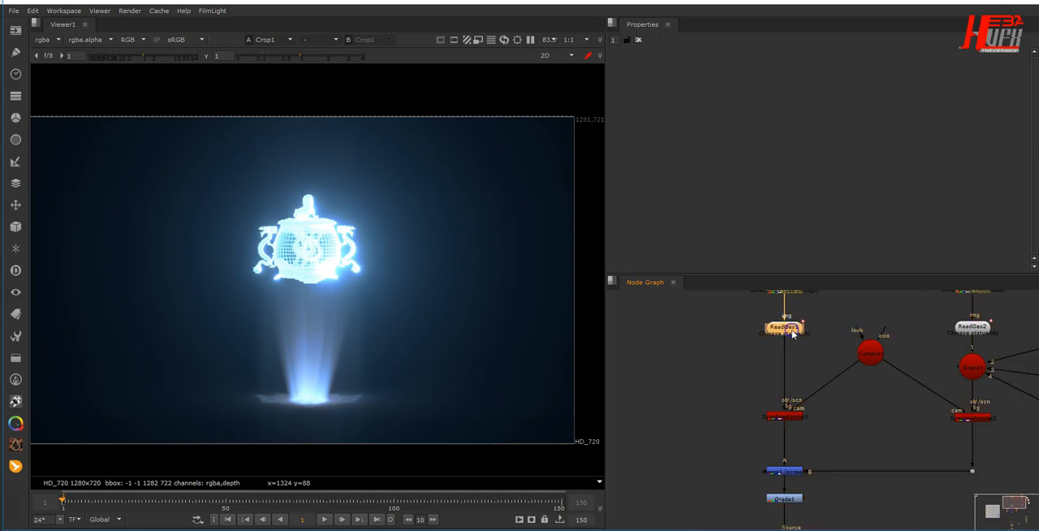
key(1)
middle_drag(802, 351, 794, 389)
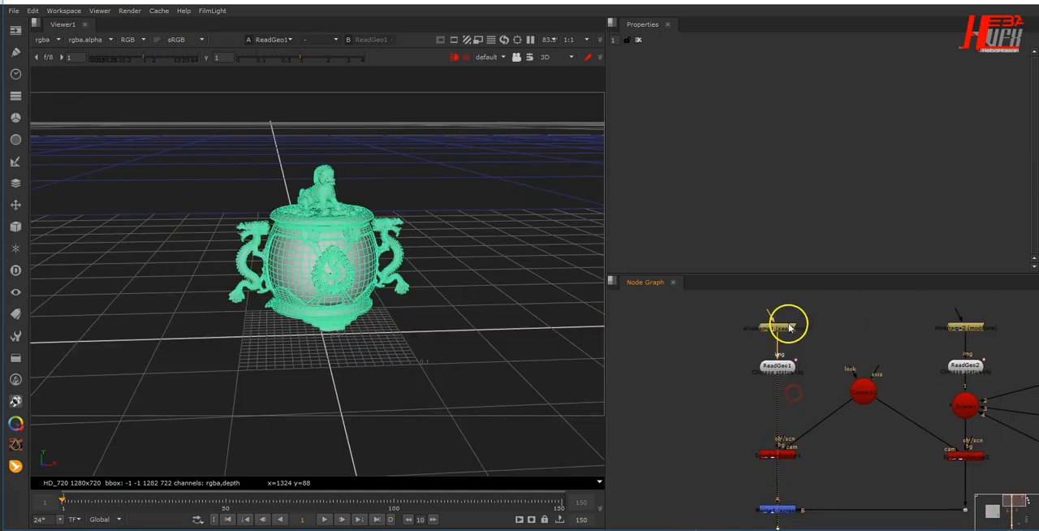
middle_drag(826, 435, 821, 388)
click(781, 408)
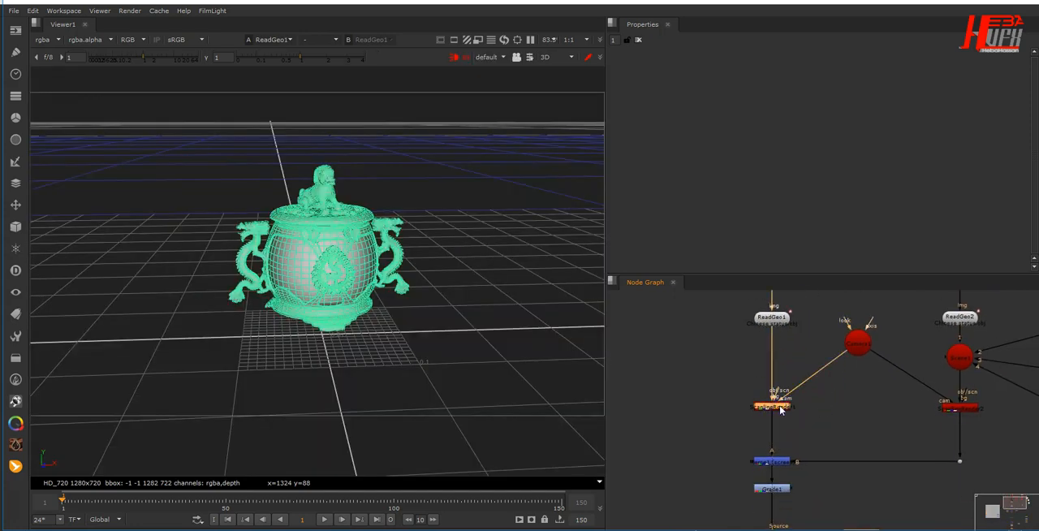
click(867, 348)
key(1)
middle_drag(859, 421, 867, 372)
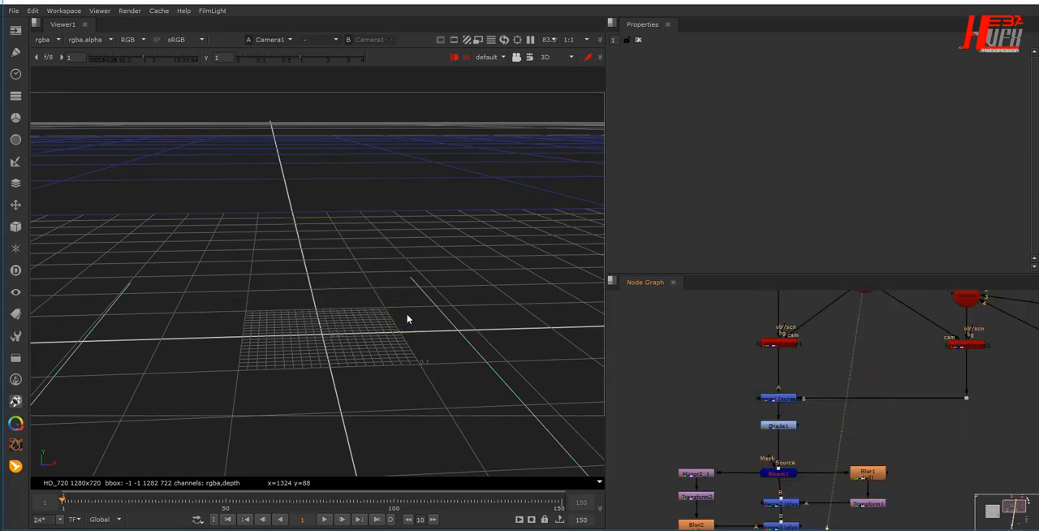
- View the output of the first and the second ScanlineRender node to compare both statue renders
key(Tab)
click(790, 347)
key(1)
middle_drag(890, 392, 797, 482)
middle_drag(802, 438, 754, 413)
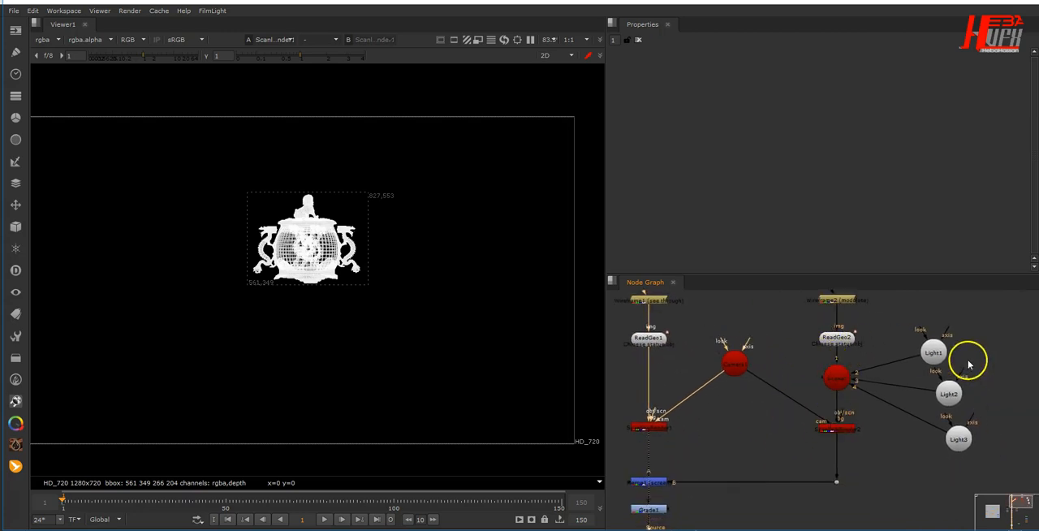
click(840, 451)
click(850, 430)
key(1)
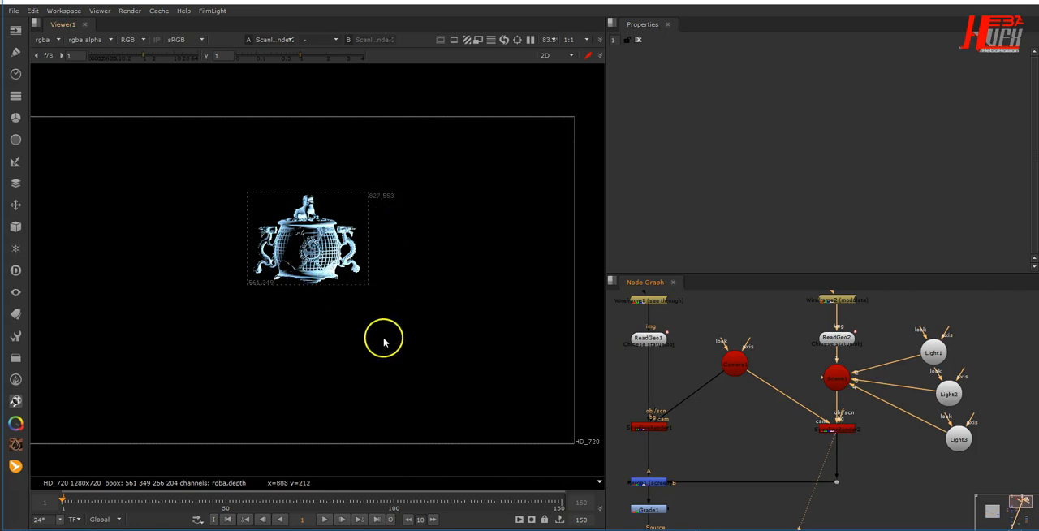
- View the combined statue renders at Merge1 and the colour correction at Grade1
middle_drag(760, 446, 810, 418)
click(703, 457)
key(1)
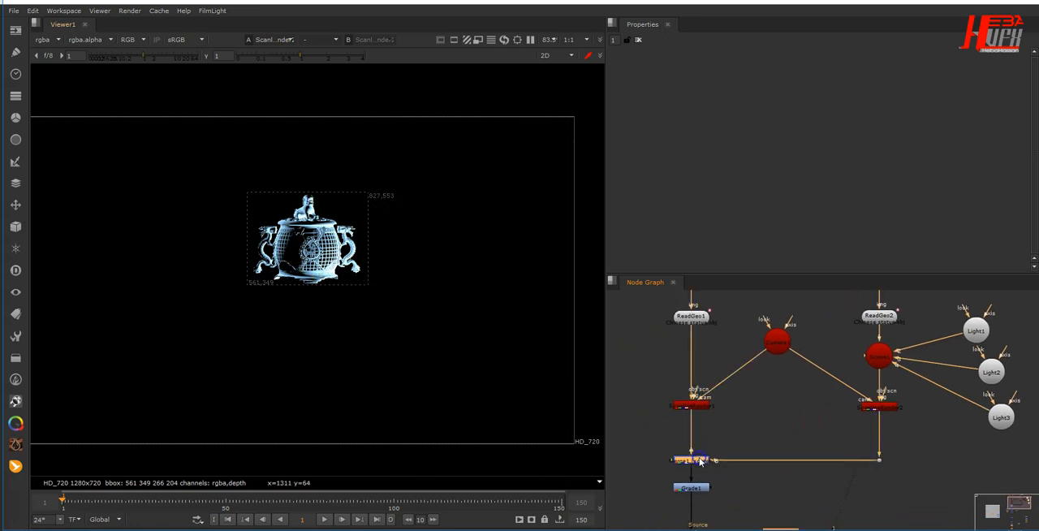
middle_drag(812, 490, 833, 412)
click(711, 417)
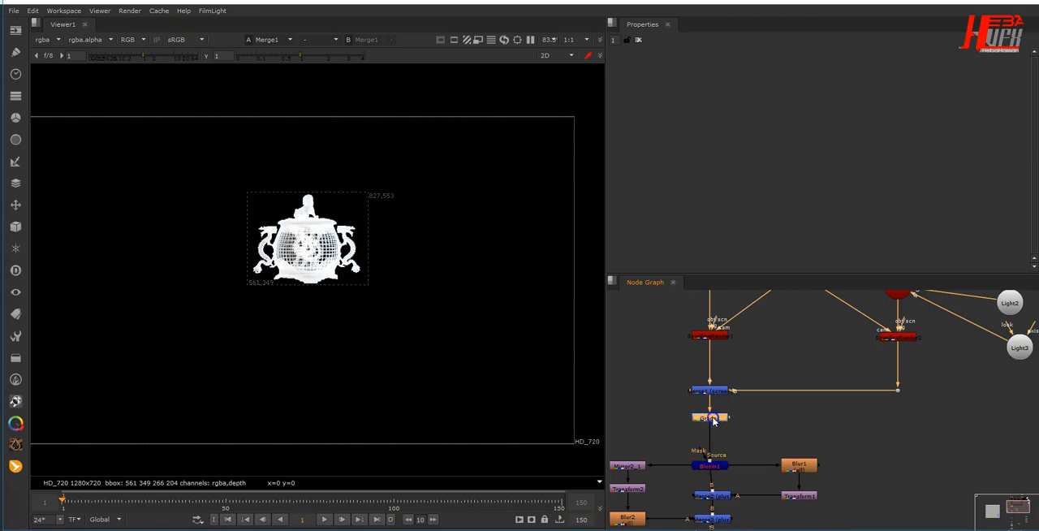
key(1)
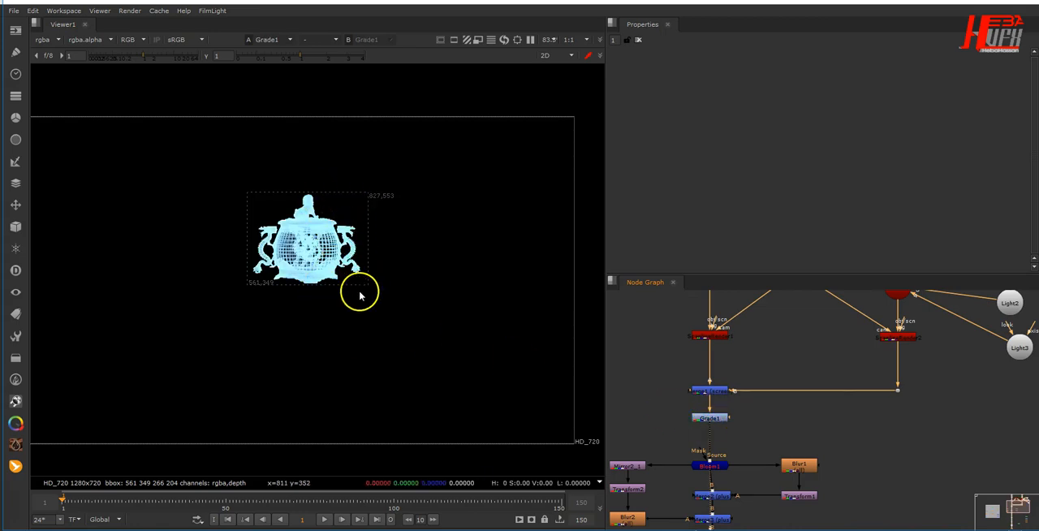
- View the Bloom1 output to examine the glow around the statue
middle_drag(805, 452, 854, 399)
click(764, 414)
key(1)
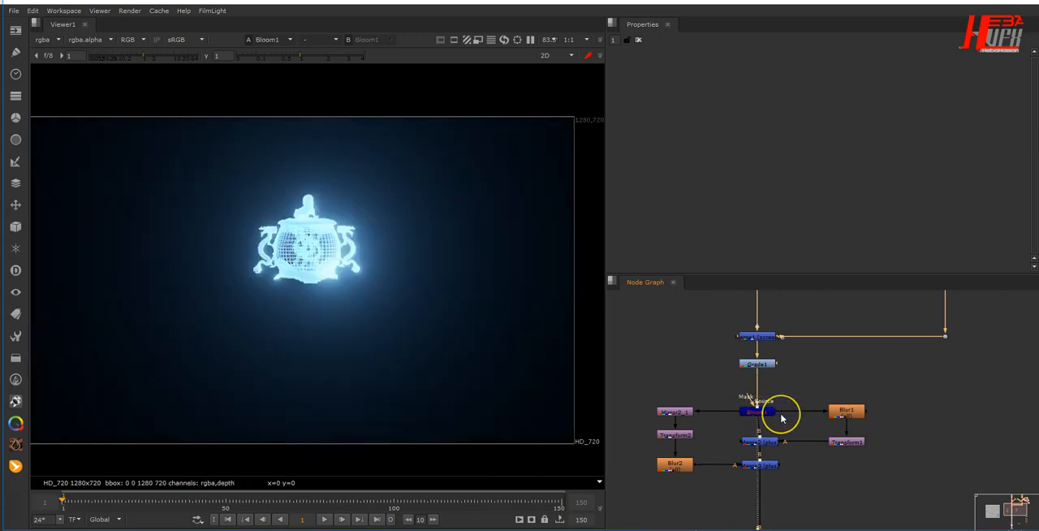
- Open Bloom1's settings and check its Amount and mix values
double_click(763, 414)
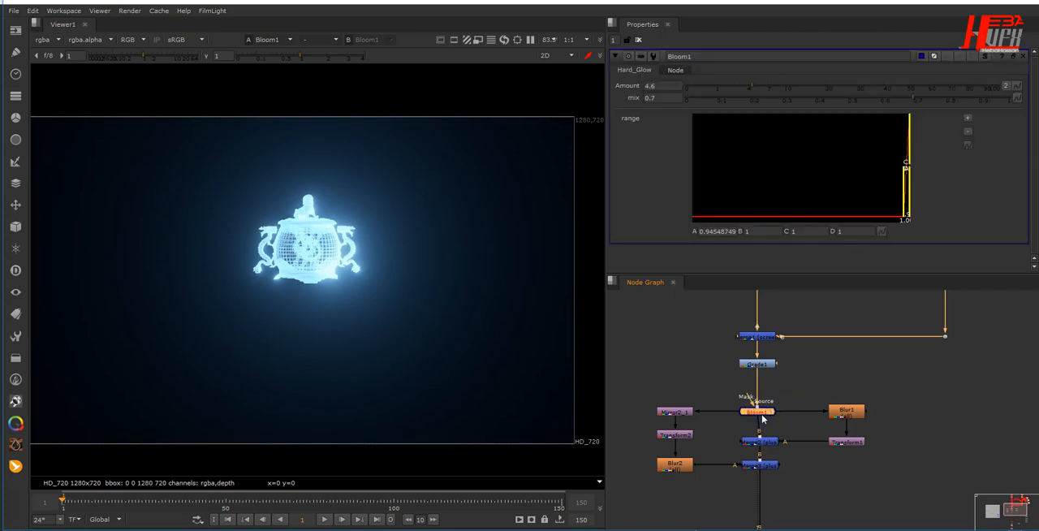
drag(670, 86, 641, 85)
text(0.7)
key(Return)
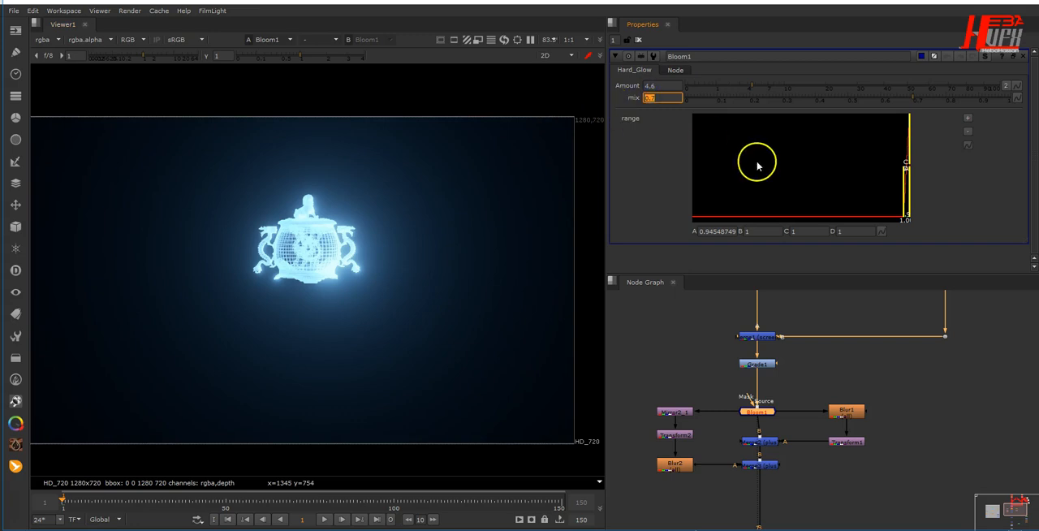
- Open the settings of Wireframe2 above ReadGeo2 to check its operation and line width
middle_drag(900, 383, 828, 463)
middle_drag(865, 354, 838, 454)
click(850, 336)
double_click(850, 336)
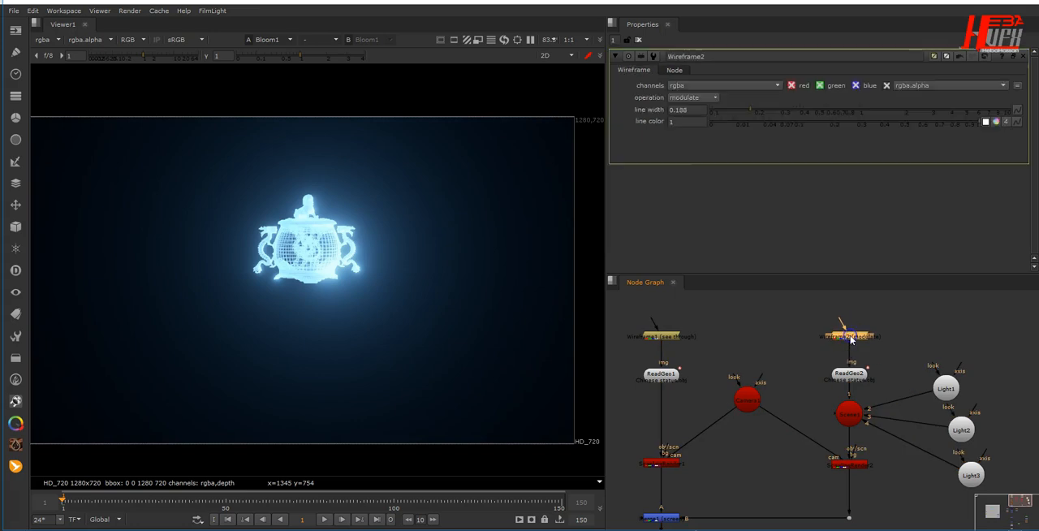
middle_drag(883, 420, 904, 276)
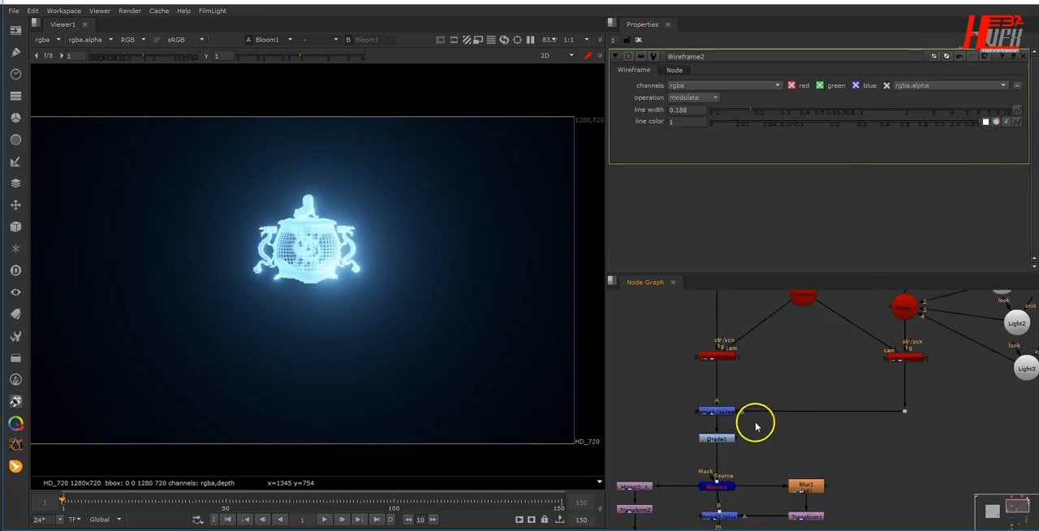
- View the vertical light streaks at Blur1 and Transform1, and their combination with the statue at Merge2
middle_drag(728, 466, 830, 411)
click(739, 450)
click(830, 410)
key(1)
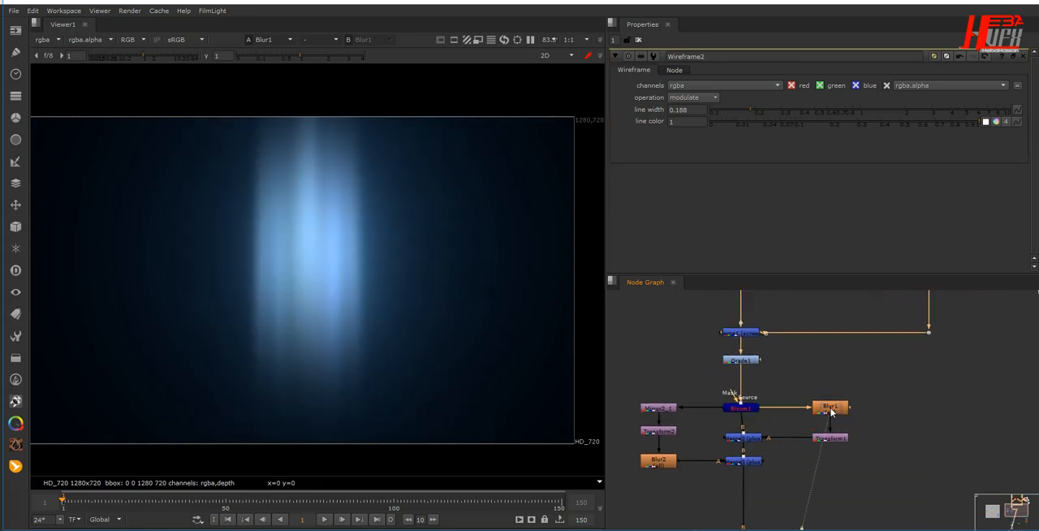
click(829, 436)
key(1)
click(740, 439)
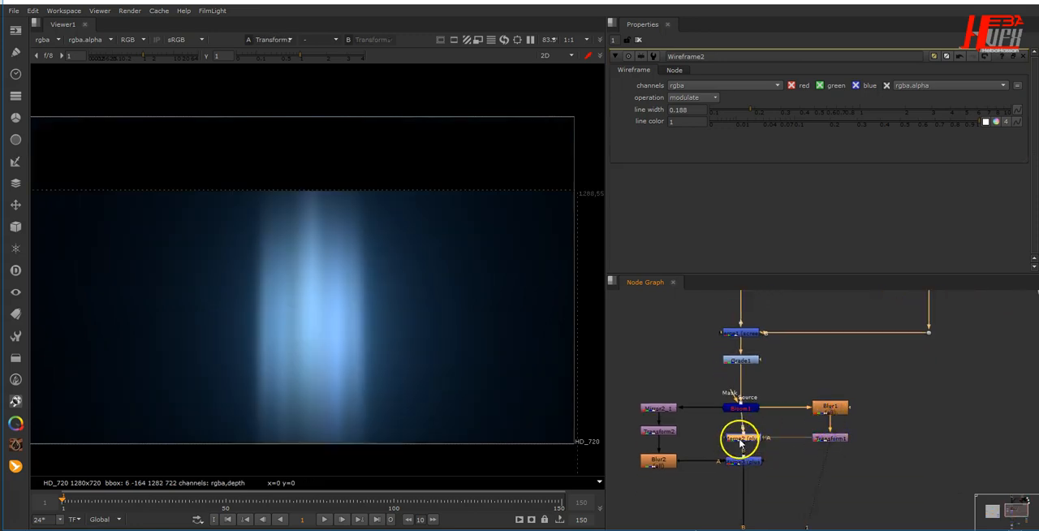
key(1)
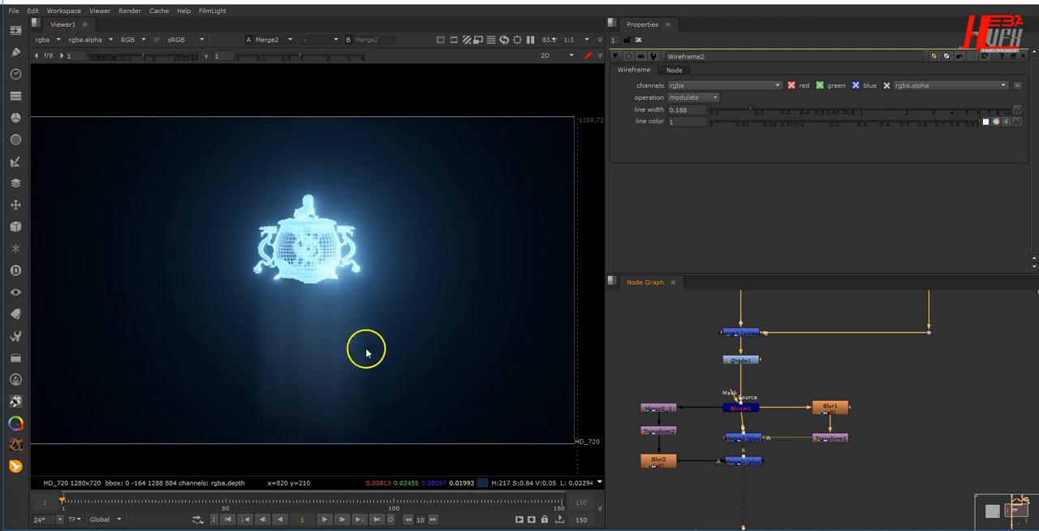
- View the mirrored and flattened statue reflection at Transform2, and its combination with the hologram at Merge3
click(659, 408)
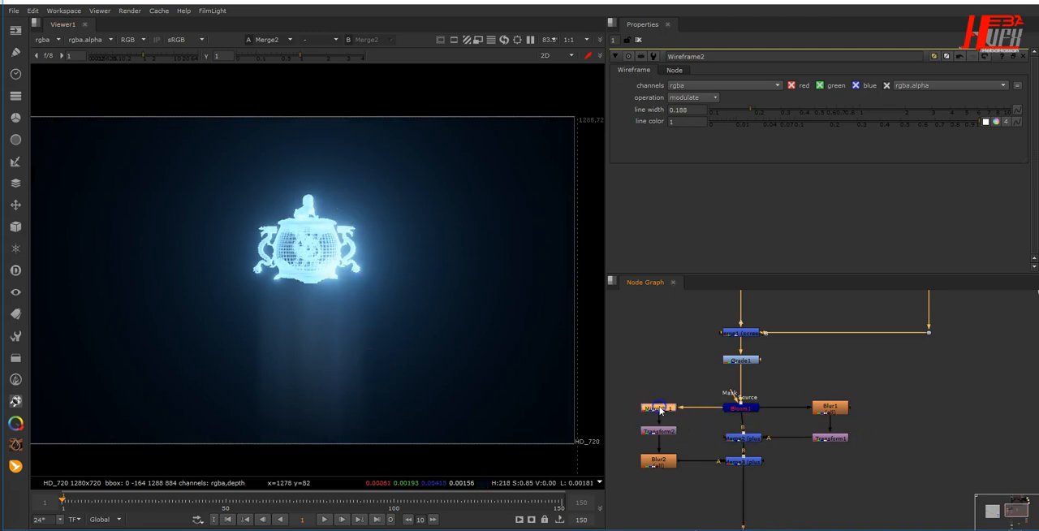
key(1)
click(659, 431)
key(1)
click(744, 459)
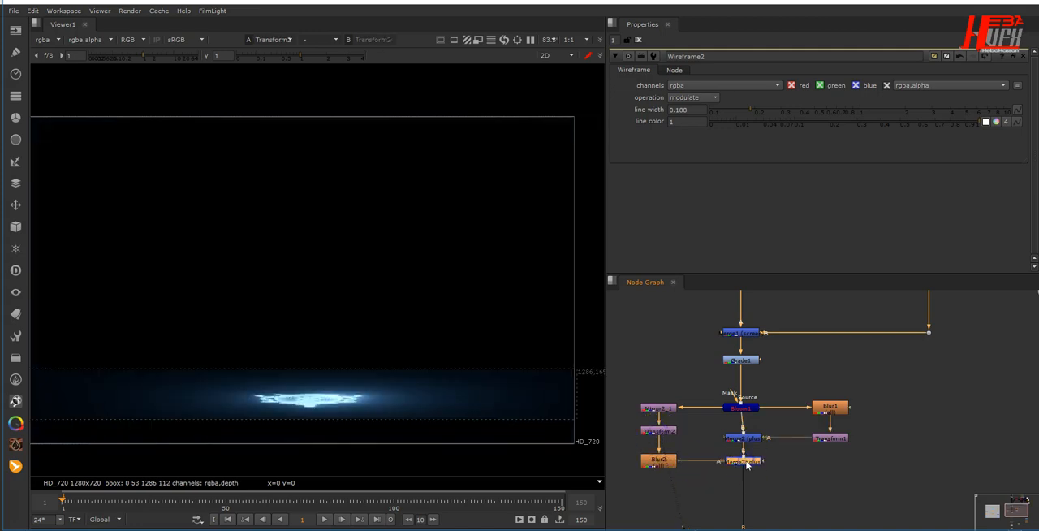
key(1)
click(351, 231)
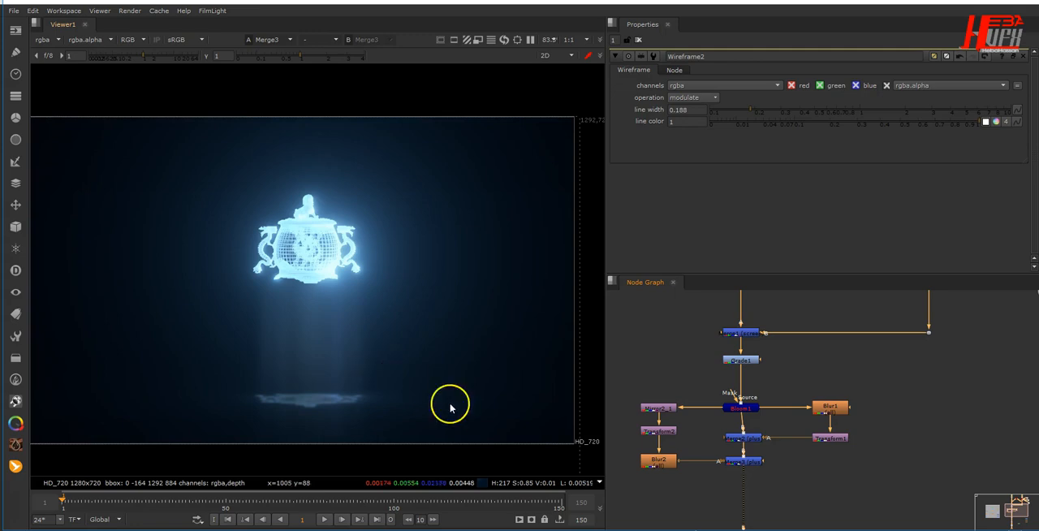
- View the Roto1 shape at the start of the Rays branch
middle_drag(840, 472, 873, 367)
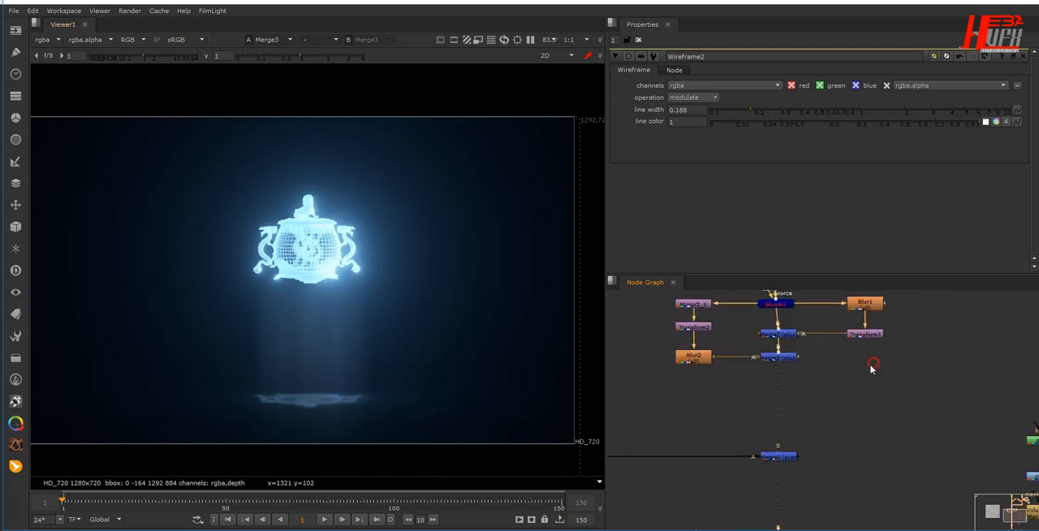
middle_drag(770, 457, 852, 441)
middle_drag(727, 434, 892, 485)
middle_drag(726, 415, 794, 418)
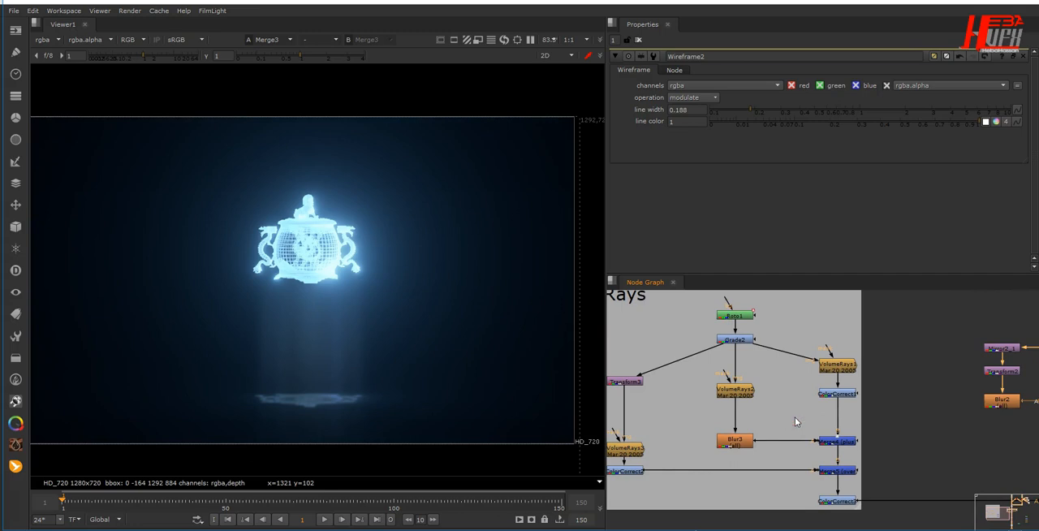
click(744, 316)
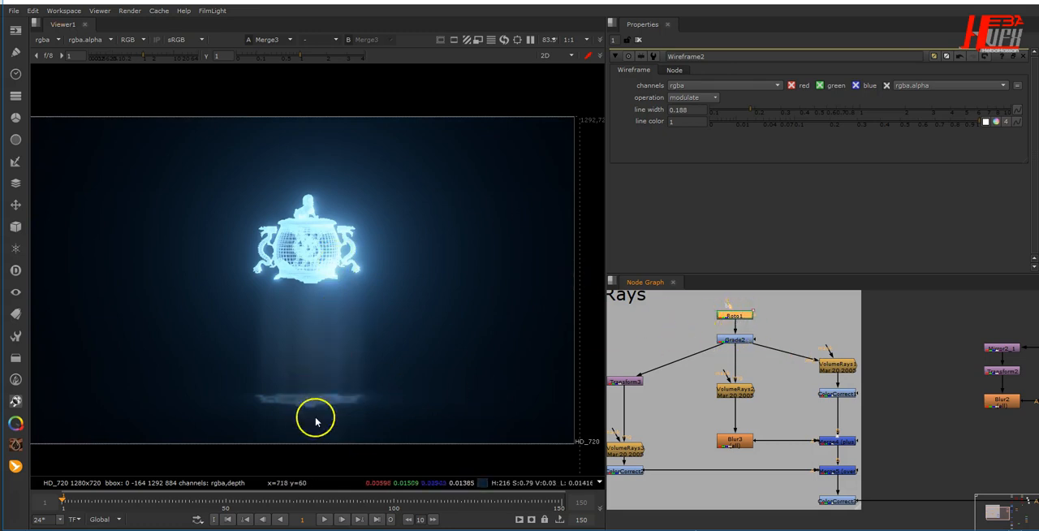
key(1)
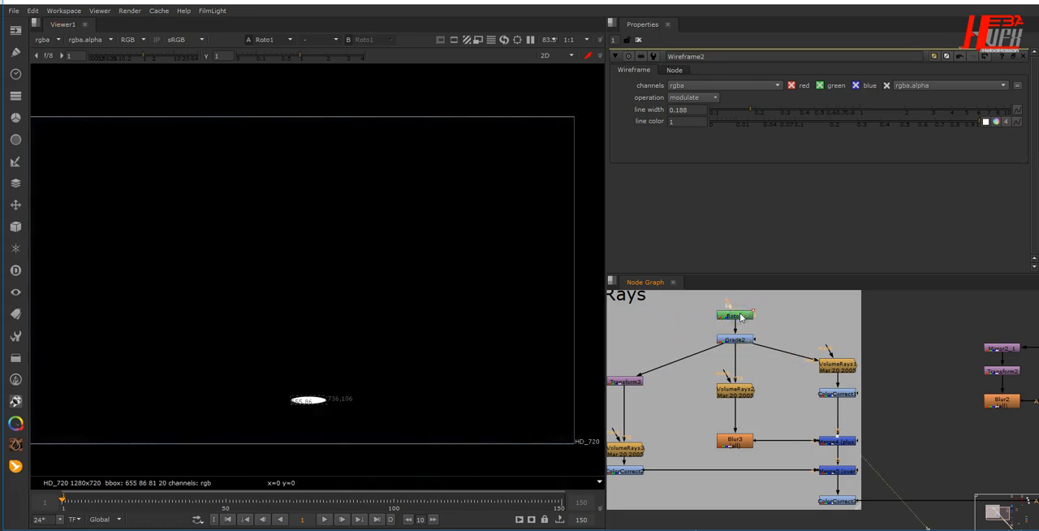
key(1)
- View the base glow at VolumeRays1 and its colour correction at ColorCorrect1
drag(729, 341, 841, 371)
key(1)
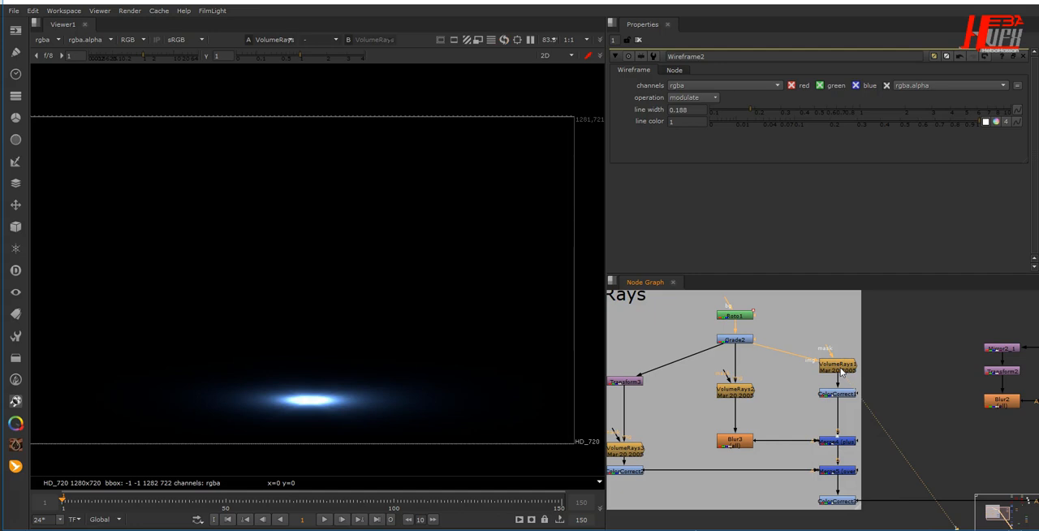
click(833, 395)
key(1)
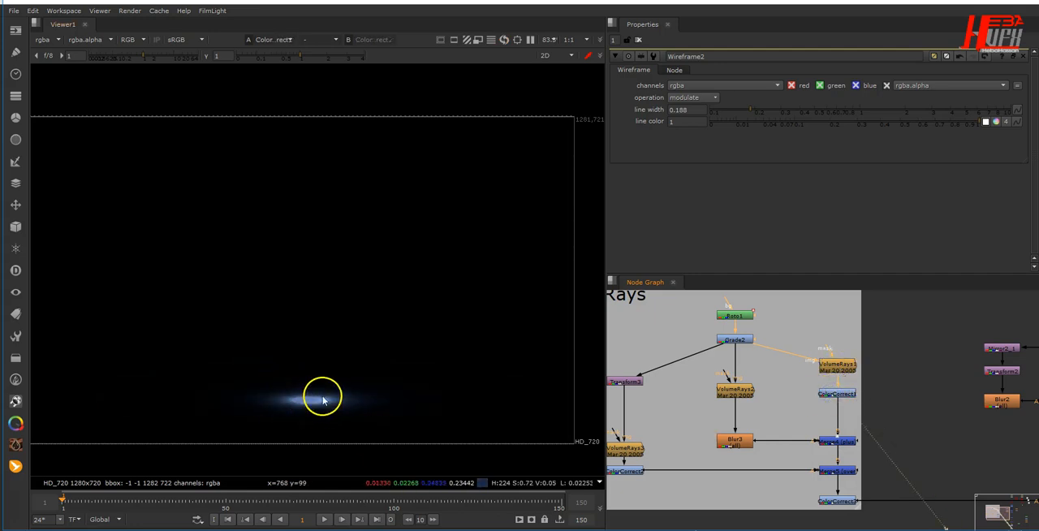
- View the light beam at VolumeRays2 and compare it with the VolumeRays1 output
click(726, 393)
key(1)
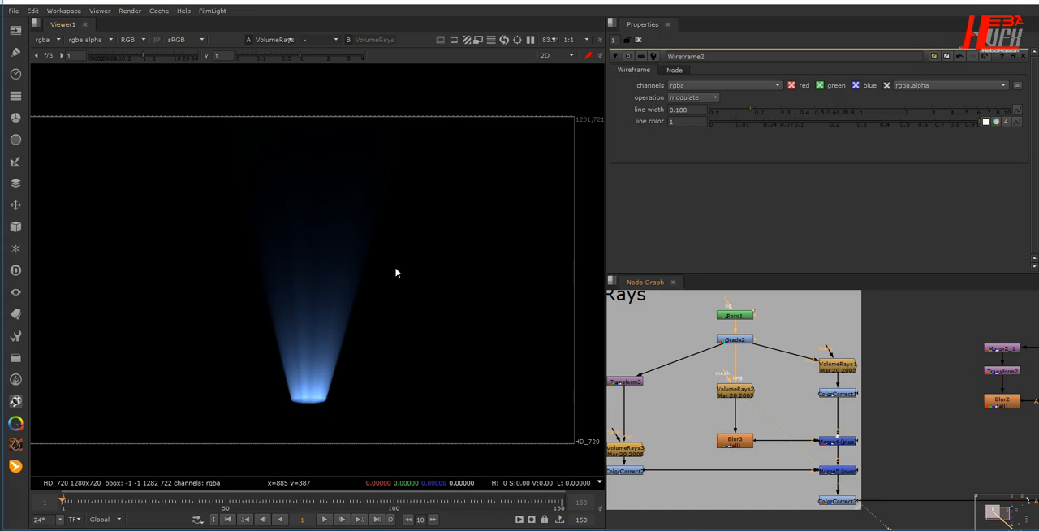
click(822, 359)
key(1)
click(734, 396)
key(1)
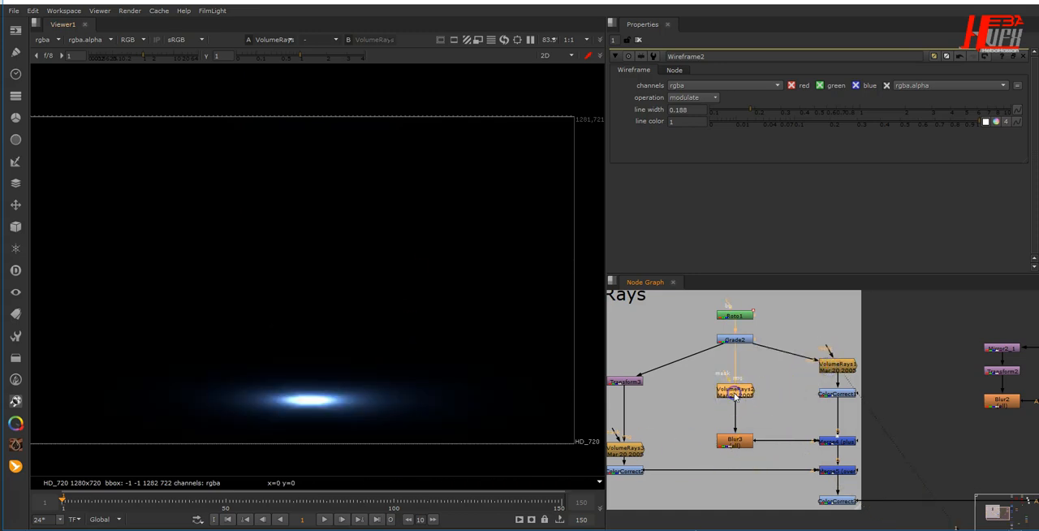
- View the narrower light beam produced by VolumeRays3 below the branch's Transform node
middle_drag(710, 426, 779, 392)
click(697, 421)
key(1)
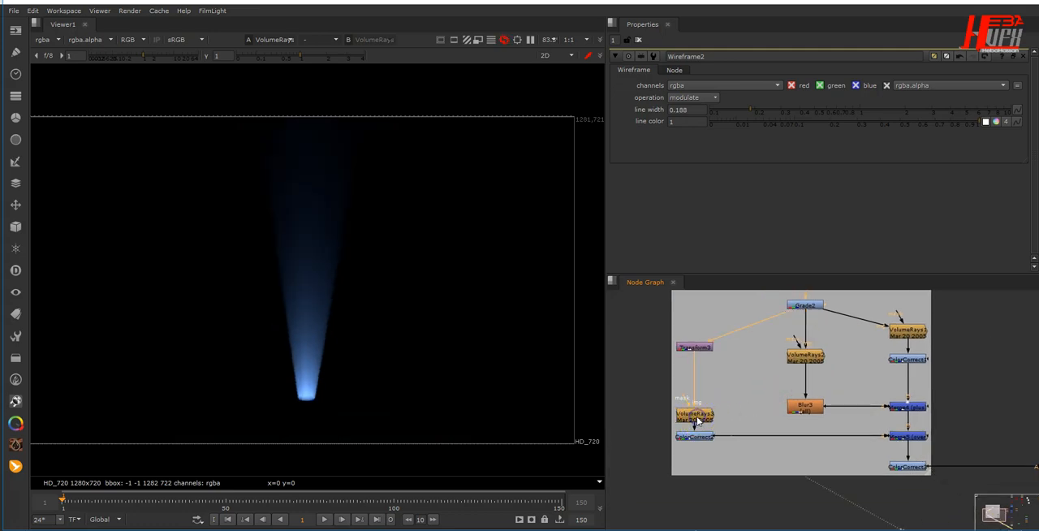
- View the combined rays at Merge5 and the final ColorCorrect output of the Rays branch
middle_drag(800, 459, 707, 437)
click(809, 417)
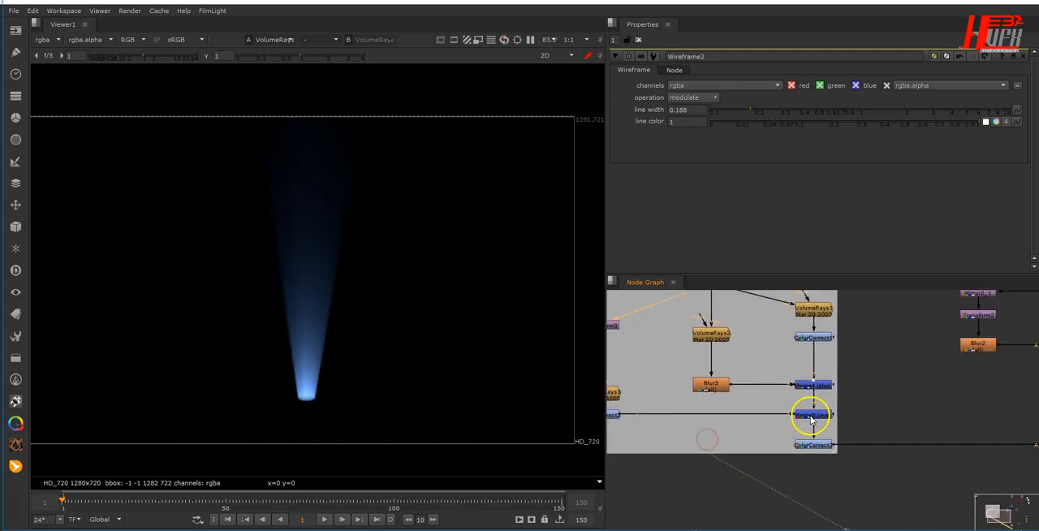
key(1)
click(814, 445)
key(1)
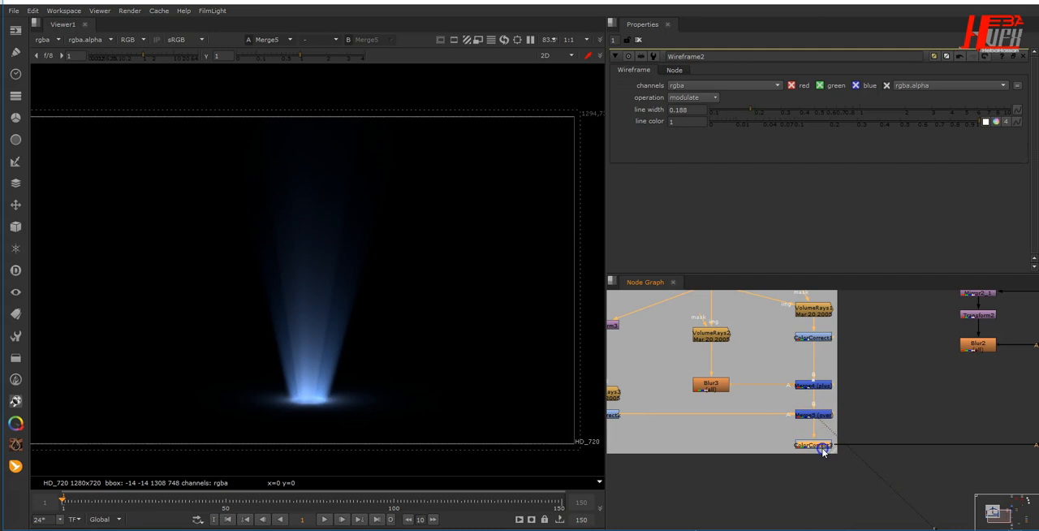
- View Merge6 to examine the light rays combined with the statue
middle_drag(814, 493, 692, 470)
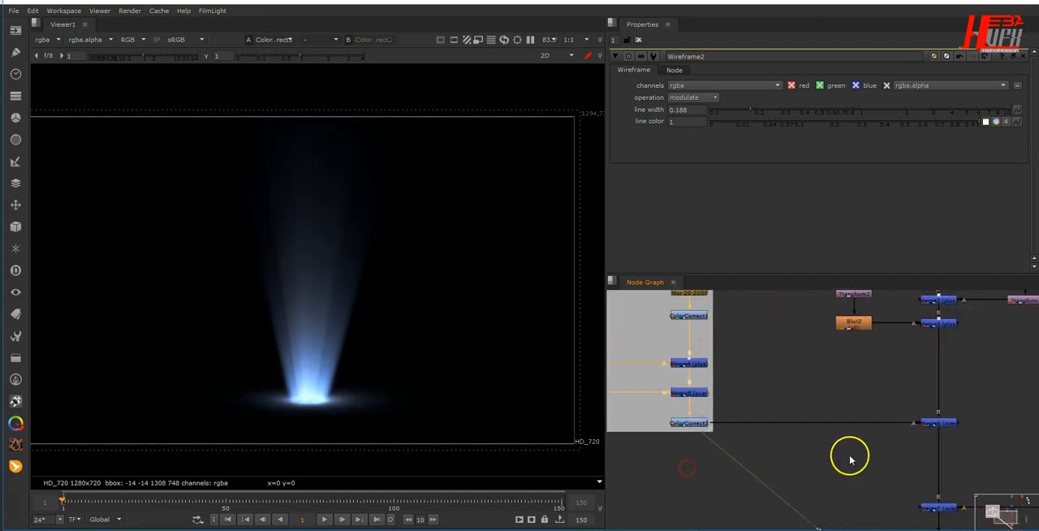
middle_drag(849, 458, 744, 455)
click(831, 421)
key(1)
- Review the second rays branch by viewing Roto2, Grade3, its VolumeRays node and Blur4 in order
middle_drag(872, 465, 700, 393)
middle_drag(840, 405, 770, 420)
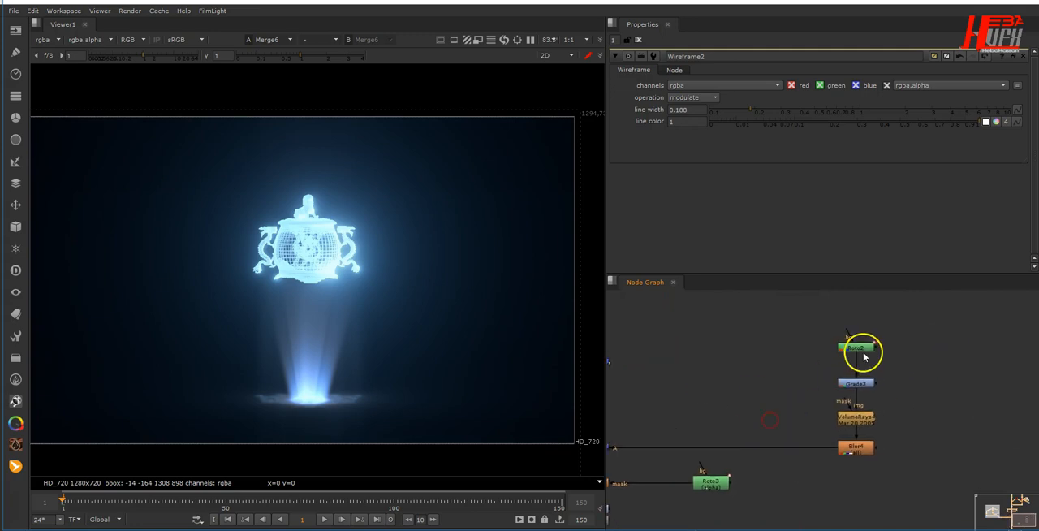
key(1)
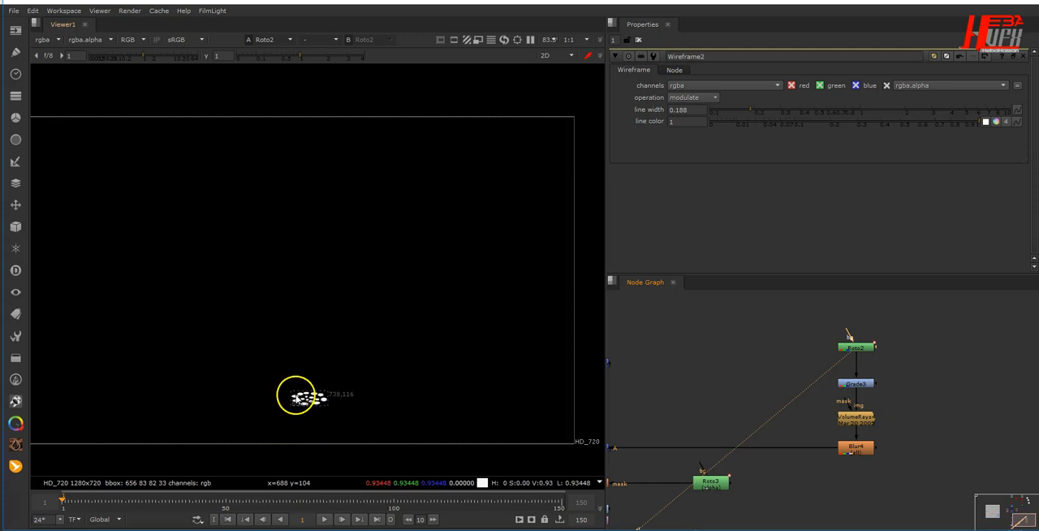
click(861, 384)
key(1)
click(867, 419)
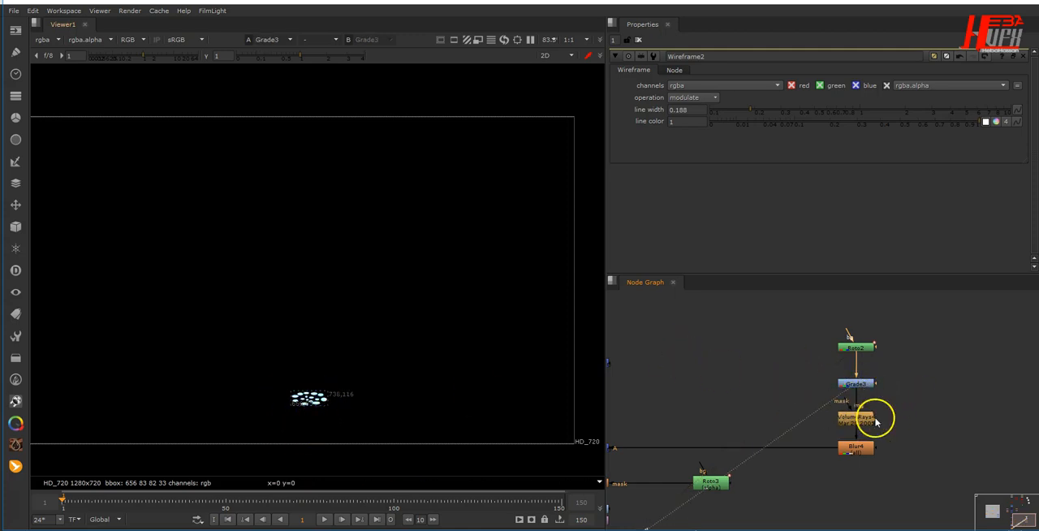
key(1)
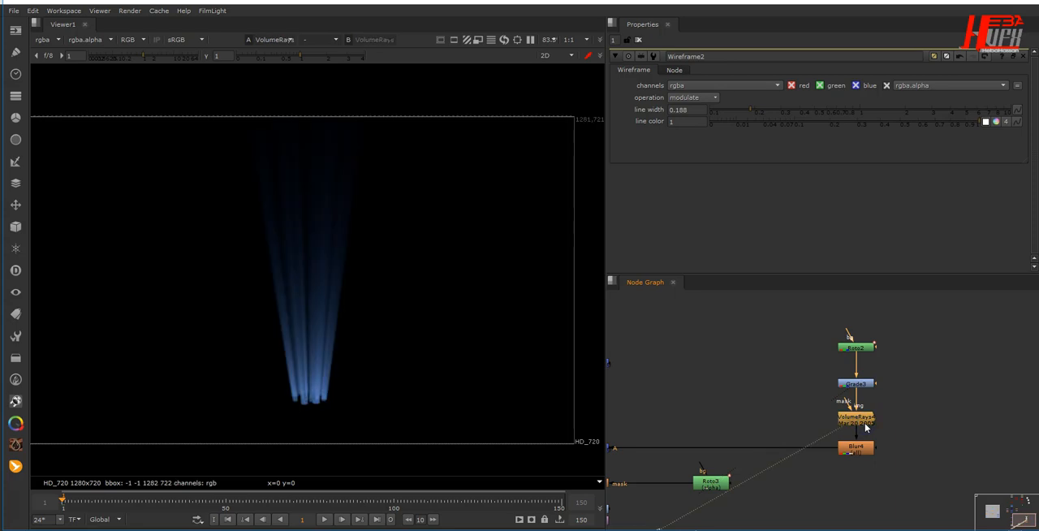
click(855, 449)
key(1)
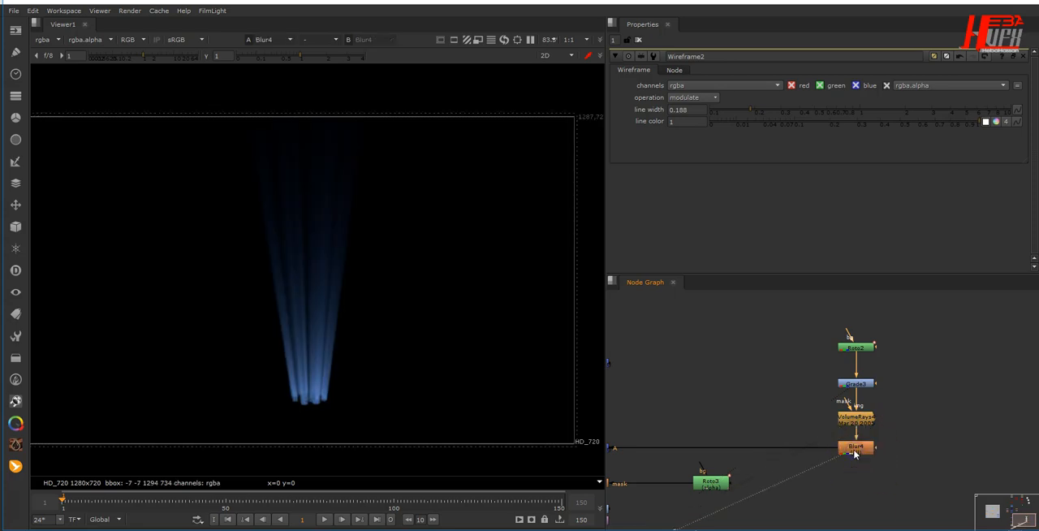
- View the second rays combined at Merge7 and the masked glow at Glow1
click(784, 432)
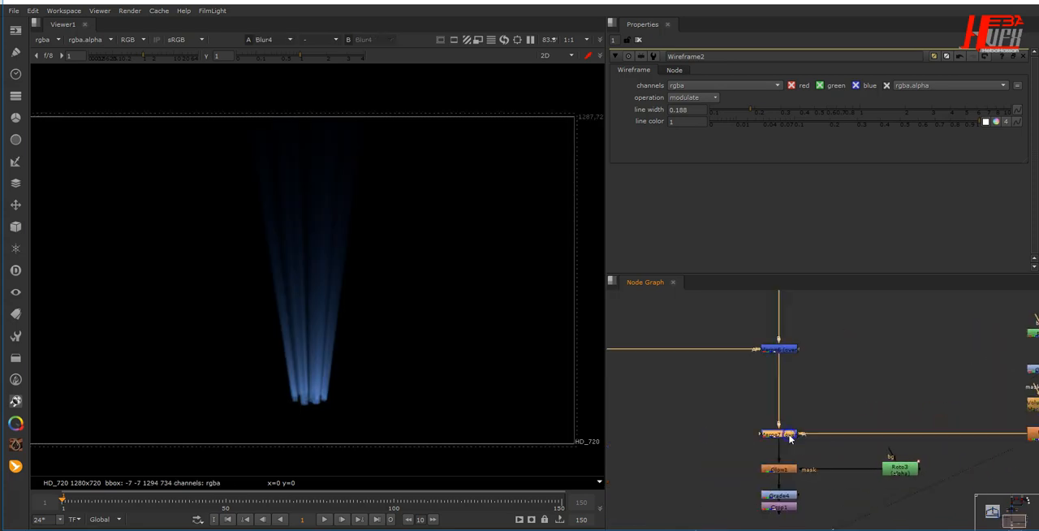
key(1)
middle_drag(827, 469, 816, 408)
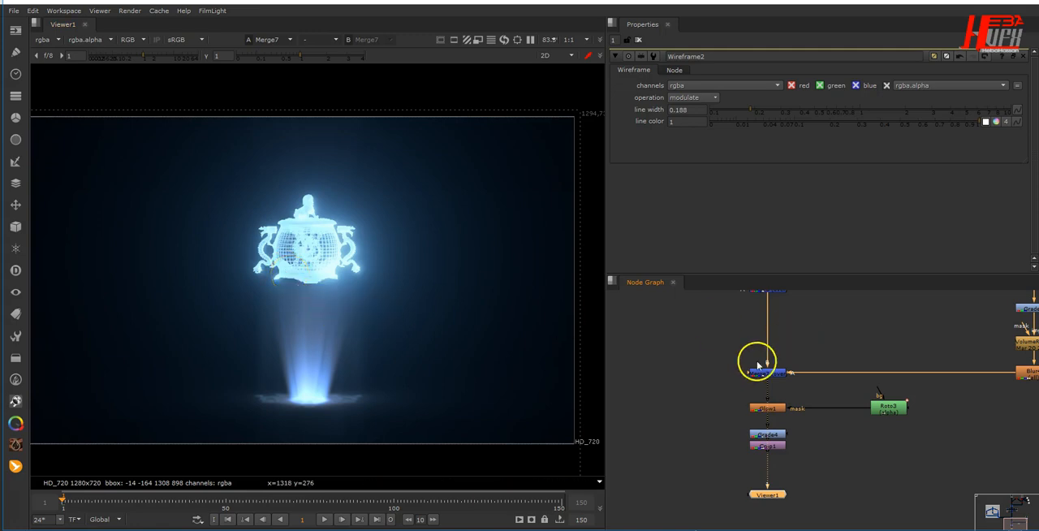
click(771, 411)
key(1)
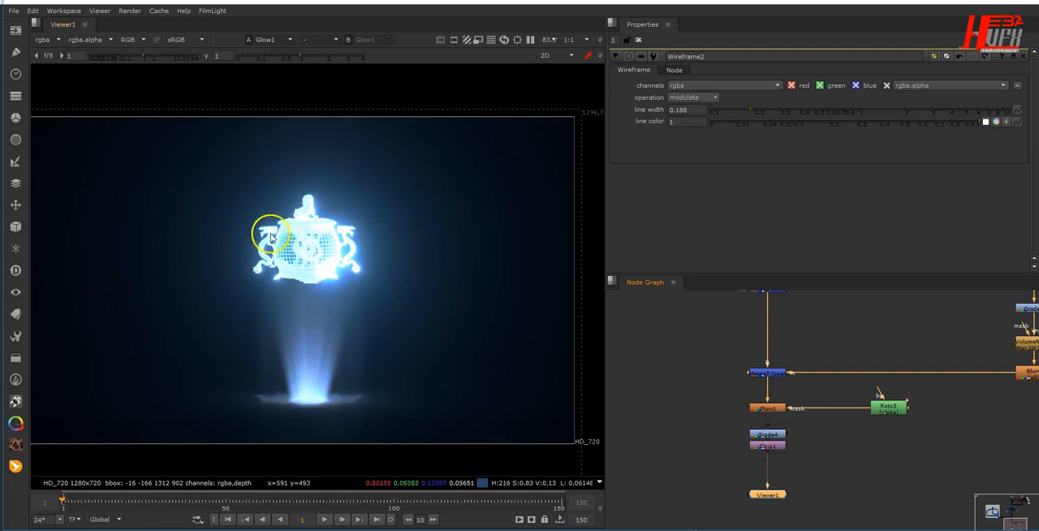
- View the Grade4 output and open its settings to check the gamma value
click(769, 436)
key(1)
click(775, 431)
double_click(776, 434)
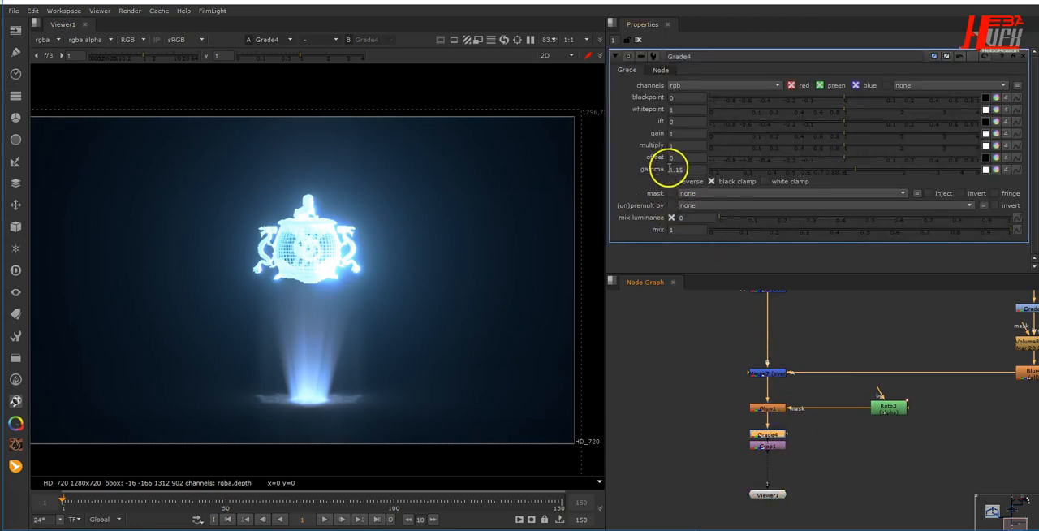
drag(696, 170, 513, 170)
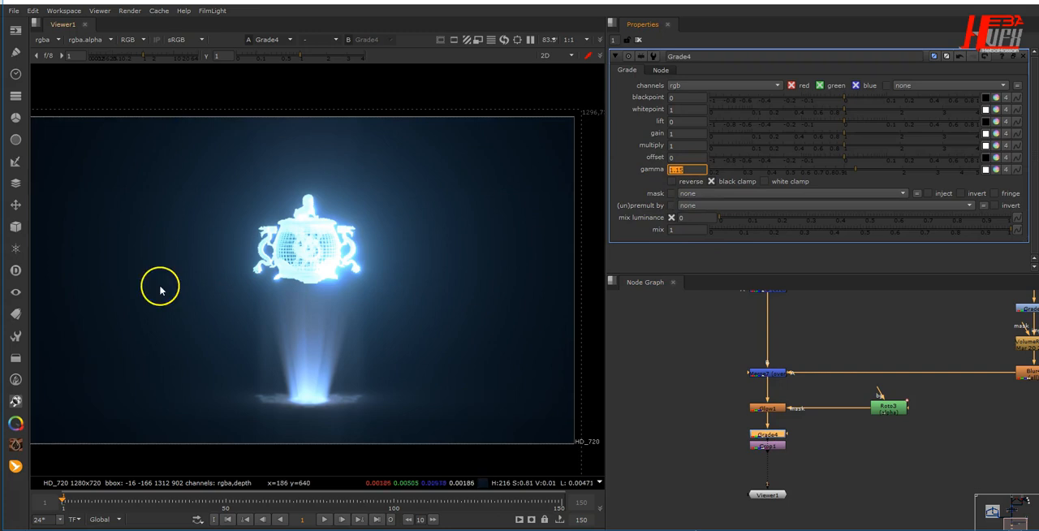
- View the final Crop1 output and enlarge the viewer to full window with the image fitted
middle_drag(837, 451, 830, 384)
click(751, 379)
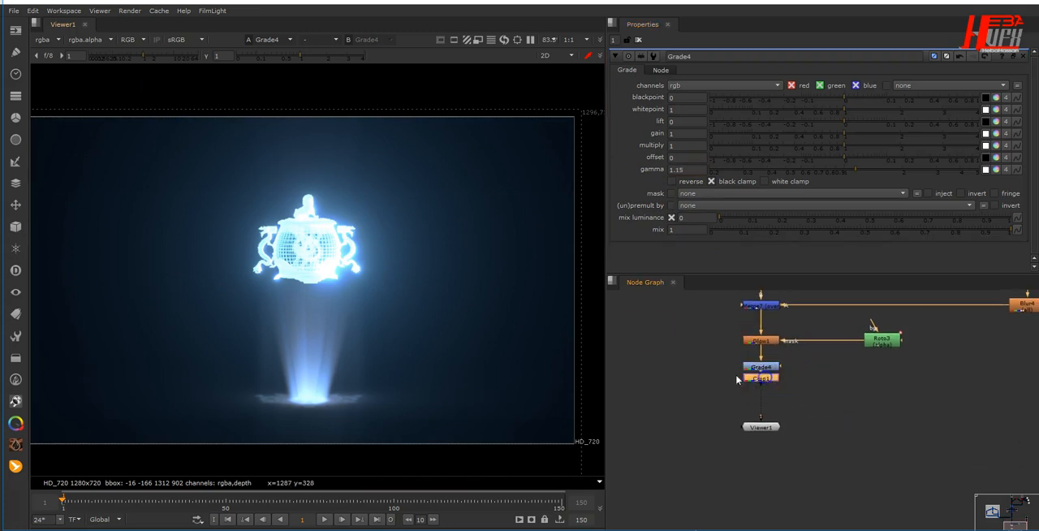
key(1)
scroll(346, 264, down, 3)
middle_drag(346, 264, 374, 258)
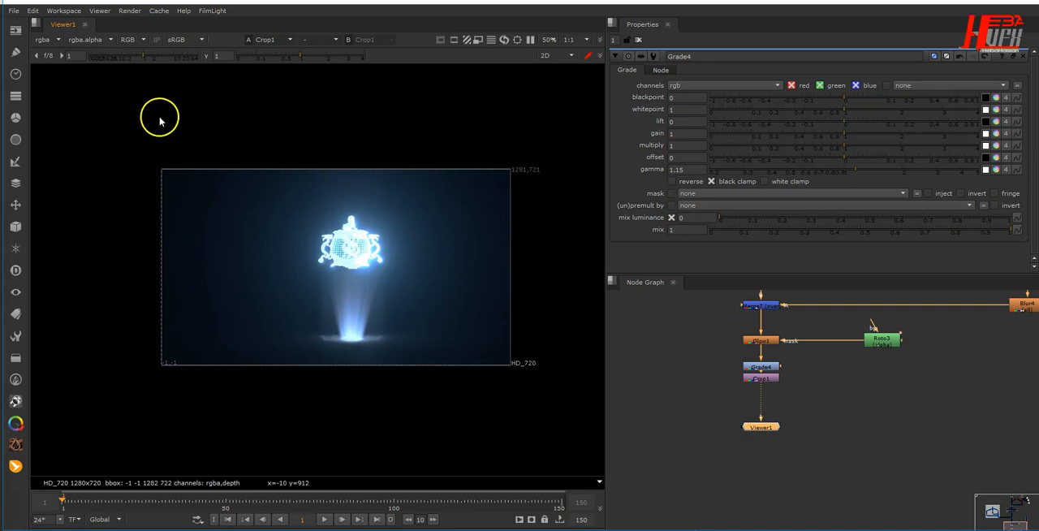
key(space)
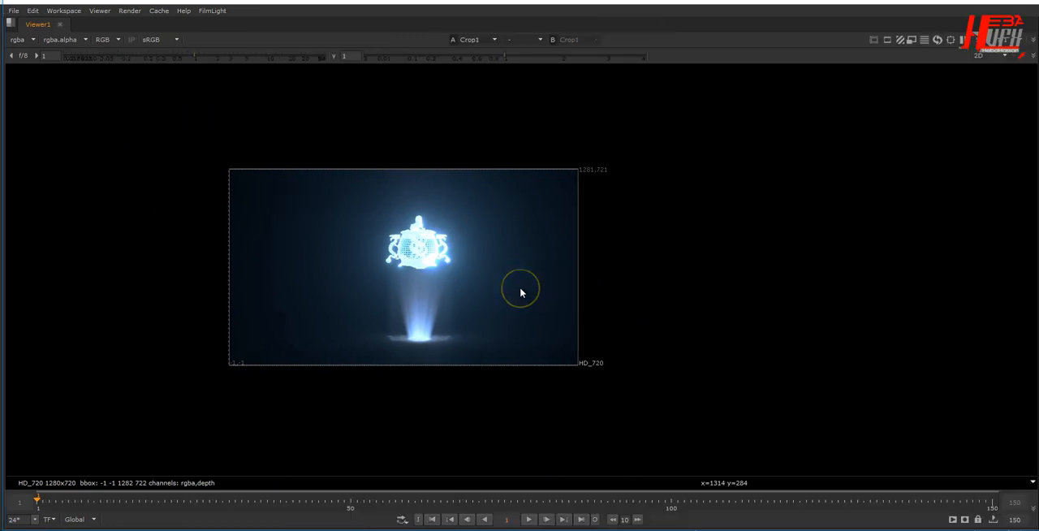
key(f)
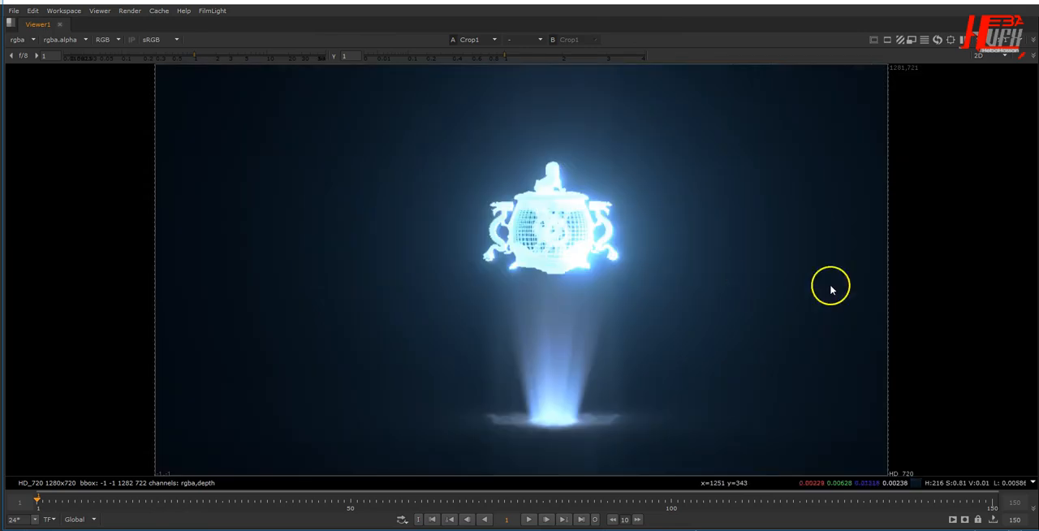